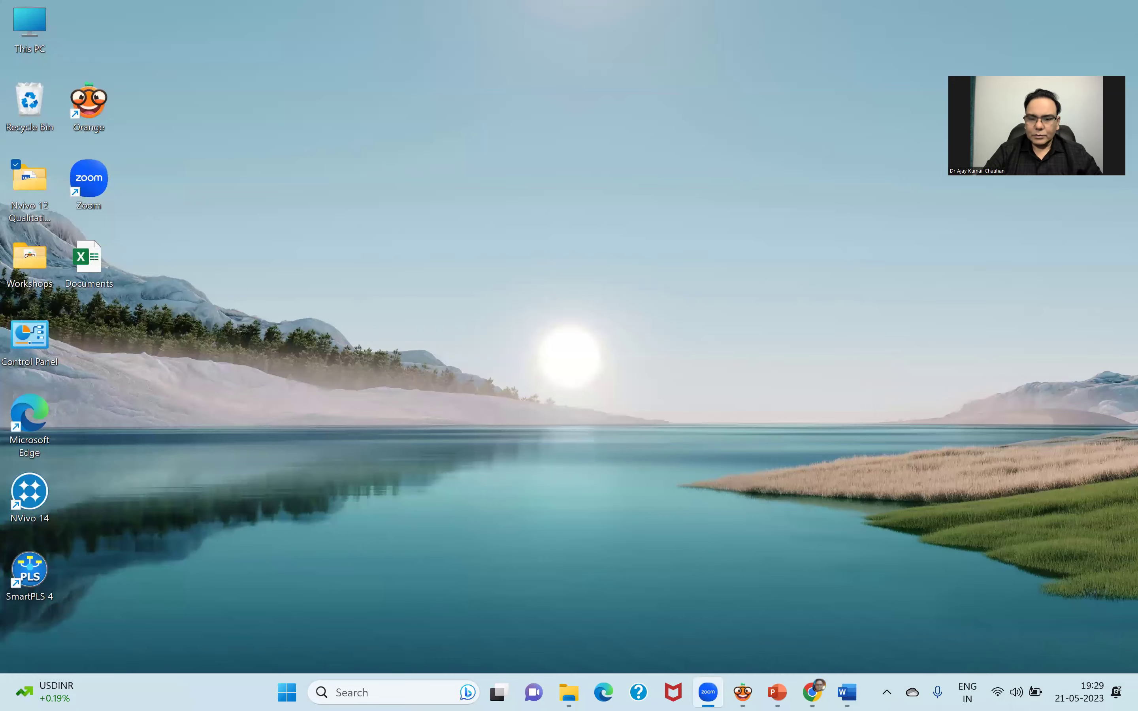
Bring up the empty Orange workflow, and switch to the Day 2 workshop folder in File Explorer
{"action": "left_click", "coordinate": [742, 691]}
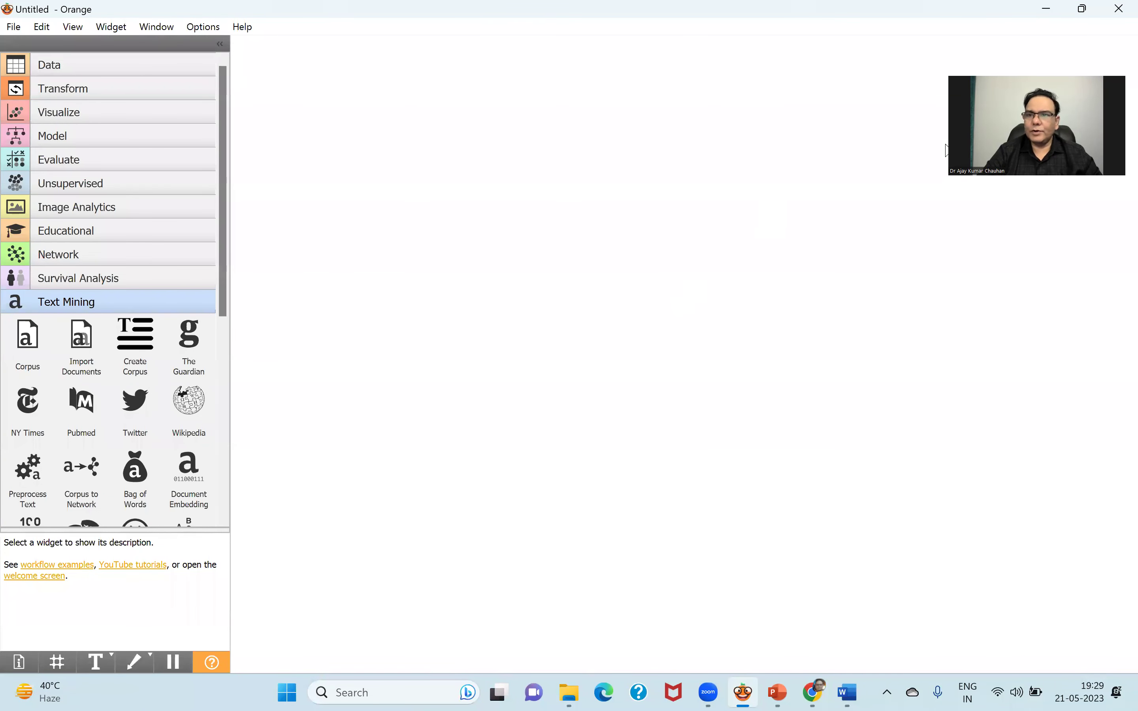
{"action": "left_click", "coordinate": [614, 609]}
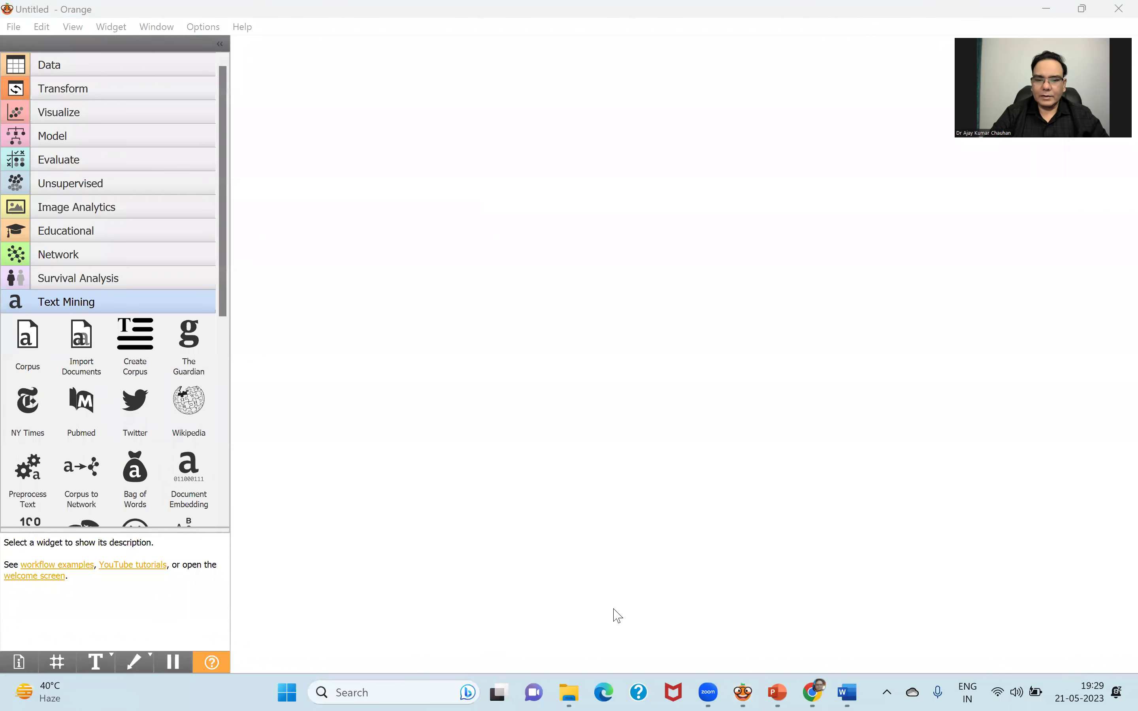
{"action": "mouse_move", "coordinate": [569, 692]}
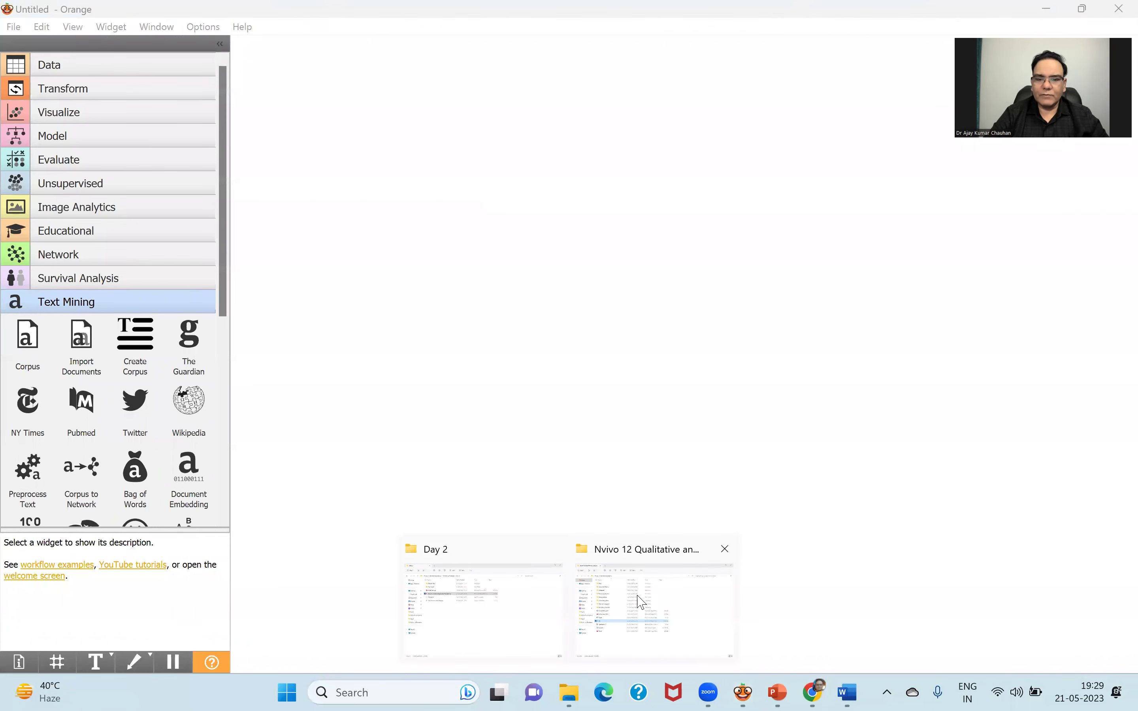
{"action": "left_click", "coordinate": [488, 605]}
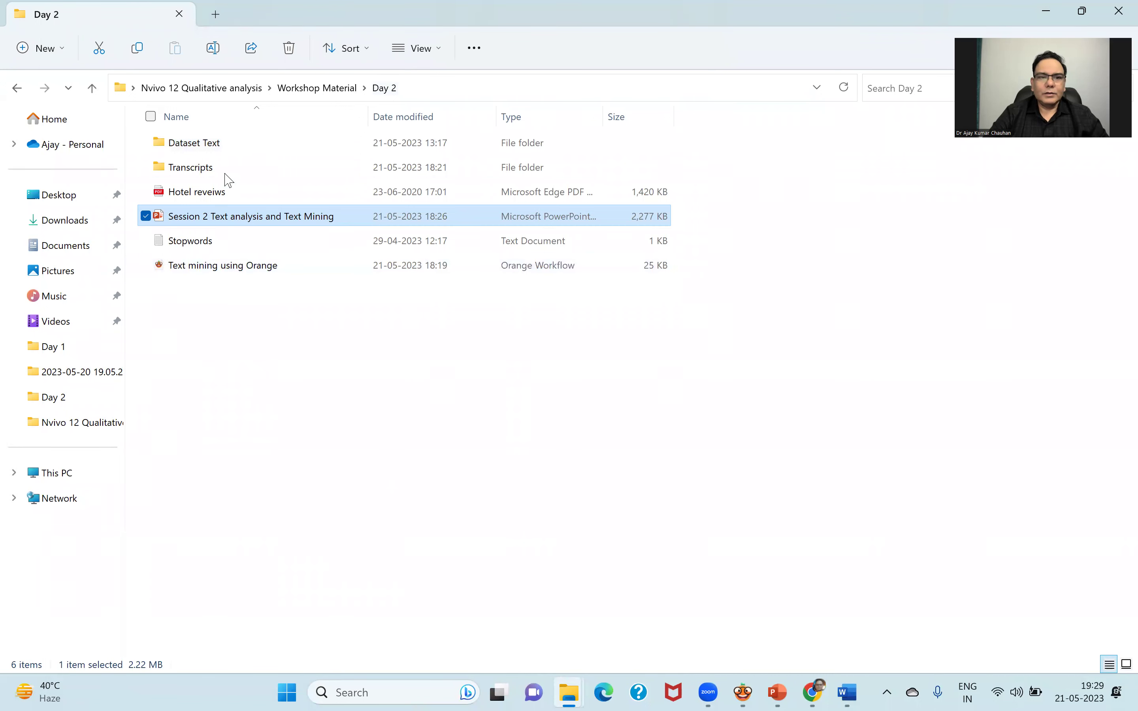
Open the Dataset Text folder and examine the text files inside the Predict MiniDataset Text Document Classification subfolder
{"action": "left_click", "coordinate": [200, 148]}
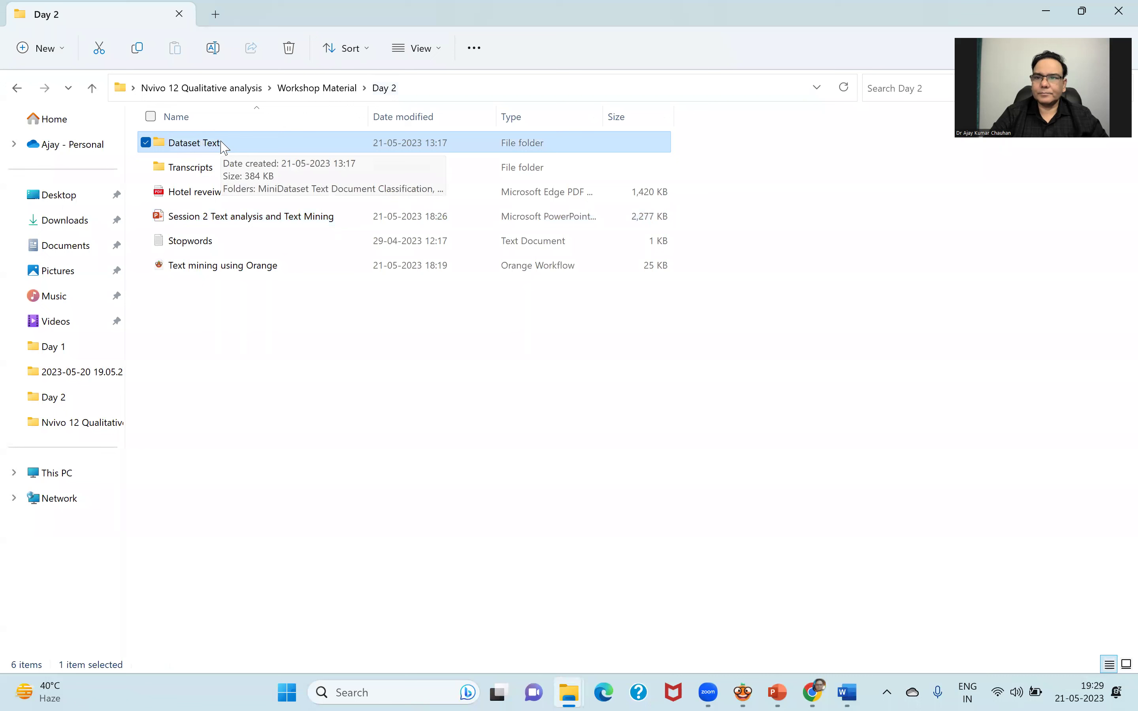
{"action": "double_click", "coordinate": [185, 147]}
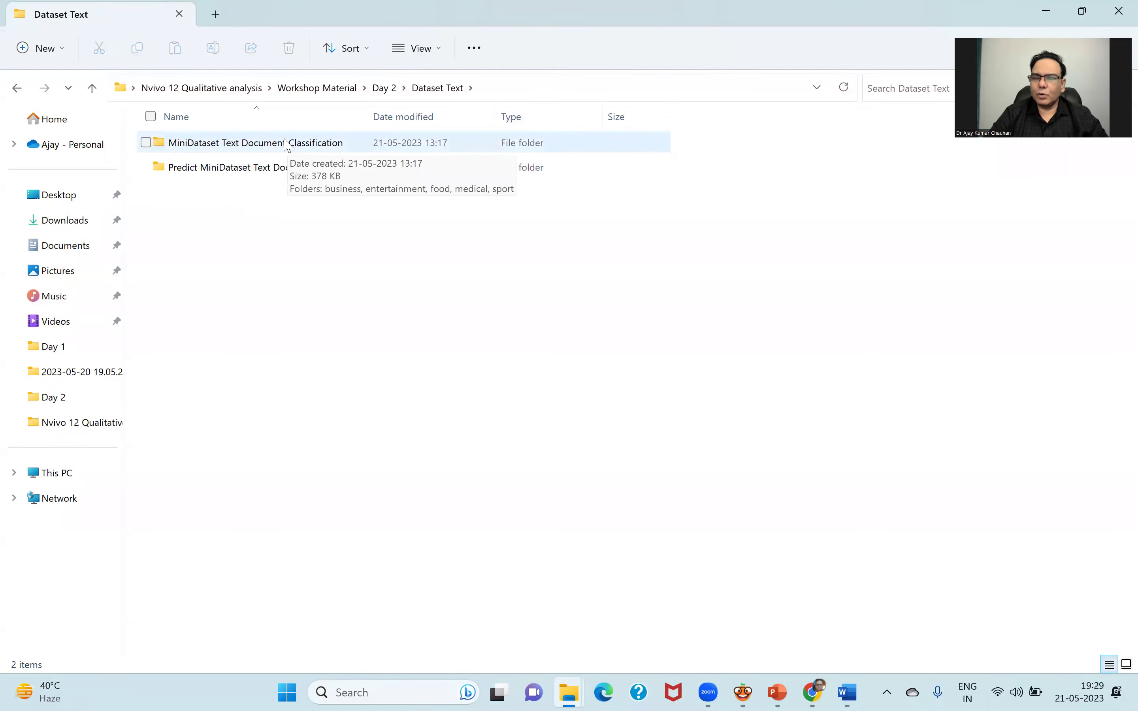
{"action": "left_click", "coordinate": [186, 176]}
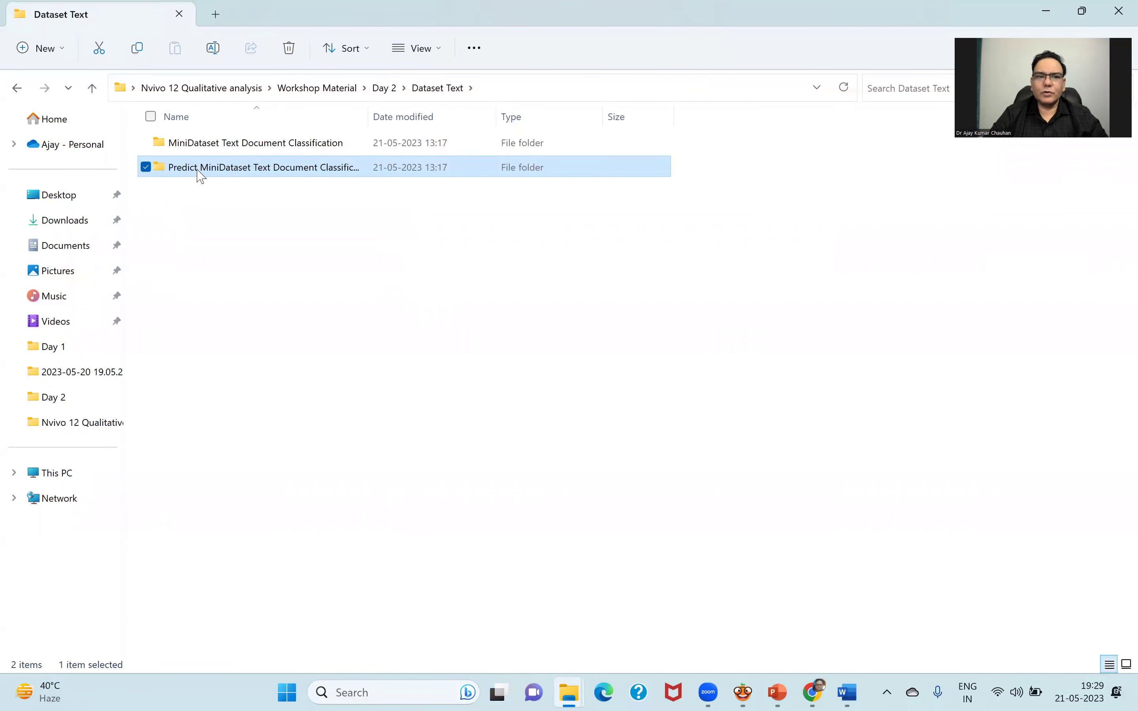
{"action": "double_click", "coordinate": [198, 175]}
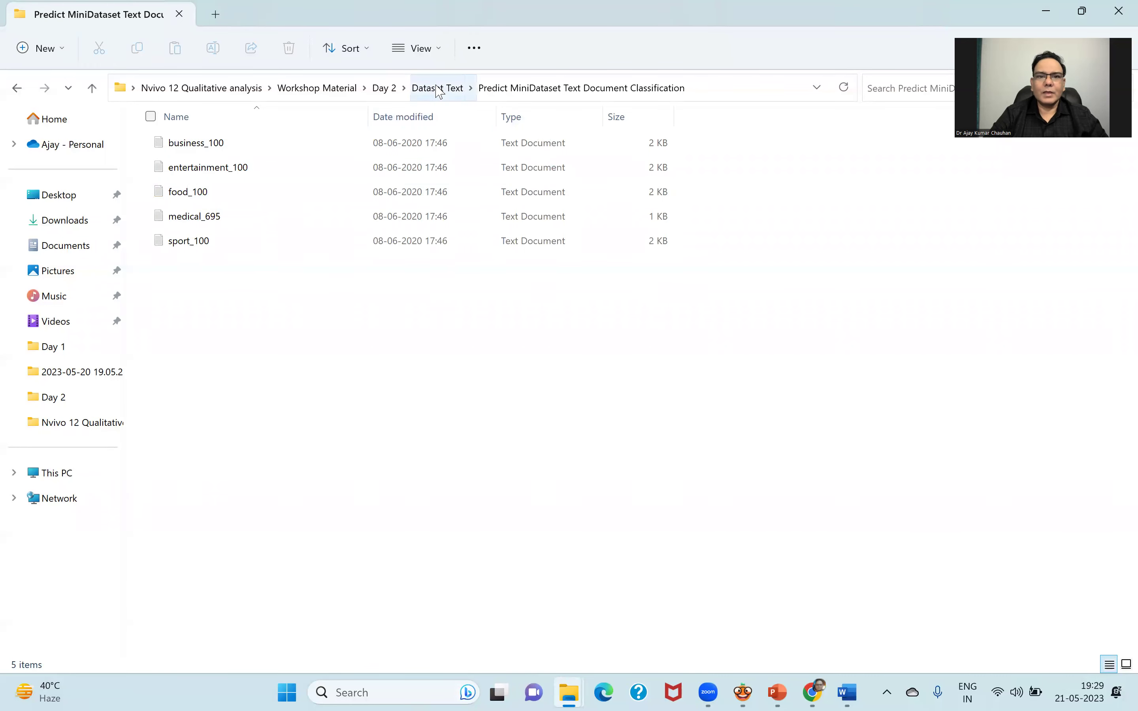
{"action": "left_click", "coordinate": [92, 88]}
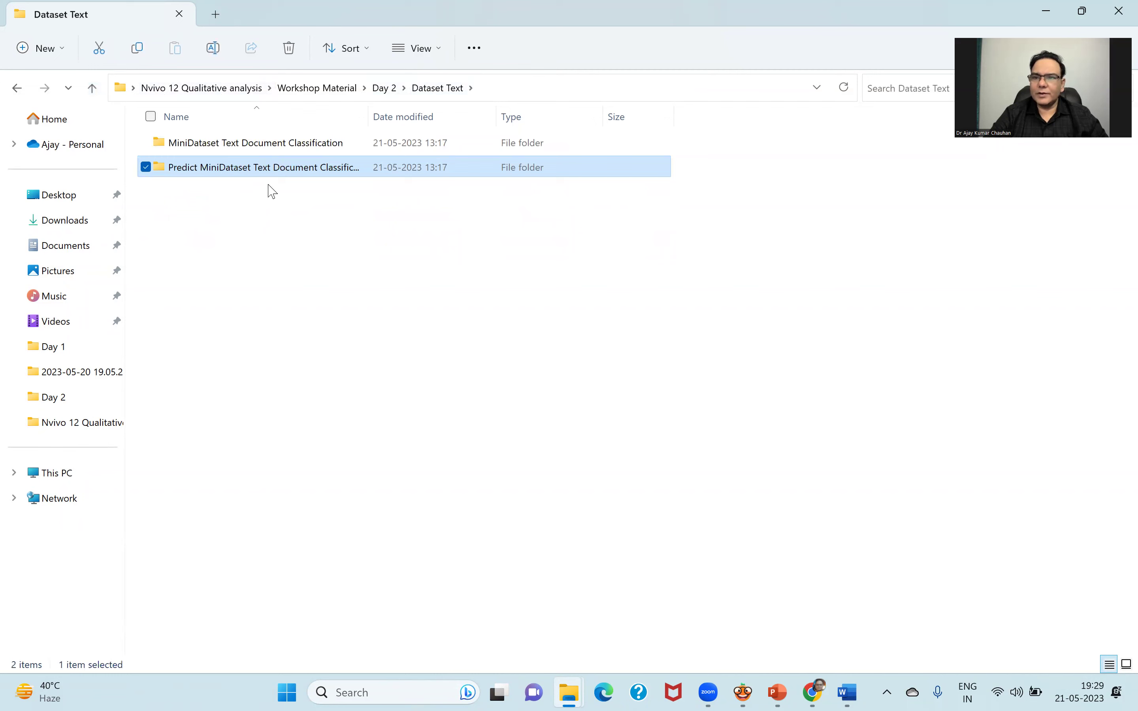
Examine the entertainment category files in the MiniDataset Text Document Classification folder, and return to the Day 2 folder
{"action": "double_click", "coordinate": [253, 144]}
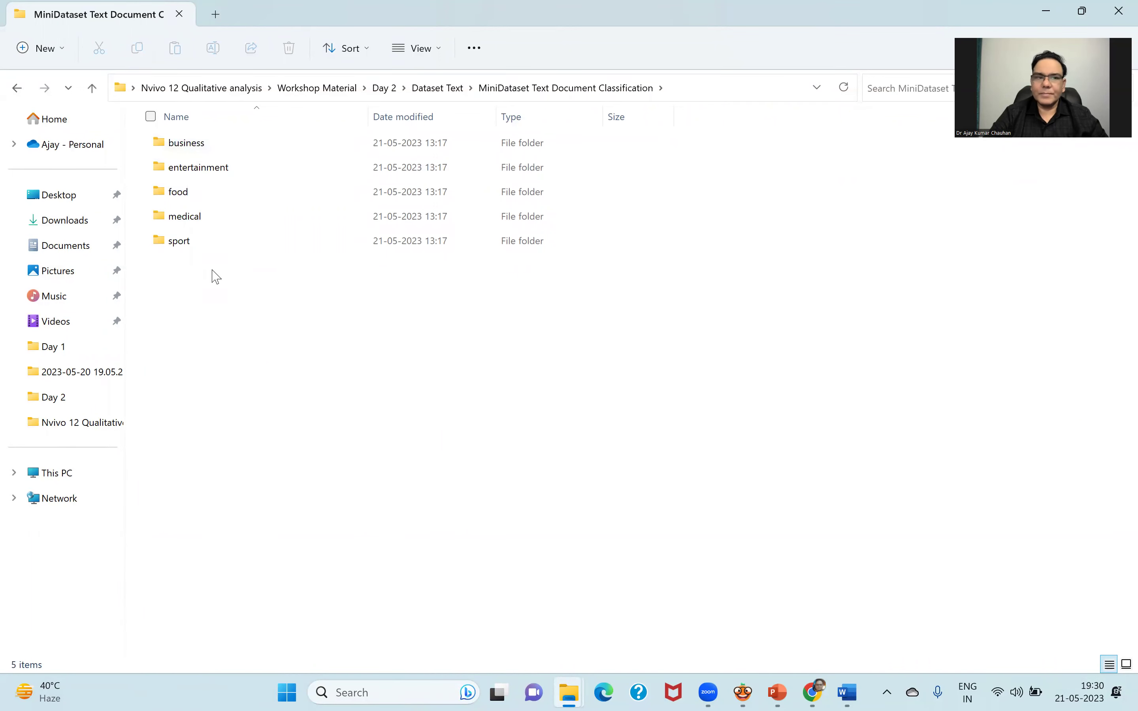
{"action": "double_click", "coordinate": [195, 174]}
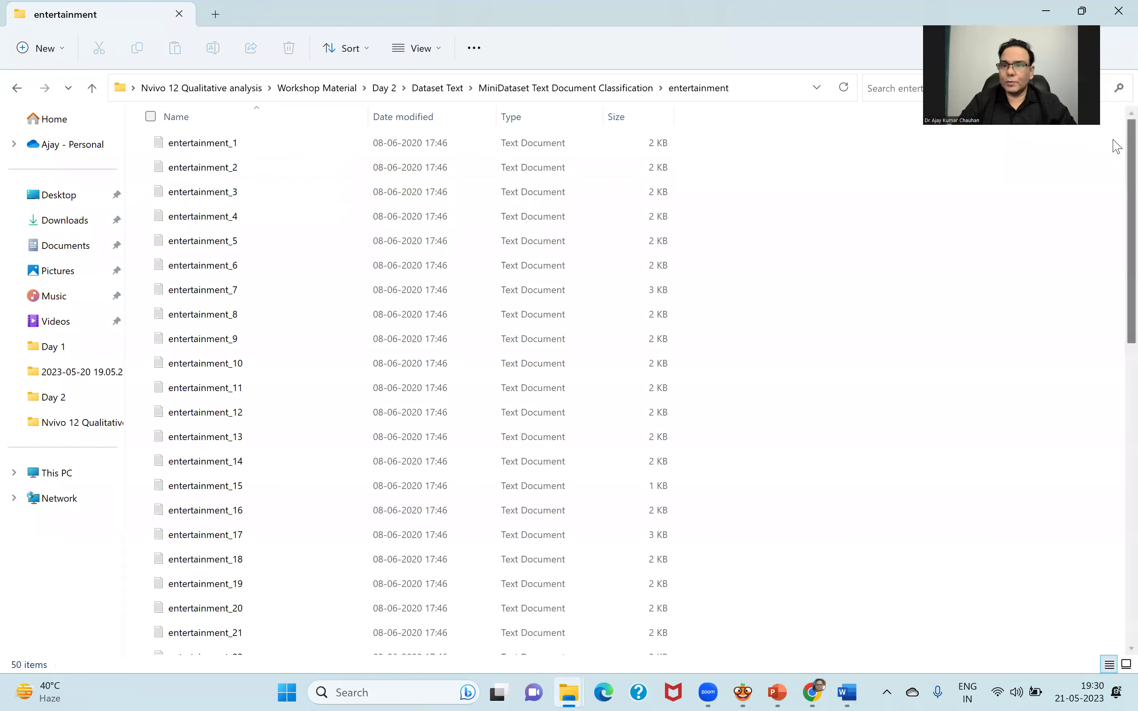
{"action": "left_click_drag", "start_coordinate": [1117, 147], "coordinate": [1117, 499]}
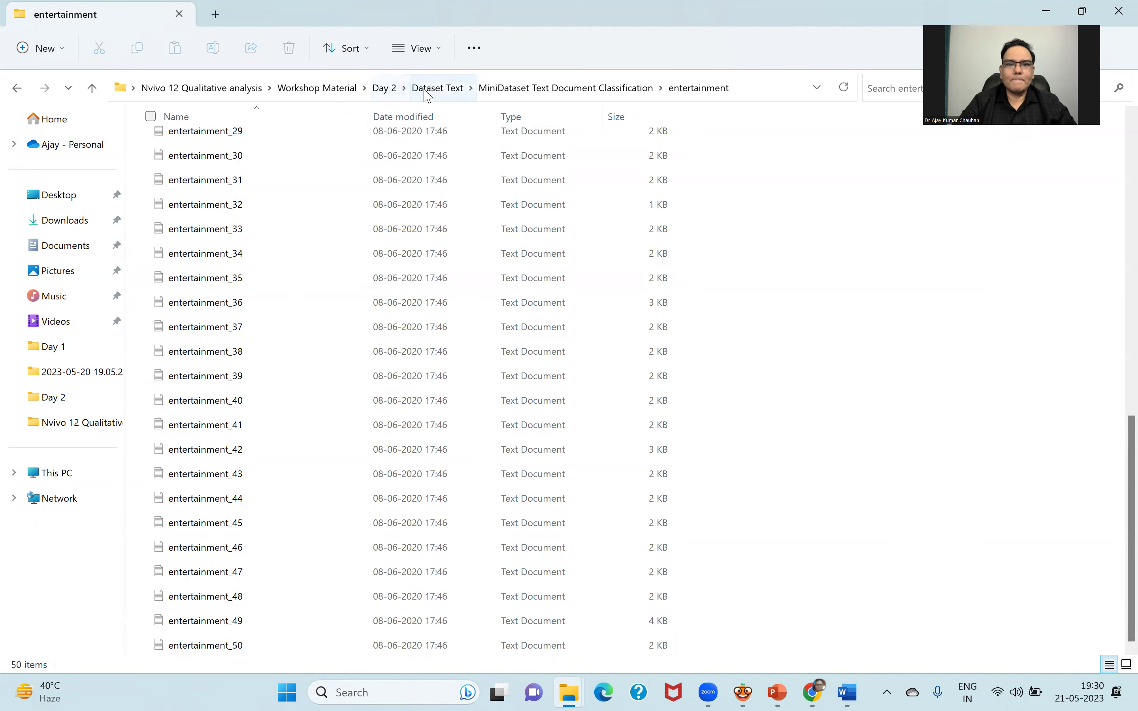
{"action": "left_click", "coordinate": [412, 94]}
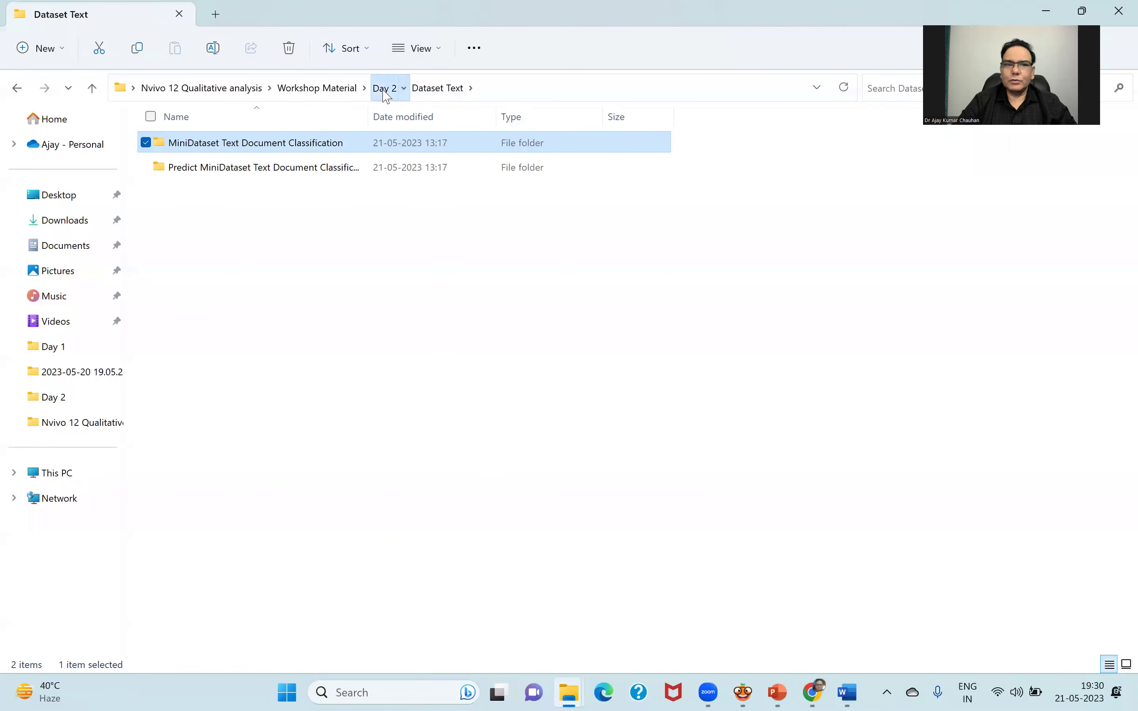
{"action": "left_click", "coordinate": [385, 91]}
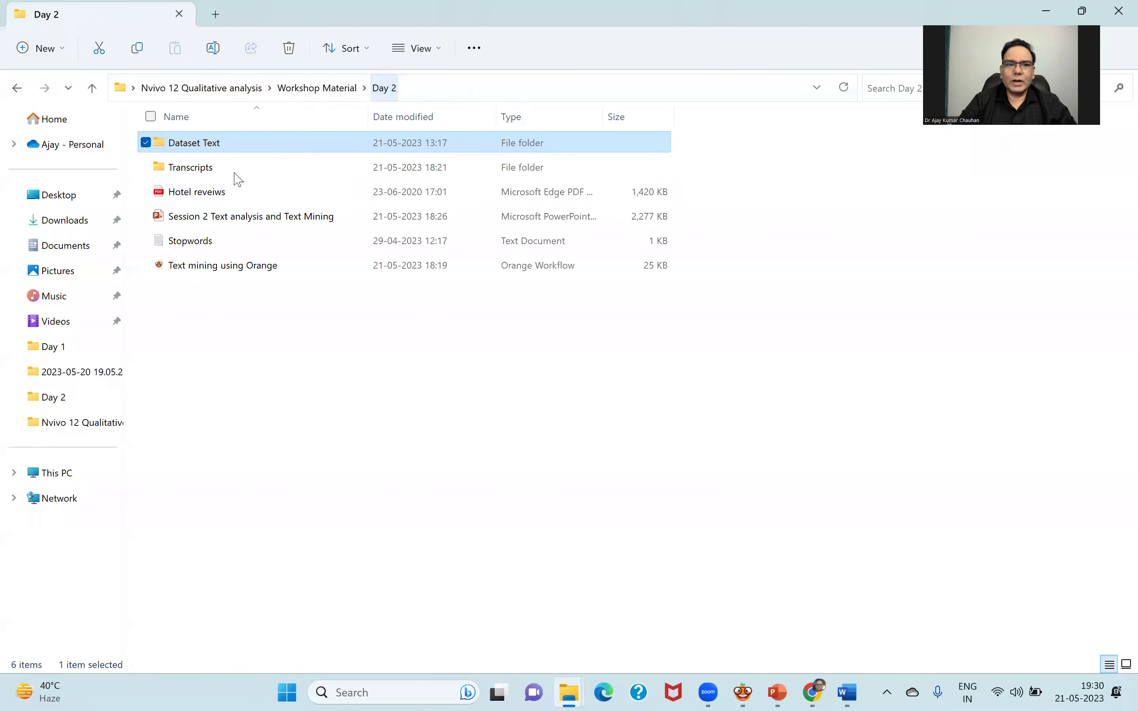
Open the first interview transcript in the Transcripts folder and skim its opening page
{"action": "double_click", "coordinate": [191, 170]}
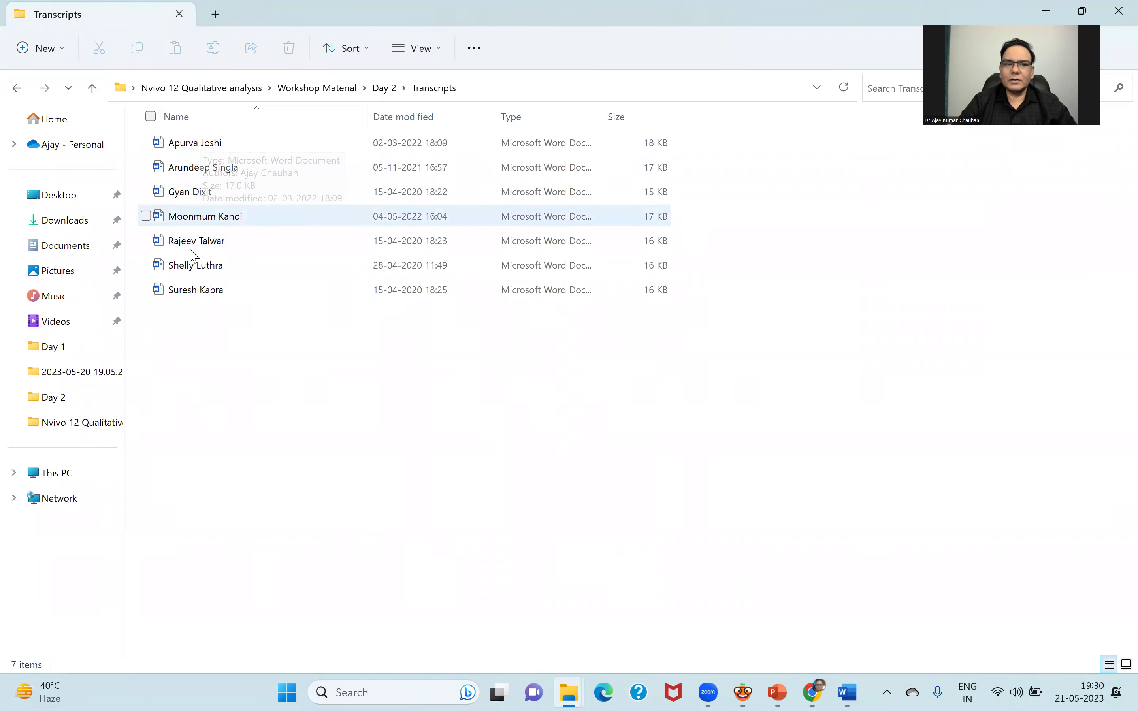
{"action": "double_click", "coordinate": [223, 145]}
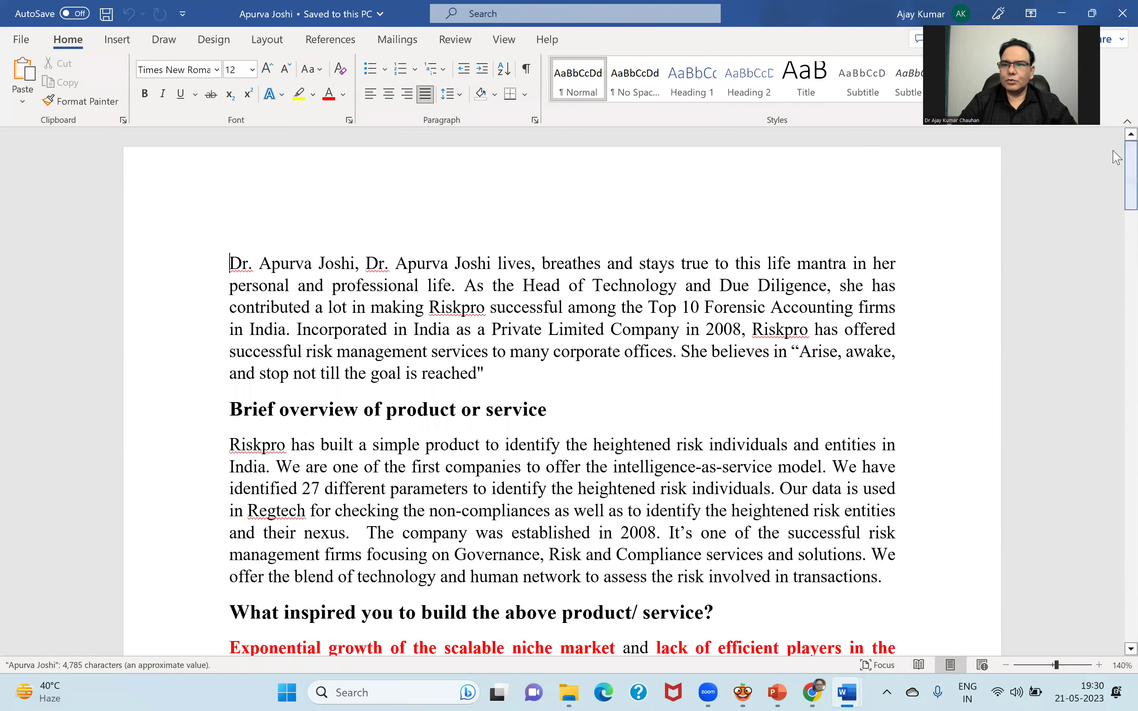
{"action": "scroll", "coordinate": [1116, 197], "scroll_direction": "down", "scroll_amount": 5}
{"action": "left_click_drag", "start_coordinate": [1113, 217], "coordinate": [1116, 126]}
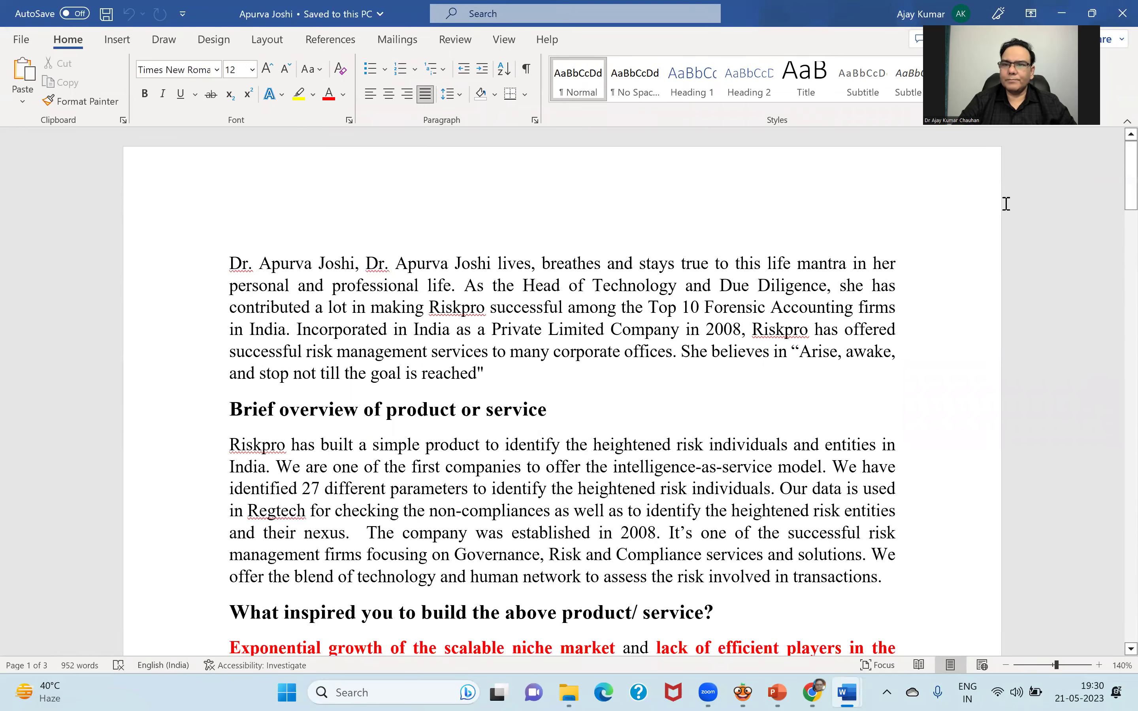
Examine the first two question headings and their answers in the transcript, and close the document
{"action": "left_click_drag", "start_coordinate": [231, 408], "coordinate": [610, 409]}
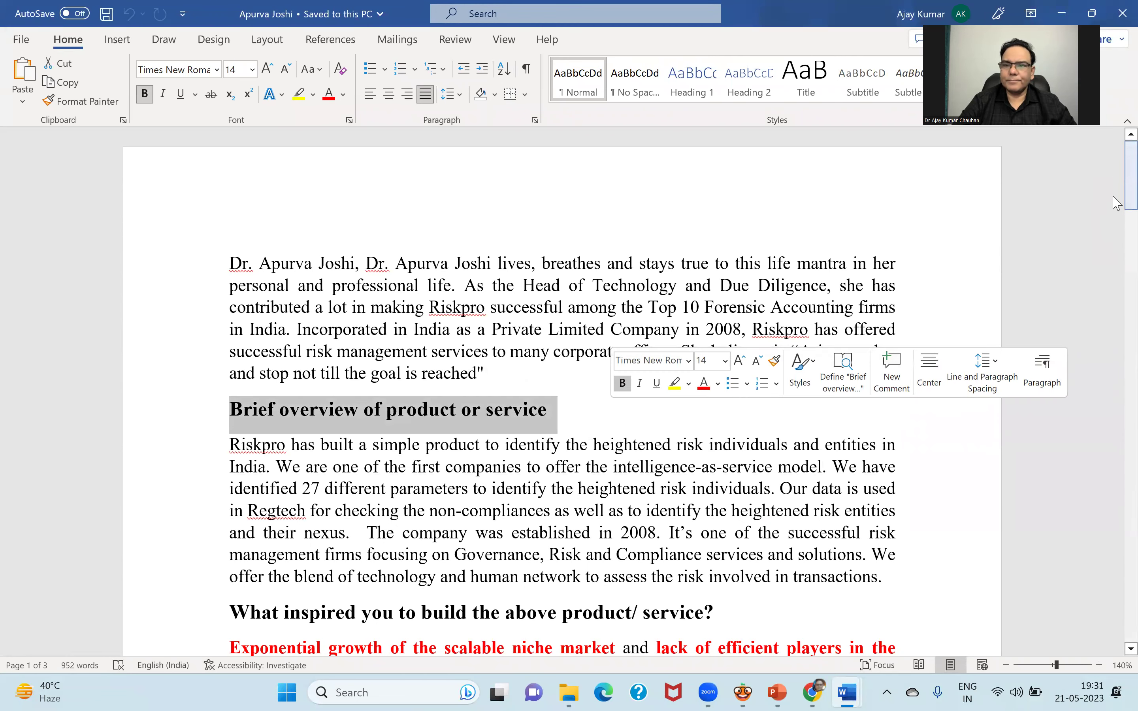
{"action": "scroll", "coordinate": [1118, 203], "scroll_direction": "down", "scroll_amount": 5}
{"action": "left_click_drag", "start_coordinate": [225, 150], "coordinate": [910, 283]}
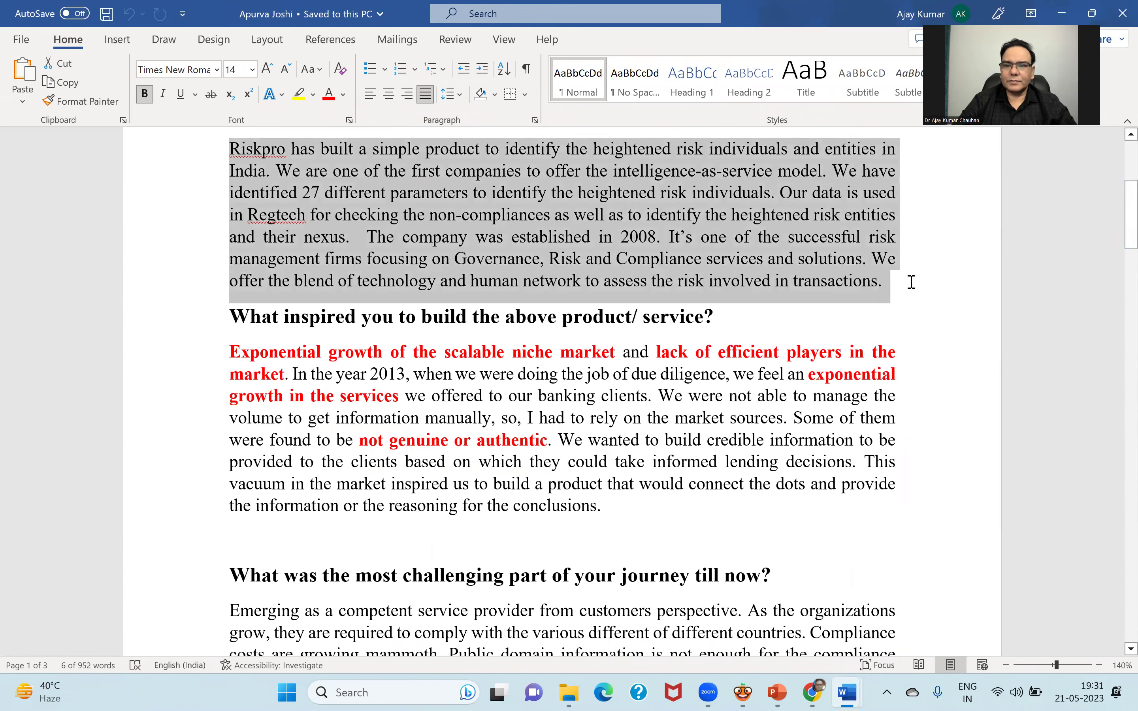
{"action": "left_click_drag", "start_coordinate": [275, 317], "coordinate": [781, 311]}
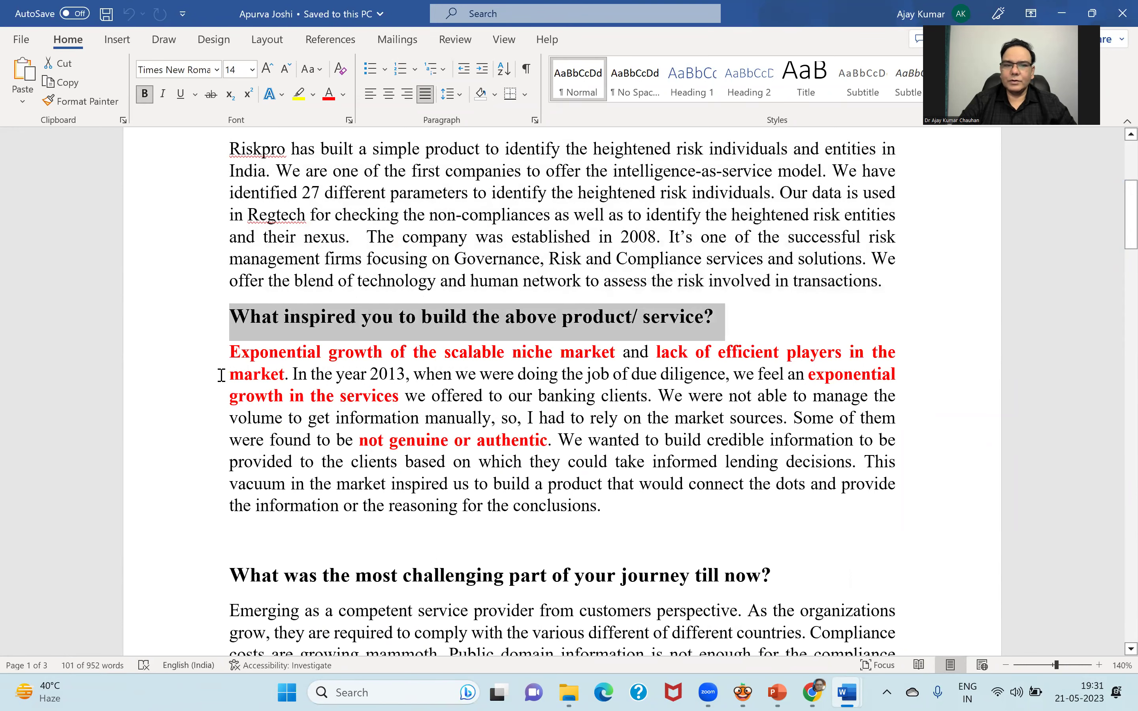
{"action": "left_click_drag", "start_coordinate": [228, 352], "coordinate": [684, 544]}
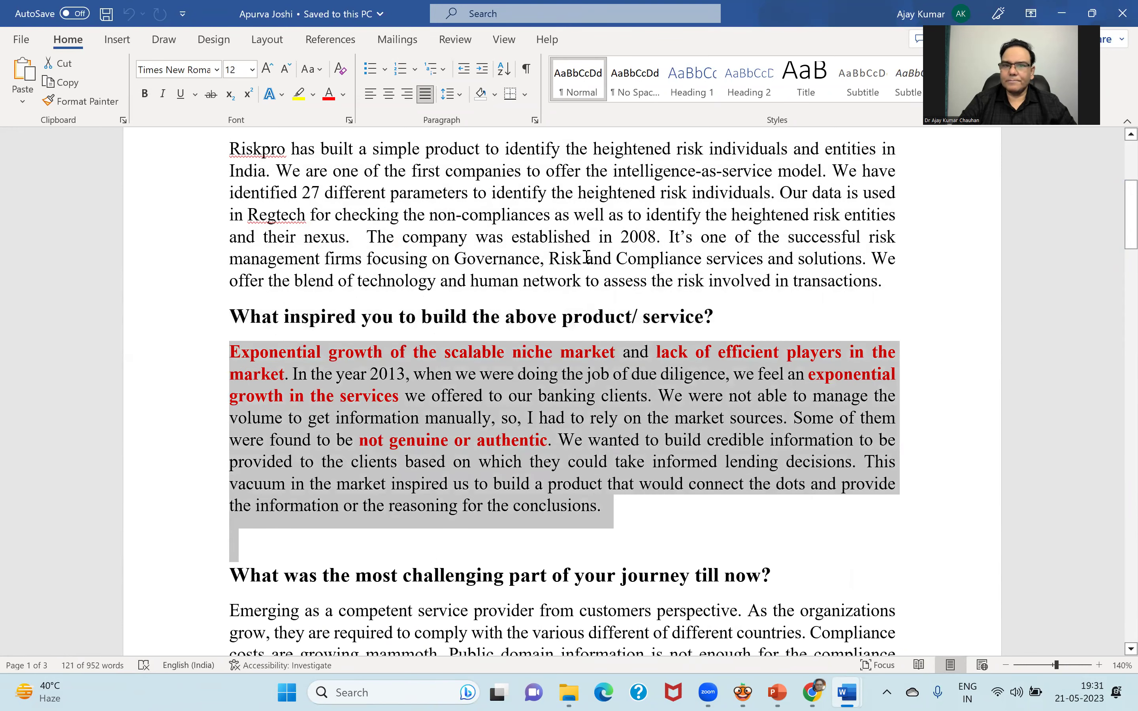
{"action": "left_click", "coordinate": [586, 258]}
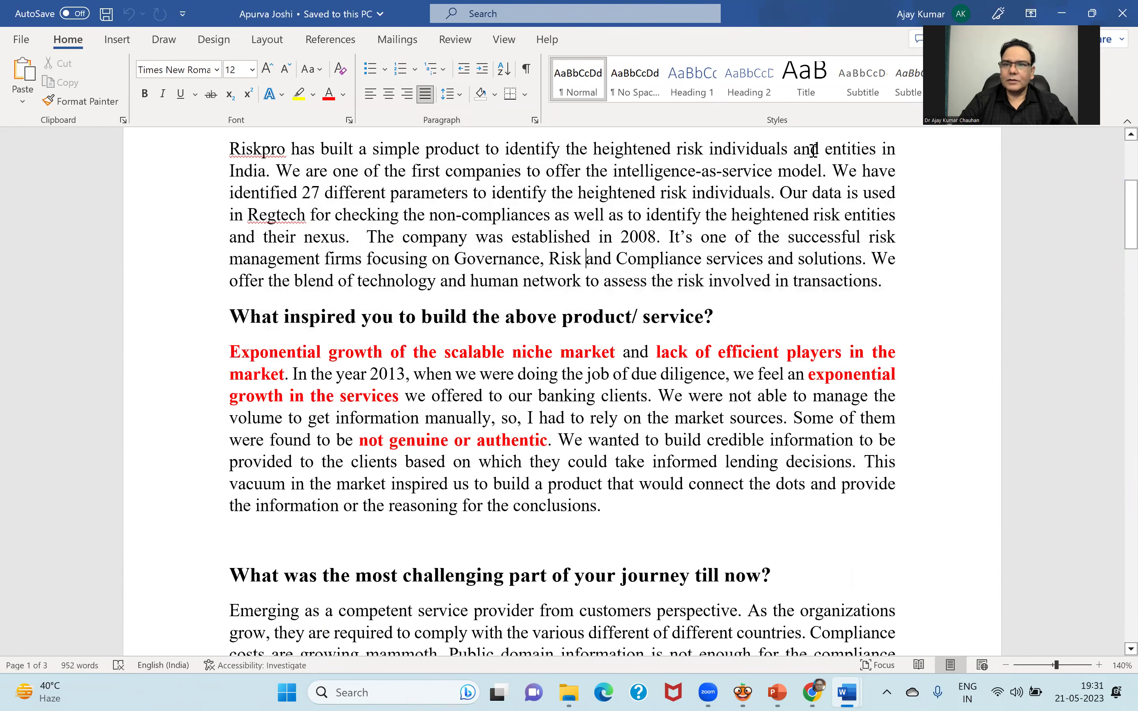
{"action": "left_click", "coordinate": [1118, 18]}
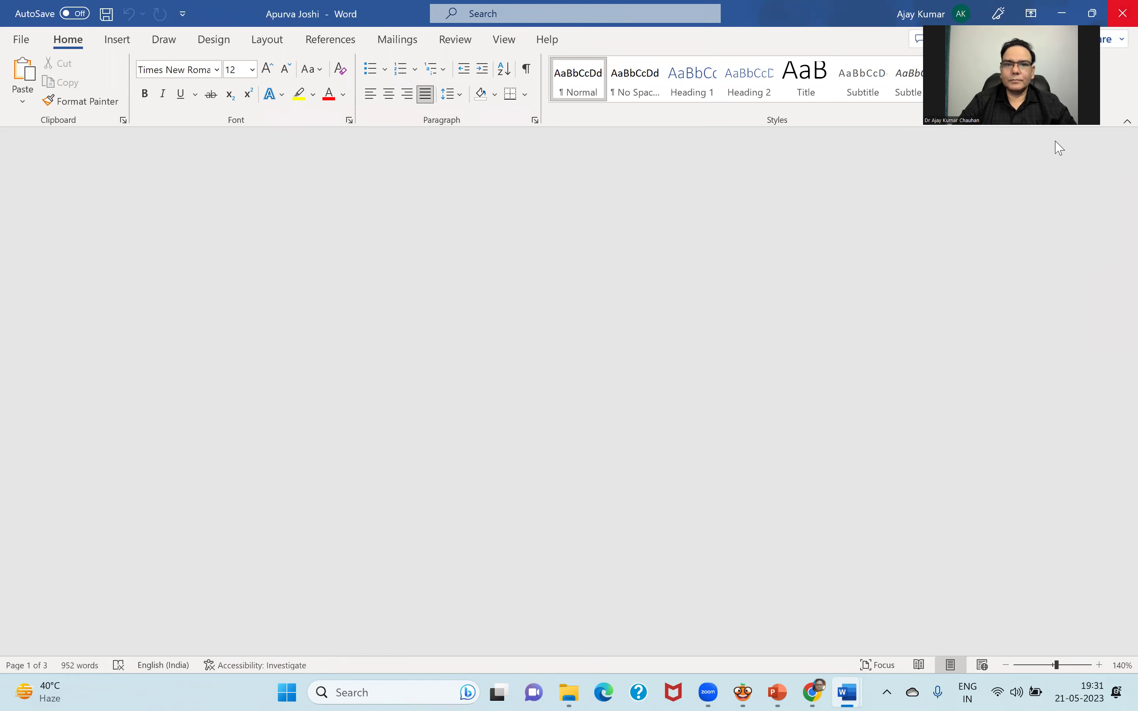
{"action": "key", "text": "n"}
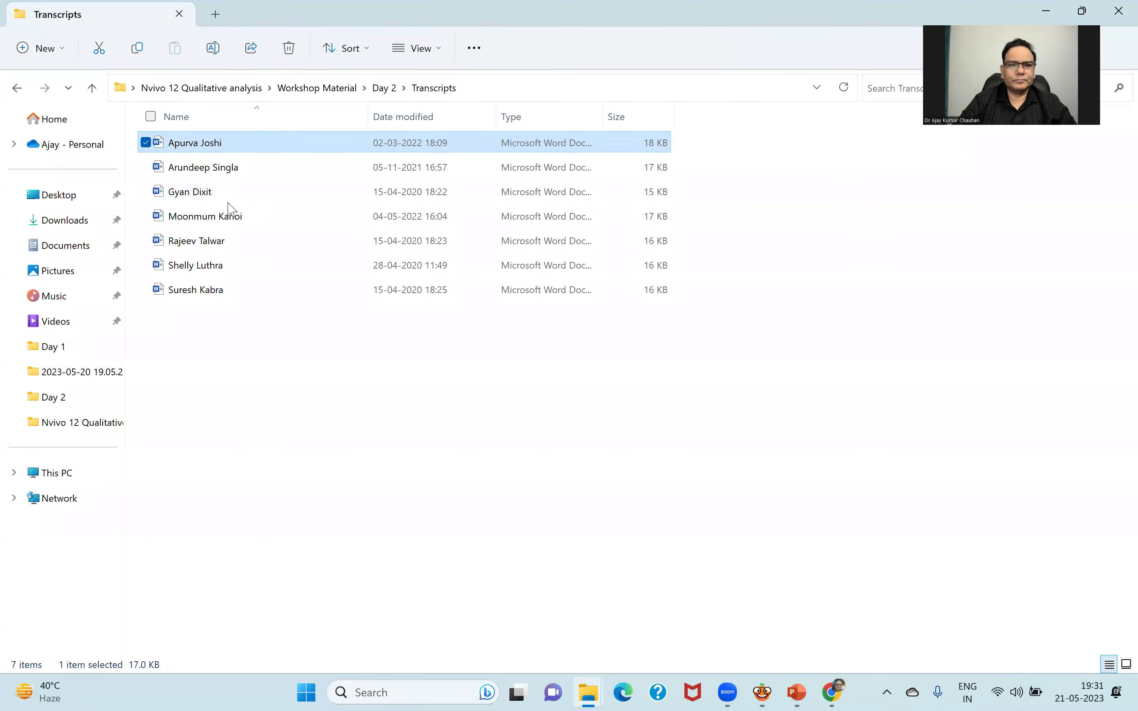
Return to the Day 2 folder and point out the Dataset Text folder, the Transcripts folder and the Hotel reveiws PDF
{"action": "left_click", "coordinate": [384, 88]}
{"action": "left_click", "coordinate": [187, 194]}
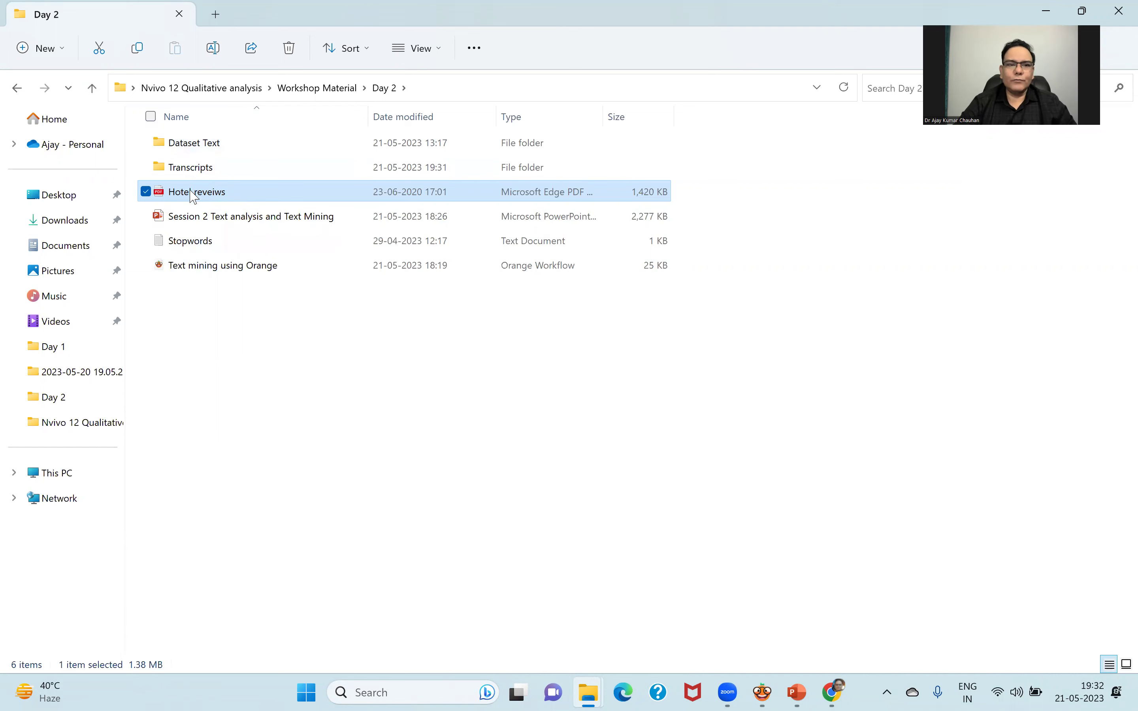
{"action": "left_click", "coordinate": [198, 153]}
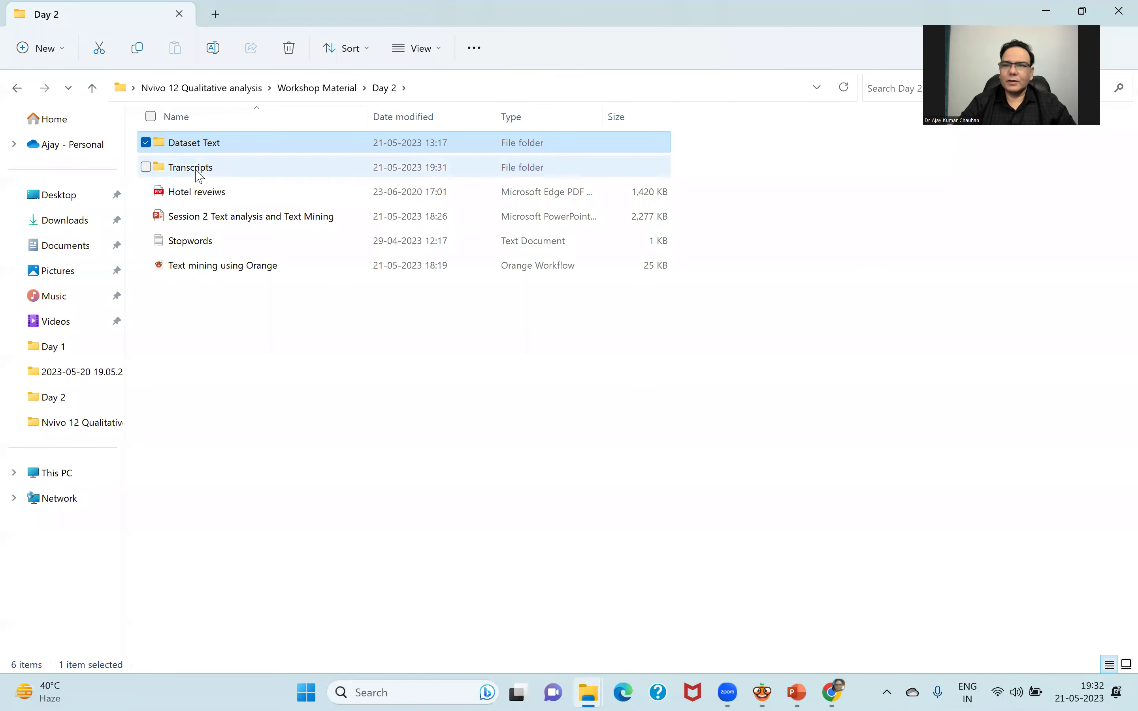
{"action": "left_click", "coordinate": [199, 169]}
{"action": "left_click", "coordinate": [215, 196]}
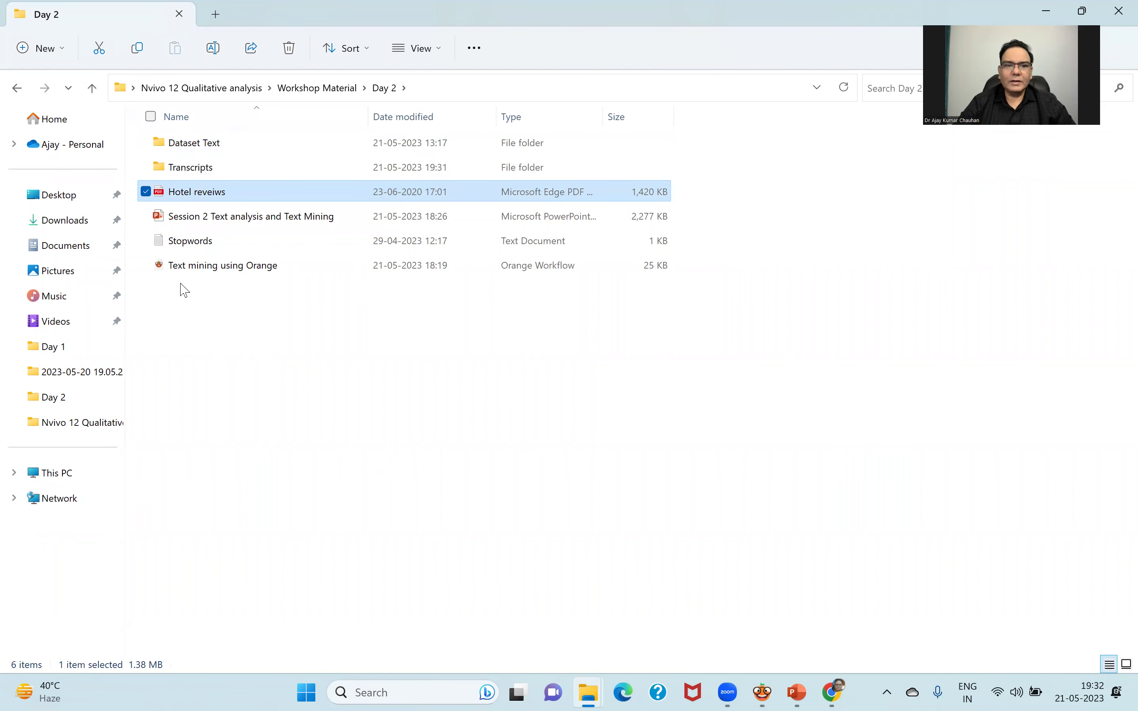
Open the Stopwords text file, examine its whole word list, and close it
{"action": "left_click", "coordinate": [203, 247]}
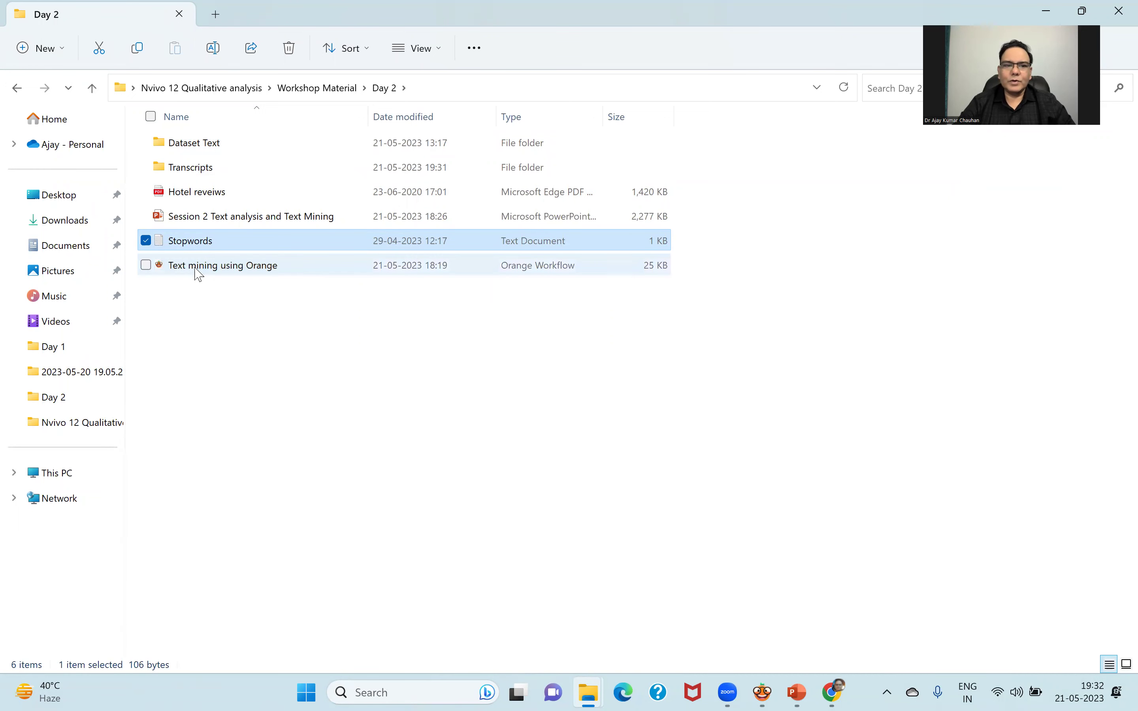
{"action": "double_click", "coordinate": [187, 247]}
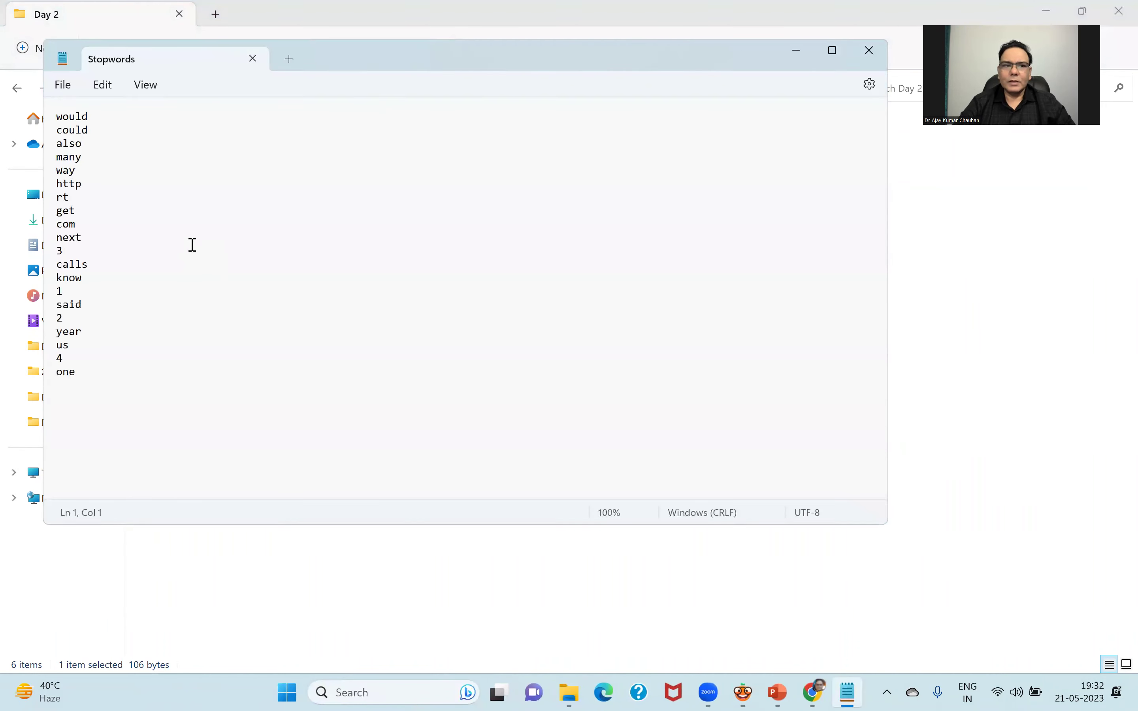
{"action": "left_click_drag", "start_coordinate": [98, 379], "coordinate": [56, 103]}
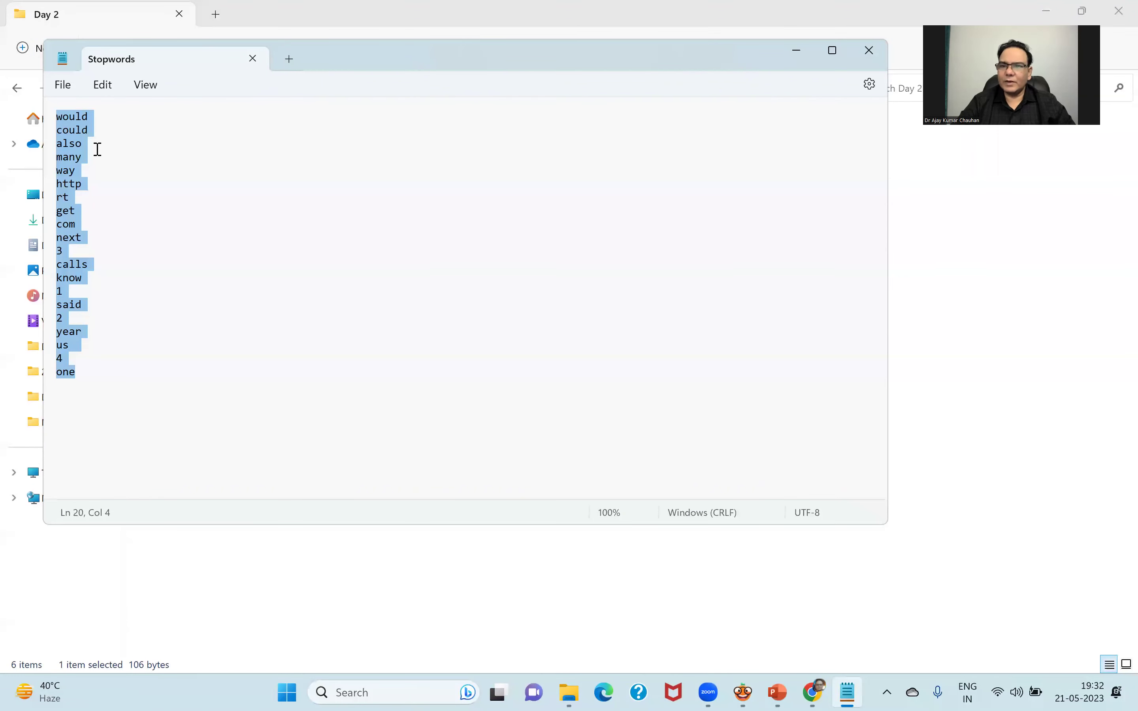
{"action": "left_click", "coordinate": [123, 388]}
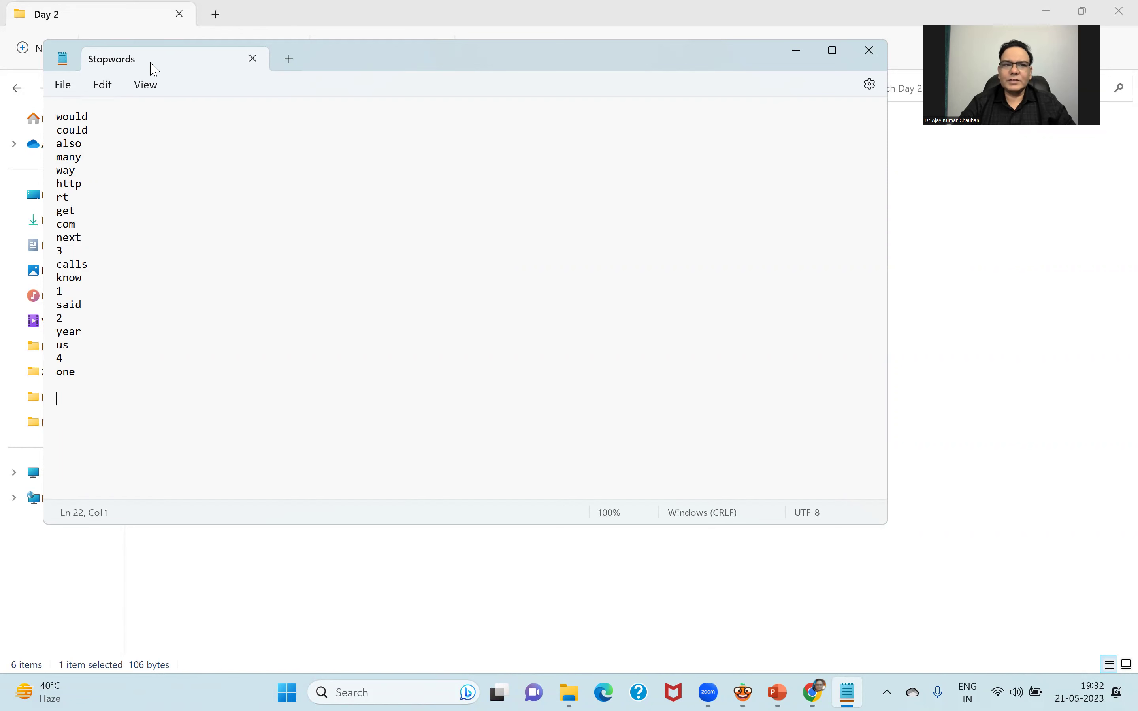
{"action": "left_click", "coordinate": [869, 50]}
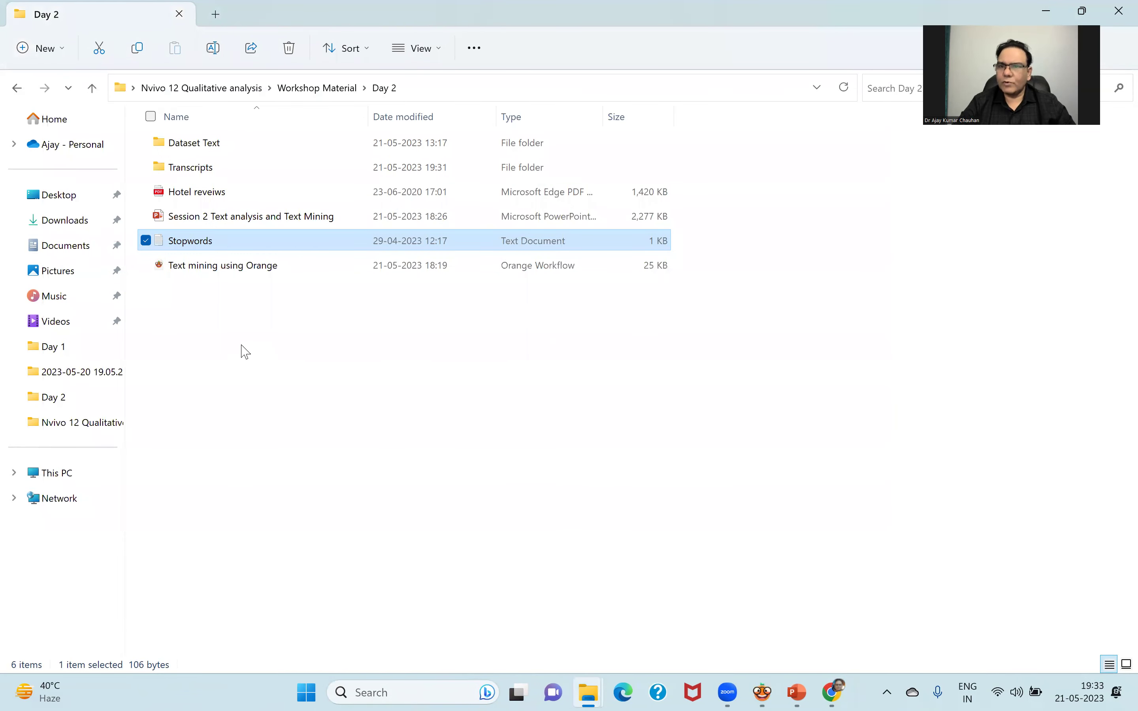
{"action": "left_click", "coordinate": [212, 242]}
{"action": "left_click", "coordinate": [214, 345]}
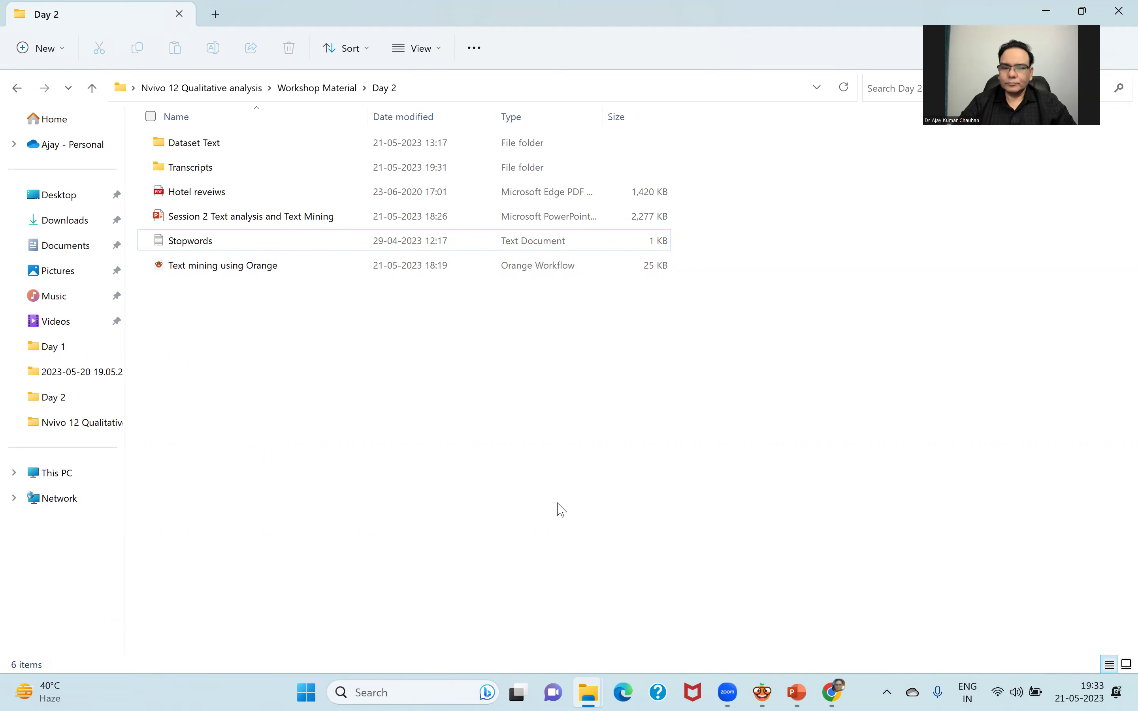
Switch to Orange and add an Import Documents widget to the upper part of the empty canvas
{"action": "mouse_move", "coordinate": [832, 693]}
{"action": "left_click", "coordinate": [762, 693]}
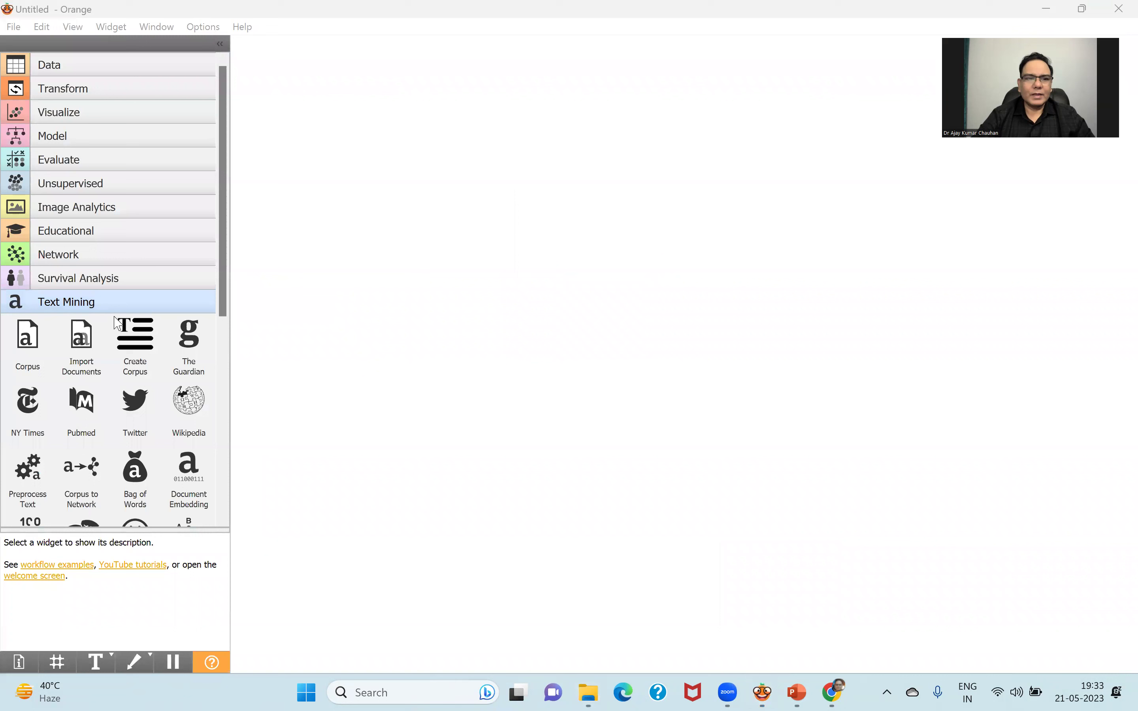
{"action": "left_click_drag", "start_coordinate": [75, 346], "coordinate": [364, 180]}
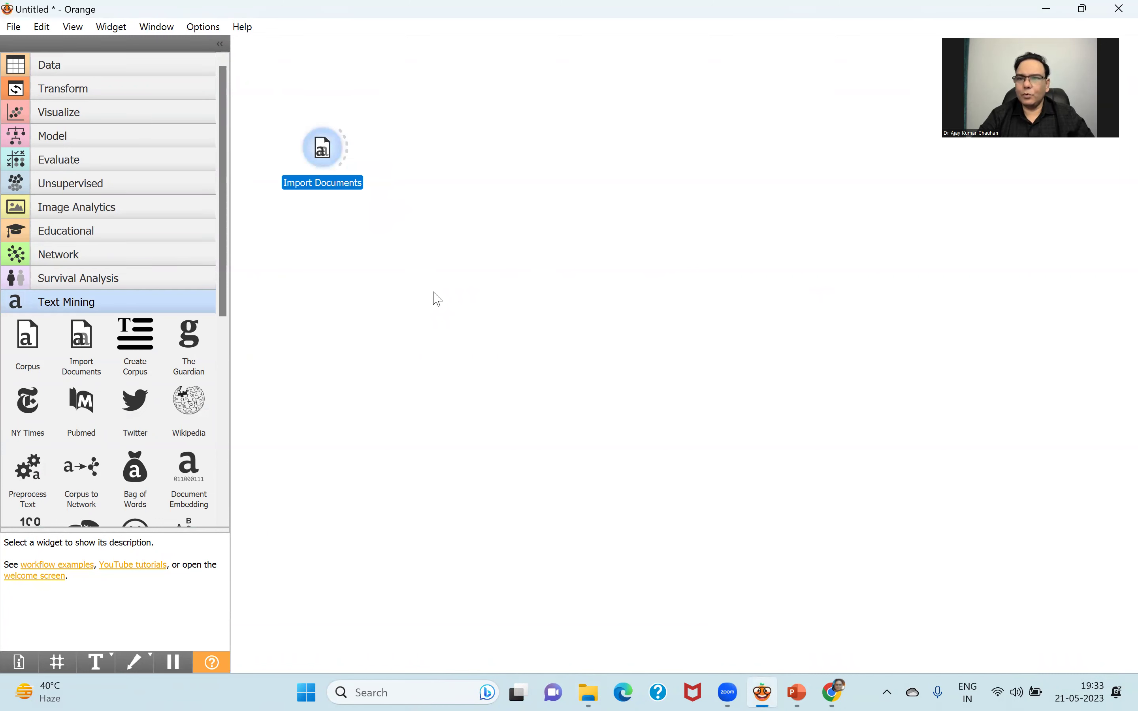
Open the Import Documents widget and set its source folder to Transcripts in the Day 2 folder
{"action": "double_click", "coordinate": [324, 149]}
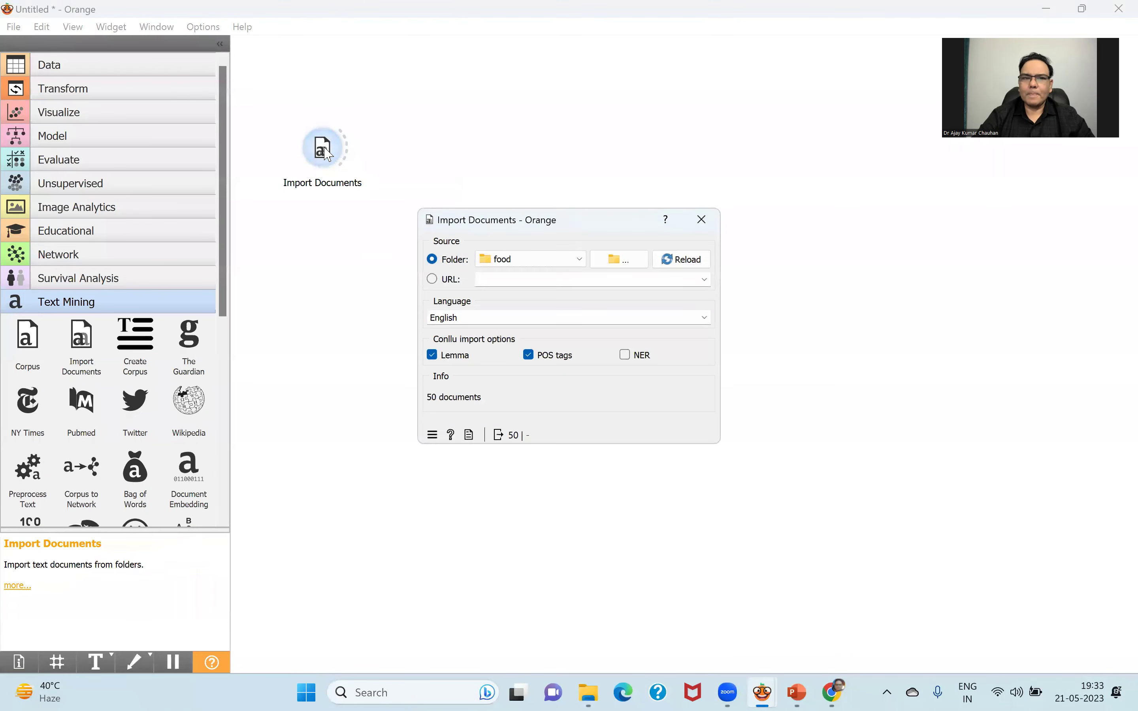
{"action": "left_click", "coordinate": [621, 262]}
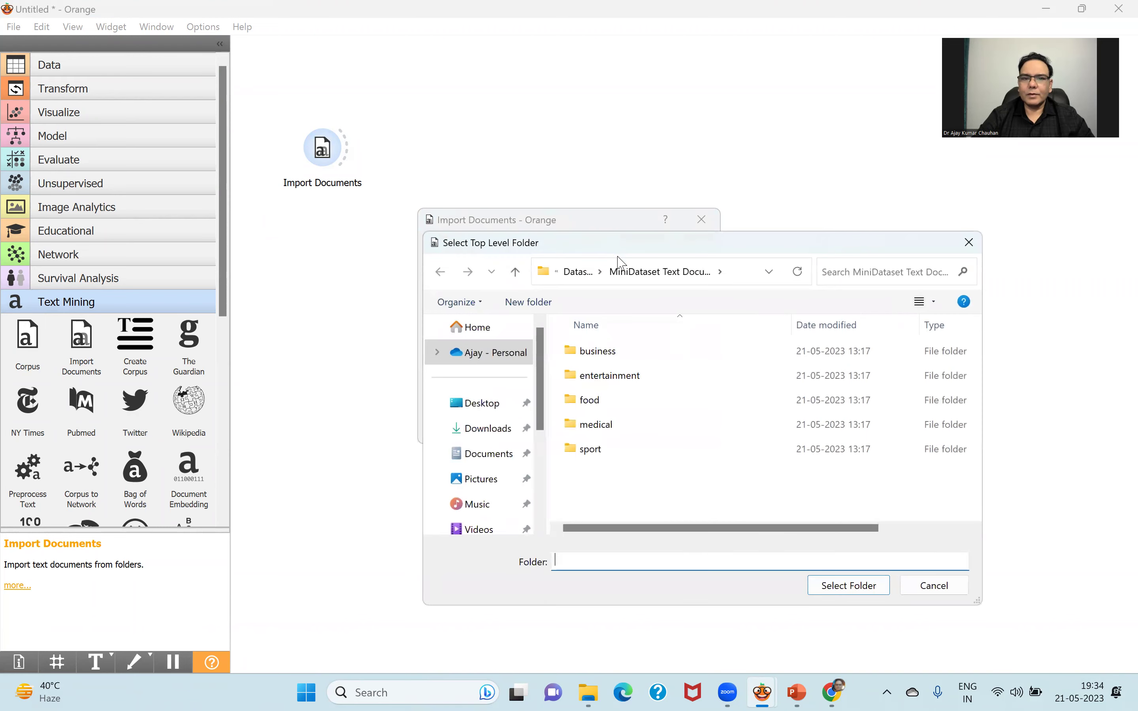
{"action": "left_click", "coordinate": [594, 275]}
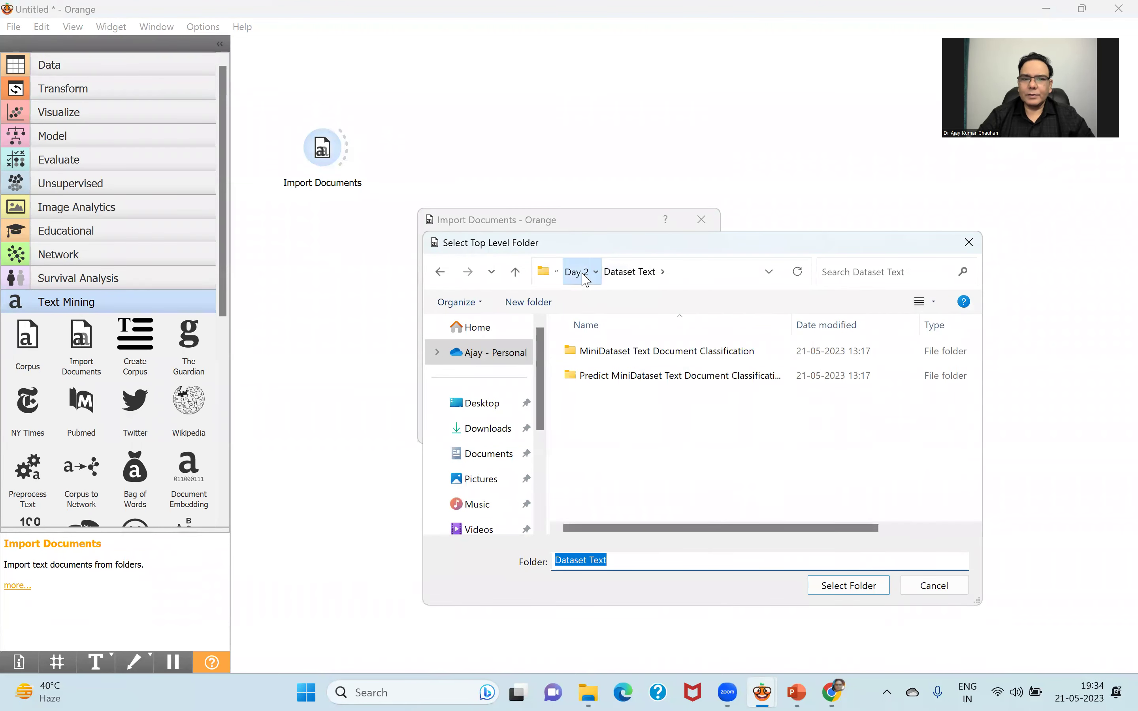
{"action": "left_click", "coordinate": [582, 274]}
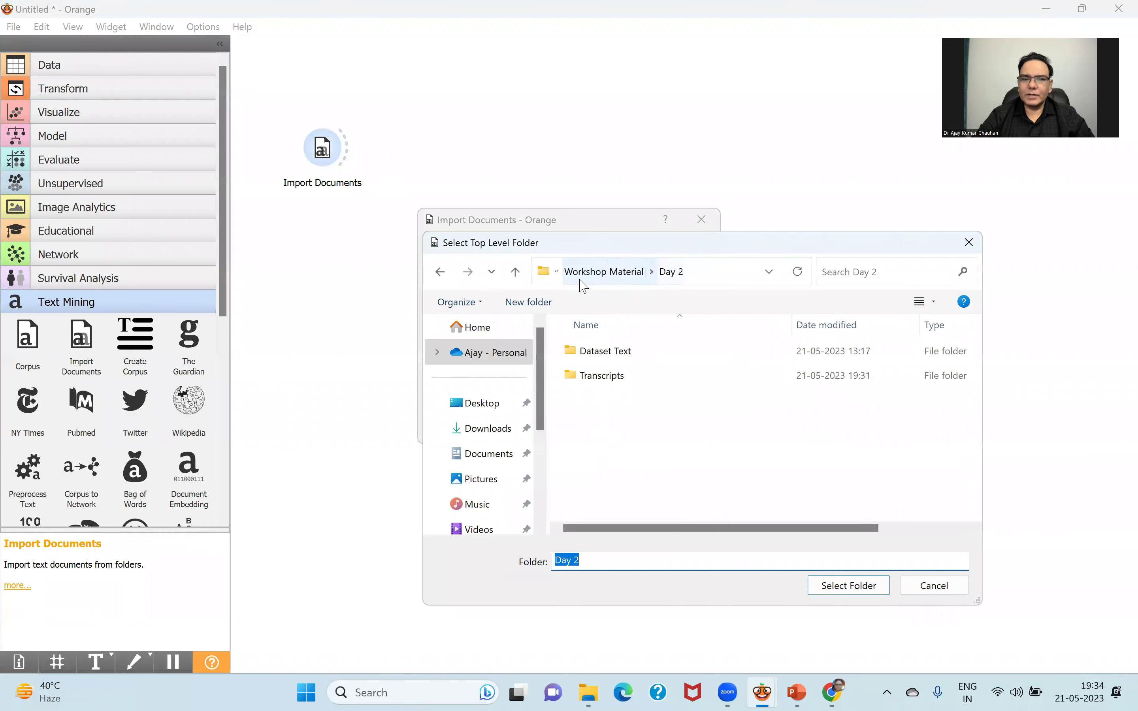
{"action": "left_click", "coordinate": [614, 376]}
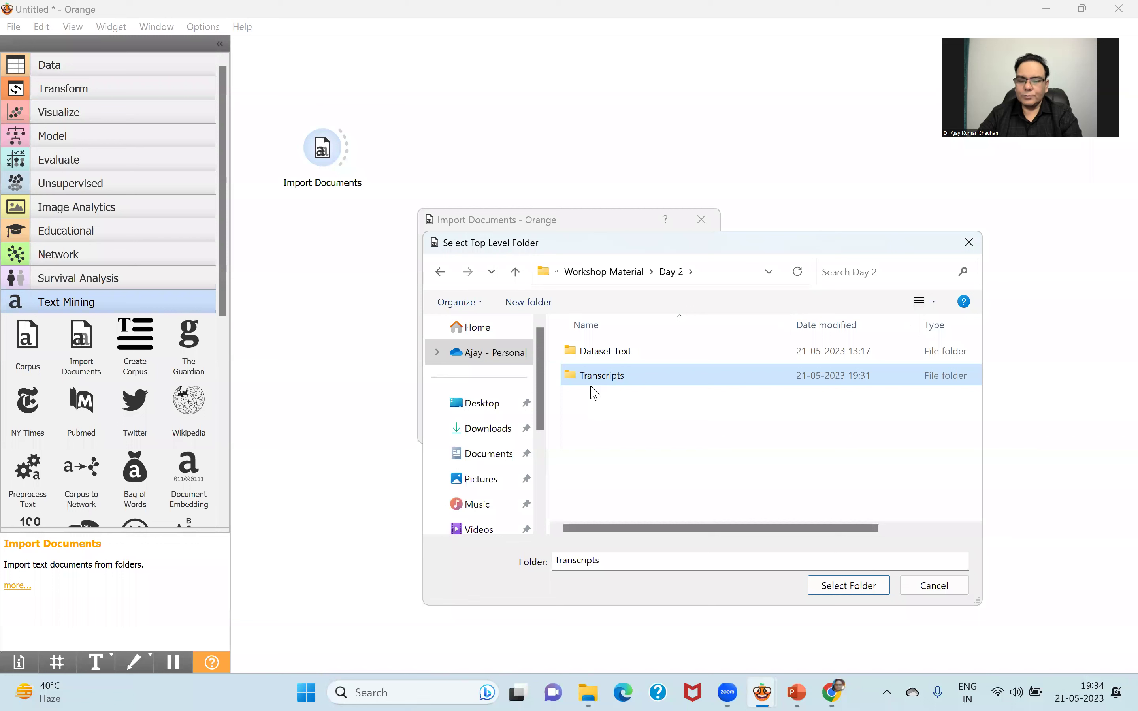
{"action": "left_click", "coordinate": [620, 382]}
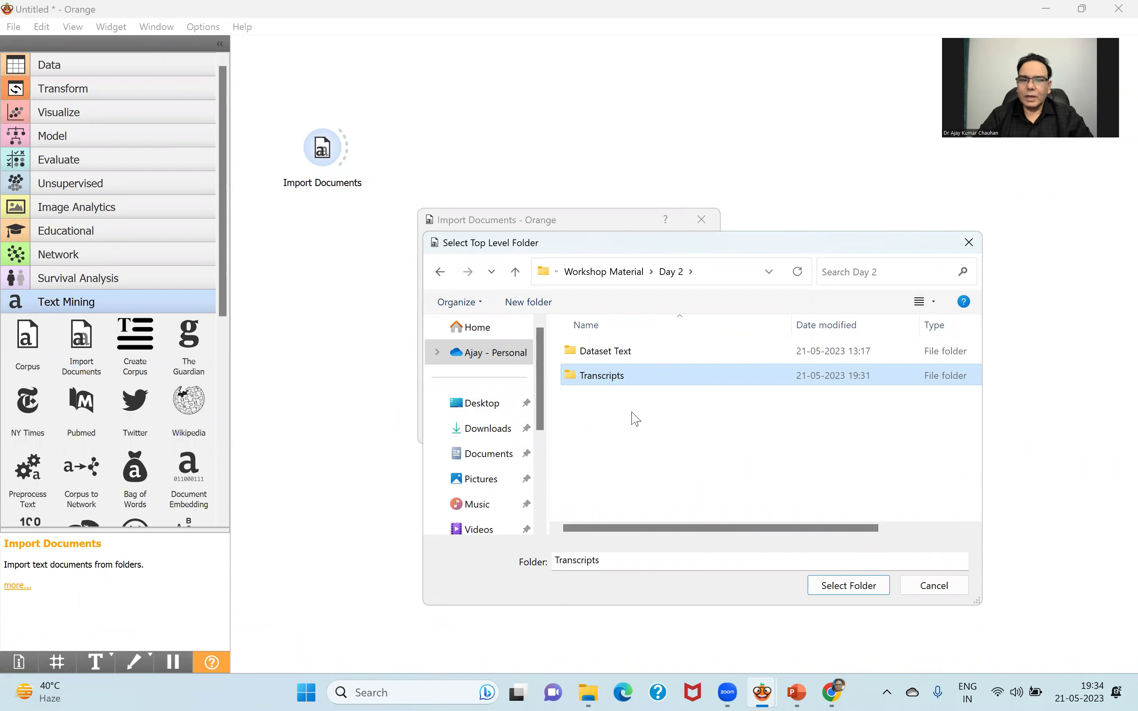
{"action": "left_click", "coordinate": [845, 596]}
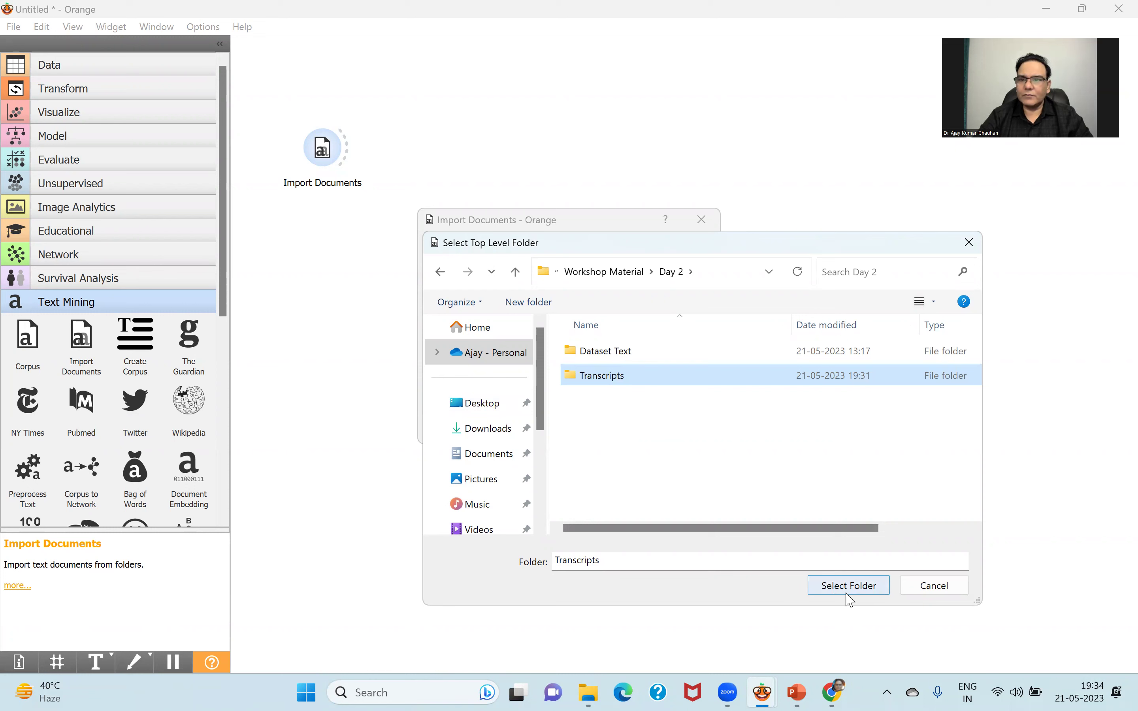
{"action": "left_click", "coordinate": [845, 588]}
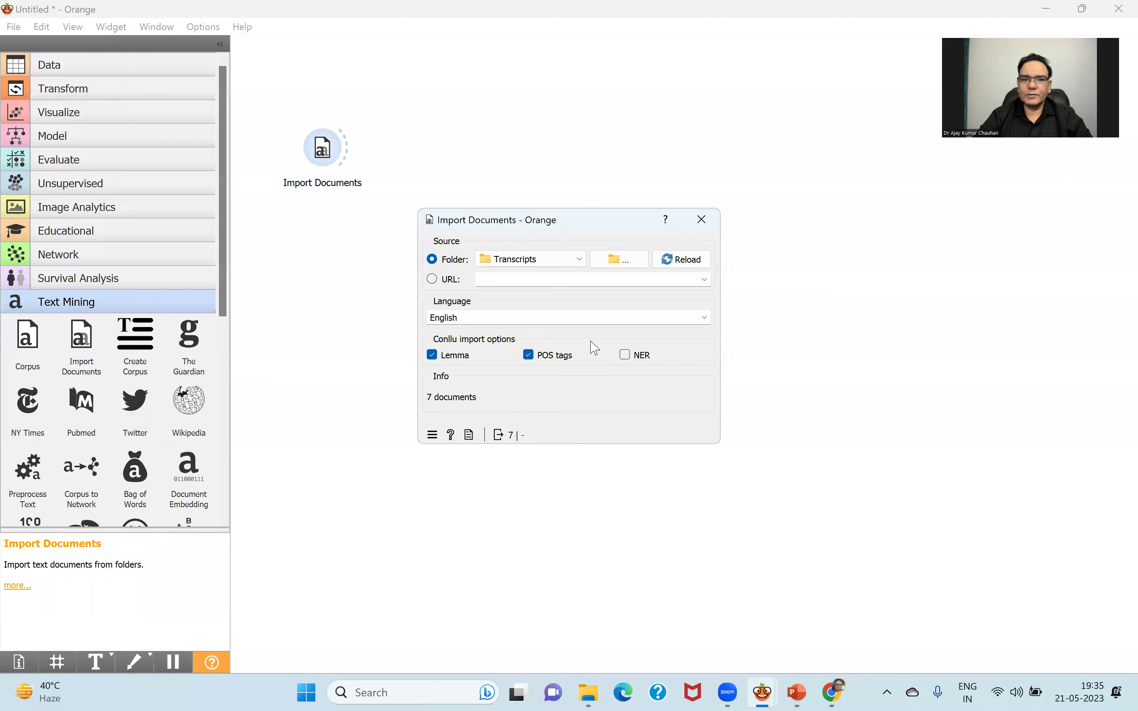
Change the import source to the MiniDataset Text Document Classification folder inside Dataset Text
{"action": "left_click", "coordinate": [623, 261]}
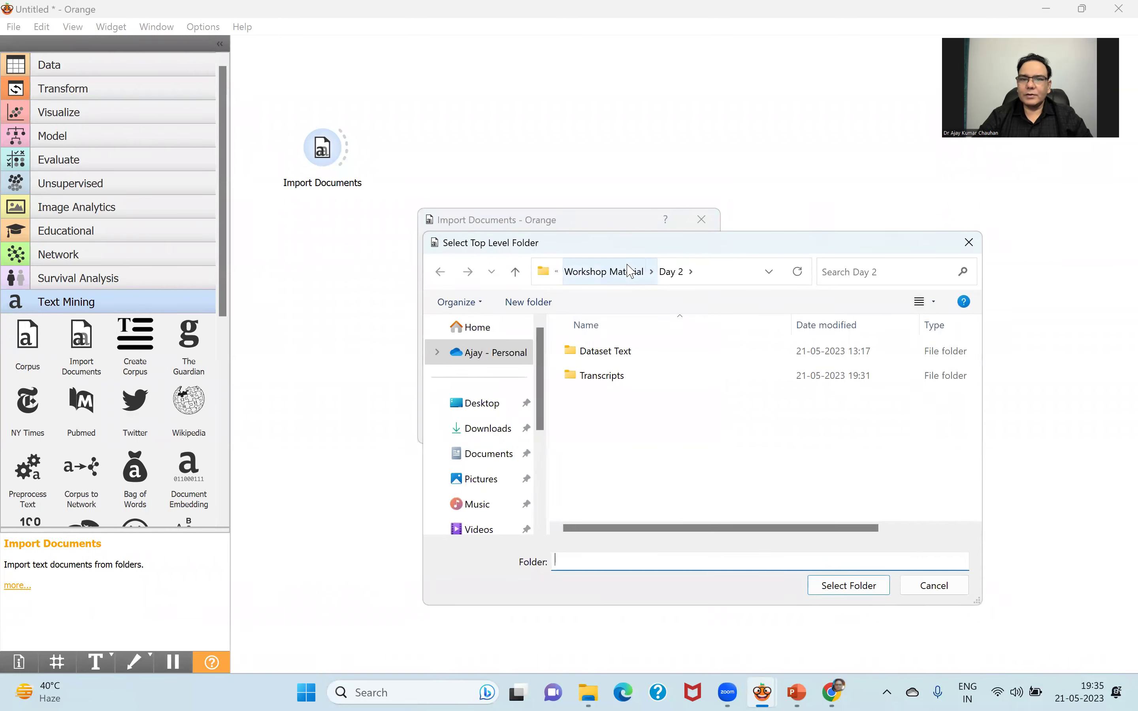
{"action": "left_click", "coordinate": [606, 356]}
{"action": "double_click", "coordinate": [606, 355]}
{"action": "left_click", "coordinate": [612, 359]}
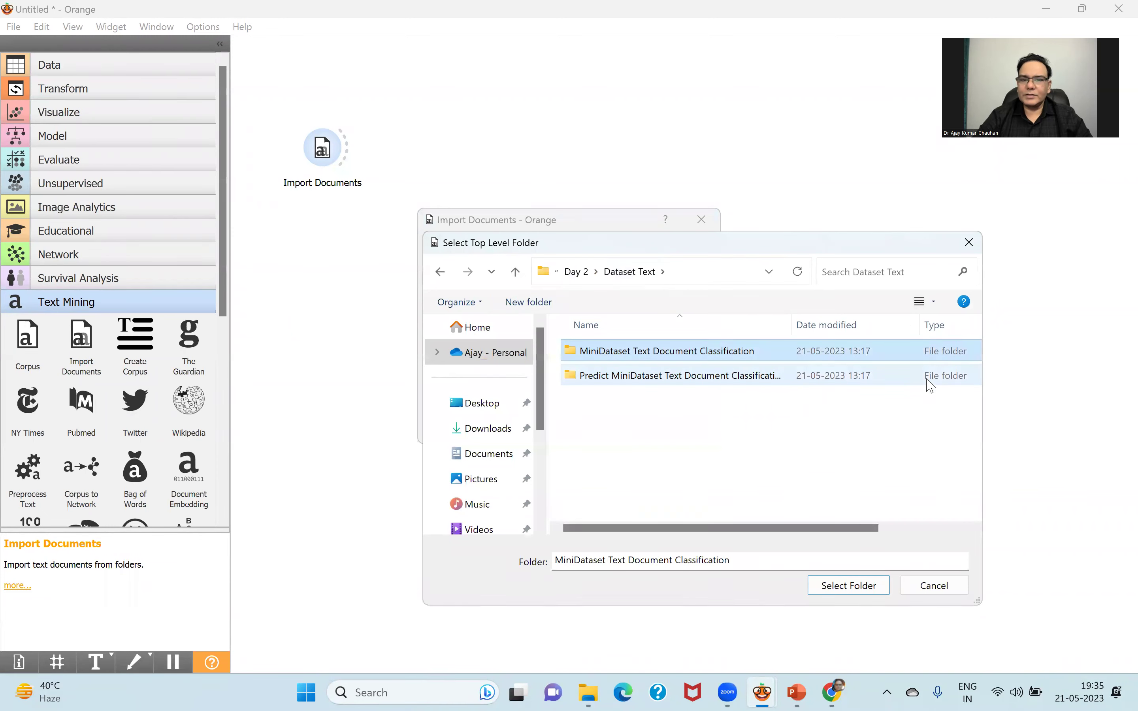
{"action": "left_click", "coordinate": [849, 589]}
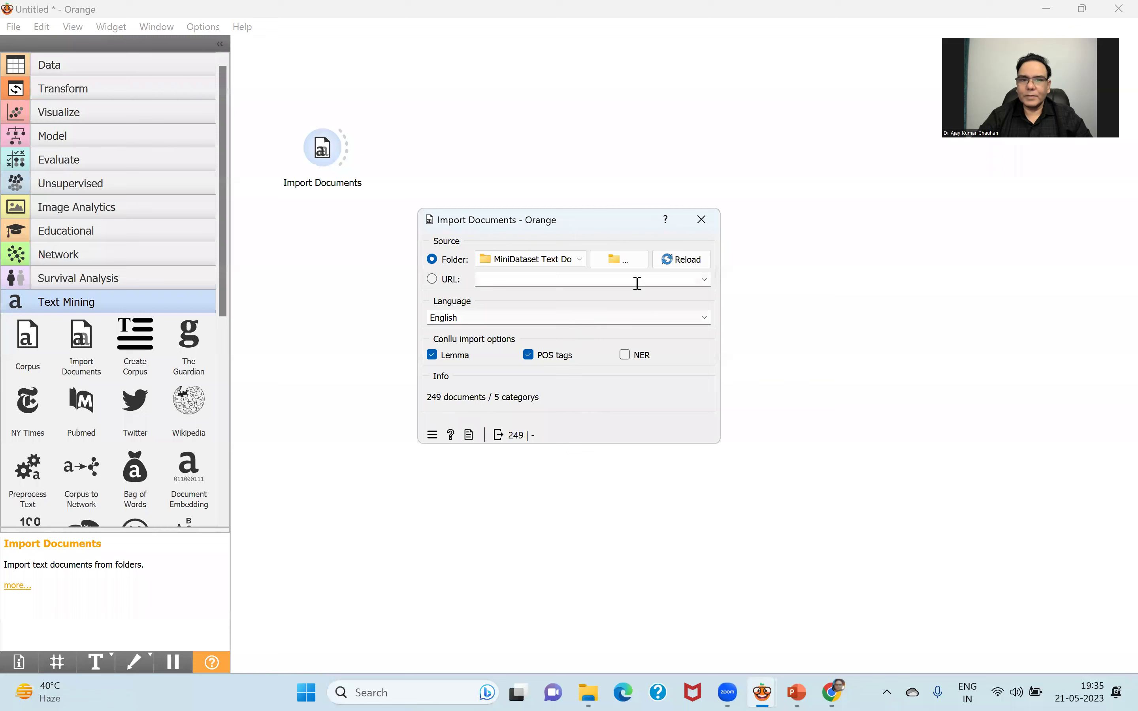
Import only the entertainment subfolder of MiniDataset Text Document Classification
{"action": "left_click", "coordinate": [626, 266]}
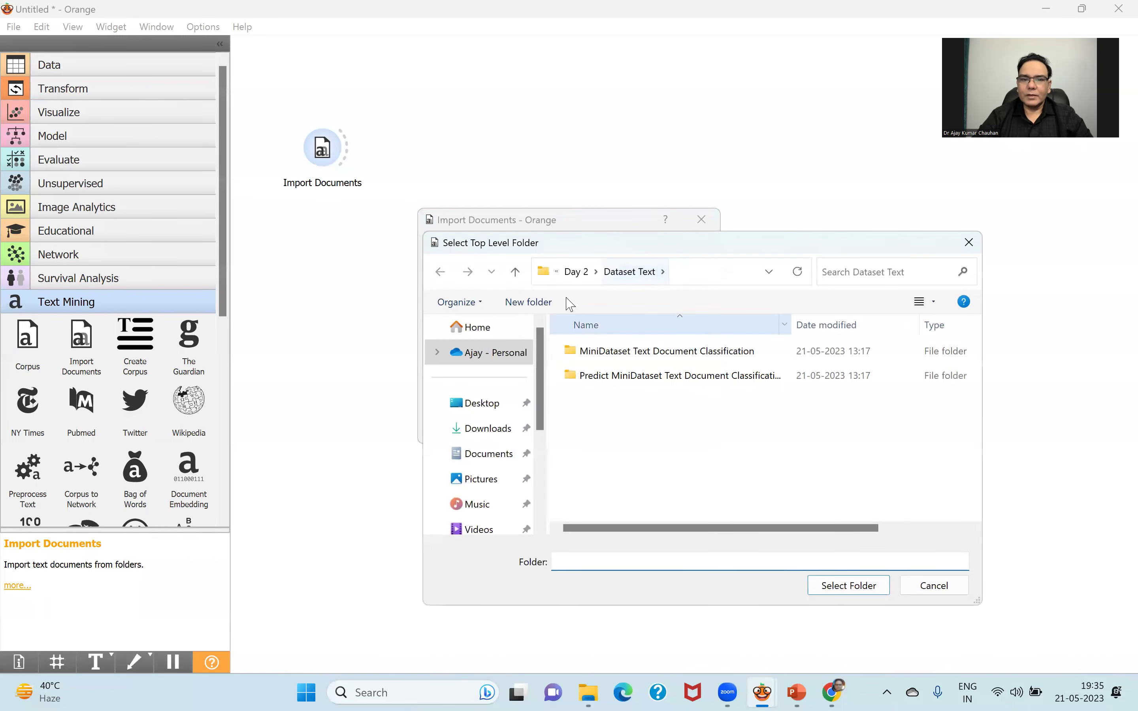
{"action": "double_click", "coordinate": [608, 351]}
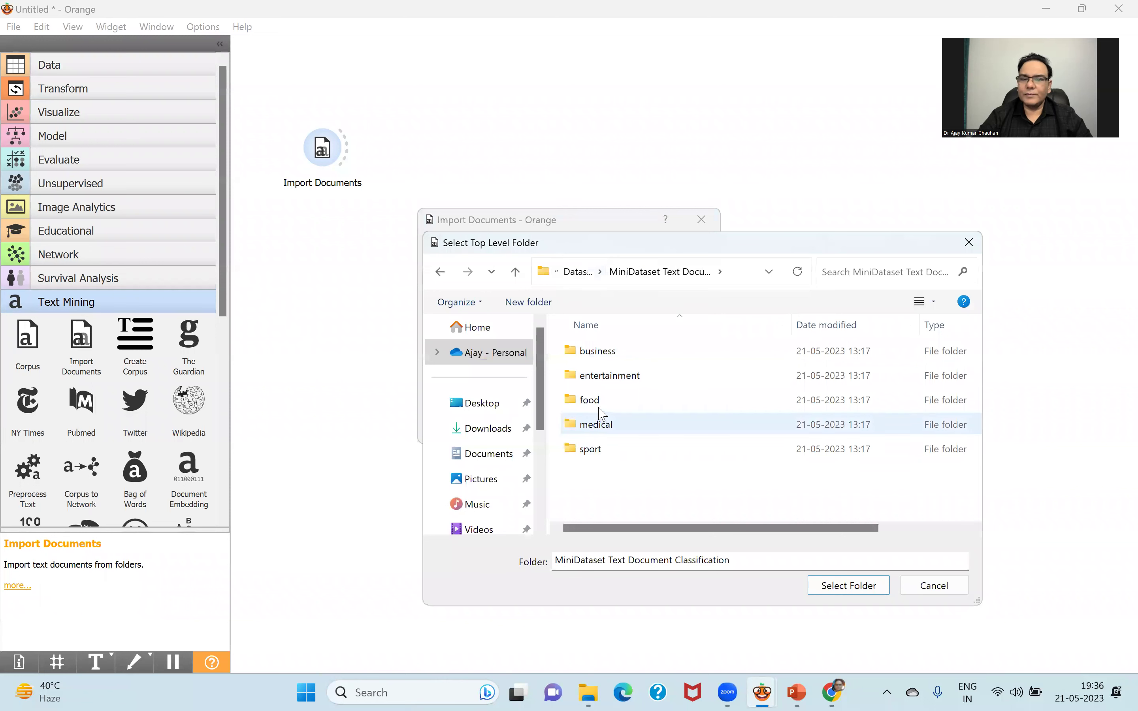
{"action": "left_click", "coordinate": [600, 377]}
{"action": "left_click", "coordinate": [856, 585]}
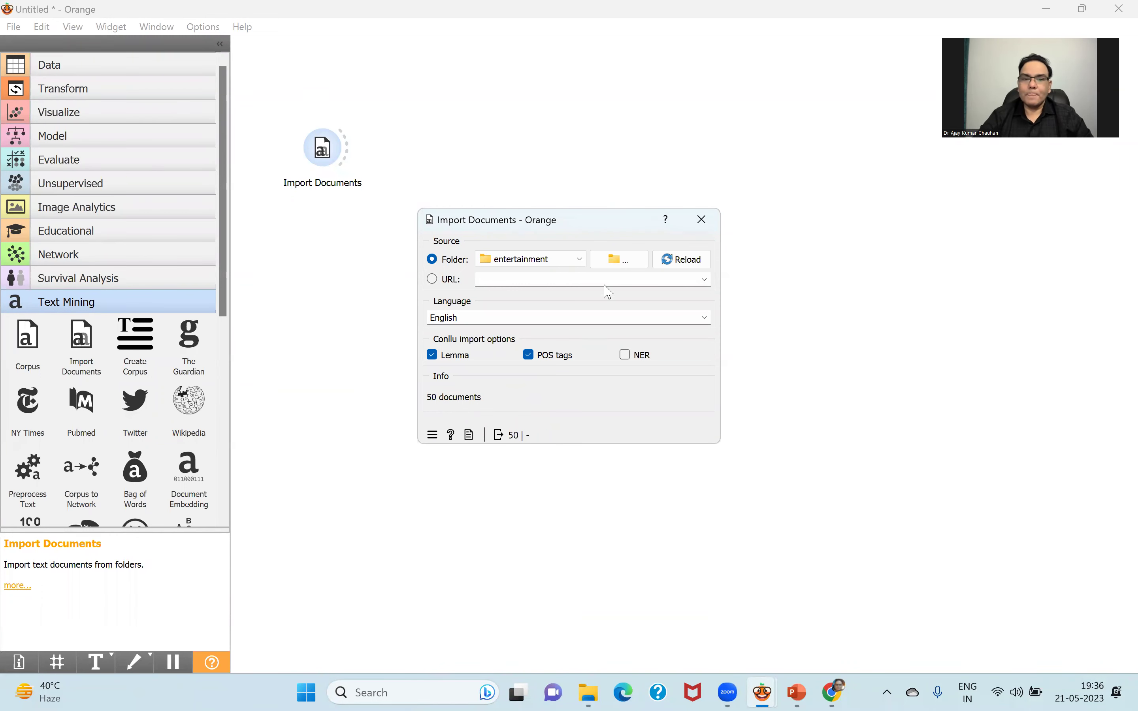
Set the import source back to the Transcripts folder in Day 2, and close the Import Documents settings
{"action": "left_click", "coordinate": [629, 261]}
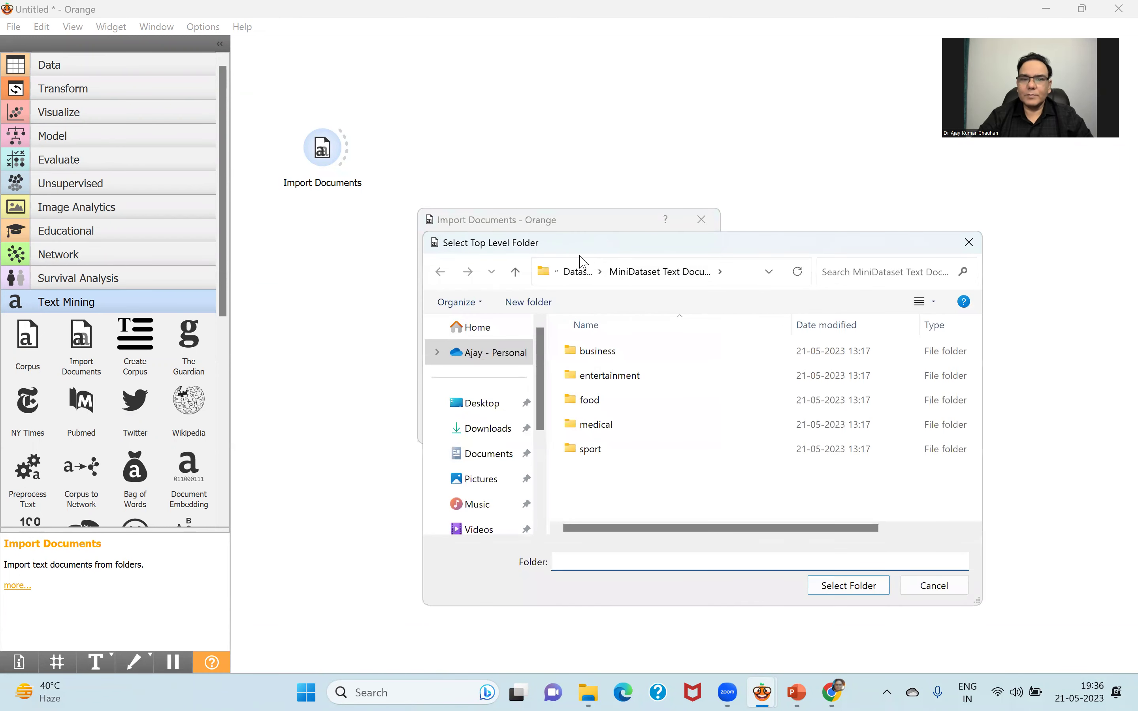
{"action": "left_click", "coordinate": [577, 277]}
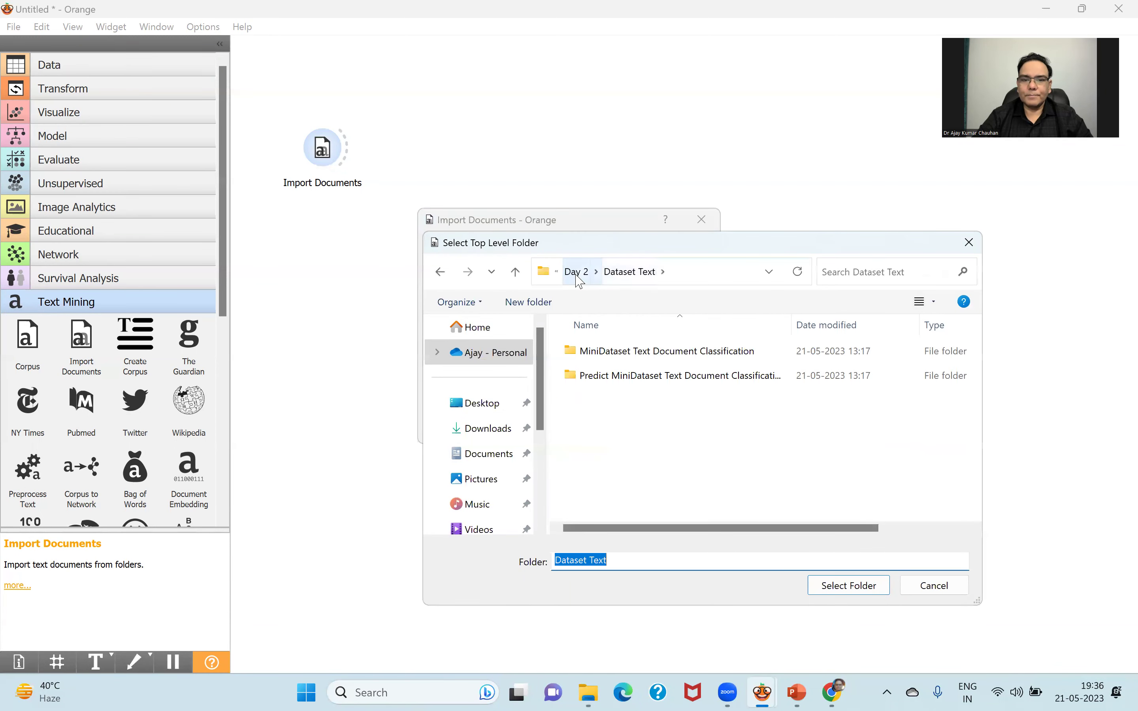
{"action": "left_click", "coordinate": [579, 275]}
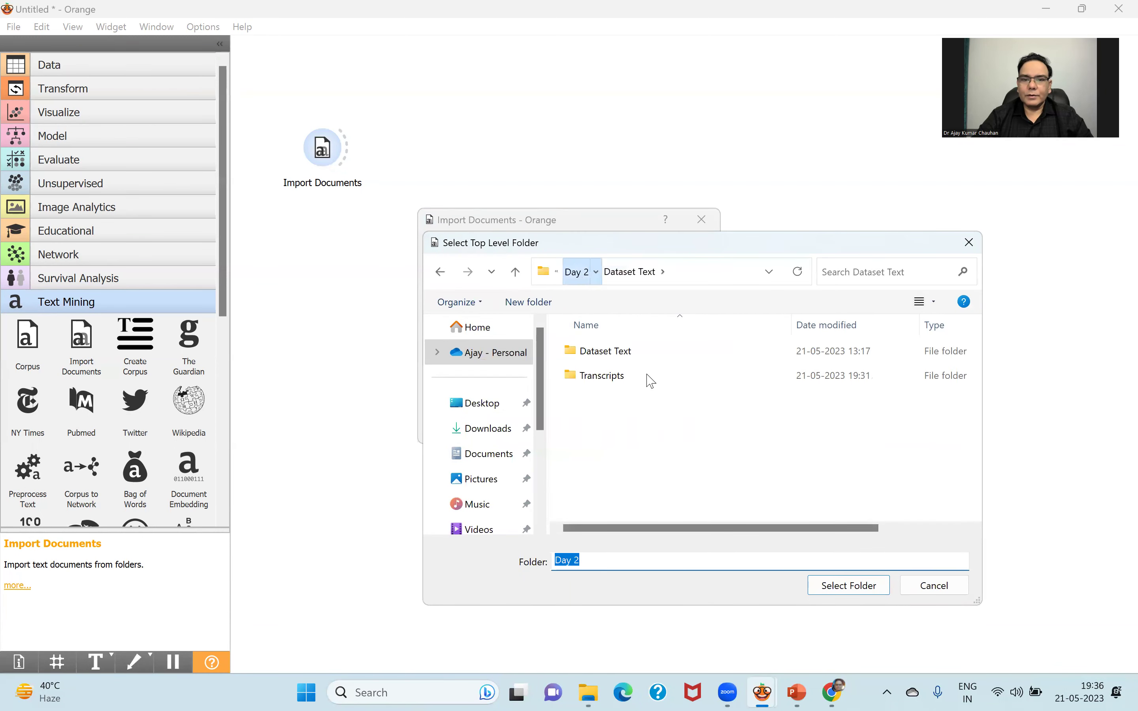
{"action": "left_click", "coordinate": [616, 381]}
{"action": "left_click", "coordinate": [843, 585]}
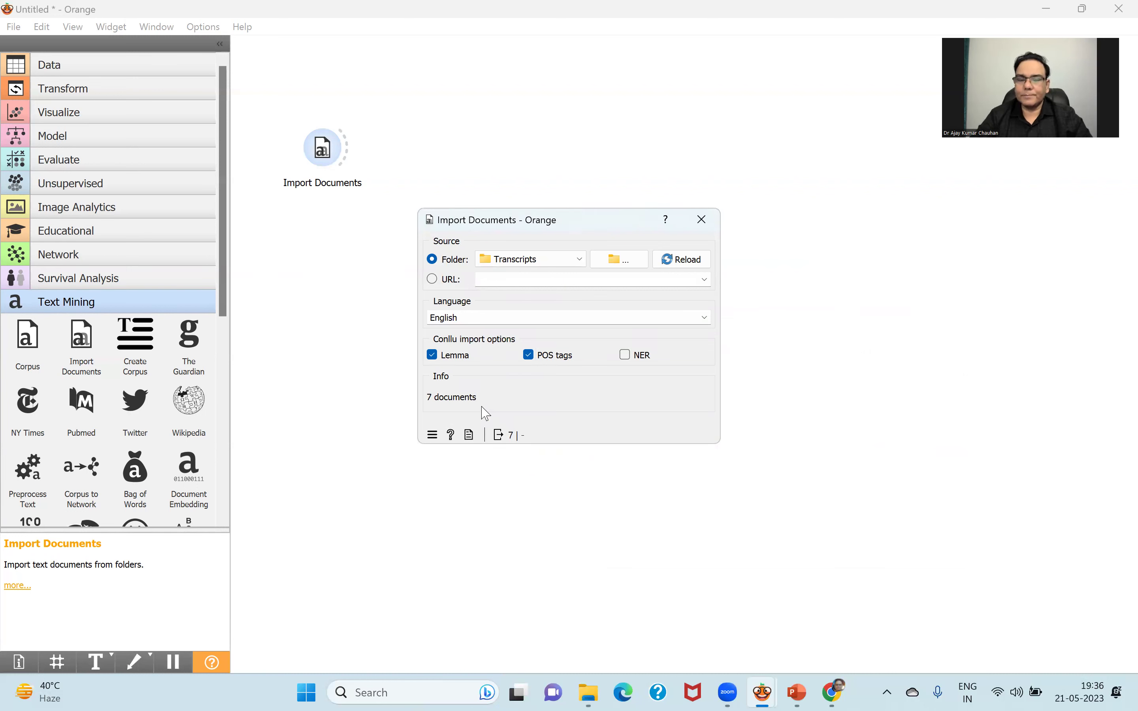
{"action": "left_click", "coordinate": [701, 219]}
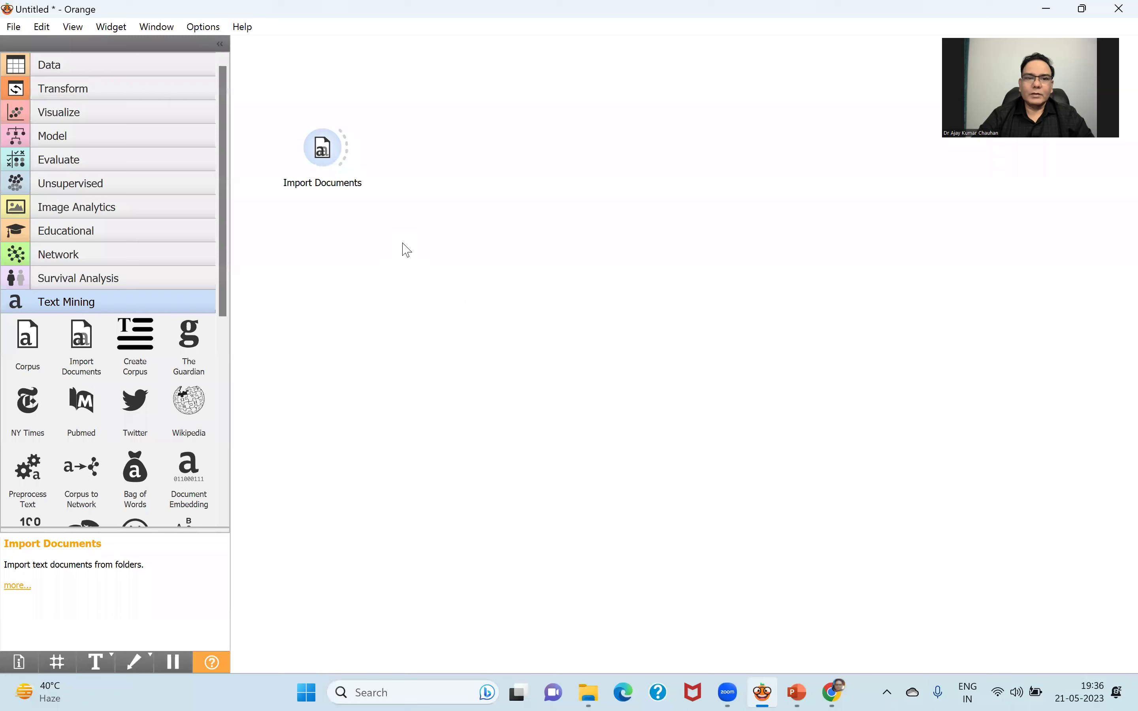
Move the Import Documents widget lower on the canvas and delete the Select Columns widget linked to it by mistake
{"action": "left_click_drag", "start_coordinate": [321, 154], "coordinate": [329, 312]}
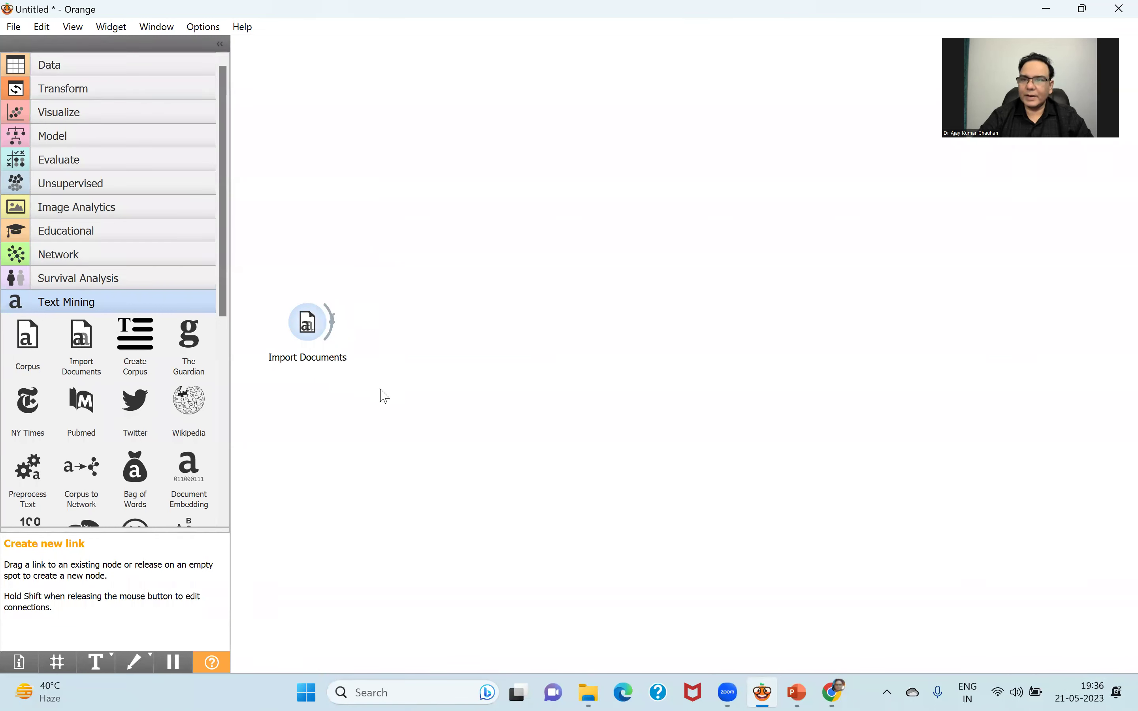
{"action": "left_click", "coordinate": [380, 422]}
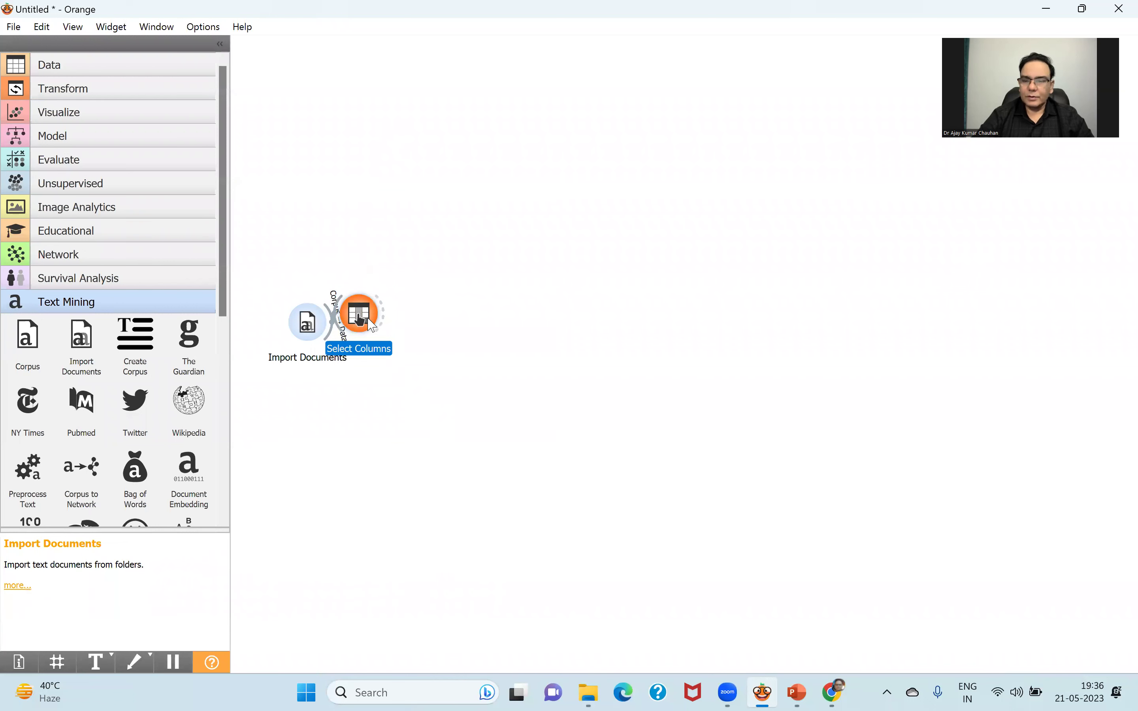
{"action": "key", "text": "Delete"}
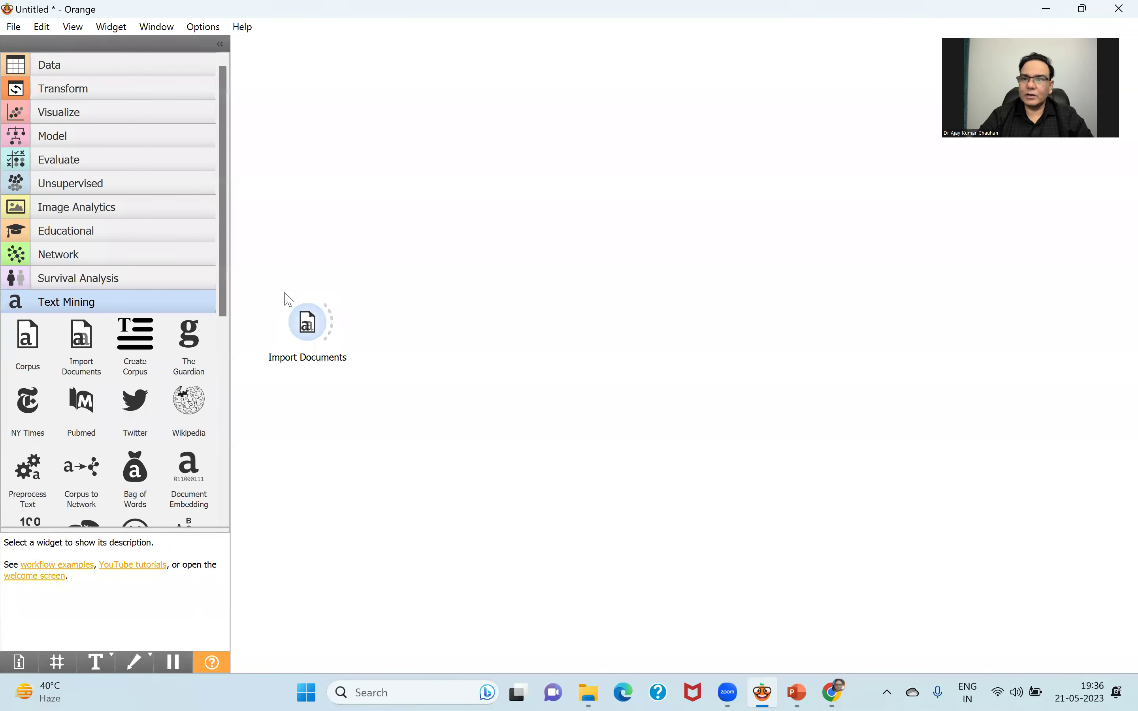
Link a Corpus Viewer widget to Import Documents, placing it above and to the right of it
{"action": "left_click_drag", "start_coordinate": [337, 326], "coordinate": [401, 123]}
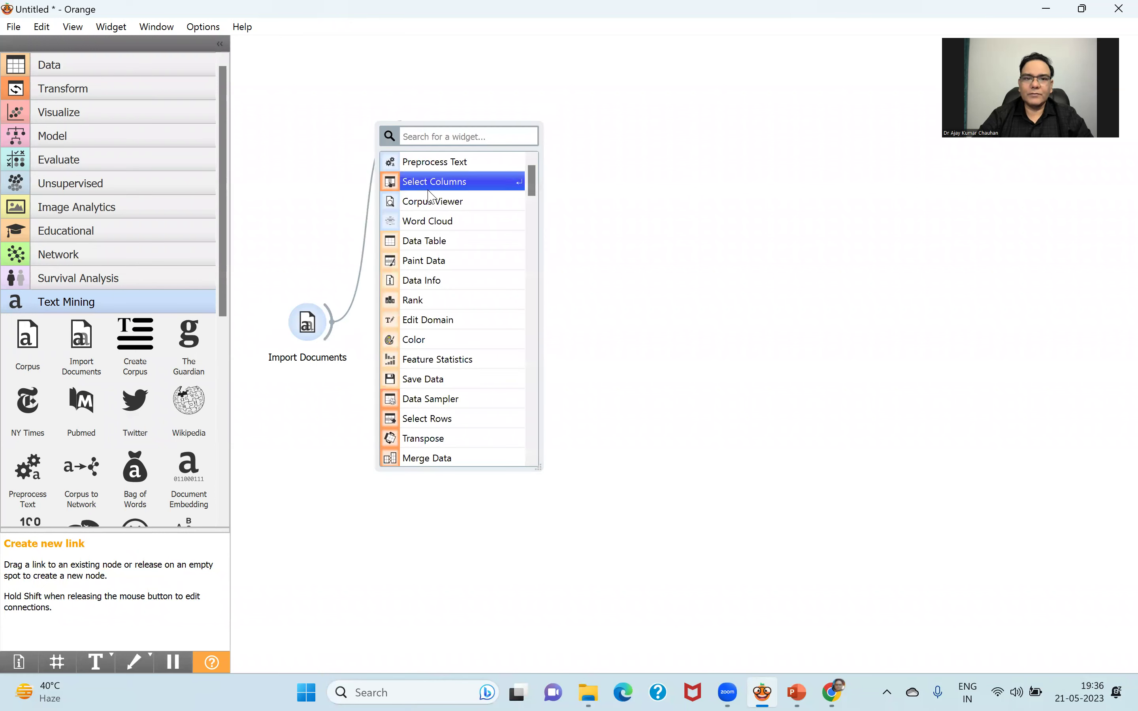
{"action": "left_click", "coordinate": [431, 203]}
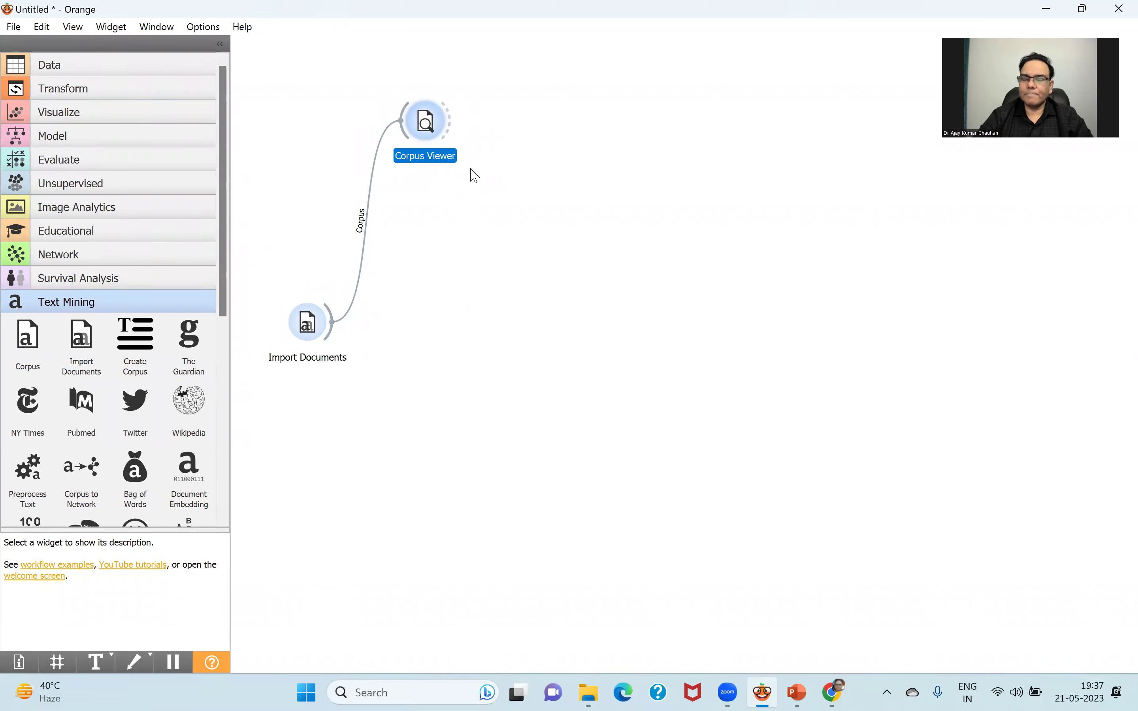
{"action": "mouse_move", "coordinate": [425, 127]}
{"action": "left_mouse_down"}
{"action": "mouse_move", "coordinate": [465, 120]}
{"action": "mouse_move", "coordinate": [445, 118]}
{"action": "left_mouse_up"}
Open the Corpus Viewer and examine the content of the first transcript
{"action": "double_click", "coordinate": [444, 118]}
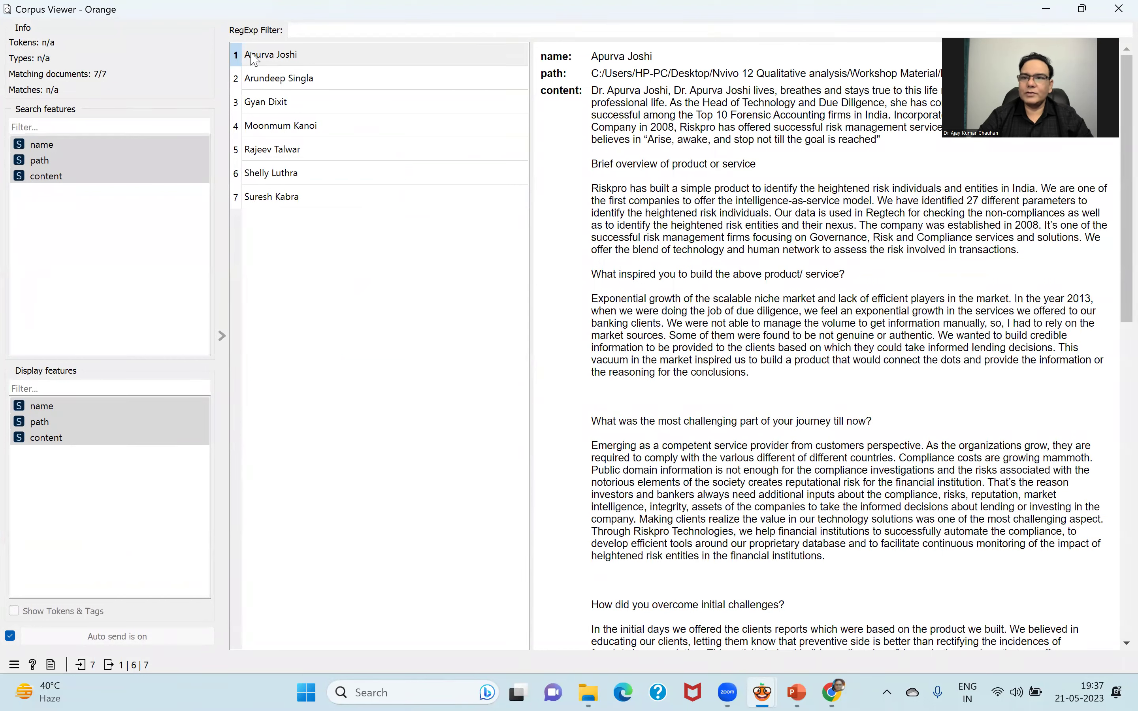
{"action": "left_click", "coordinate": [264, 62]}
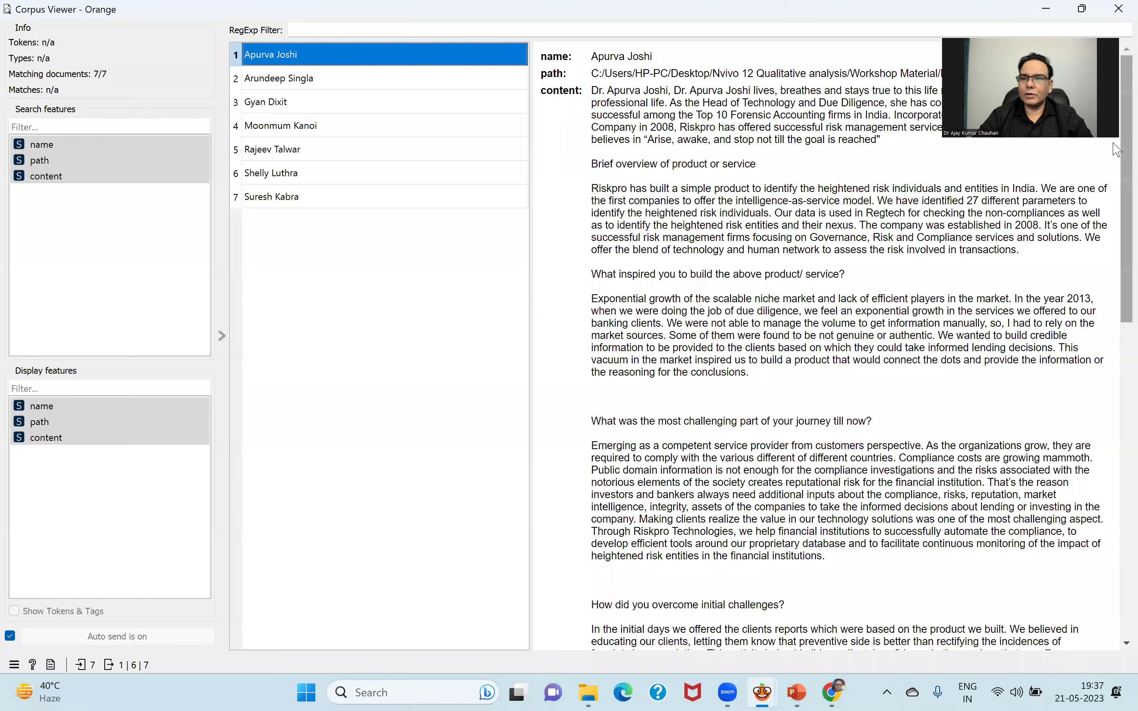
{"action": "scroll", "coordinate": [1117, 155], "scroll_direction": "down", "scroll_amount": 15}
{"action": "scroll", "coordinate": [1117, 170], "scroll_direction": "up", "scroll_amount": 15}
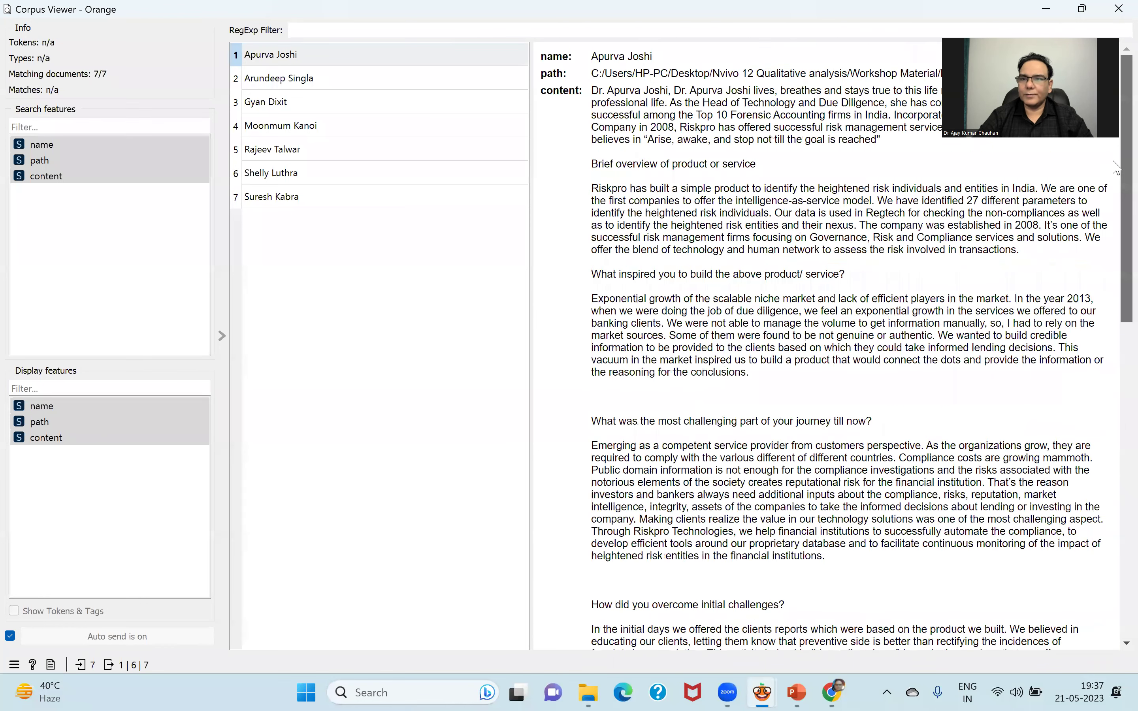
Examine the contents of the remaining transcripts in the document list, and close the Corpus Viewer
{"action": "left_click", "coordinate": [279, 84]}
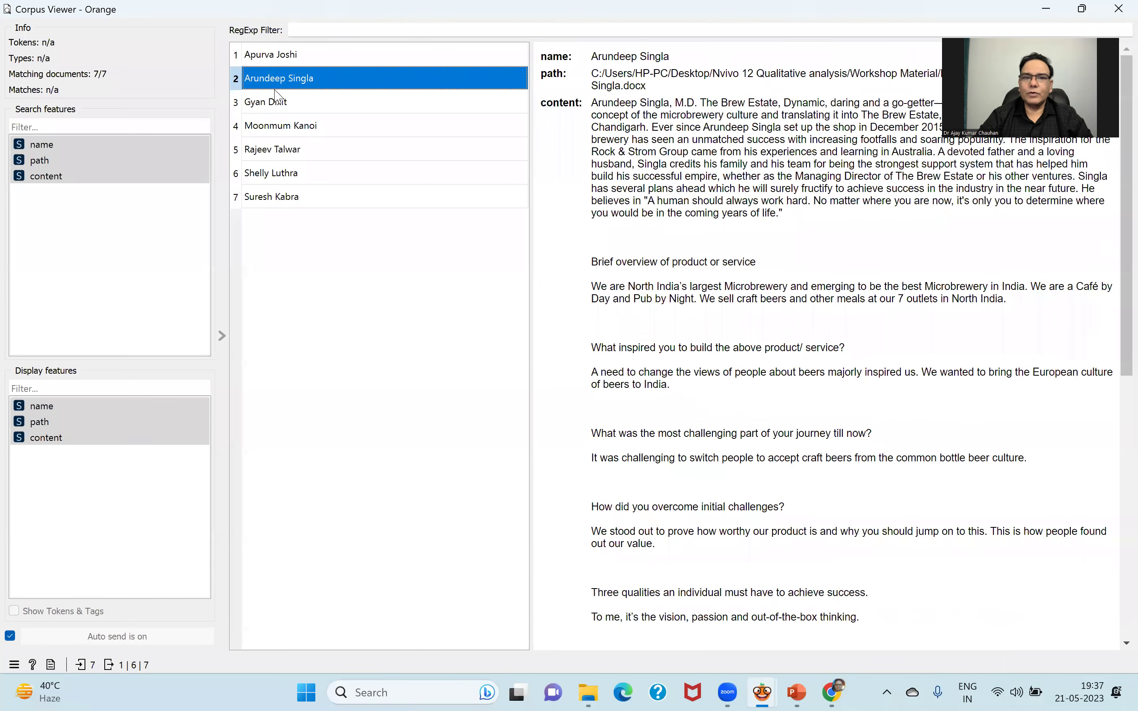
{"action": "left_click", "coordinate": [274, 107]}
{"action": "left_click", "coordinate": [267, 128]}
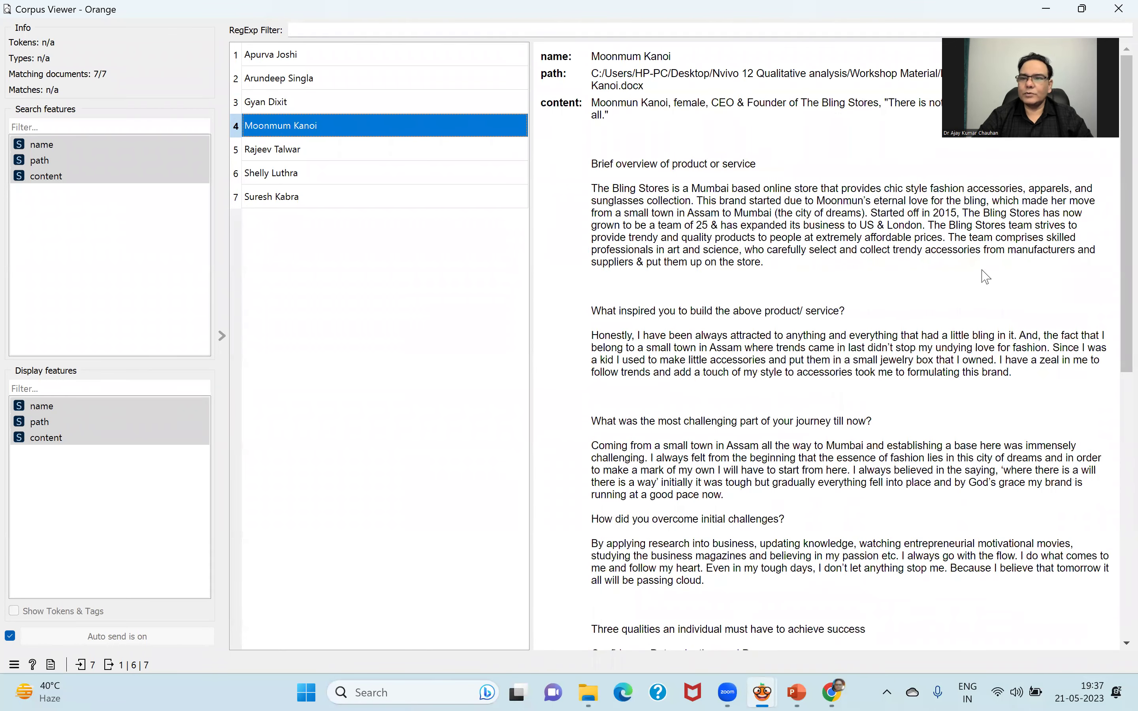
{"action": "left_click", "coordinate": [1118, 468]}
{"action": "left_click", "coordinate": [1117, 329]}
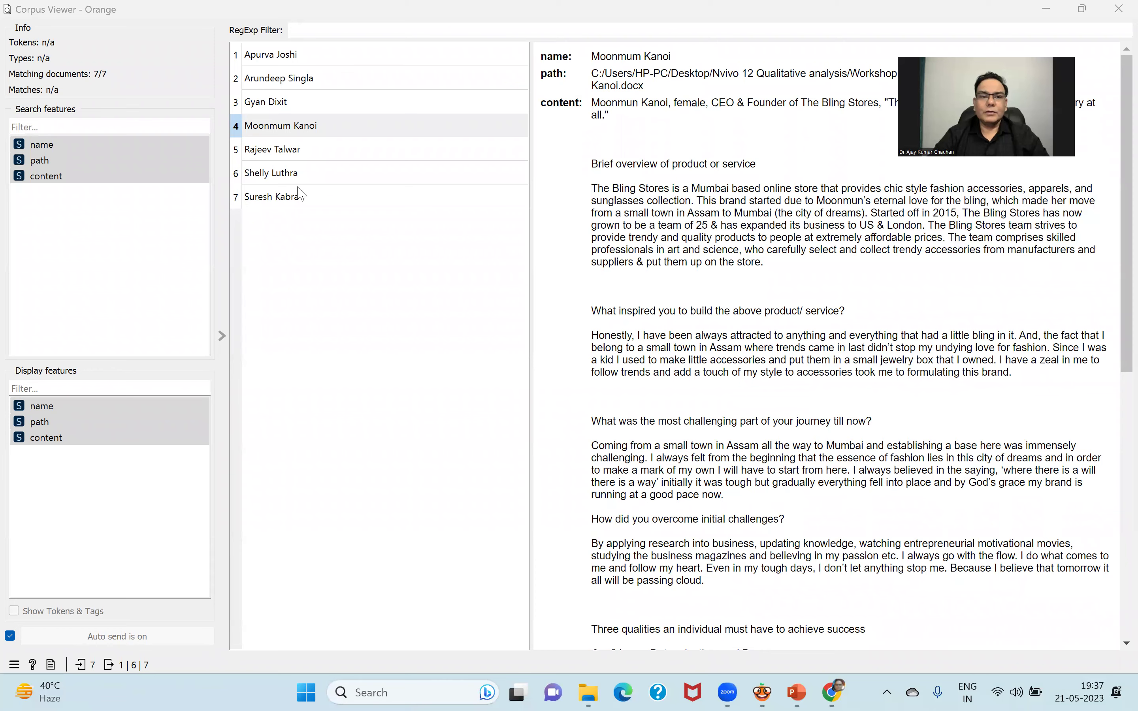
{"action": "left_click", "coordinate": [288, 176]}
{"action": "left_click", "coordinate": [277, 202]}
{"action": "left_click", "coordinate": [275, 150]}
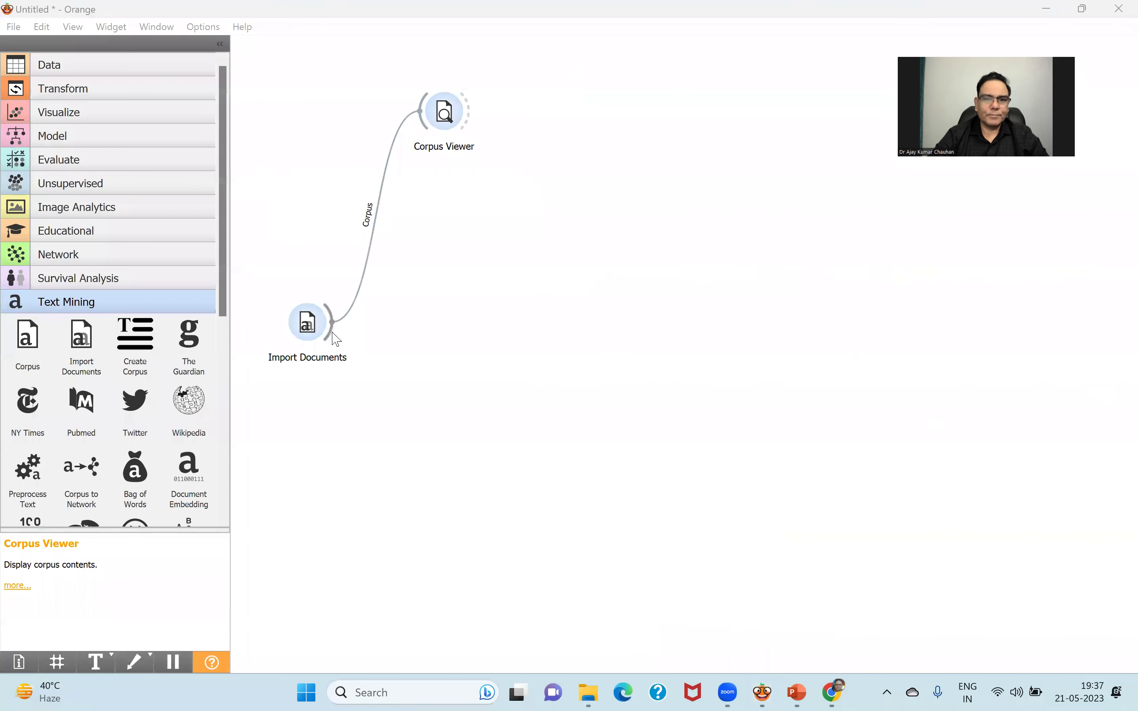
Link a Word Cloud widget to Import Documents, and move both widgets up beneath the Corpus Viewer's level
{"action": "left_click_drag", "start_coordinate": [336, 336], "coordinate": [460, 314]}
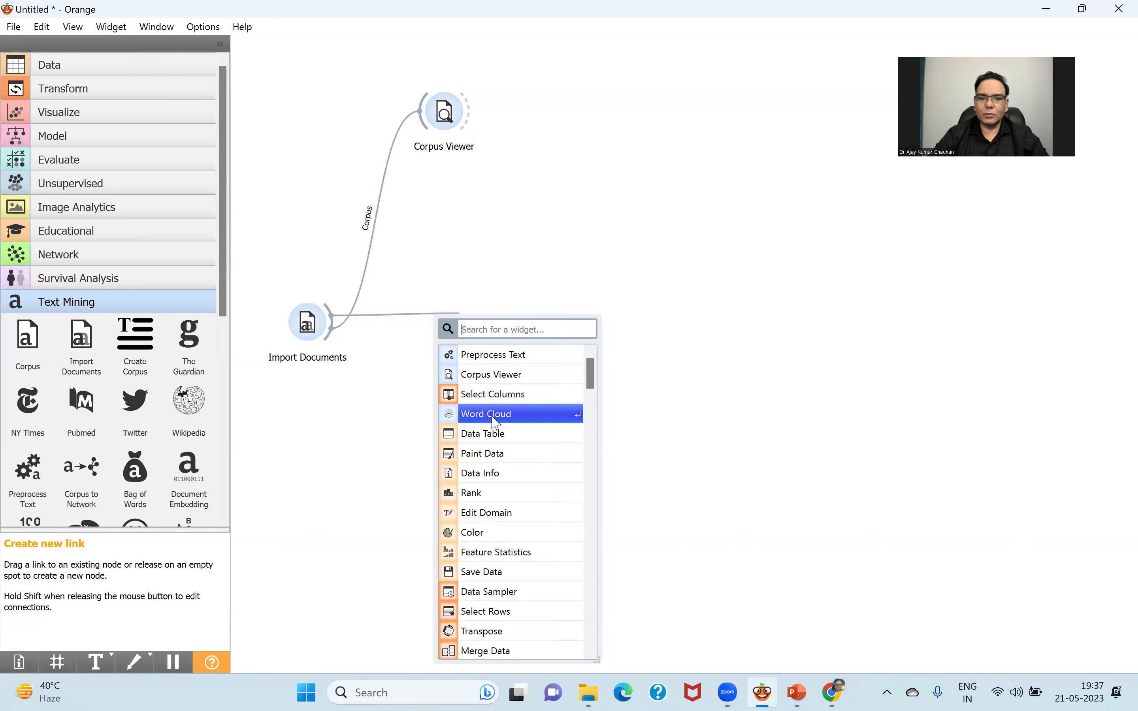
{"action": "key", "text": "Return"}
{"action": "left_click_drag", "start_coordinate": [308, 322], "coordinate": [308, 230]}
{"action": "left_click_drag", "start_coordinate": [484, 330], "coordinate": [475, 250]}
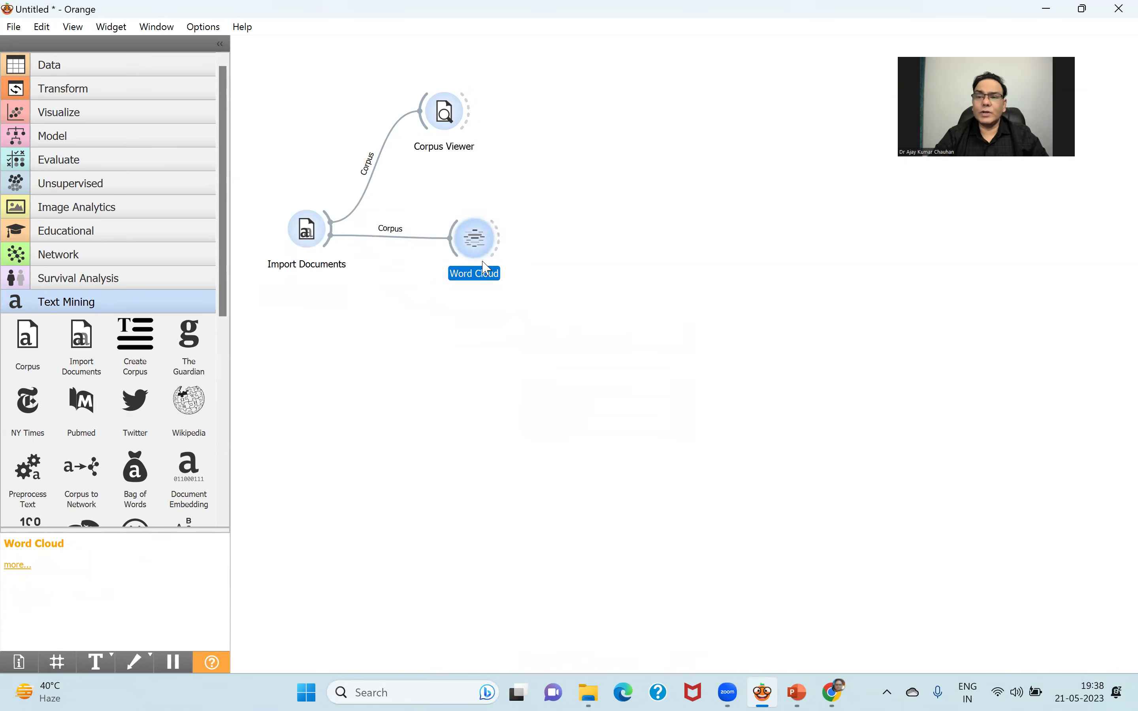
Open the Word Cloud and maximize its window to examine the words and their weights
{"action": "double_click", "coordinate": [474, 242]}
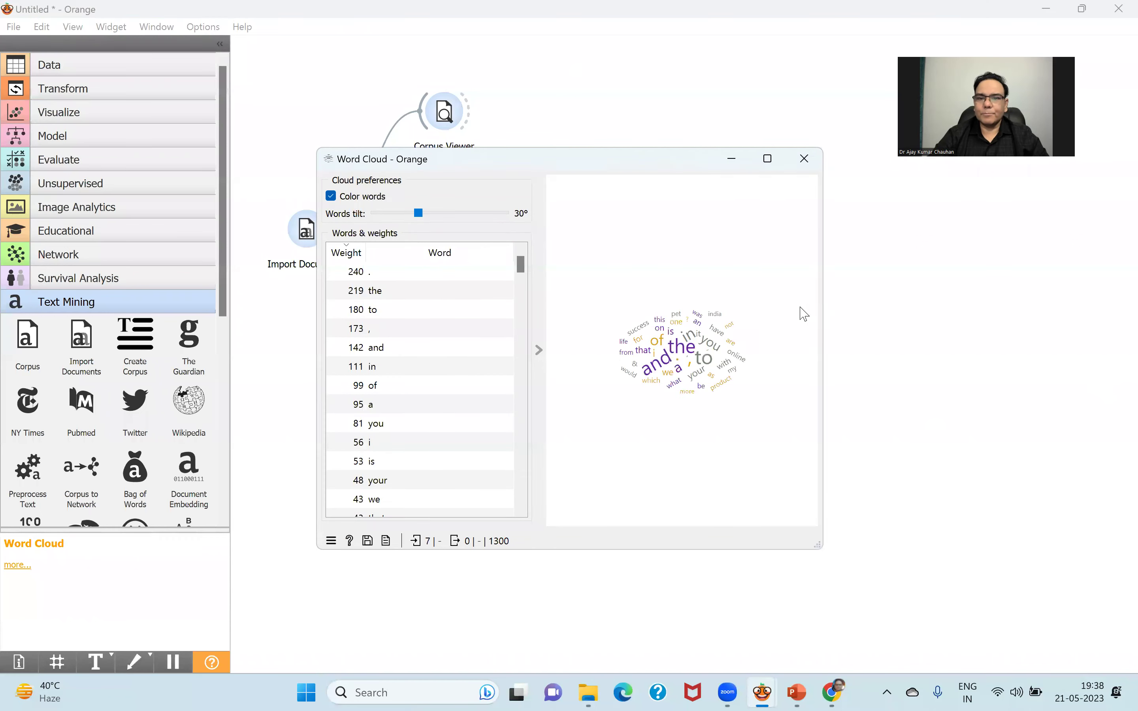
{"action": "left_click", "coordinate": [767, 159]}
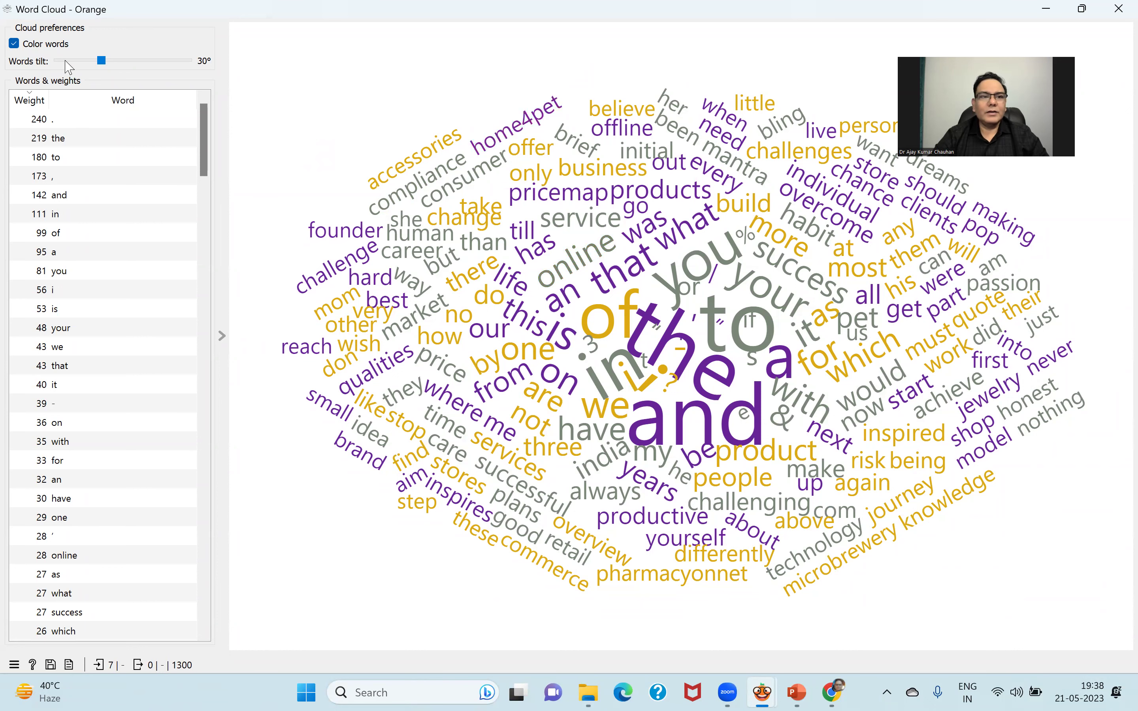
Try the maximum word tilt in the Word Cloud, set Words tilt to no tilt, and close the window
{"action": "left_click_drag", "start_coordinate": [116, 60], "coordinate": [195, 70]}
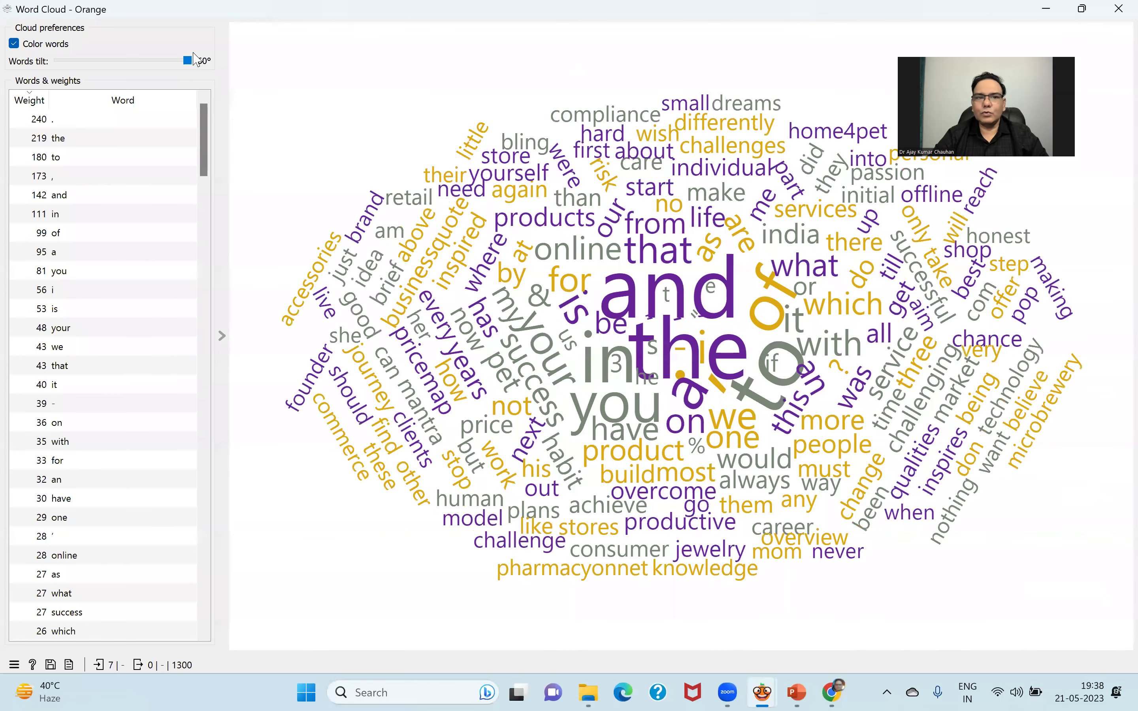
{"action": "left_click_drag", "start_coordinate": [188, 64], "coordinate": [81, 66]}
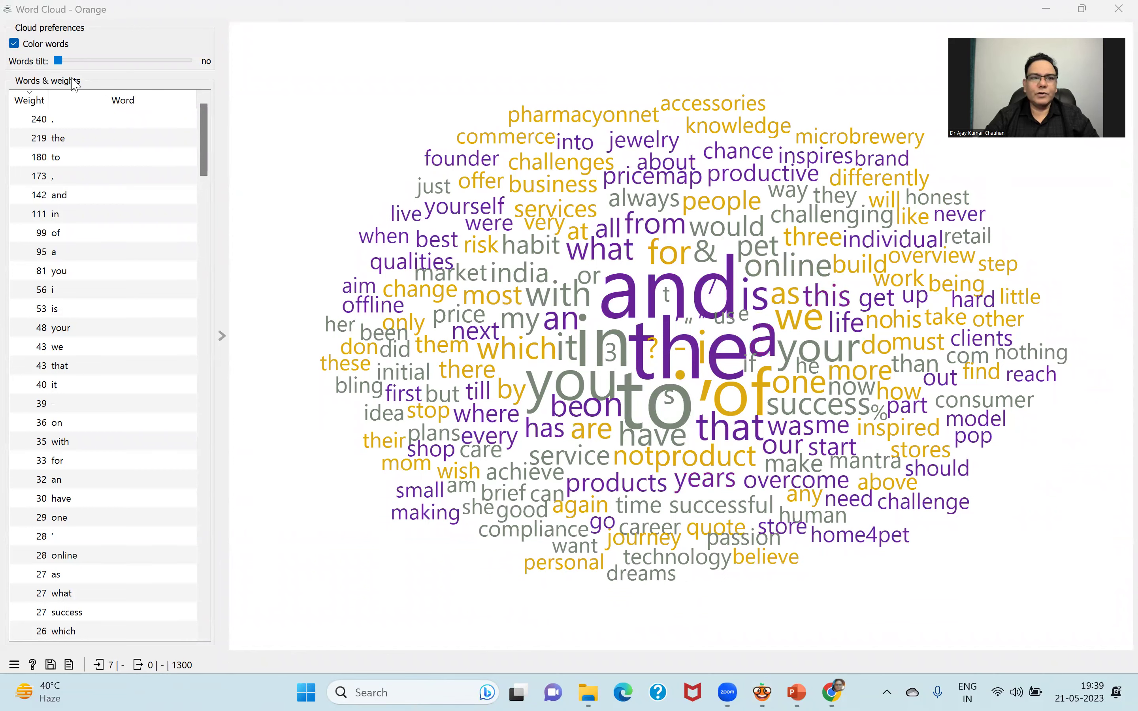
{"action": "left_click_drag", "start_coordinate": [204, 138], "coordinate": [234, 2]}
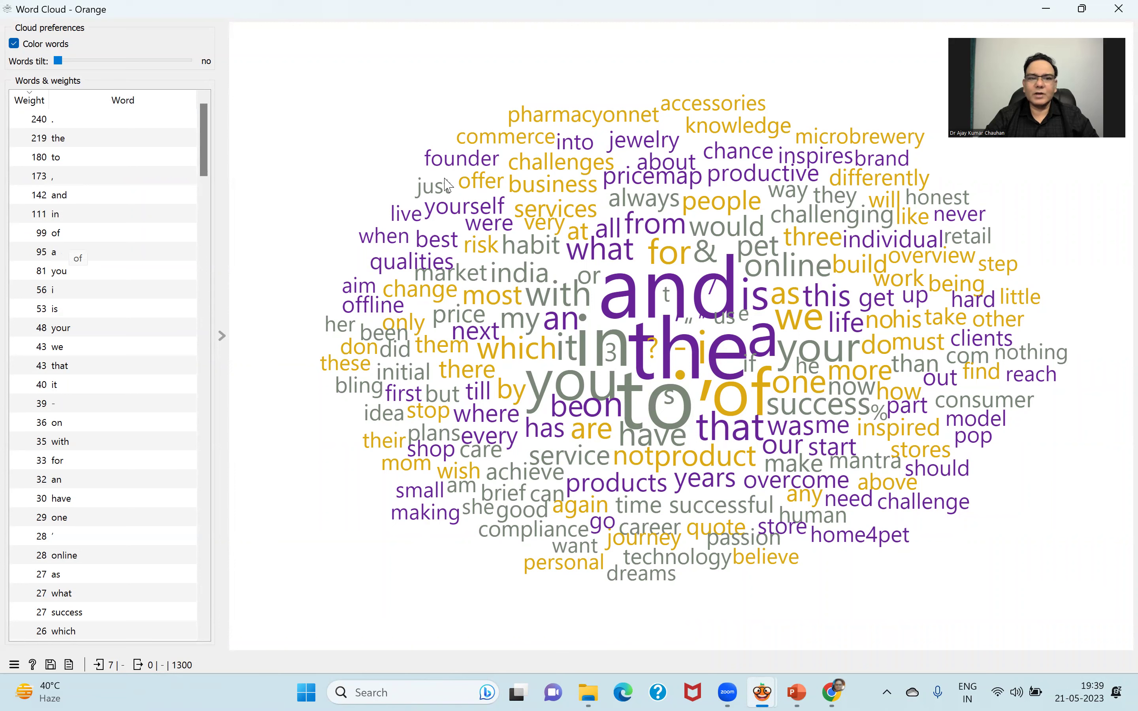
{"action": "left_click", "coordinate": [1117, 10]}
Link a Preprocess Text widget to Import Documents, and rearrange the canvas so Corpus Viewer and Word Cloud sit above it
{"action": "left_click_drag", "start_coordinate": [329, 247], "coordinate": [386, 399]}
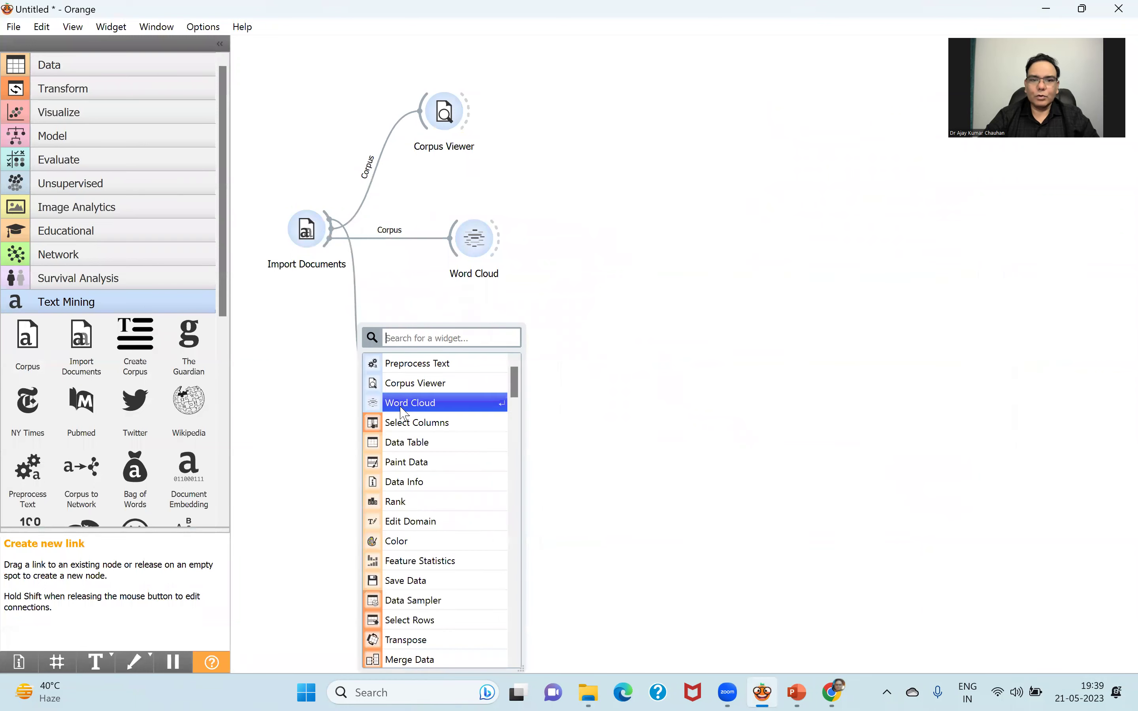
{"action": "left_click", "coordinate": [441, 370]}
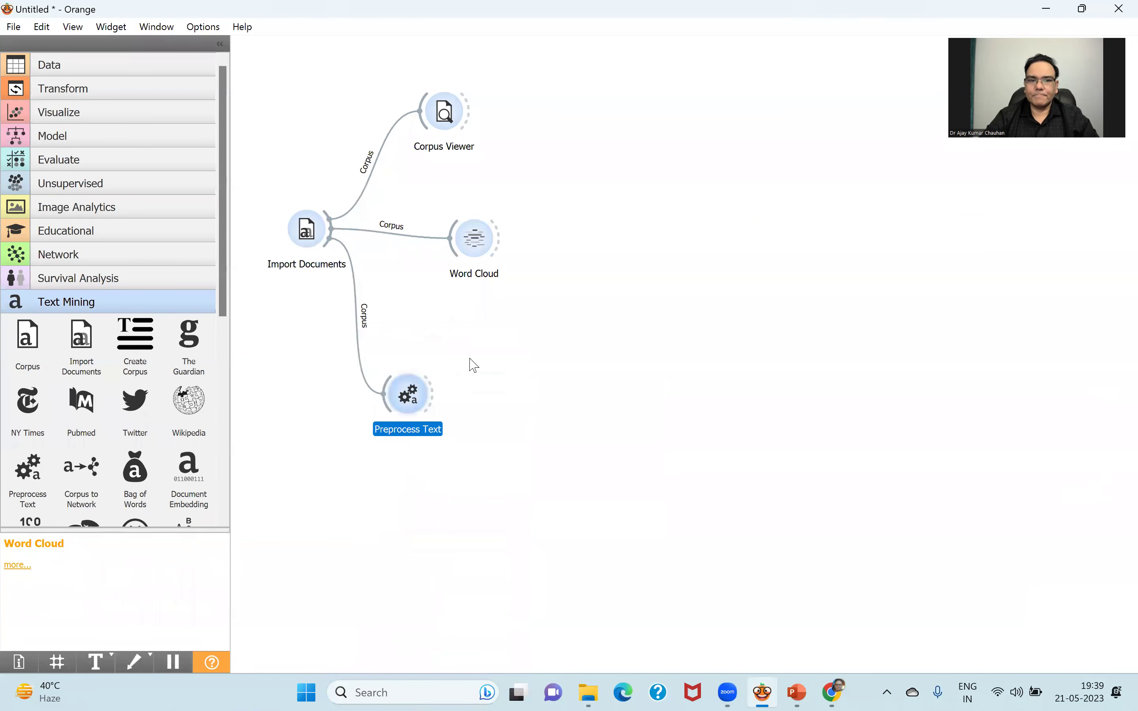
{"action": "left_click_drag", "start_coordinate": [315, 236], "coordinate": [309, 291]}
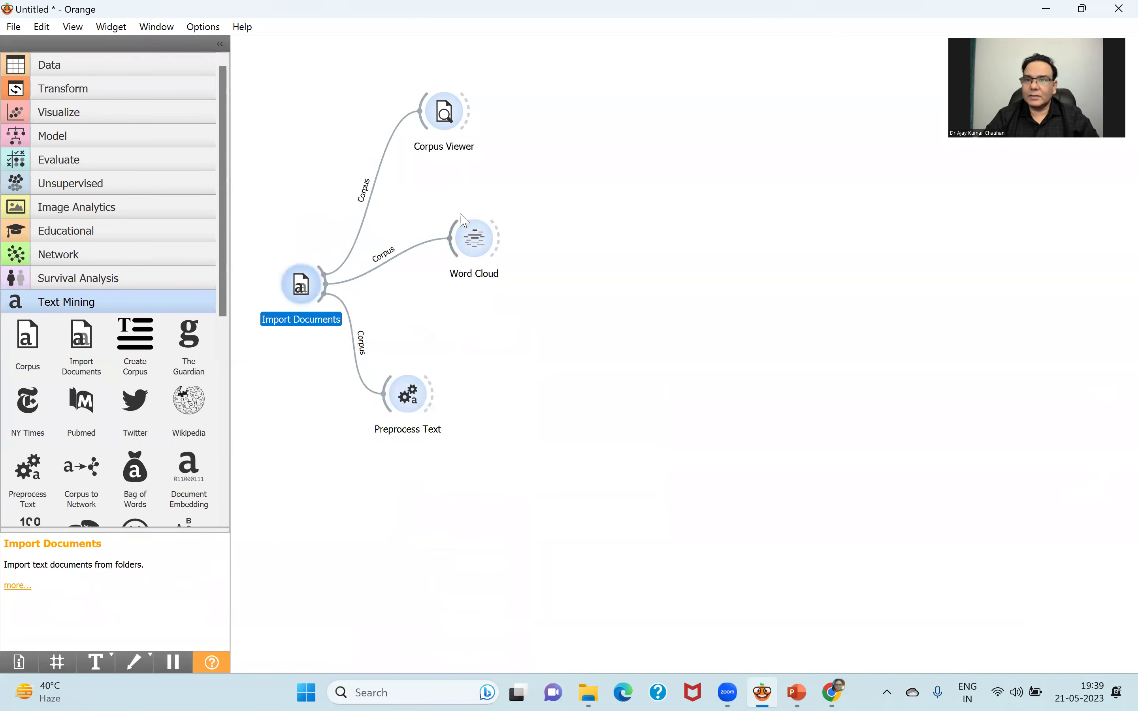
{"action": "left_click_drag", "start_coordinate": [443, 123], "coordinate": [402, 113]}
{"action": "left_click_drag", "start_coordinate": [474, 239], "coordinate": [528, 107]}
{"action": "left_click_drag", "start_coordinate": [406, 406], "coordinate": [435, 304]}
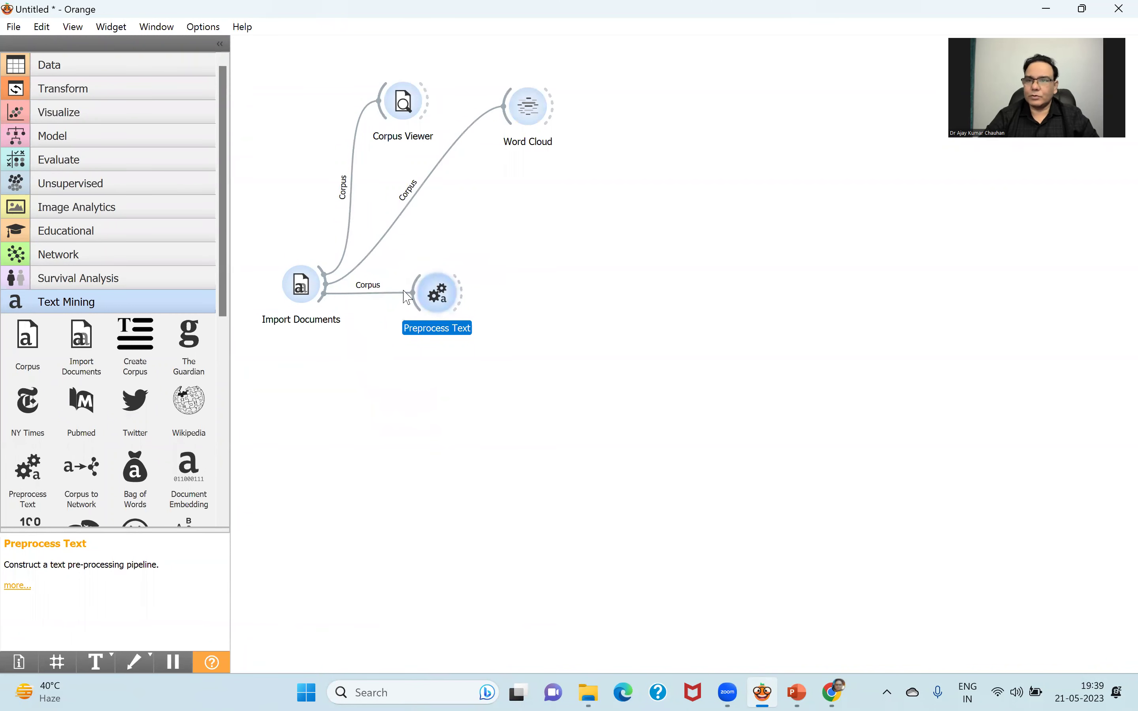
Open the Preprocess Text settings and move the window to the middle of the canvas
{"action": "double_click", "coordinate": [438, 297]}
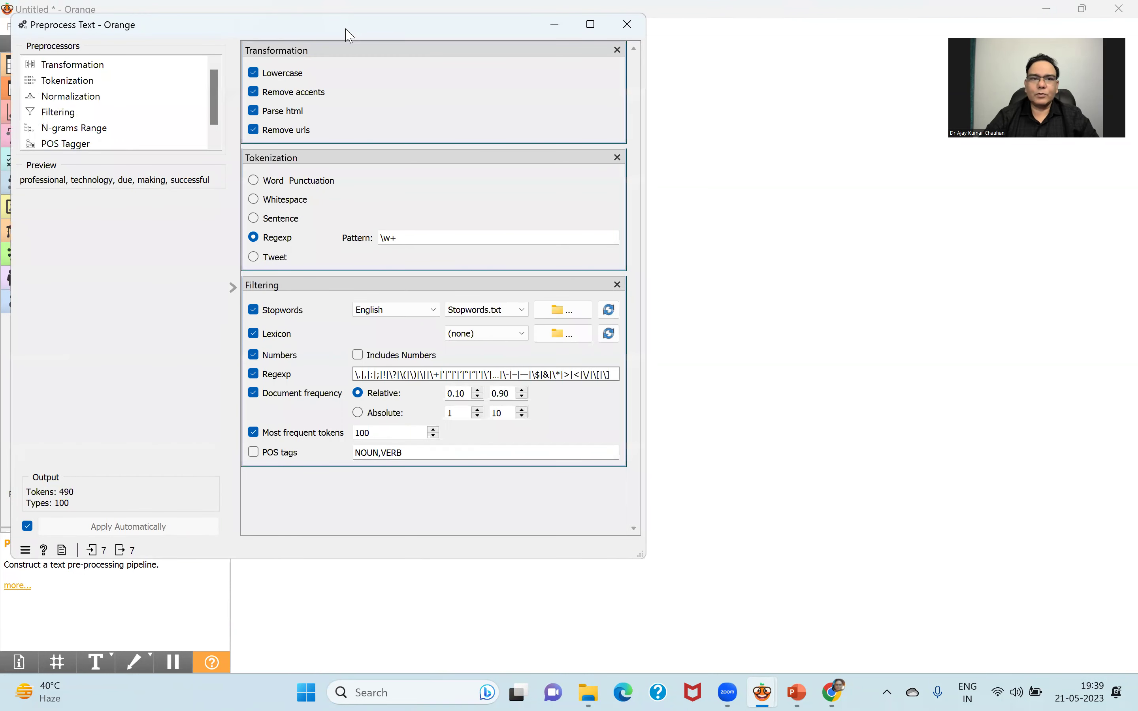
{"action": "left_click_drag", "start_coordinate": [348, 35], "coordinate": [612, 76]}
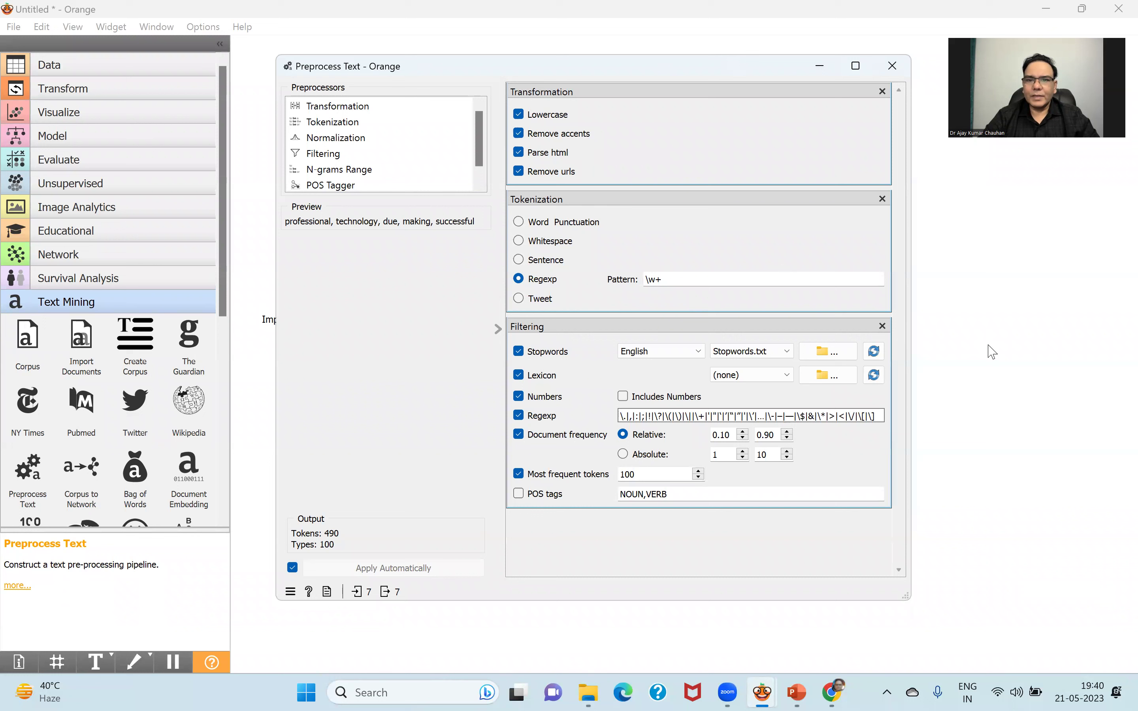
{"action": "mouse_move", "coordinate": [1035, 240]}
{"action": "left_mouse_down"}
{"action": "mouse_move", "coordinate": [1023, 257]}
{"action": "mouse_move", "coordinate": [1042, 254]}
{"action": "mouse_move", "coordinate": [1034, 232]}
{"action": "left_mouse_up"}
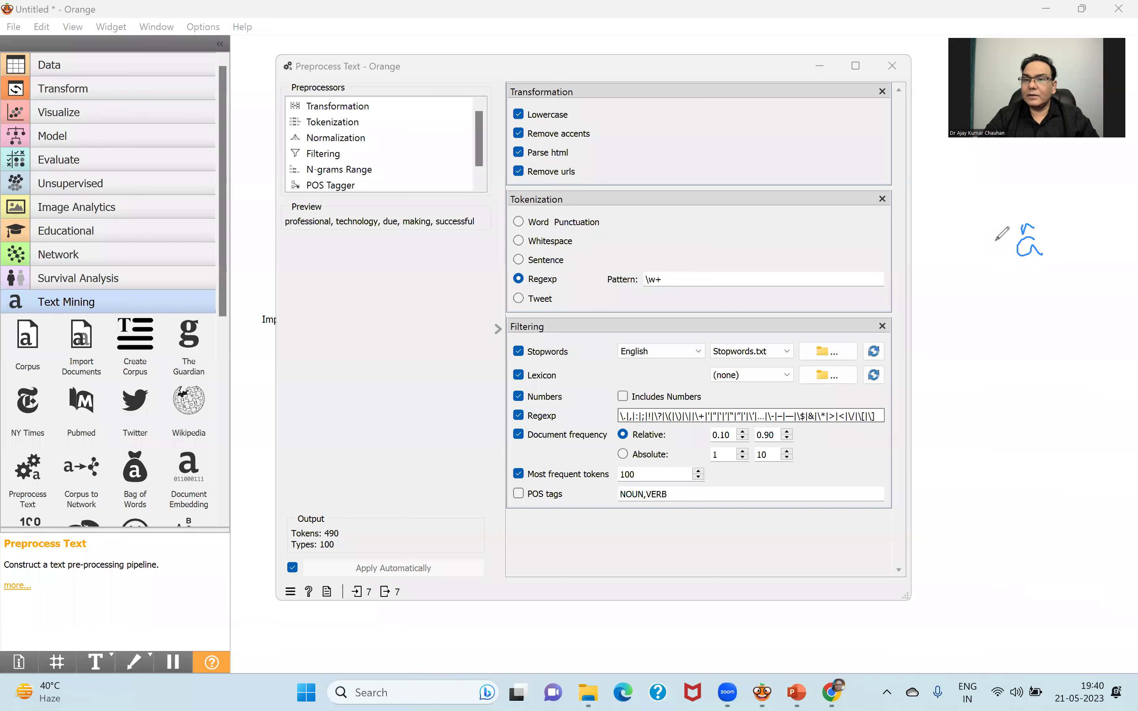
{"action": "mouse_move", "coordinate": [1012, 360]}
{"action": "left_mouse_down"}
{"action": "mouse_move", "coordinate": [1014, 340]}
{"action": "mouse_move", "coordinate": [1033, 361]}
{"action": "mouse_move", "coordinate": [1025, 328]}
{"action": "mouse_move", "coordinate": [1014, 339]}
{"action": "left_mouse_up"}
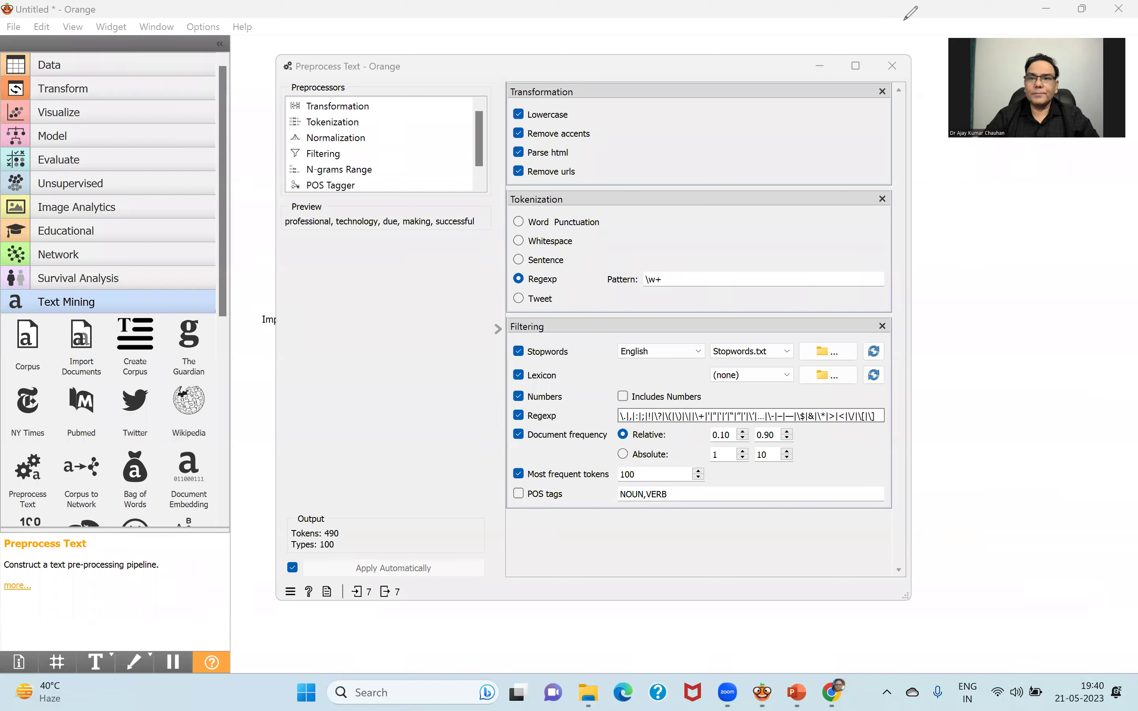
Try the Word Punctuation, Whitespace, Sentence and Tweet tokenization options, and return to Regexp
{"action": "left_click", "coordinate": [518, 222]}
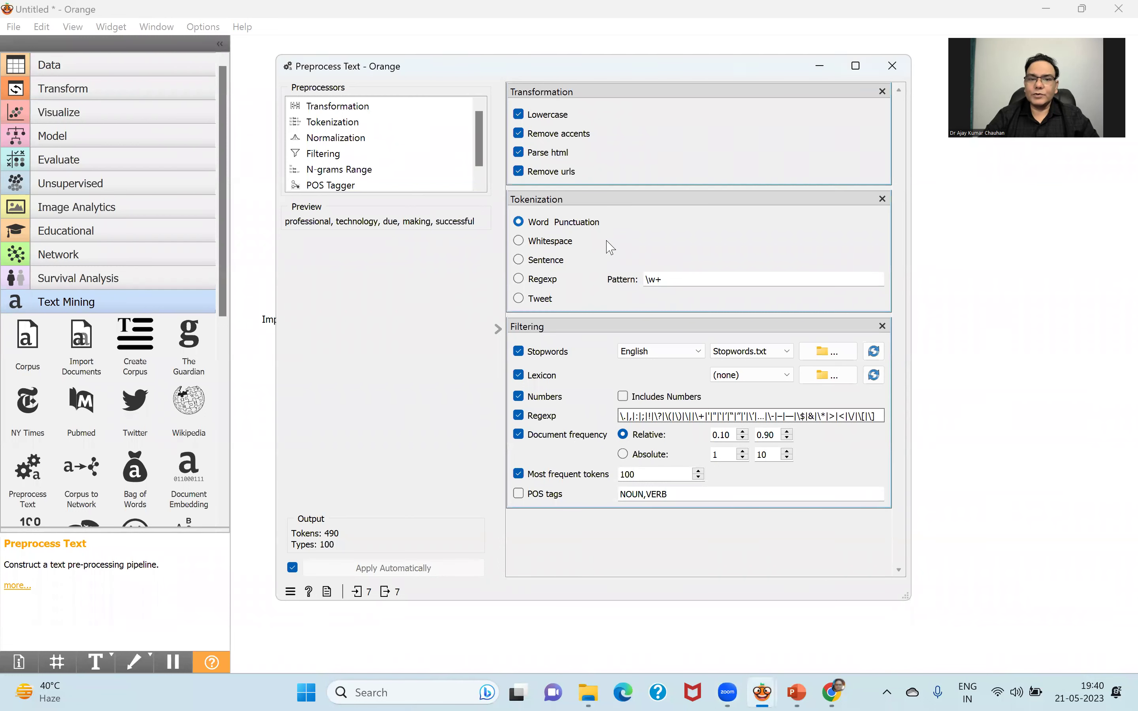
{"action": "left_click", "coordinate": [518, 242]}
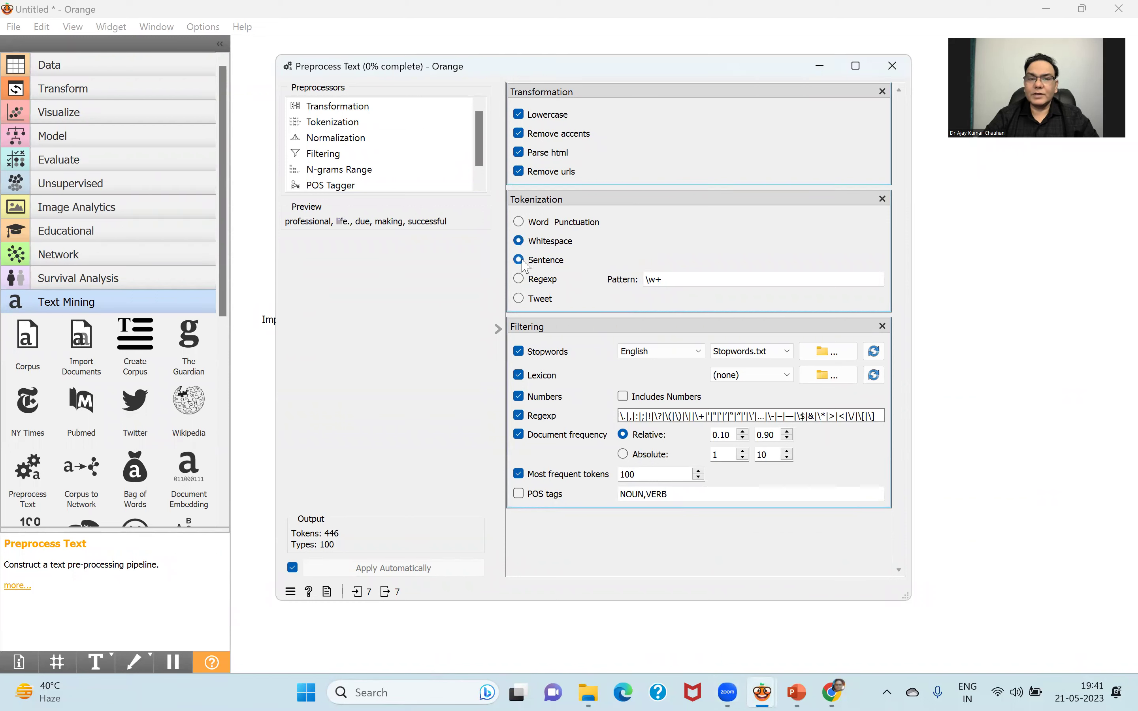
{"action": "left_click", "coordinate": [521, 261]}
{"action": "left_click", "coordinate": [519, 301]}
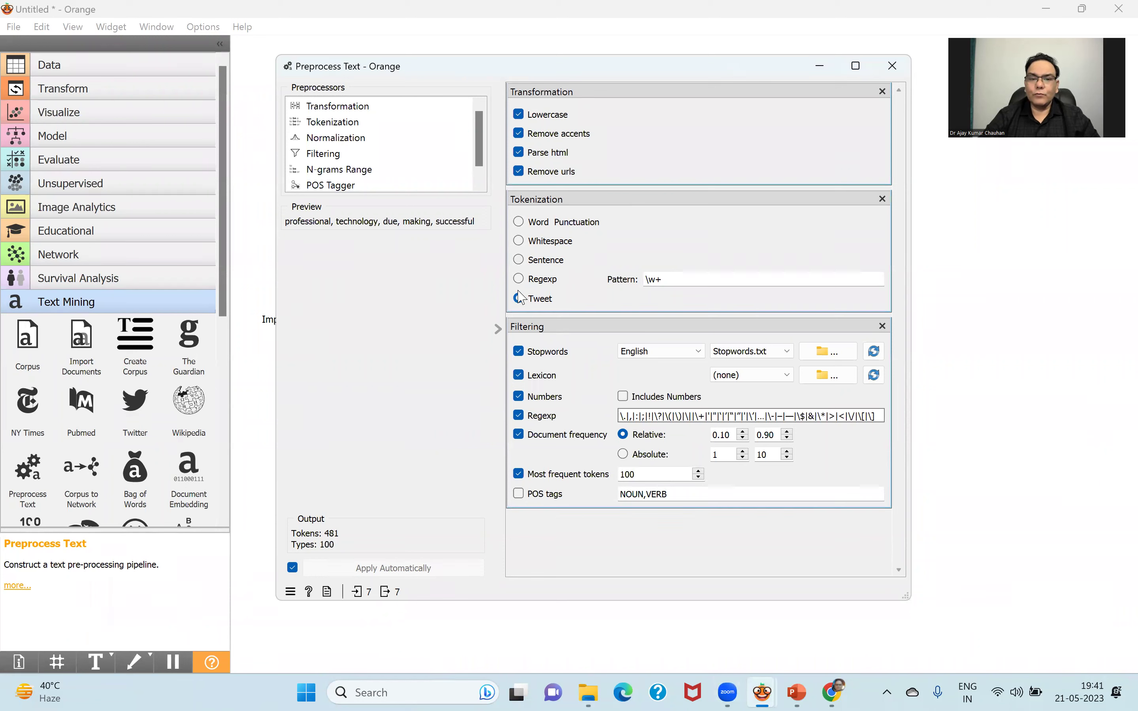
{"action": "left_click", "coordinate": [519, 279]}
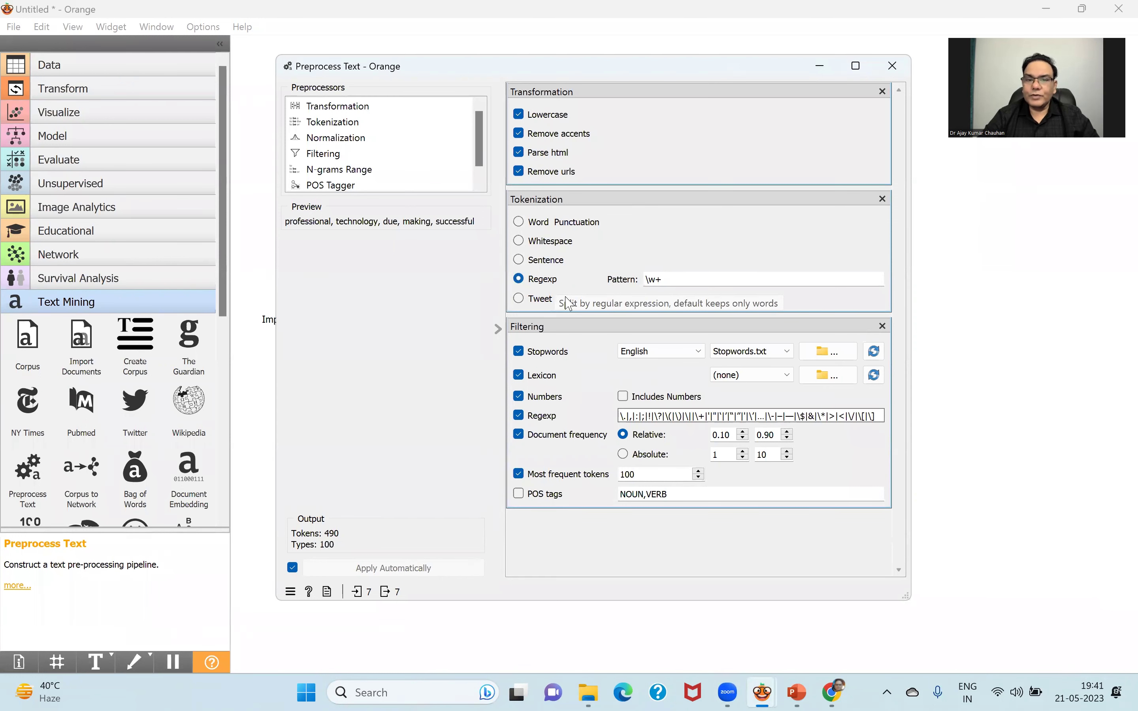
Examine the Regexp filtering pattern, and load the Stopwords text file from the Day 2 folder as the custom stopword list
{"action": "left_click_drag", "start_coordinate": [620, 416], "coordinate": [872, 417]}
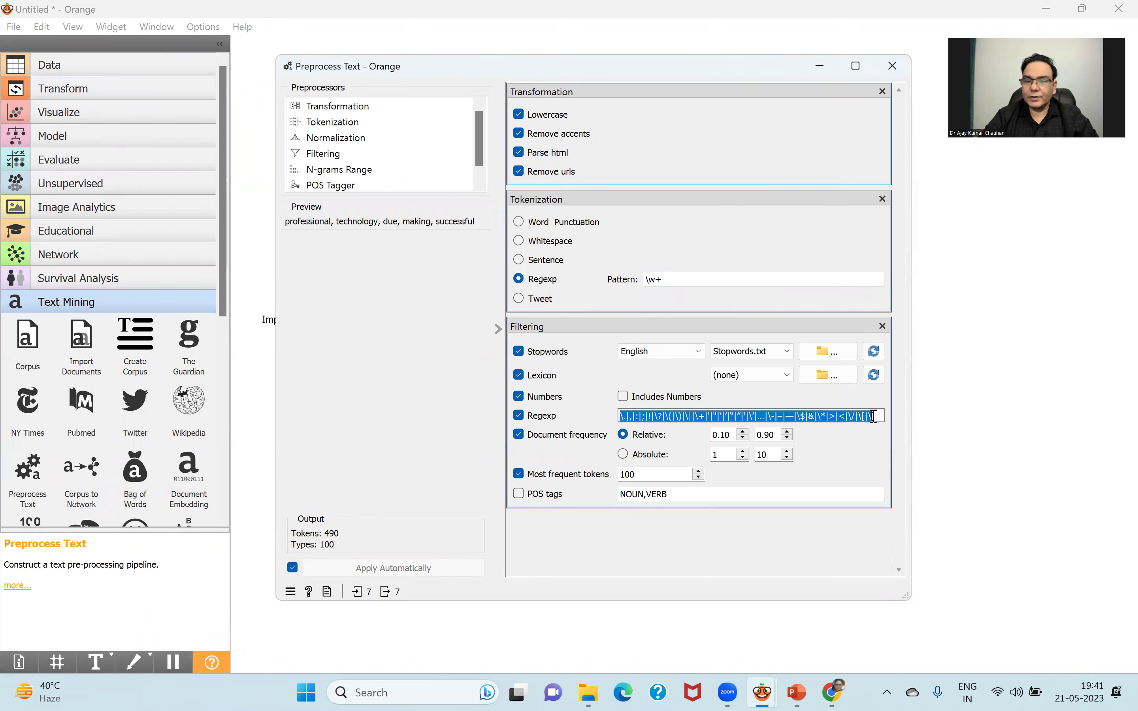
{"action": "left_click", "coordinate": [866, 440]}
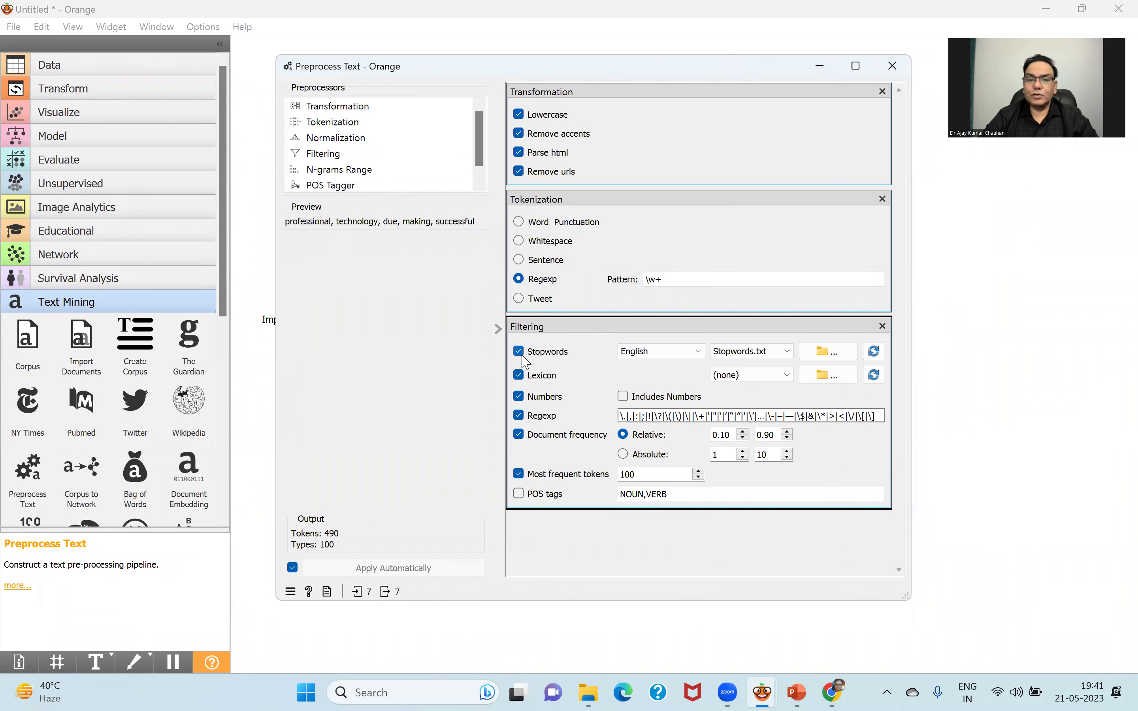
{"action": "left_click", "coordinate": [826, 356]}
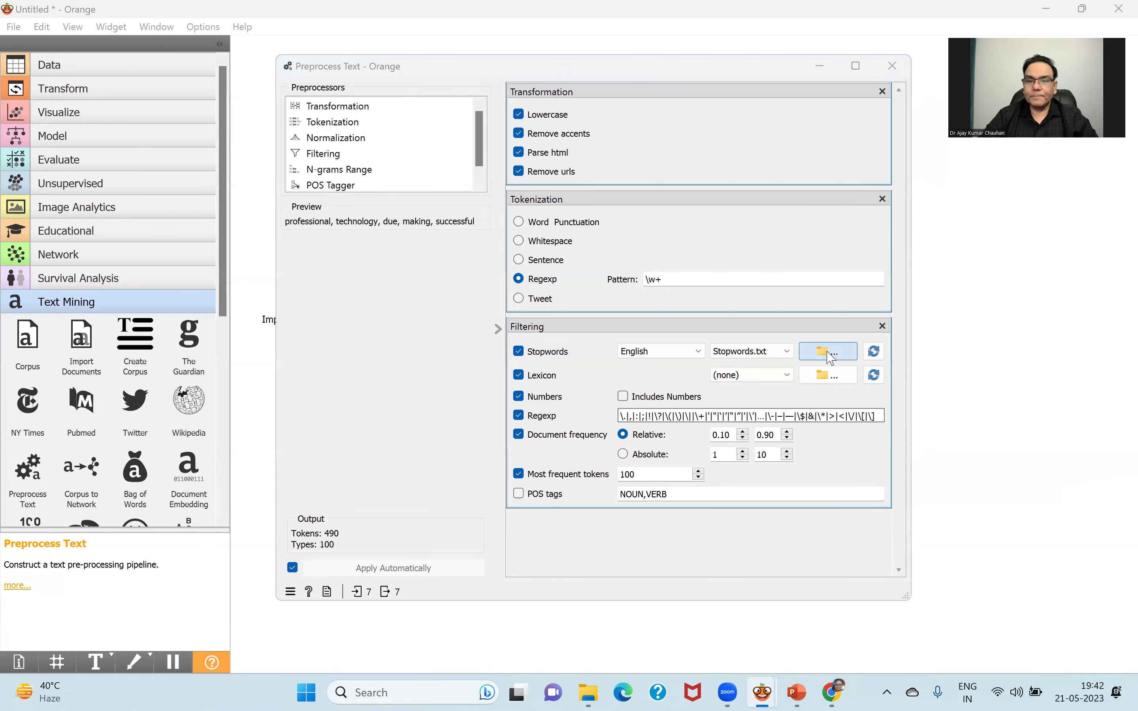
{"action": "left_click", "coordinate": [468, 254]}
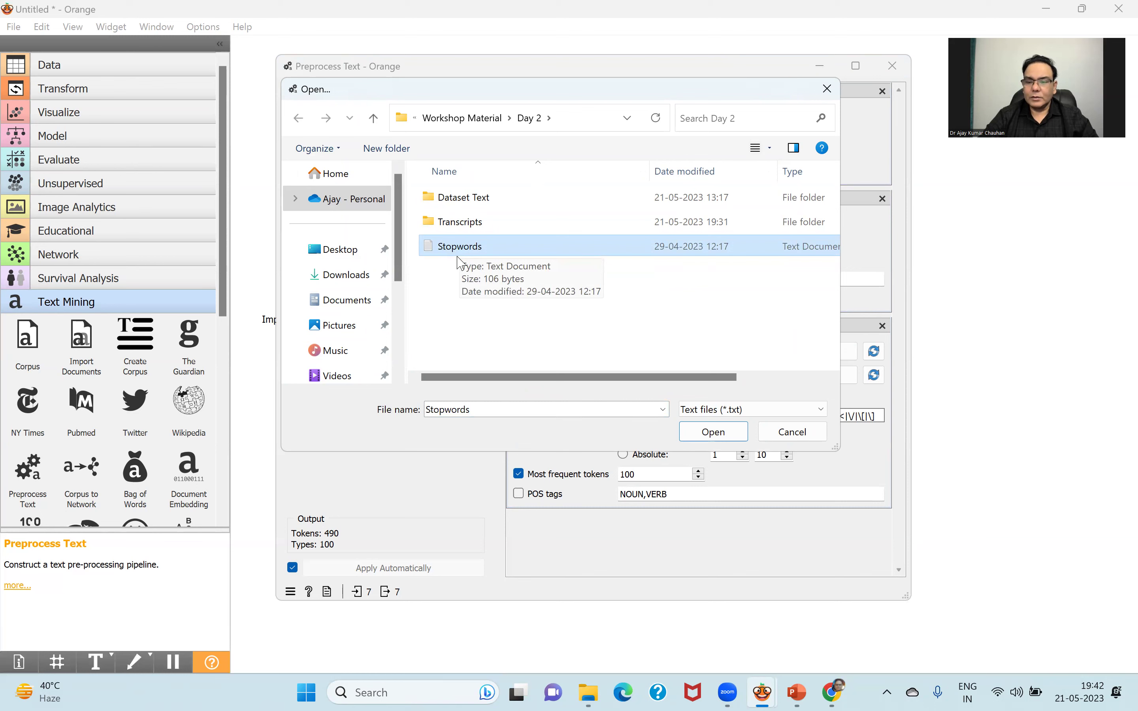
{"action": "left_click", "coordinate": [725, 435]}
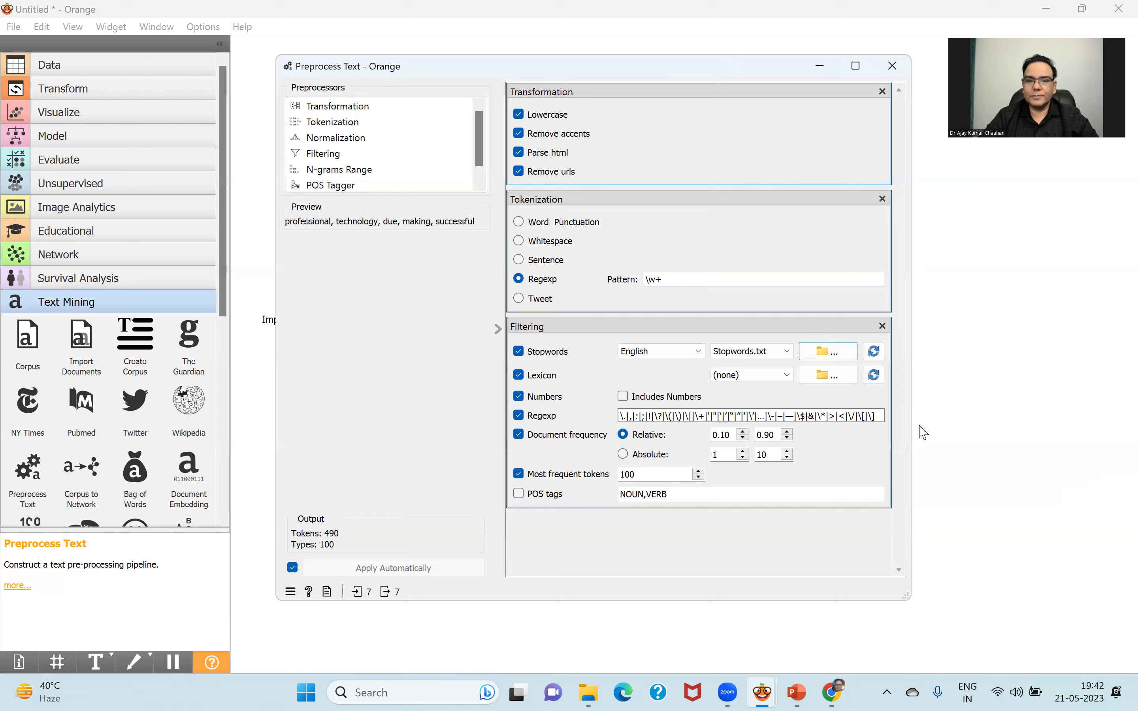
Disable Document frequency filtering, keep the 100 most frequent tokens, enable POS tags filtering, and close Preprocess Text
{"action": "left_click", "coordinate": [623, 397]}
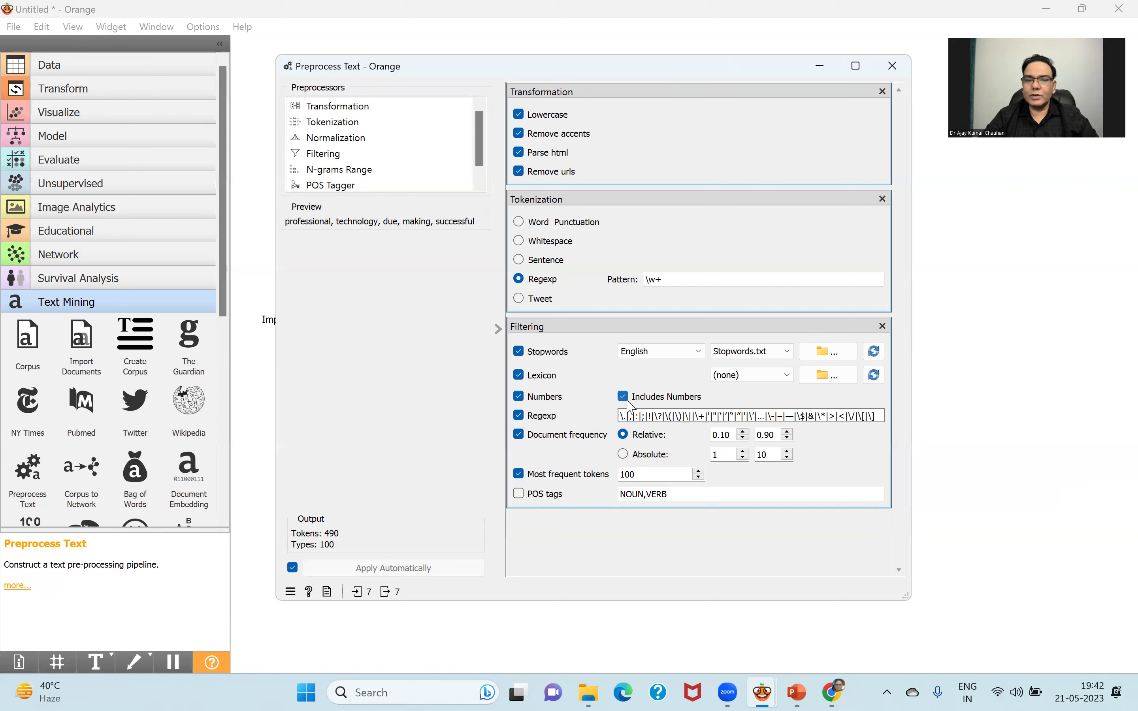
{"action": "left_click", "coordinate": [623, 397]}
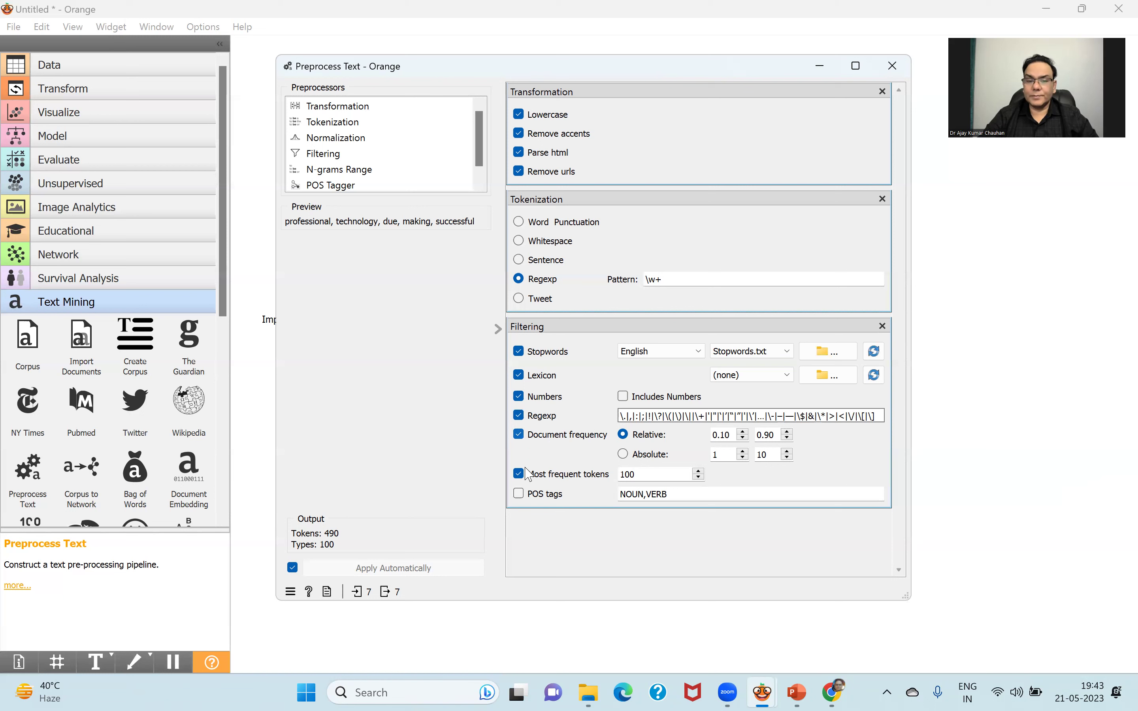
{"action": "left_click", "coordinate": [519, 435]}
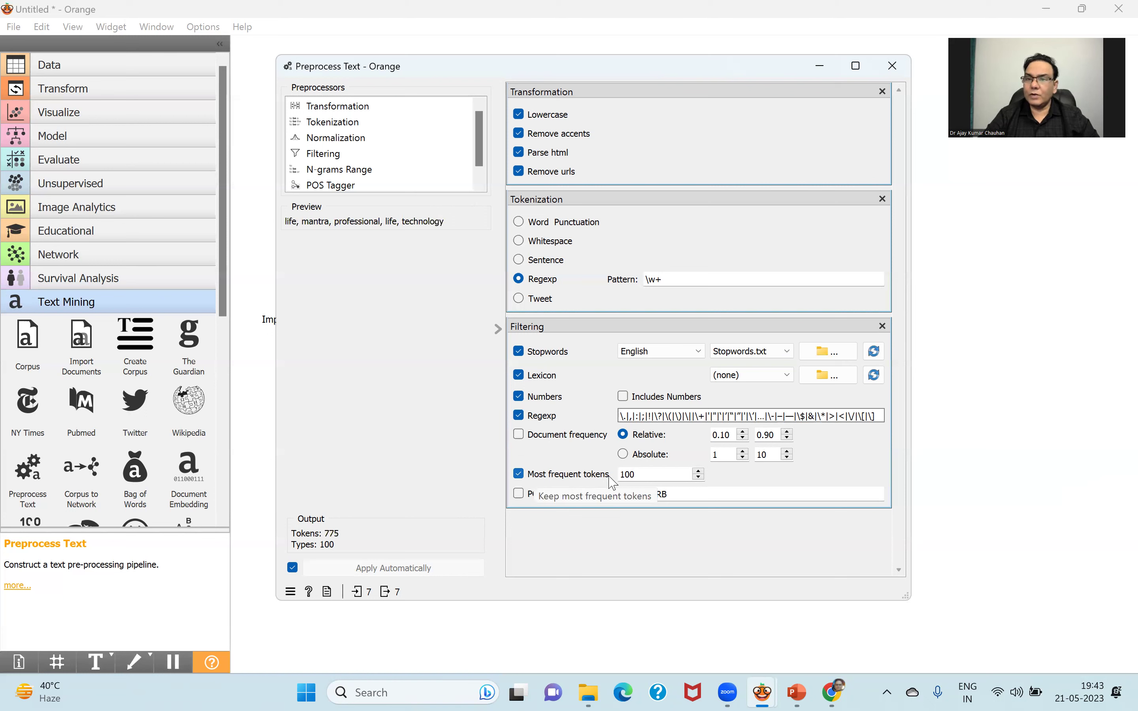
{"action": "left_click", "coordinate": [644, 472]}
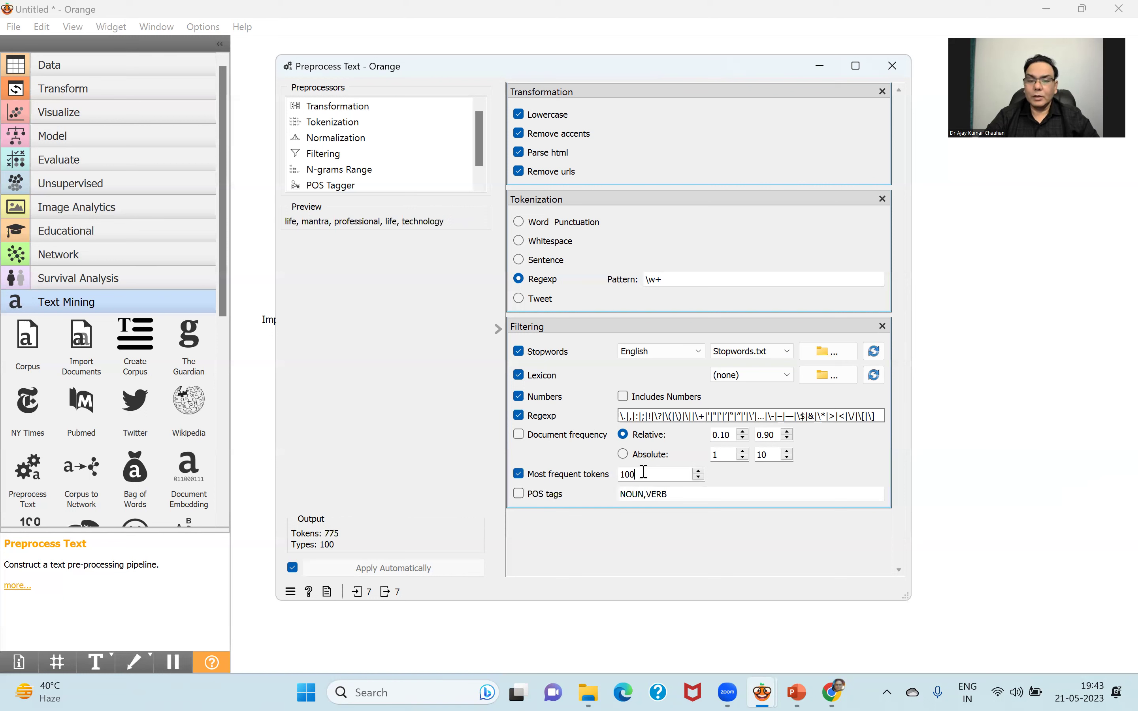
{"action": "type", "text": "0"}
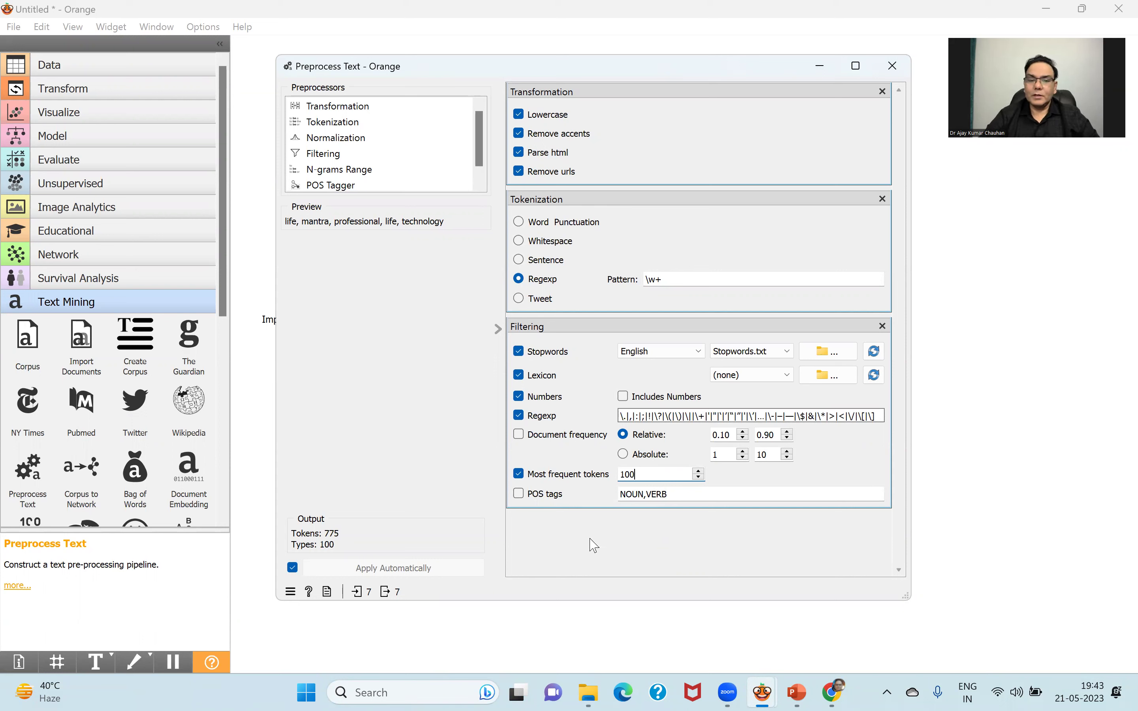
{"action": "left_click", "coordinate": [519, 494]}
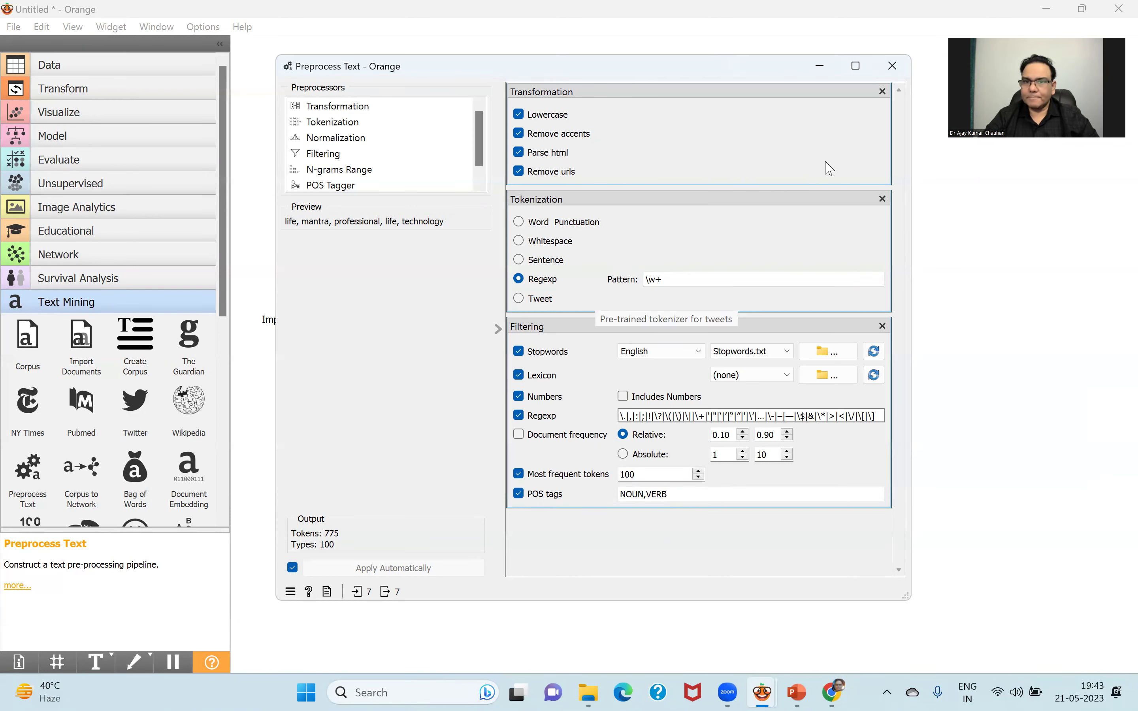
{"action": "left_click", "coordinate": [893, 66]}
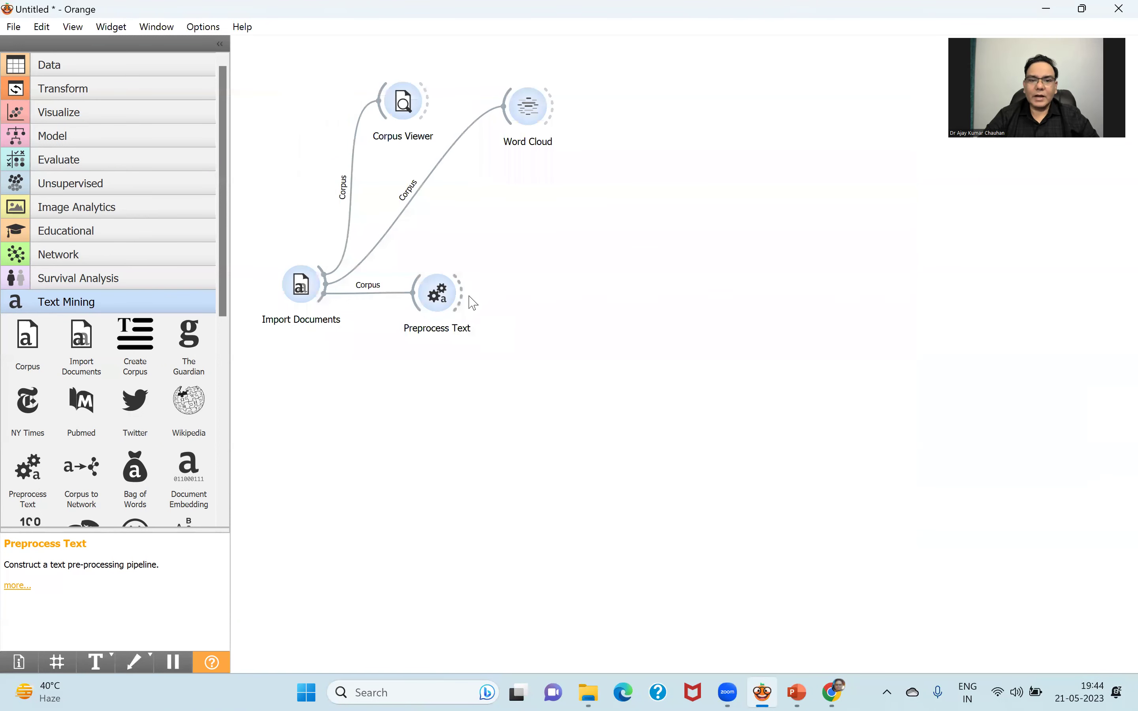
Link a second Word Cloud to Preprocess Text, and examine its words and weights in a maximized window before closing it
{"action": "left_click_drag", "start_coordinate": [462, 297], "coordinate": [549, 294]}
{"action": "left_click", "coordinate": [583, 338]}
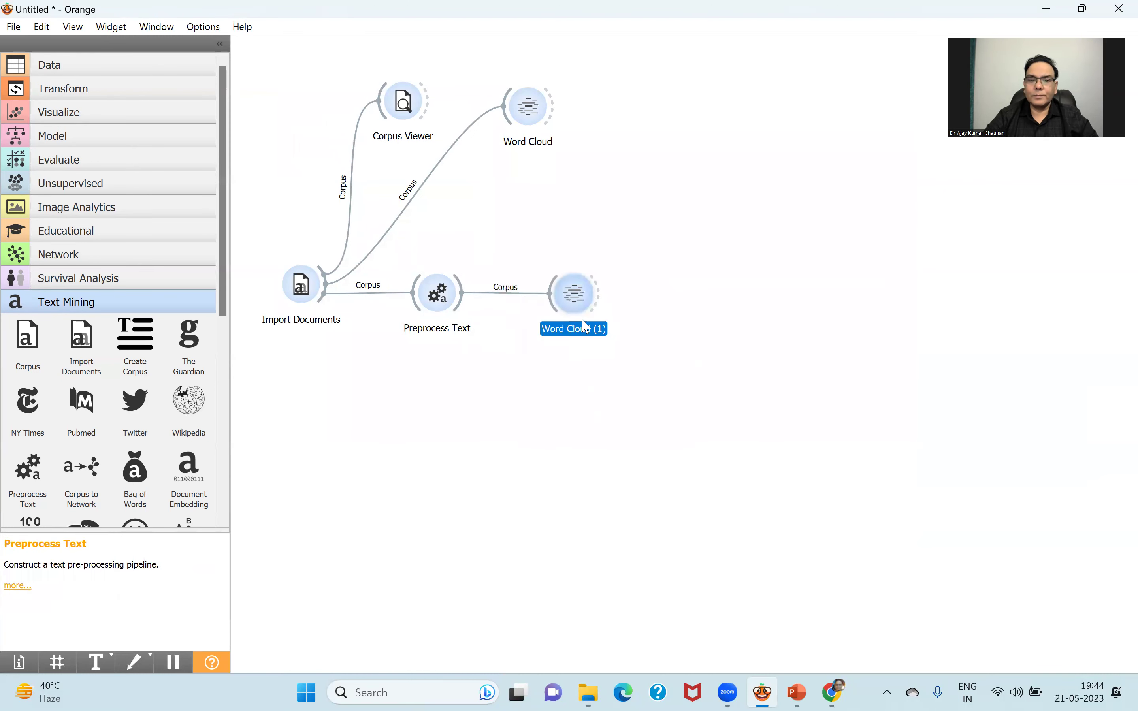
{"action": "double_click", "coordinate": [574, 294]}
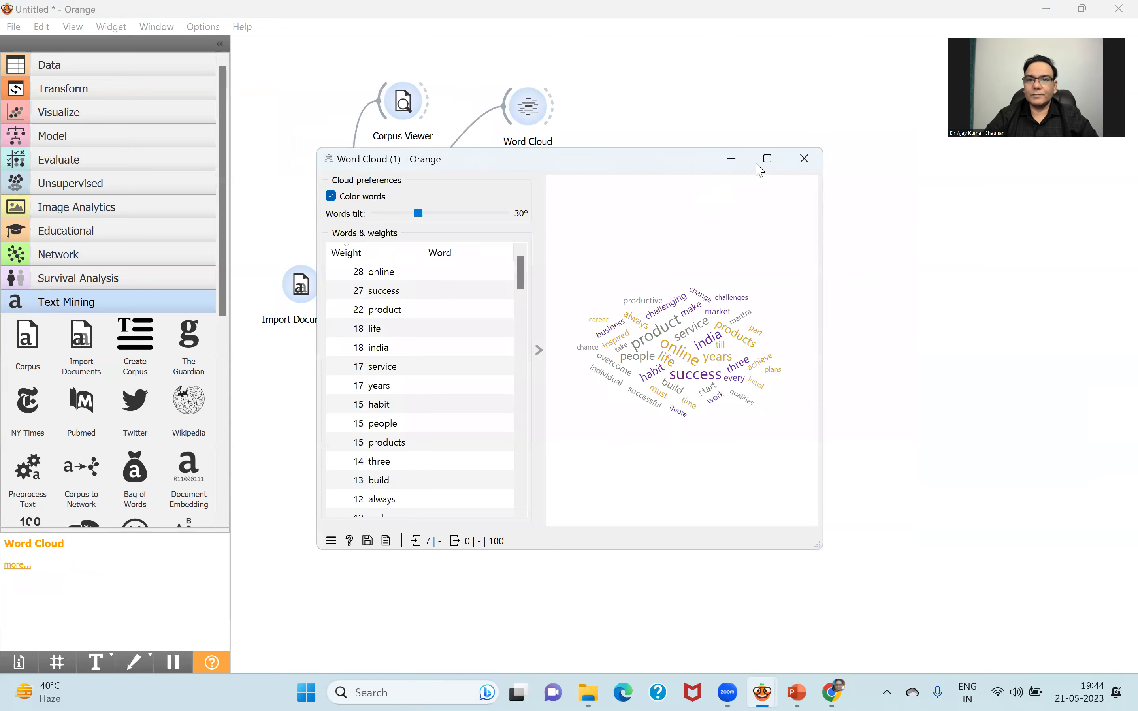
{"action": "left_click", "coordinate": [767, 160]}
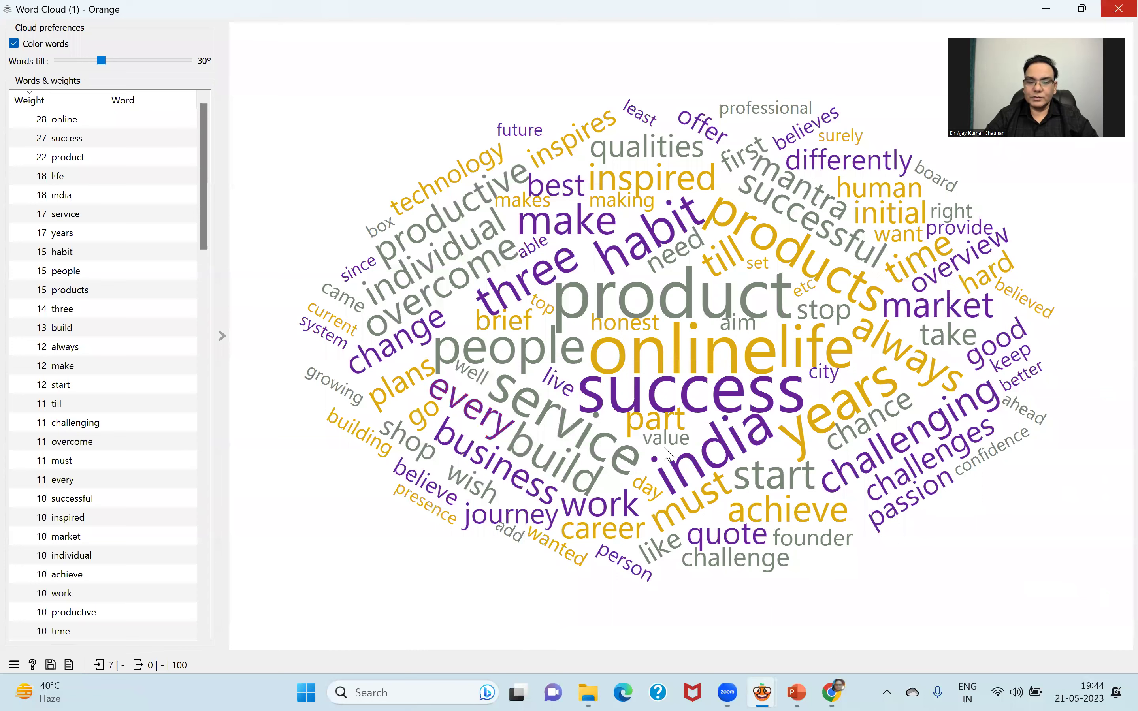
{"action": "left_click", "coordinate": [1119, 8]}
Add the word "every" on a new line at the end of the Stopwords text file in the Day 2 folder and save it
{"action": "mouse_move", "coordinate": [588, 692]}
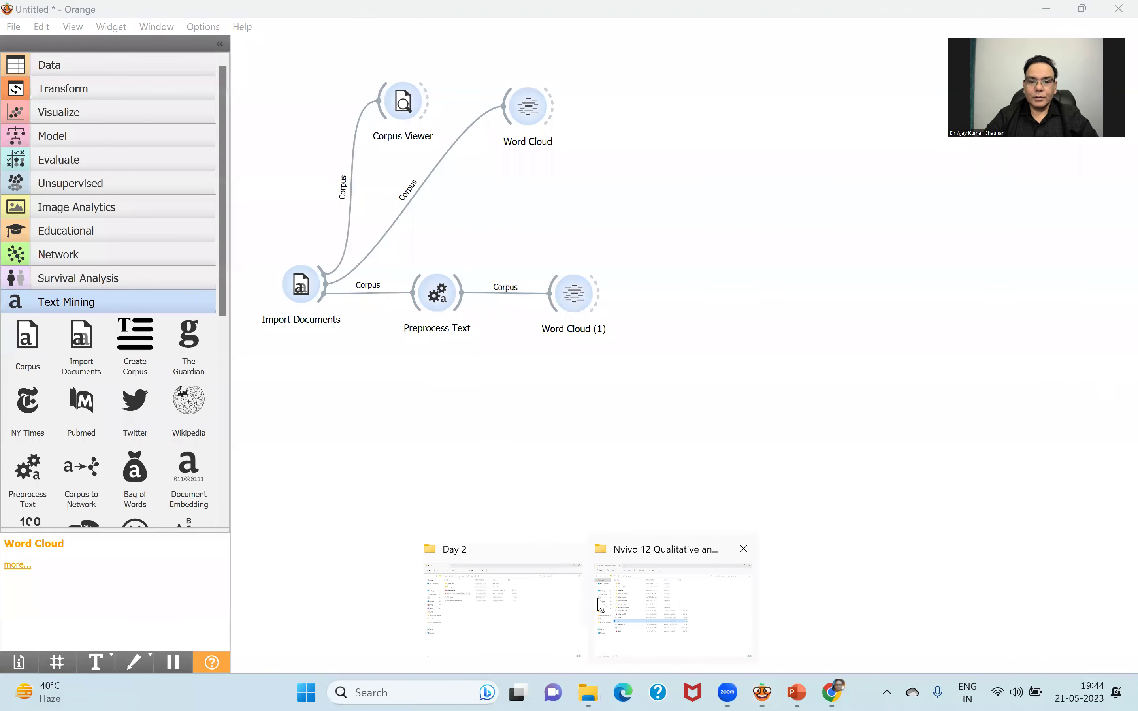
{"action": "left_click", "coordinate": [497, 551]}
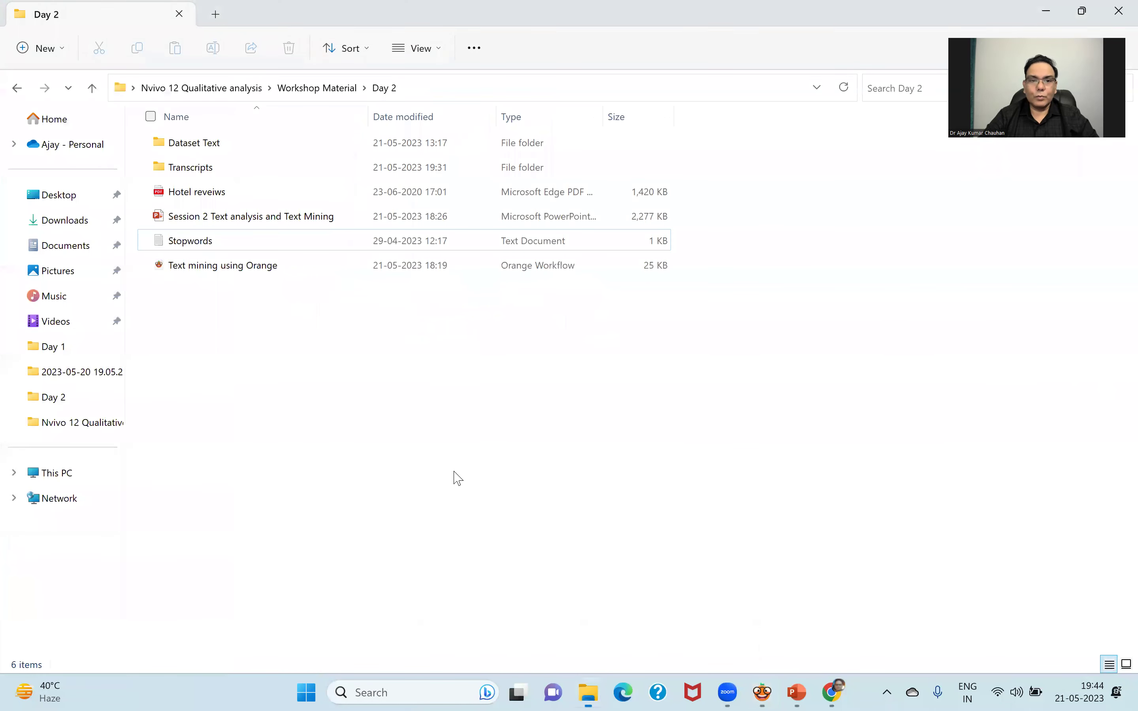
{"action": "double_click", "coordinate": [198, 248]}
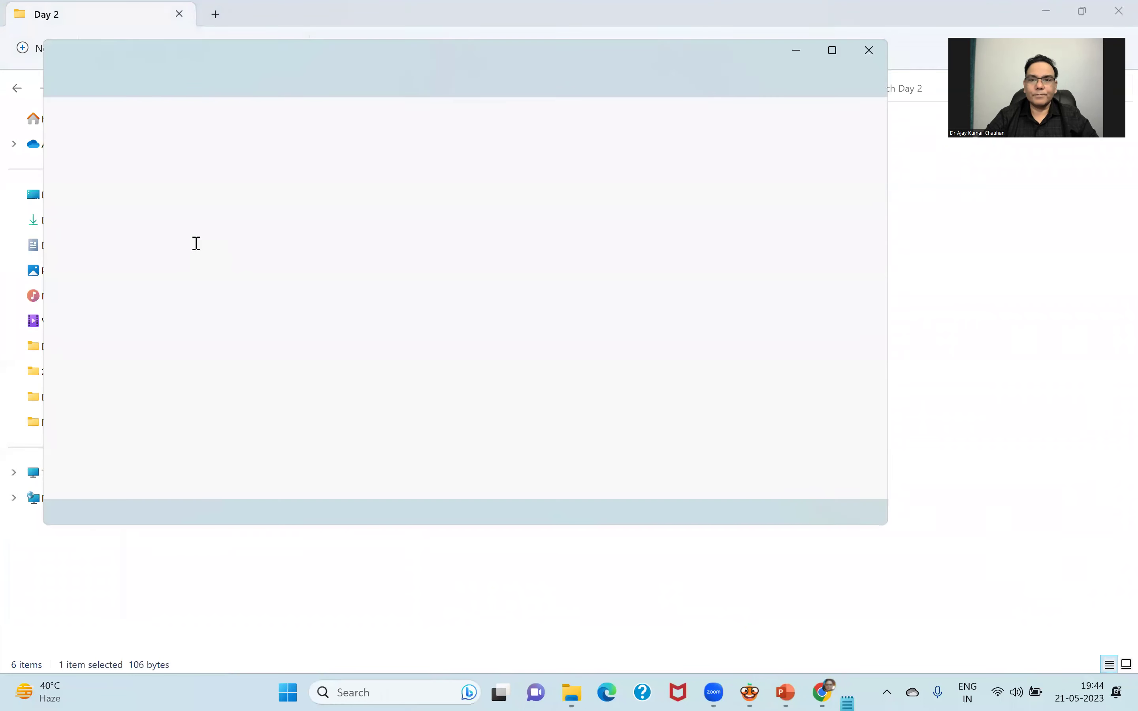
{"action": "left_click", "coordinate": [87, 372]}
{"action": "key", "text": "Return"}
{"action": "type", "text": "every"}
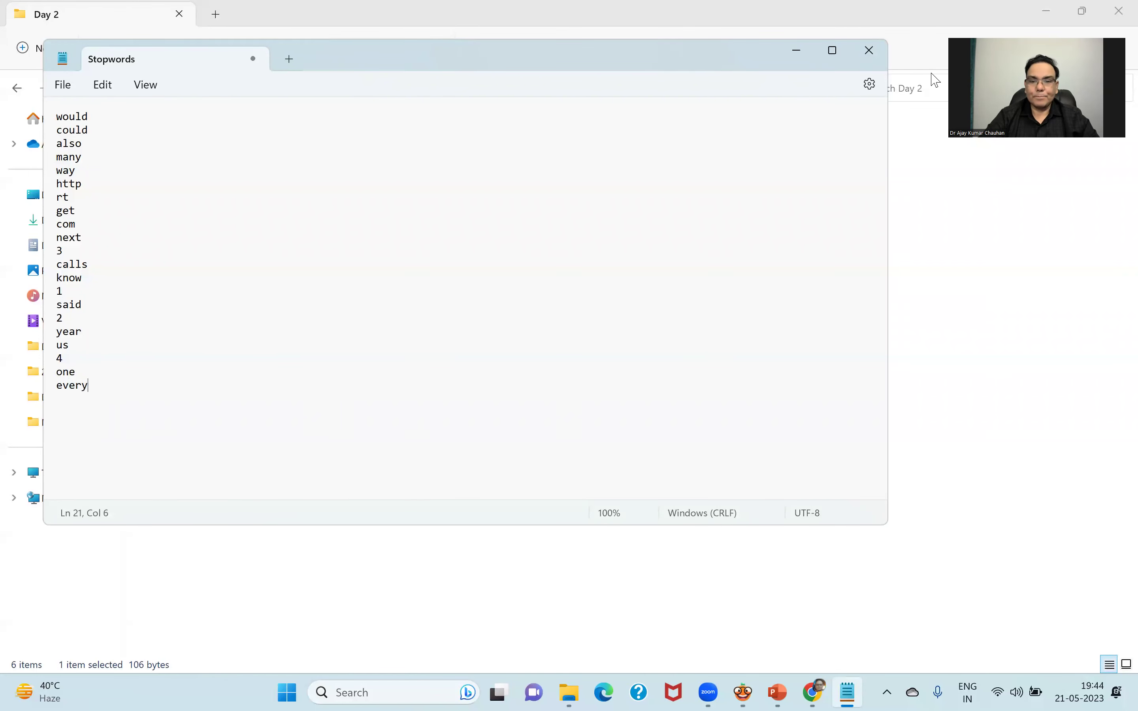
{"action": "left_click", "coordinate": [867, 51]}
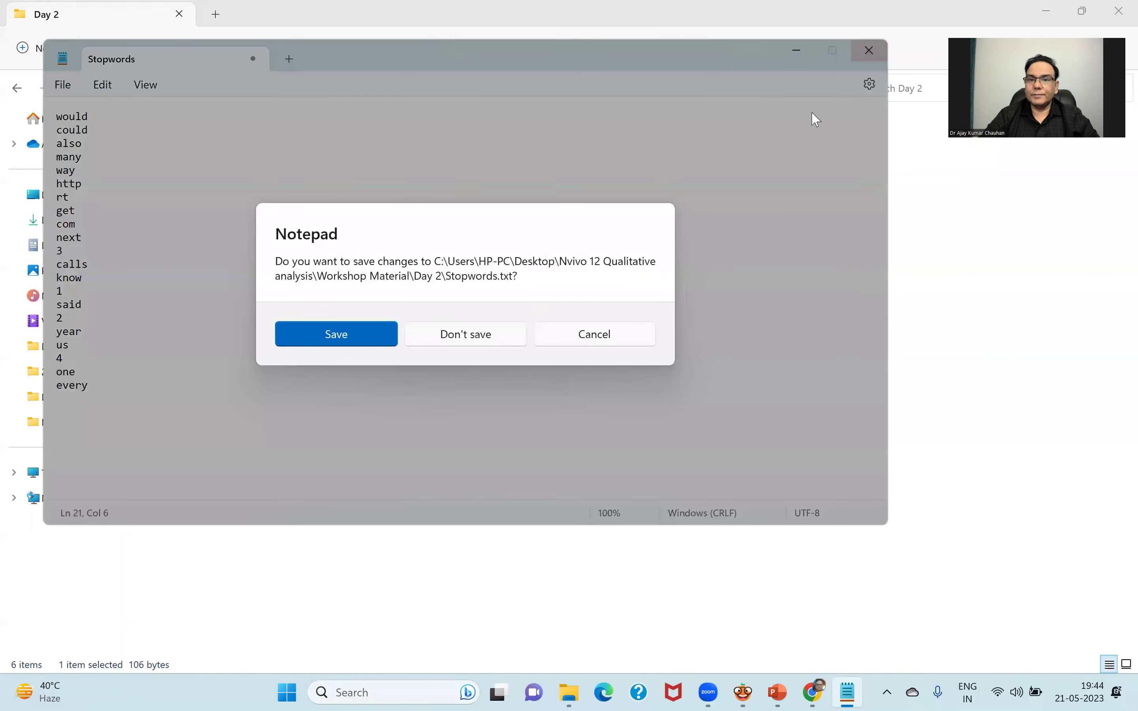
{"action": "left_click", "coordinate": [364, 327]}
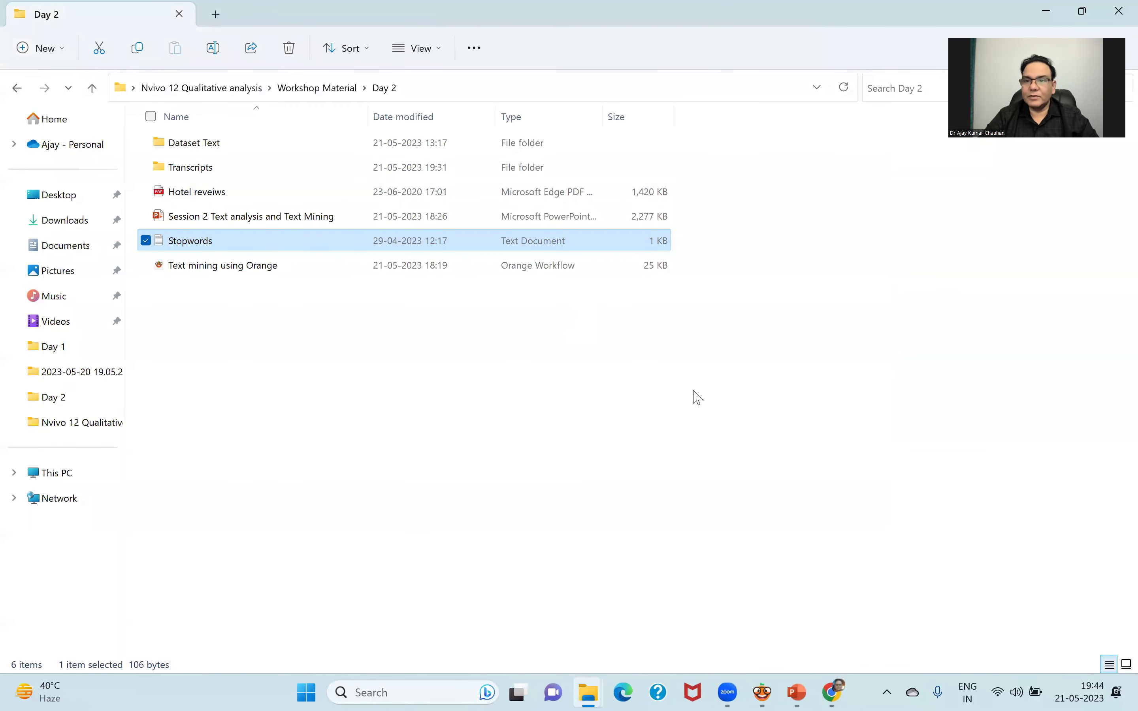
Switch back to Orange, reload the stopword file in Preprocess Text, and examine the second Word Cloud before closing it
{"action": "mouse_move", "coordinate": [762, 692]}
{"action": "left_click", "coordinate": [689, 549]}
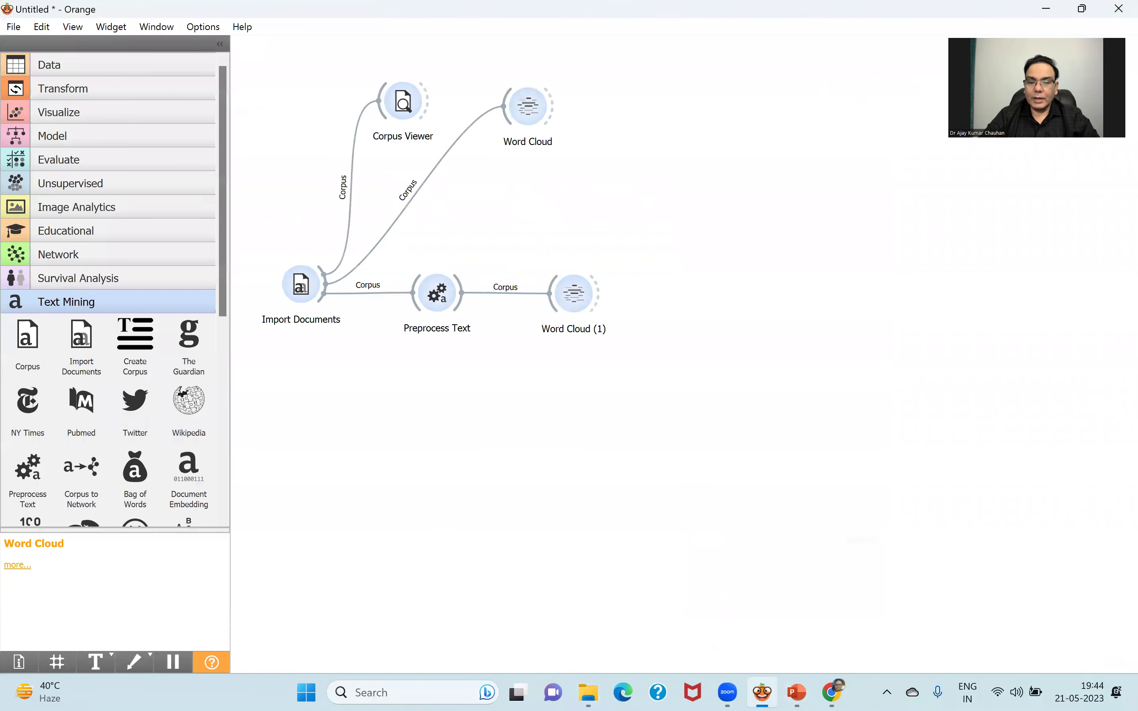
{"action": "left_click", "coordinate": [436, 295]}
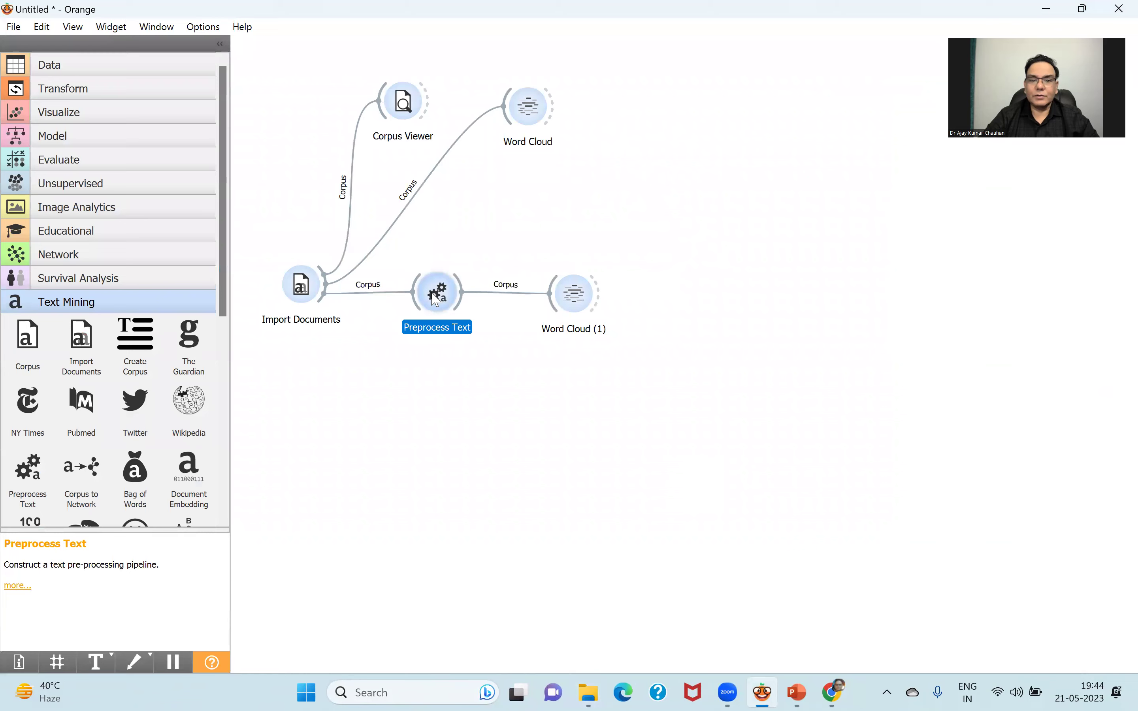
{"action": "double_click", "coordinate": [436, 297]}
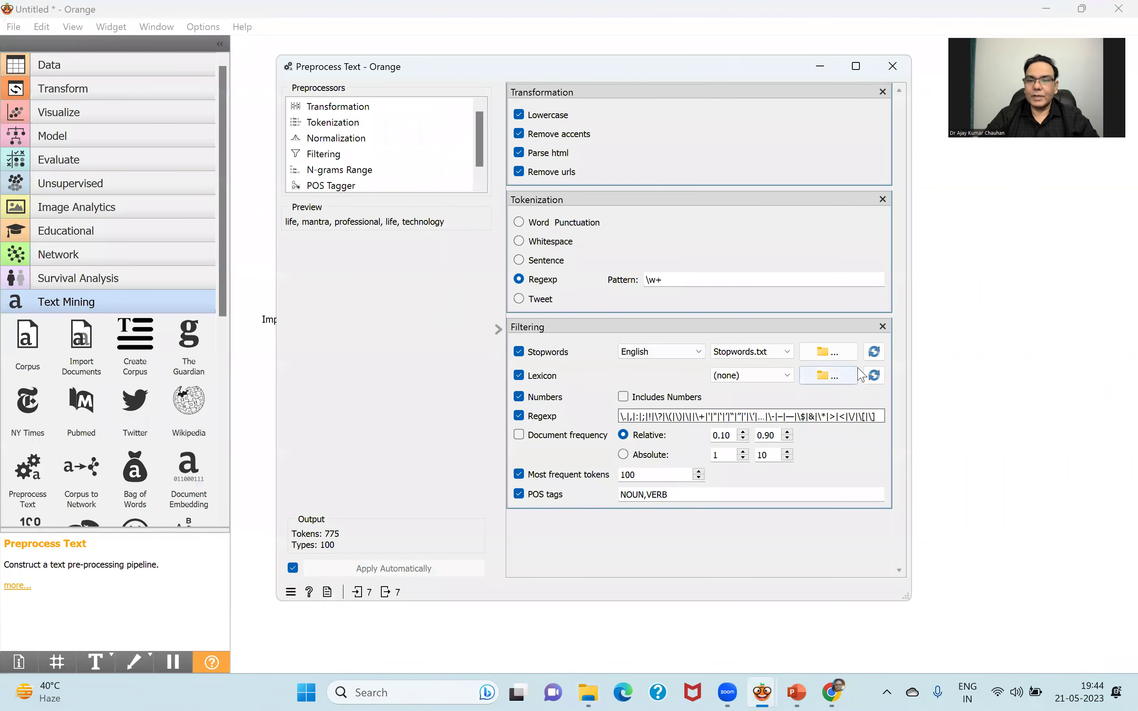
{"action": "left_click", "coordinate": [875, 354]}
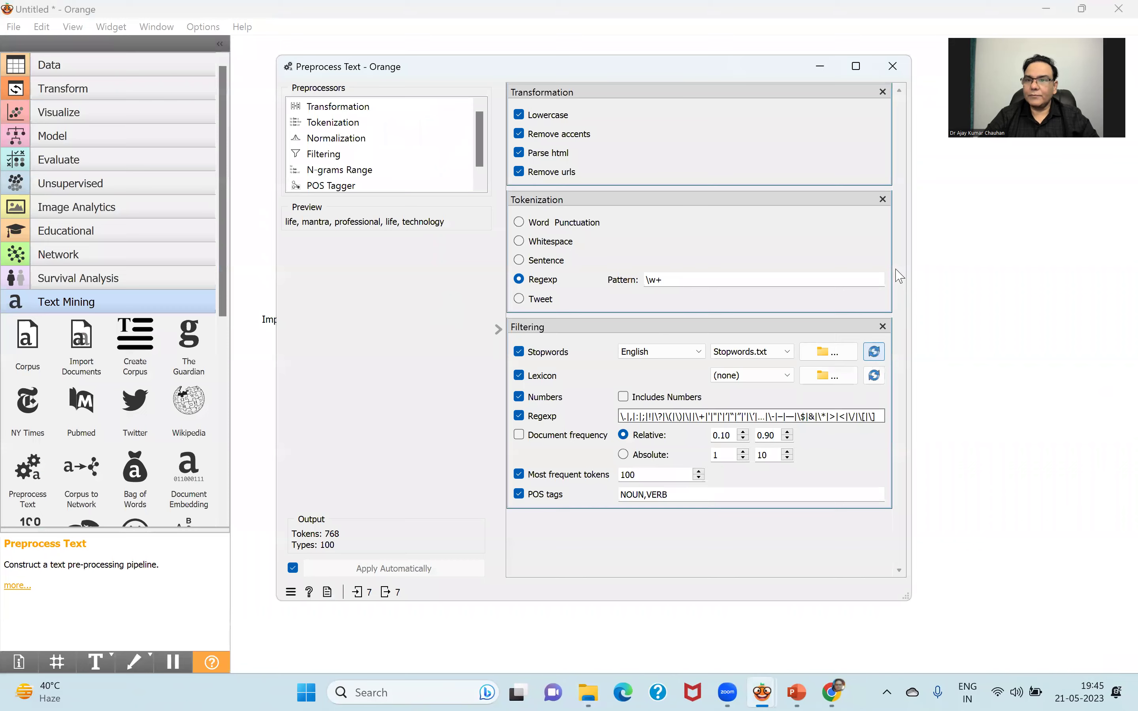
{"action": "left_click", "coordinate": [892, 66]}
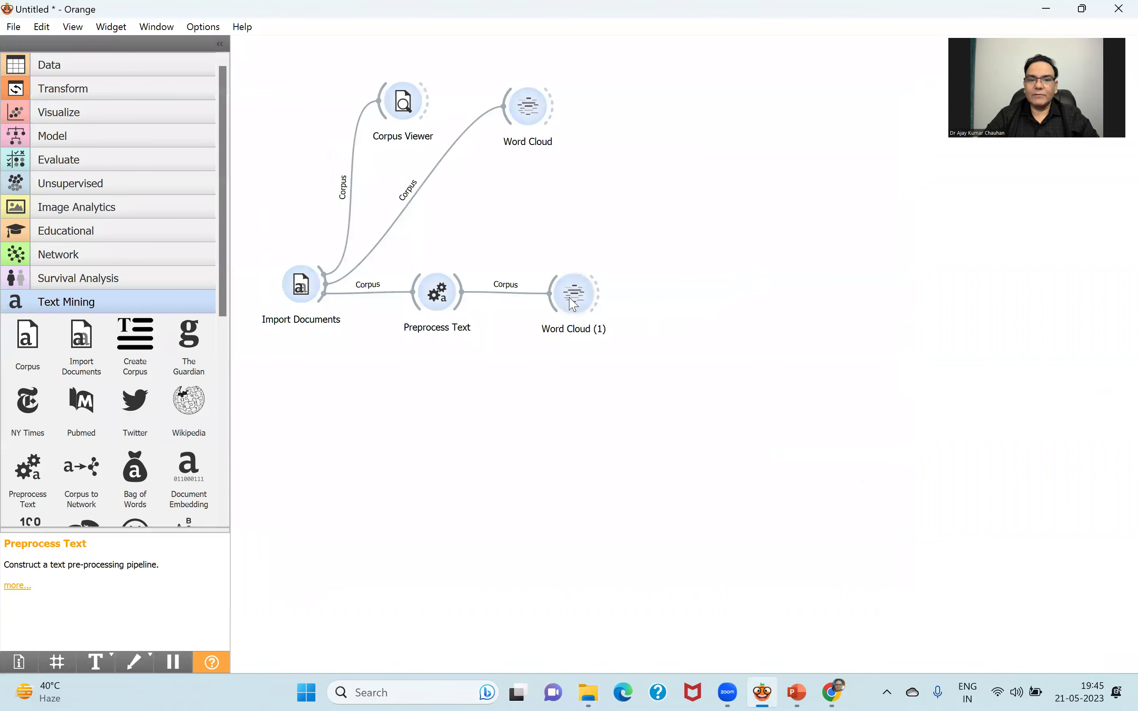
{"action": "double_click", "coordinate": [572, 301]}
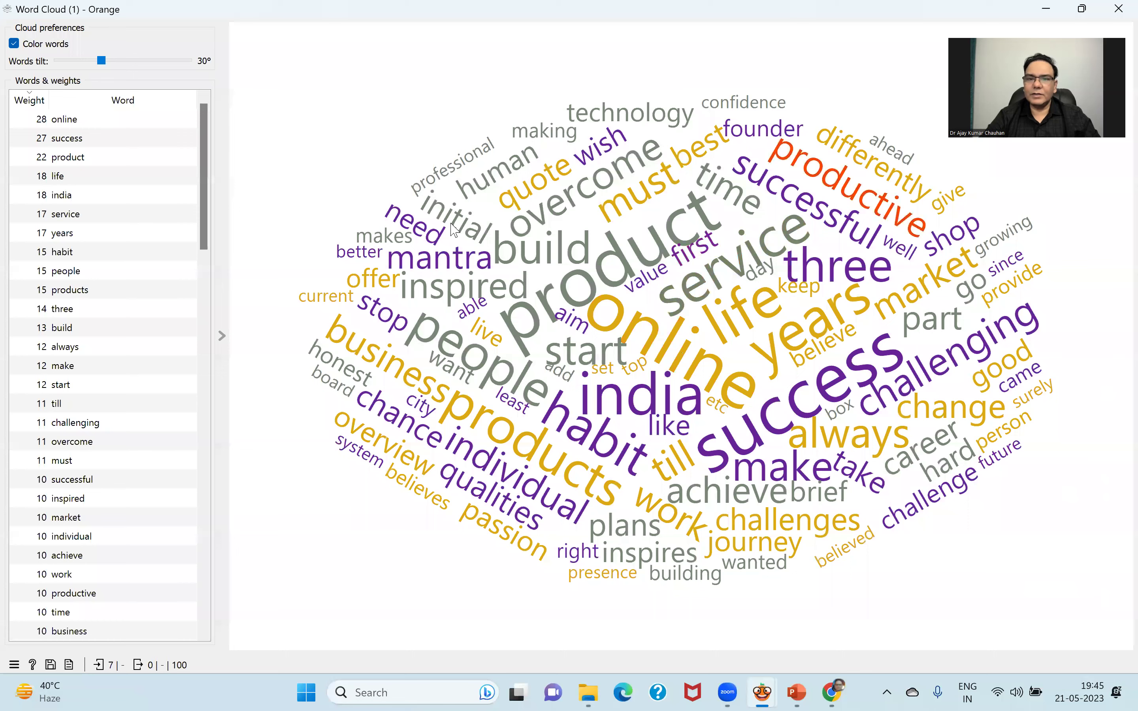
{"action": "left_click", "coordinate": [1116, 13]}
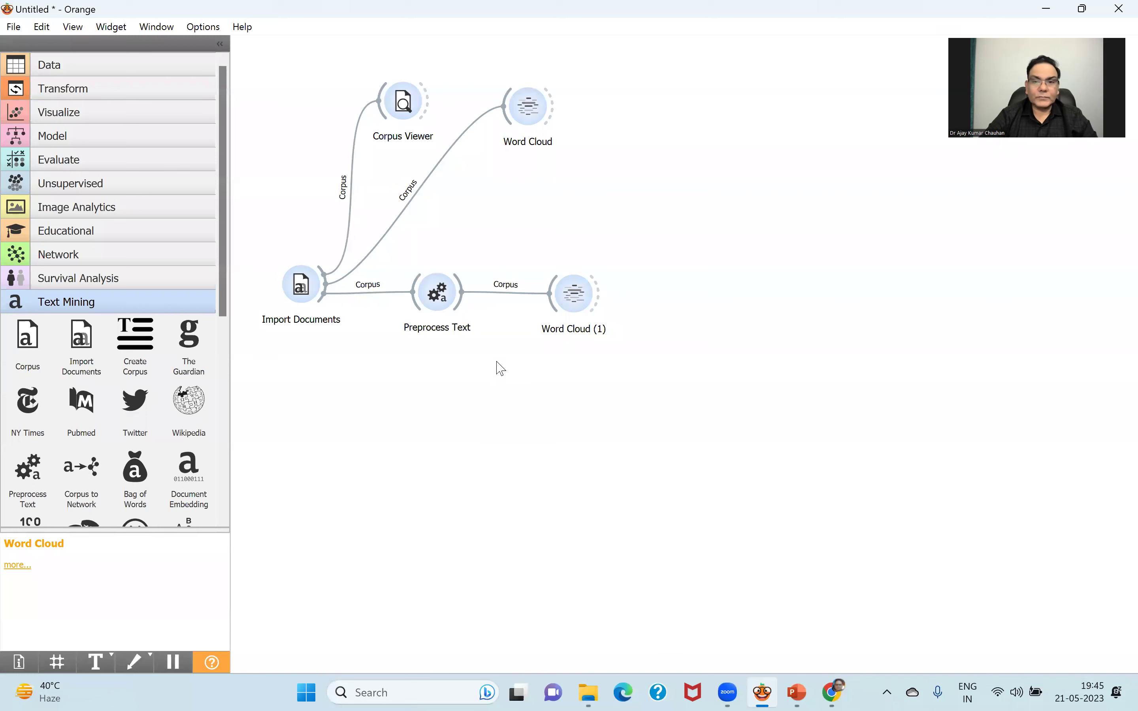
Link a Concordance widget to Preprocess Text by Corpus, and place it beside Preprocess Text with the second Word Cloud moved next to the first
{"action": "left_click_drag", "start_coordinate": [462, 294], "coordinate": [470, 373]}
{"action": "left_click_drag", "start_coordinate": [537, 451], "coordinate": [552, 454]}
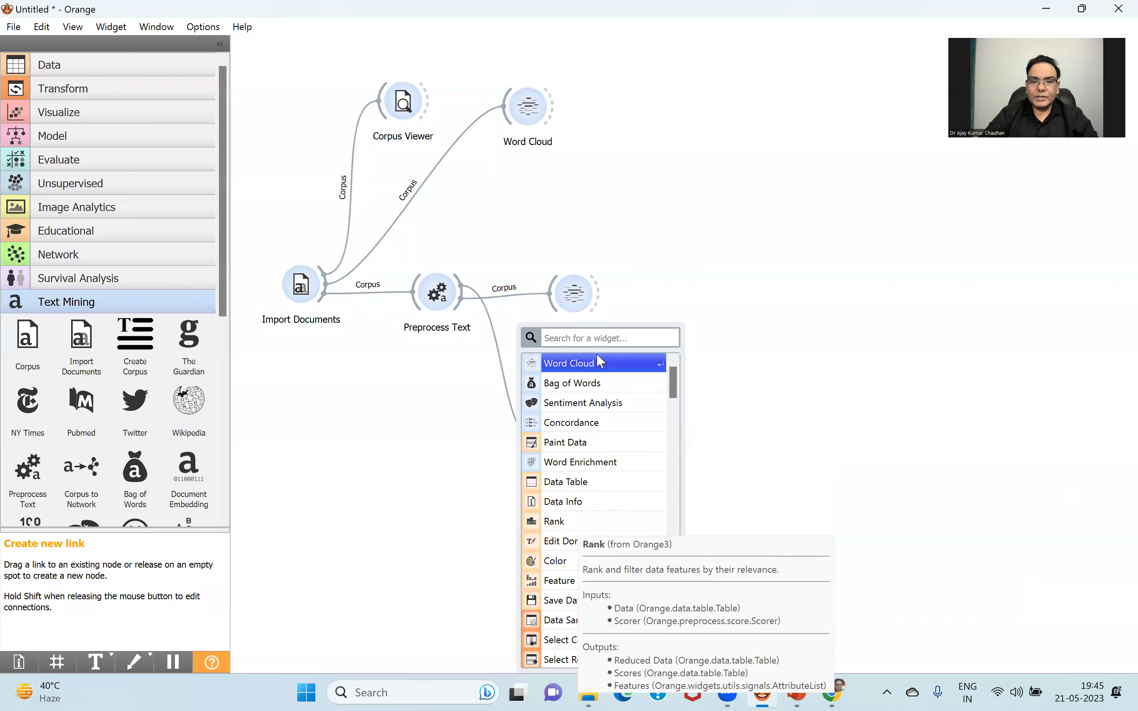
{"action": "left_click", "coordinate": [582, 423]}
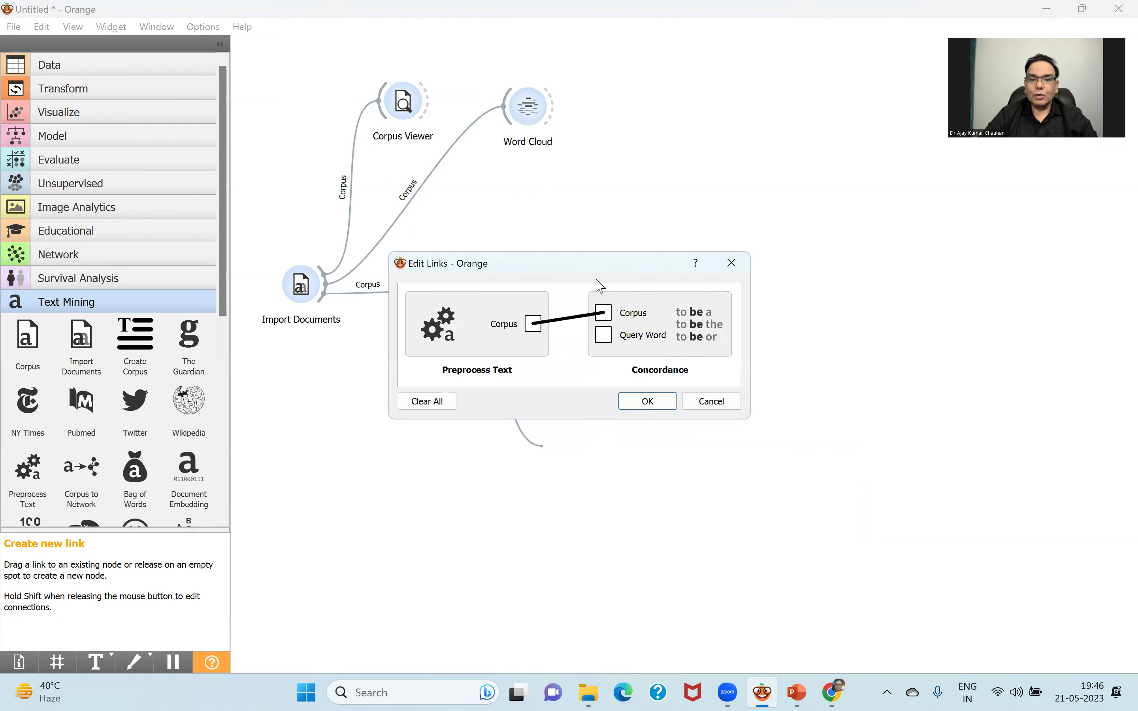
{"action": "left_click", "coordinate": [648, 401]}
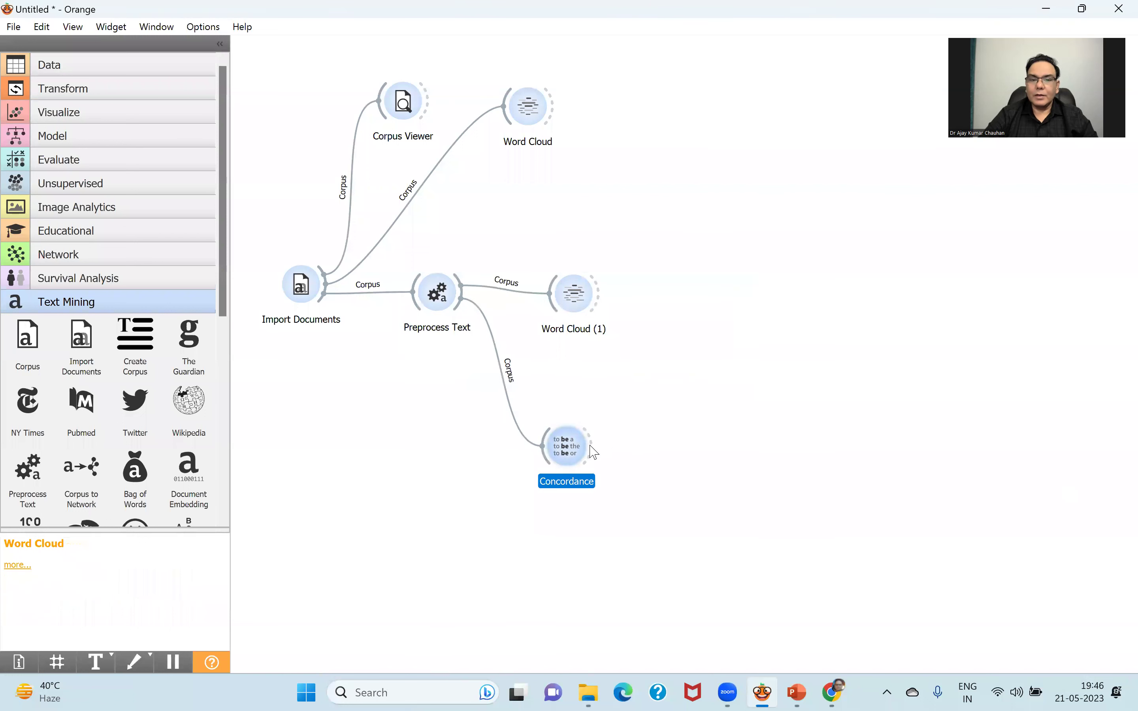
{"action": "left_click_drag", "start_coordinate": [584, 300], "coordinate": [663, 109]}
{"action": "left_click_drag", "start_coordinate": [561, 449], "coordinate": [589, 306]}
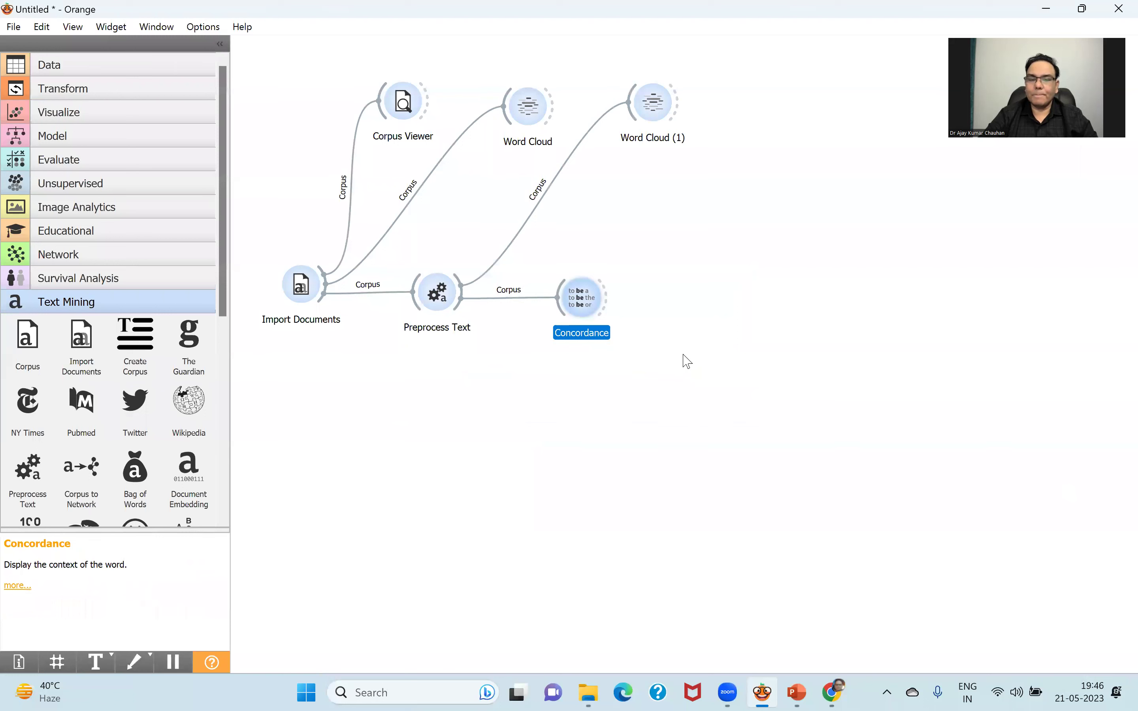
Open Concordance and clear its query, and check the second Word Cloud for a prominent word to look up
{"action": "double_click", "coordinate": [586, 308]}
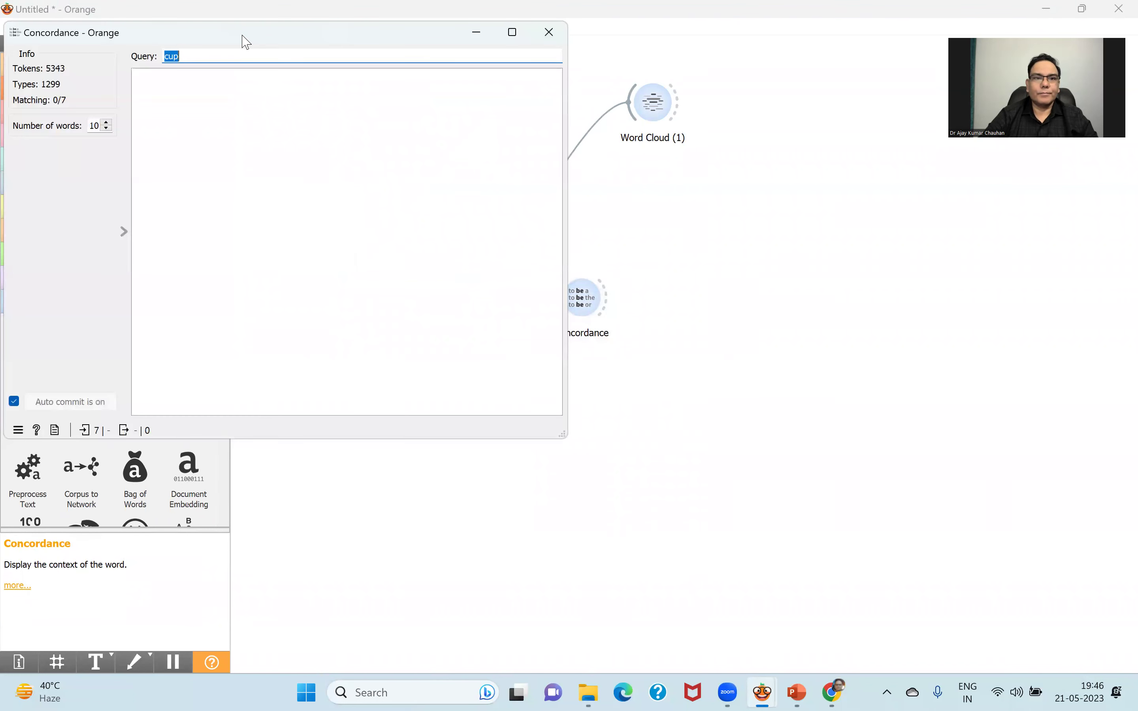
{"action": "left_click", "coordinate": [611, 170]}
{"action": "key", "text": "BackSpace"}
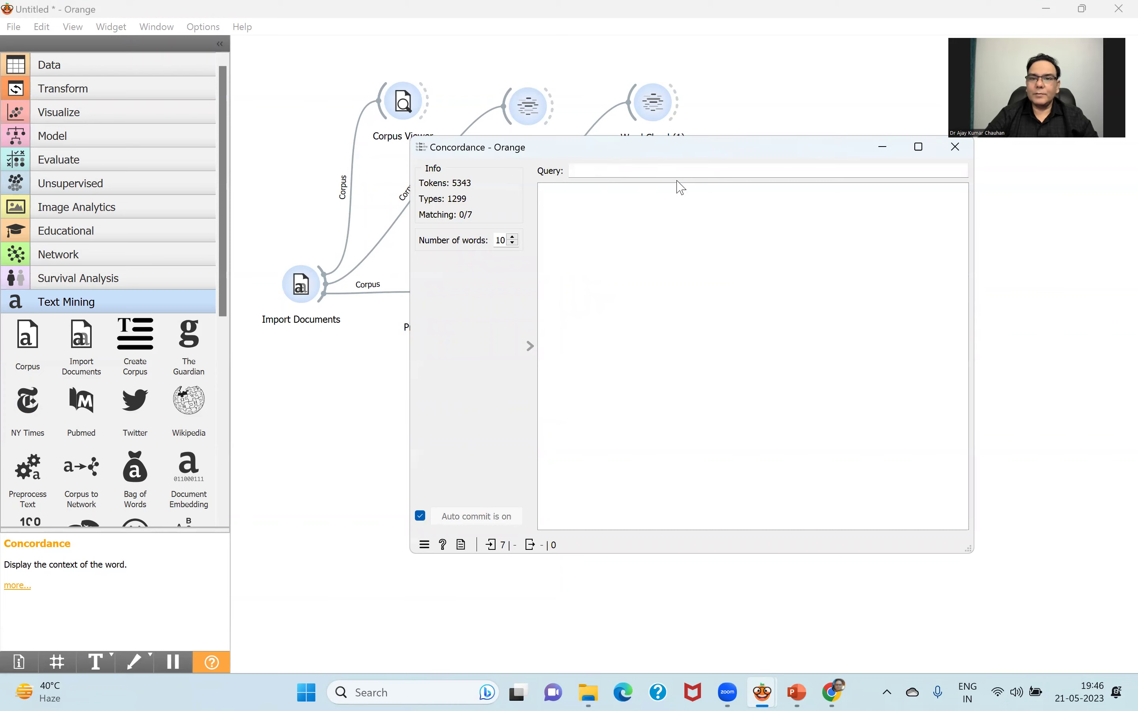
{"action": "left_click_drag", "start_coordinate": [647, 156], "coordinate": [648, 341]}
{"action": "left_click", "coordinate": [655, 111]}
{"action": "double_click", "coordinate": [655, 110]}
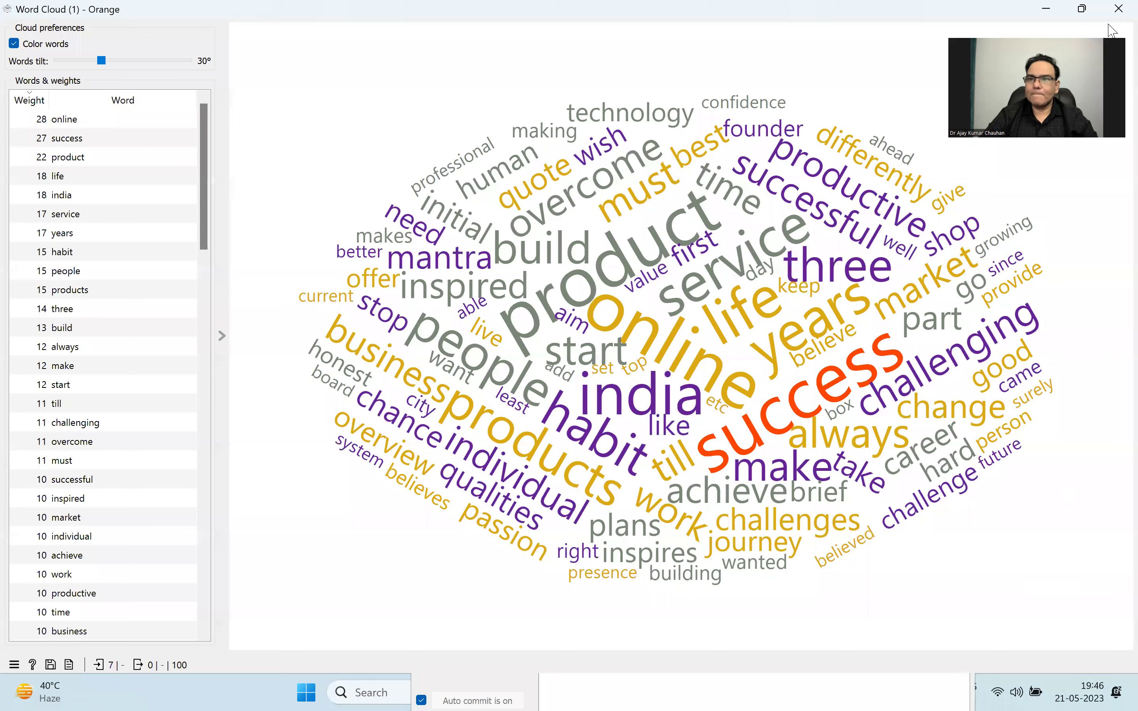
{"action": "key", "text": "ctrl+w"}
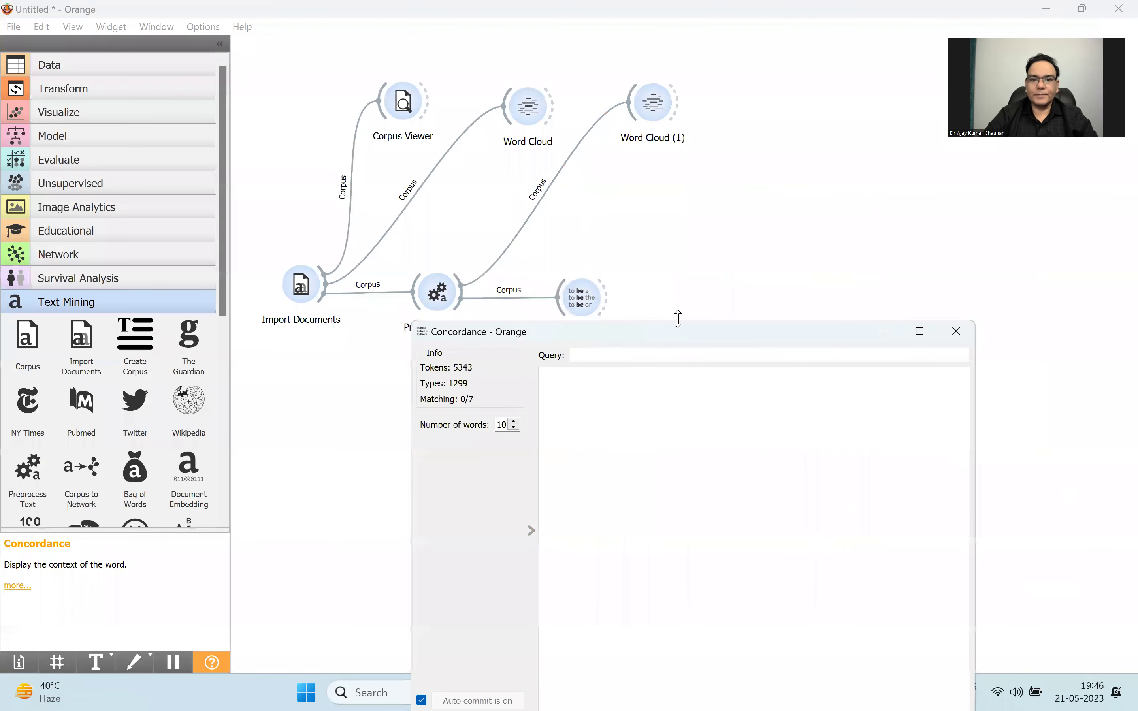
Query Concordance for the word "success" and maximize its window
{"action": "left_click_drag", "start_coordinate": [686, 336], "coordinate": [670, 75]}
{"action": "left_click", "coordinate": [576, 95]}
{"action": "type", "text": "success"}
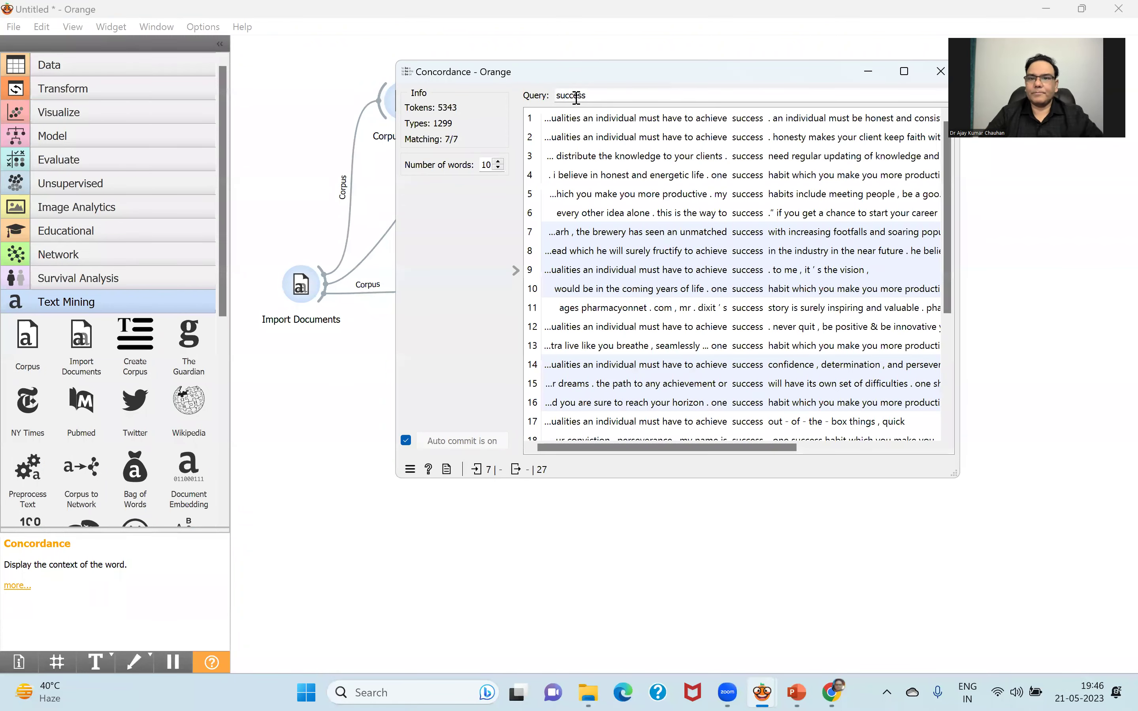
{"action": "double_click", "coordinate": [621, 82]}
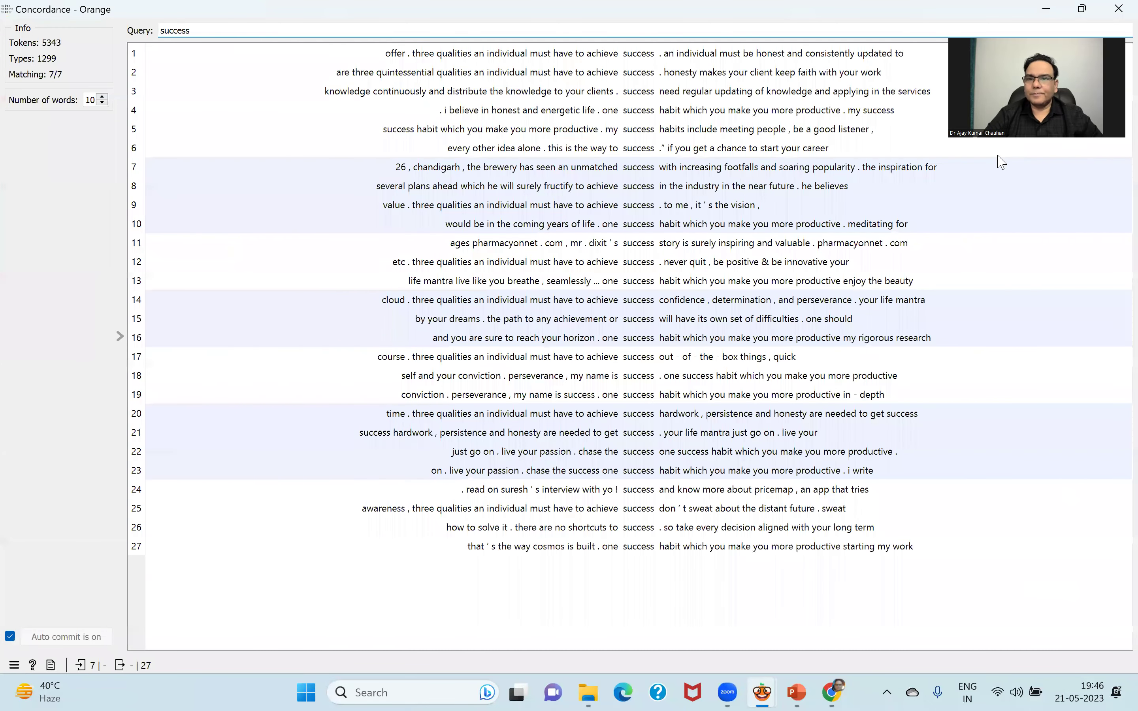
Examine the contexts of "success" across the transcripts by selecting groups of matching rows, and clear the selection
{"action": "left_click_drag", "start_coordinate": [984, 117], "coordinate": [997, 155]}
{"action": "left_click_drag", "start_coordinate": [559, 61], "coordinate": [584, 582]}
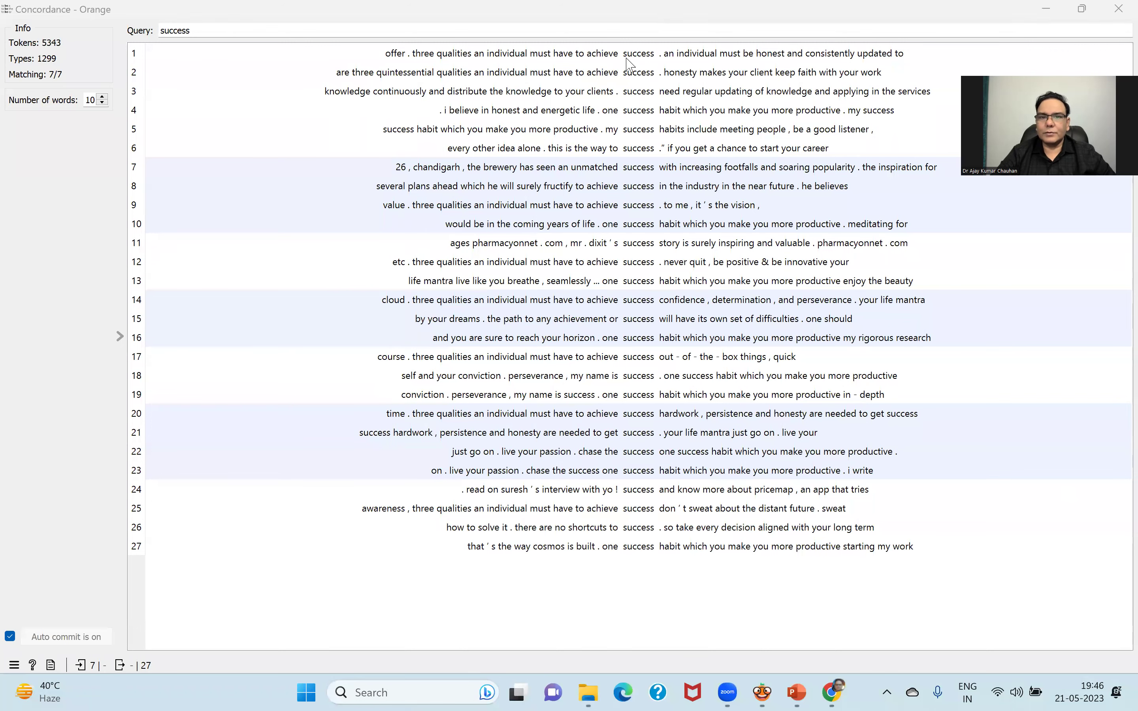
{"action": "left_click_drag", "start_coordinate": [643, 71], "coordinate": [639, 243]}
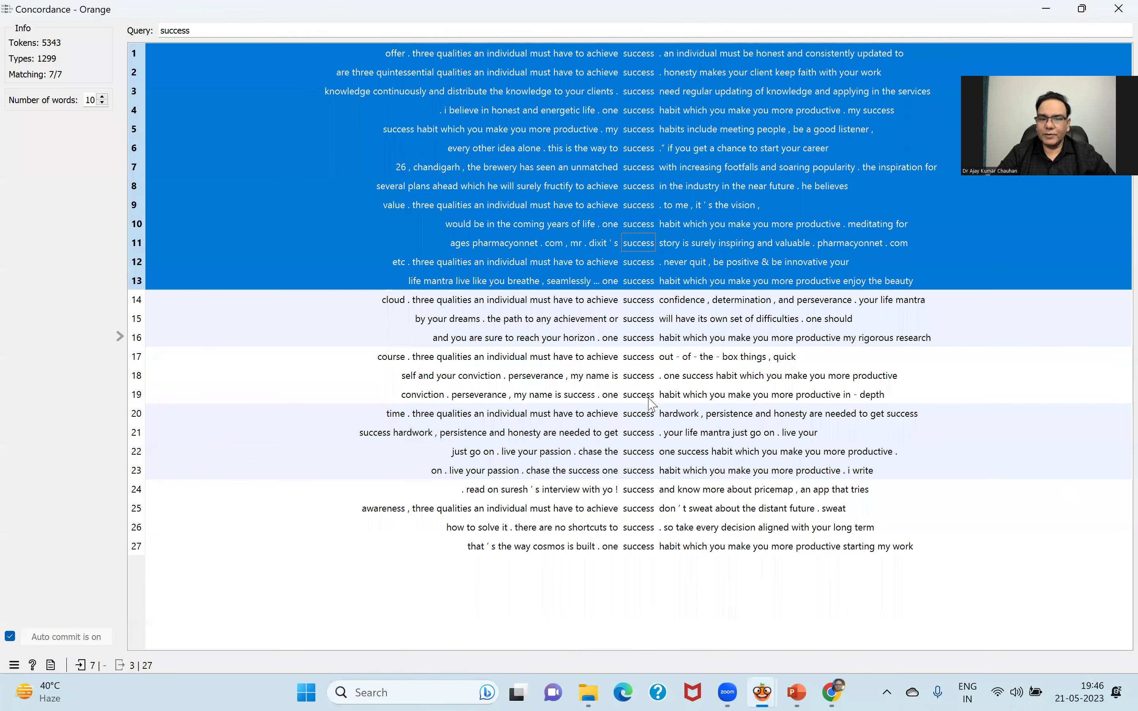
{"action": "left_click", "coordinate": [645, 383]}
{"action": "left_click", "coordinate": [647, 53]}
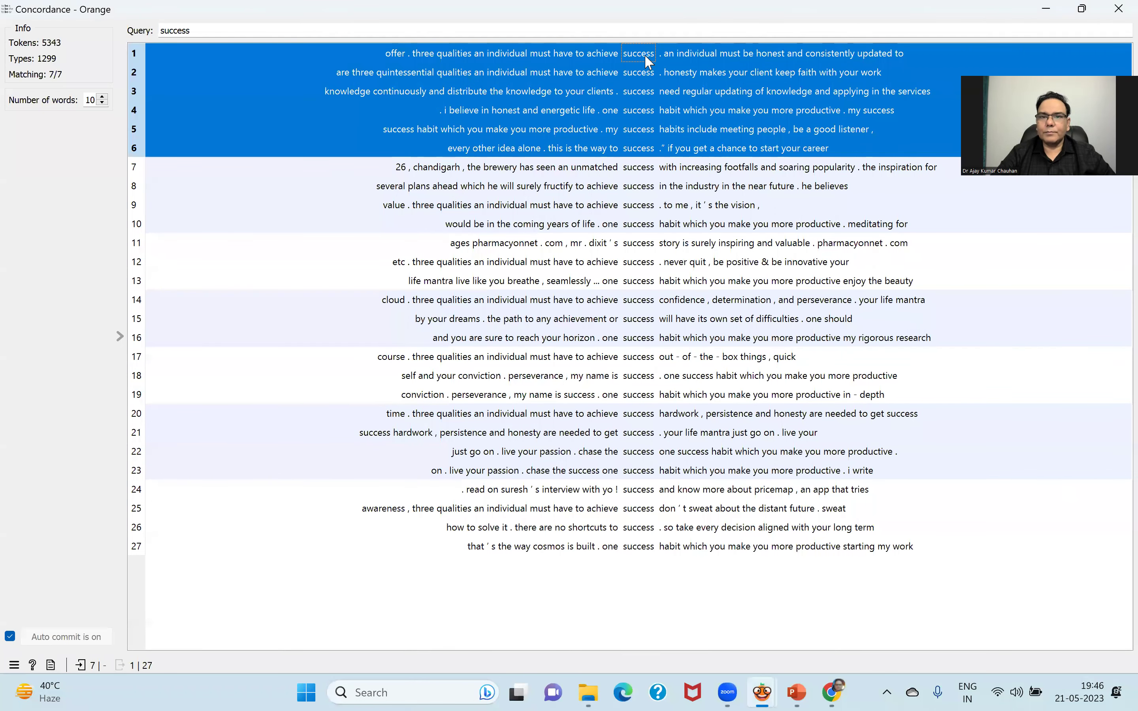
{"action": "left_click_drag", "start_coordinate": [637, 167], "coordinate": [638, 541]}
{"action": "left_click_drag", "start_coordinate": [638, 54], "coordinate": [332, 606]}
{"action": "left_click", "coordinate": [335, 602]}
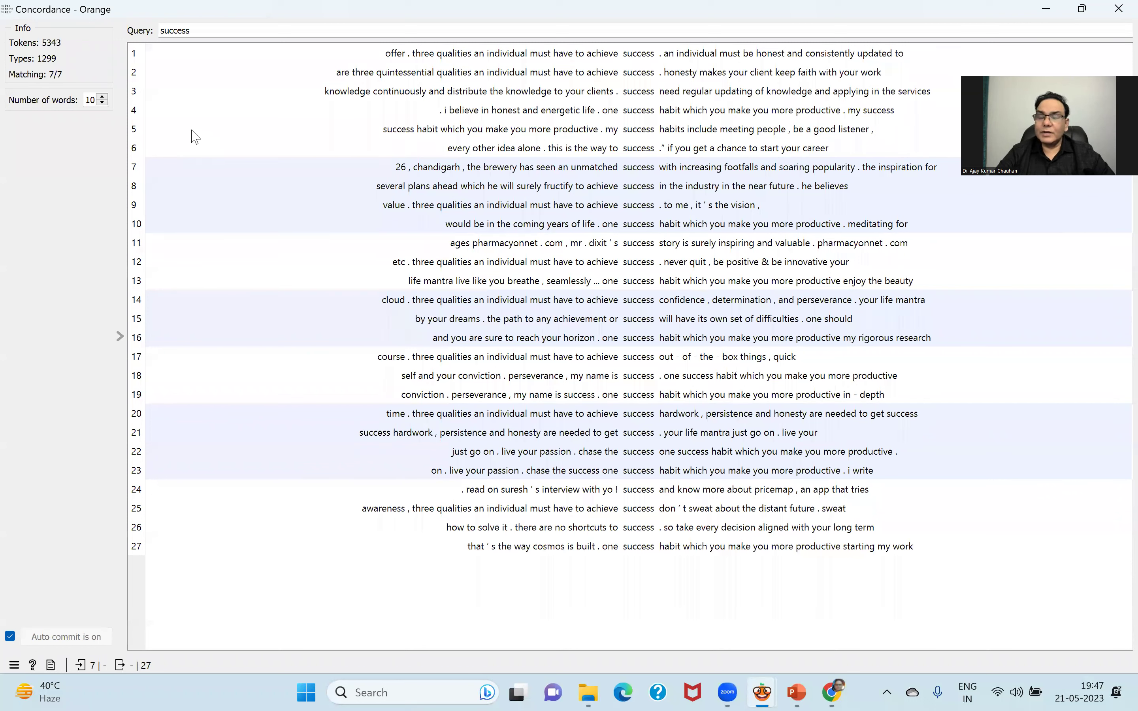
Reduce the Concordance number of words to 3 to compare shorter contexts, and raise it to 5
{"action": "left_click", "coordinate": [101, 103]}
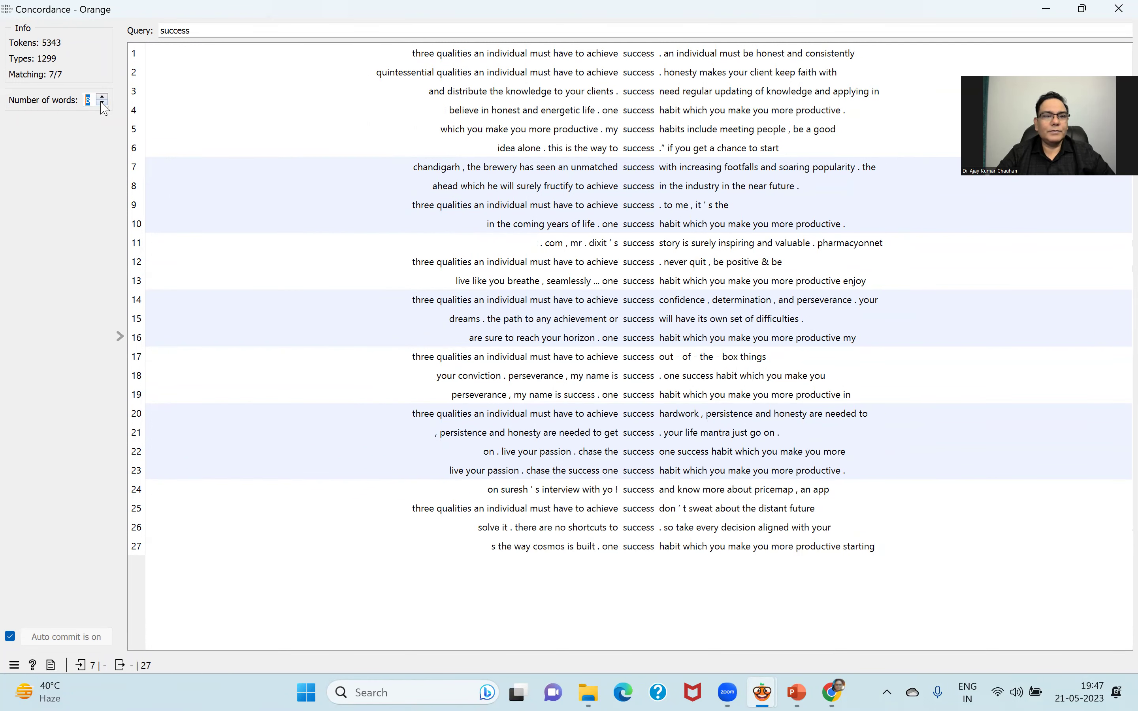
{"action": "left_click", "coordinate": [101, 103]}
{"action": "left_click", "coordinate": [101, 103]}
{"action": "left_click", "coordinate": [102, 103]}
{"action": "left_click", "coordinate": [102, 103]}
{"action": "left_click", "coordinate": [102, 103]}
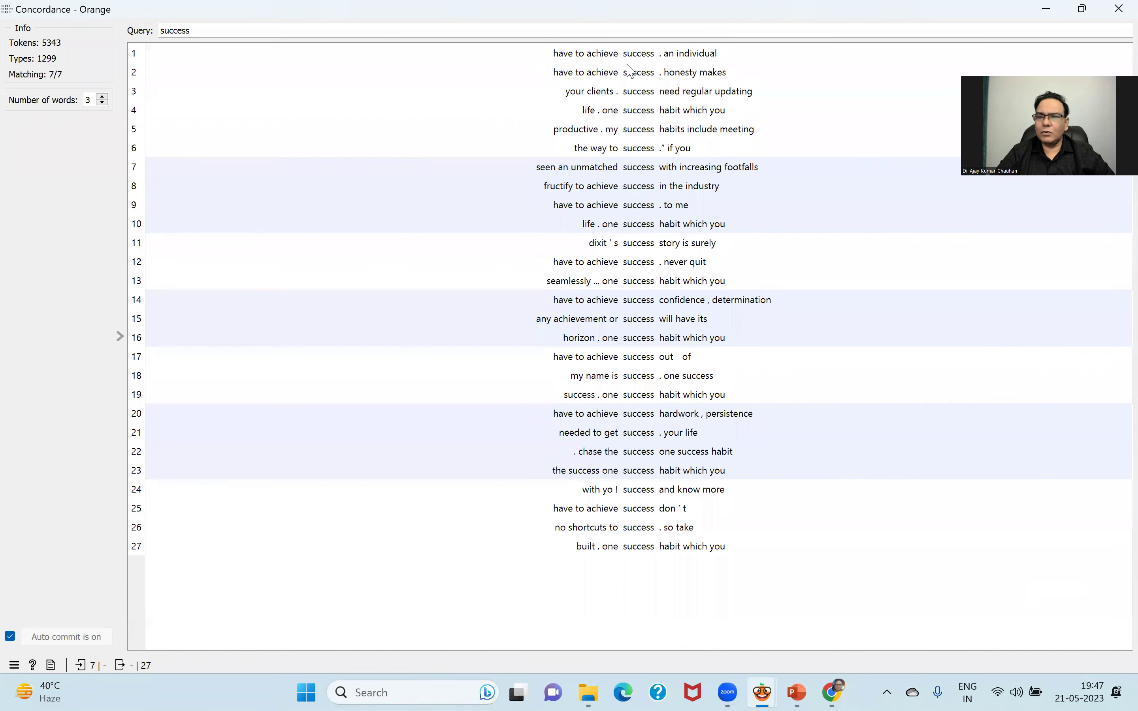
{"action": "left_click", "coordinate": [102, 98]}
{"action": "left_click", "coordinate": [102, 98]}
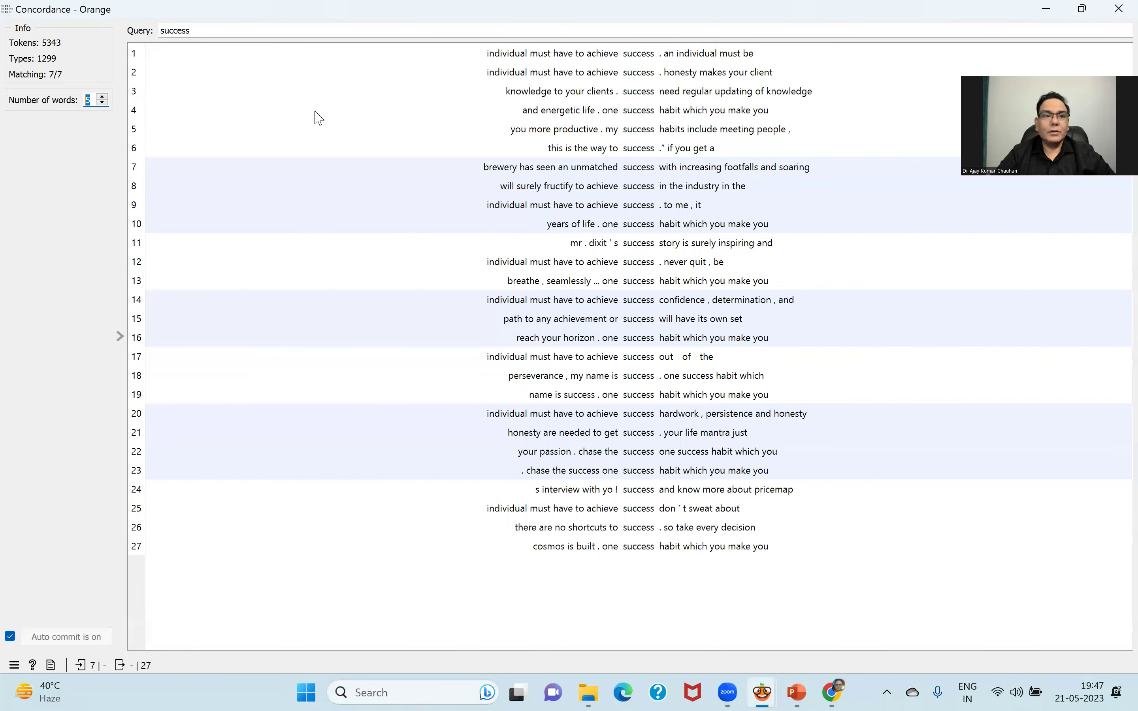
{"action": "scroll", "coordinate": [103, 99], "scroll_direction": "up", "scroll_amount": 5}
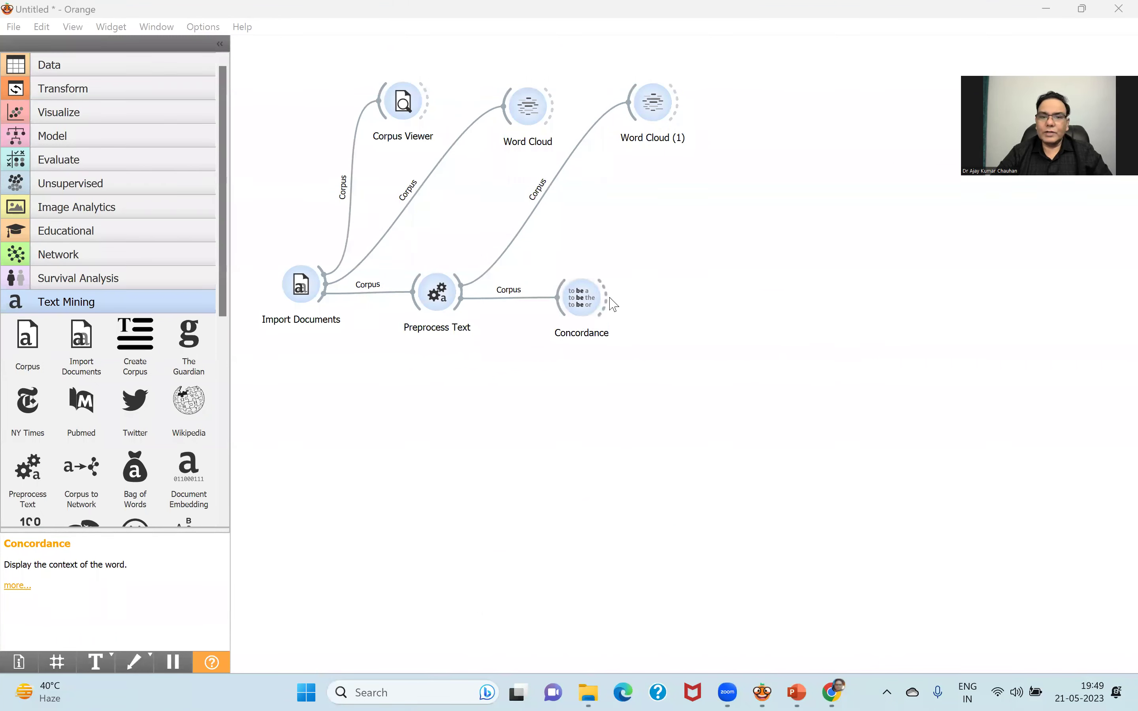
Move Concordance below the second Word Cloud, and link a Bag of Words widget to Preprocess Text in its place
{"action": "left_click_drag", "start_coordinate": [608, 298], "coordinate": [688, 202]}
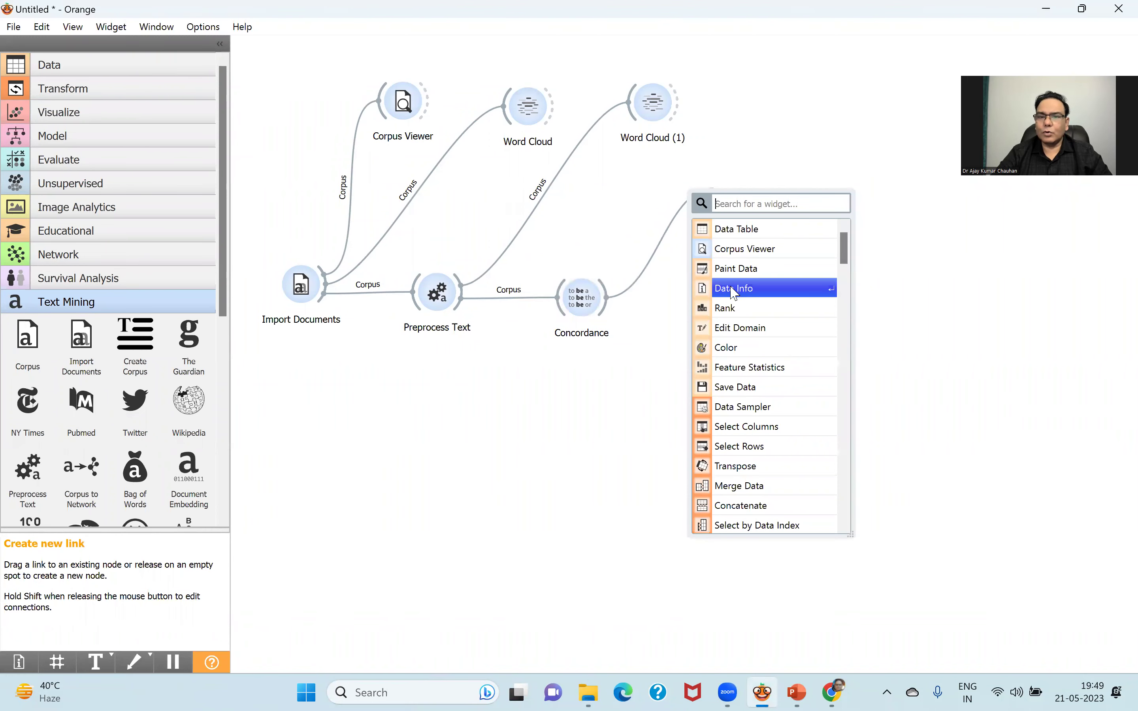
{"action": "left_click", "coordinate": [669, 202]}
{"action": "left_click_drag", "start_coordinate": [591, 298], "coordinate": [651, 182]}
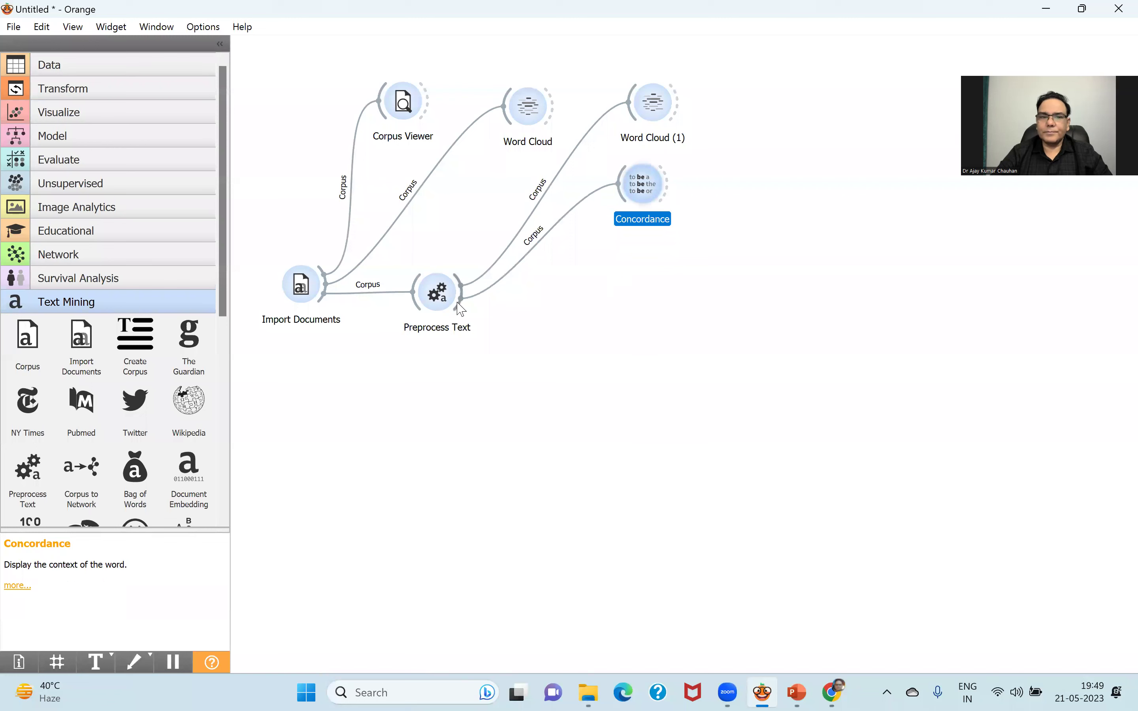
{"action": "left_click_drag", "start_coordinate": [460, 304], "coordinate": [644, 305]}
{"action": "left_click", "coordinate": [686, 364]}
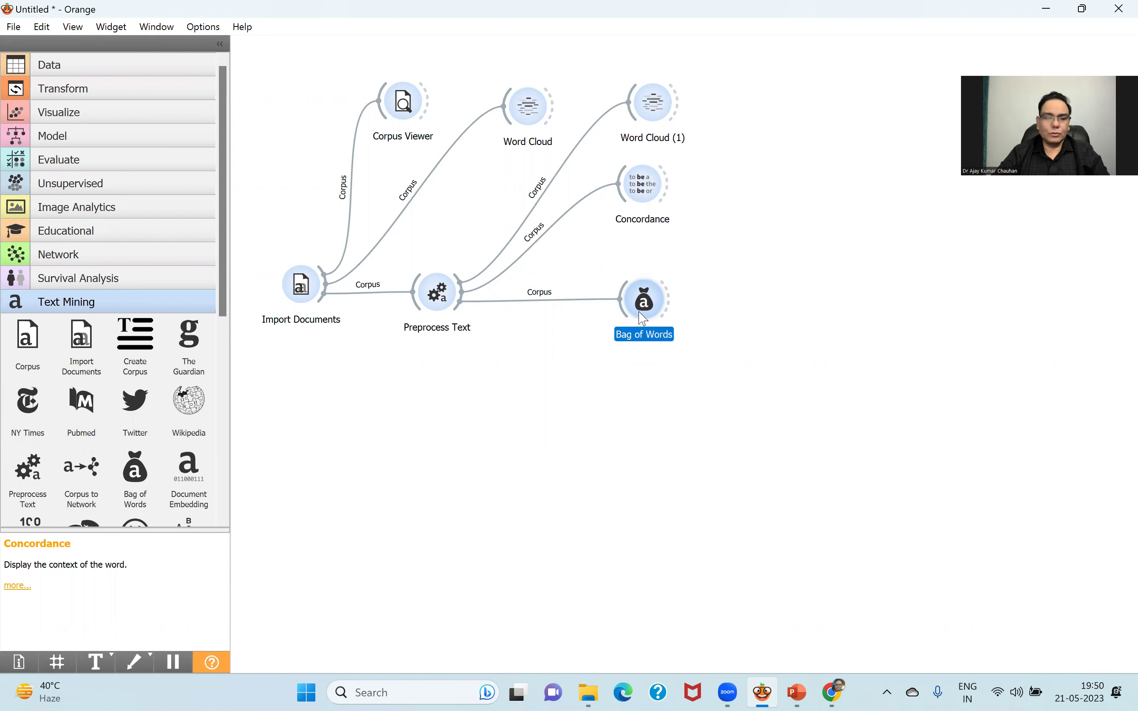
Link a third Word Cloud to Bag of Words, and view its words and weights
{"action": "left_click_drag", "start_coordinate": [668, 299], "coordinate": [794, 98]}
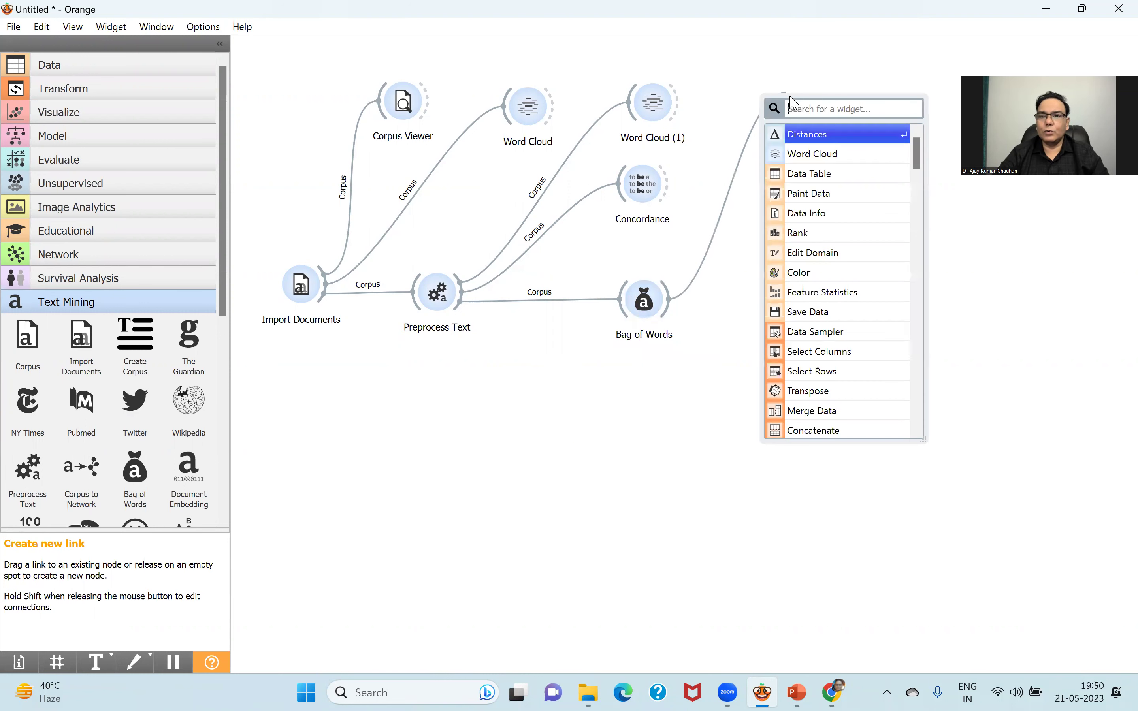
{"action": "left_click", "coordinate": [808, 158]}
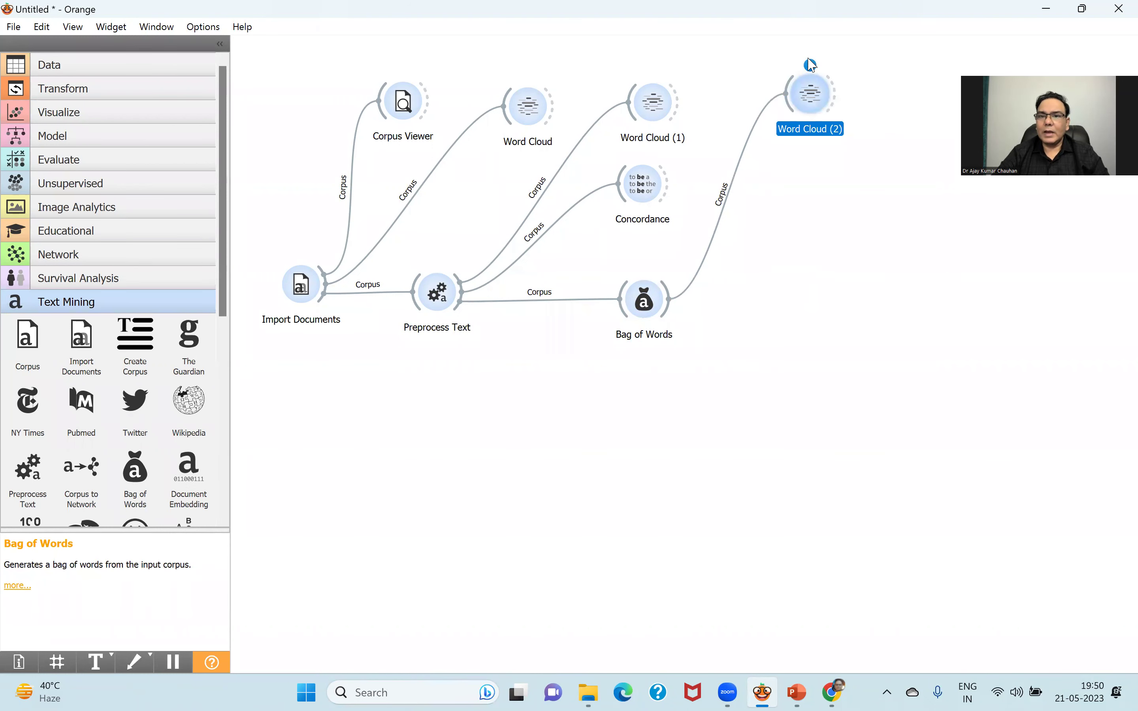
{"action": "double_click", "coordinate": [814, 100]}
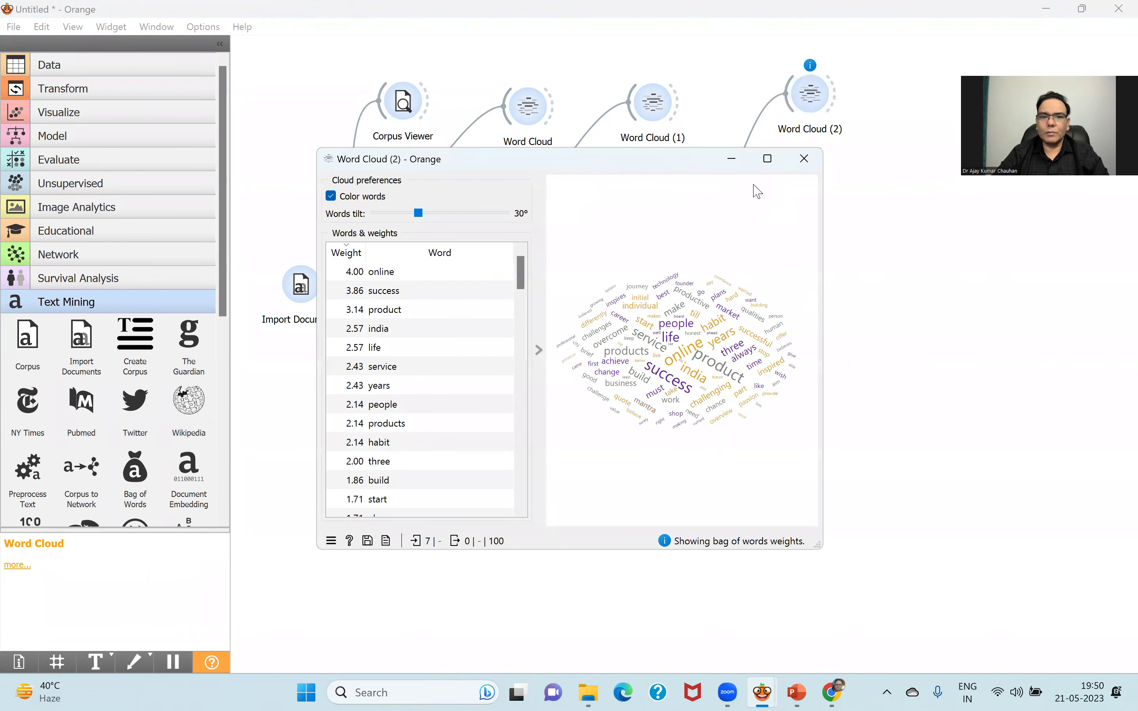
{"action": "left_click", "coordinate": [803, 158]}
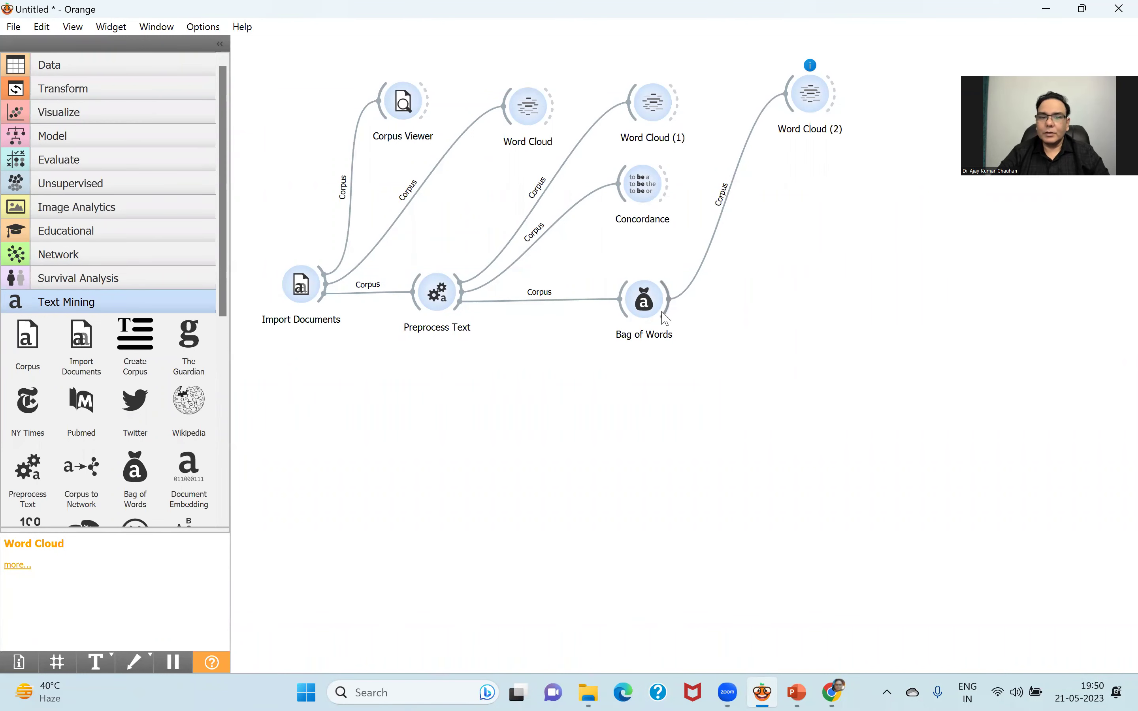
Link a Distances widget to Bag of Words, and place it just beside that widget
{"action": "left_click_drag", "start_coordinate": [670, 305], "coordinate": [787, 306]}
{"action": "left_click", "coordinate": [820, 349]}
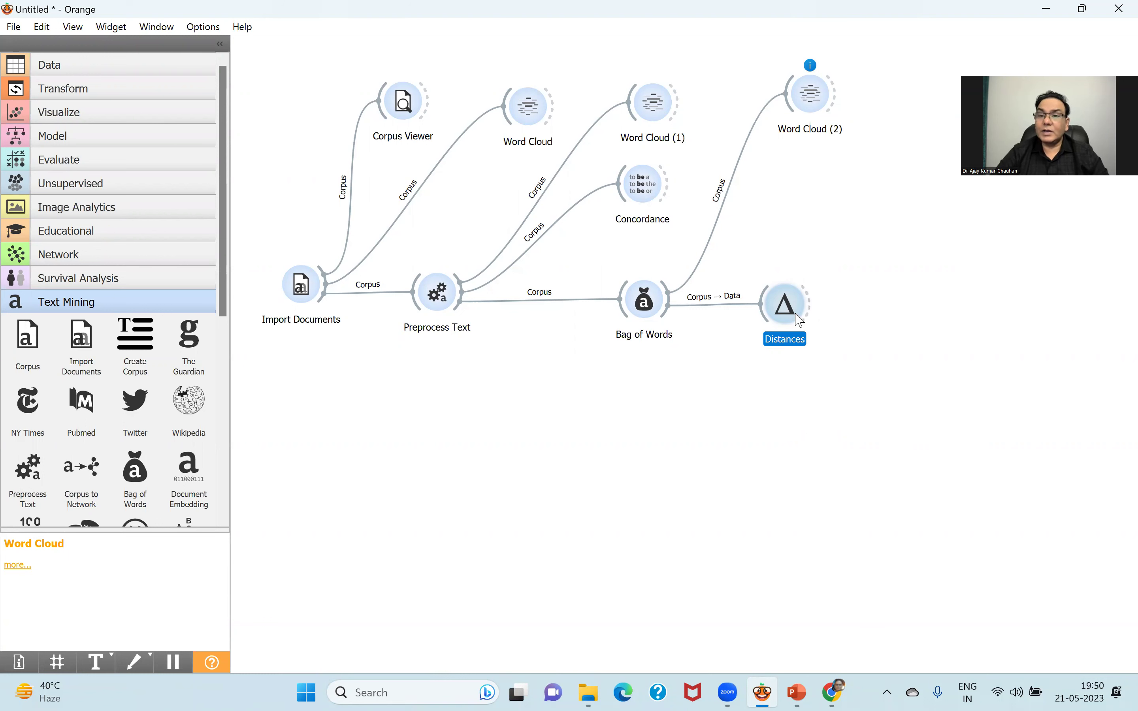
{"action": "left_click_drag", "start_coordinate": [791, 325], "coordinate": [772, 323]}
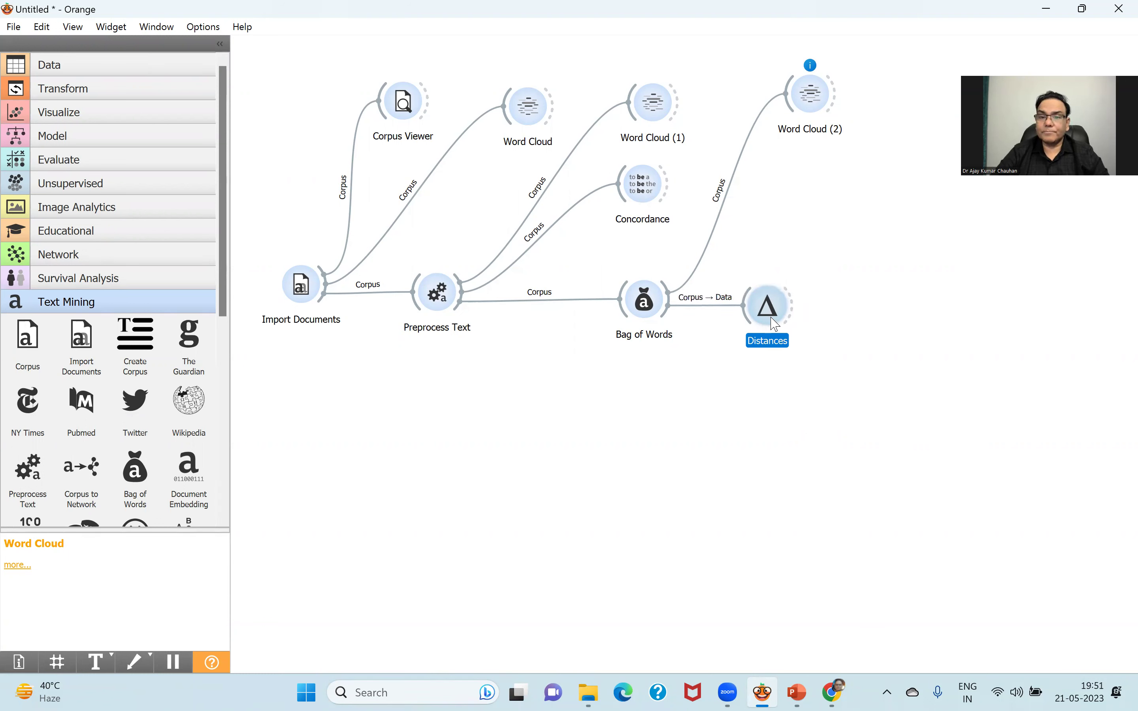
Try the Euclidean (normalized), Euclidean and Manhattan (normalized) metrics for Distances, and return to Cosine
{"action": "double_click", "coordinate": [765, 323]}
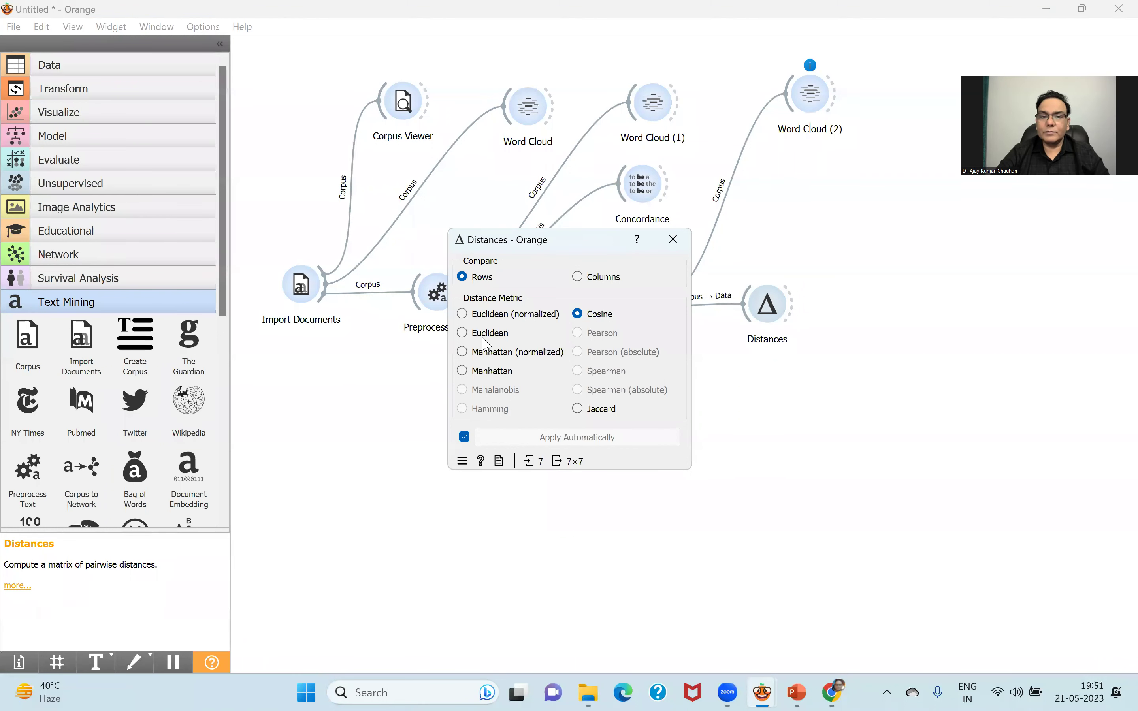
{"action": "left_click", "coordinate": [463, 314]}
{"action": "left_click", "coordinate": [462, 333]}
{"action": "left_click", "coordinate": [463, 352]}
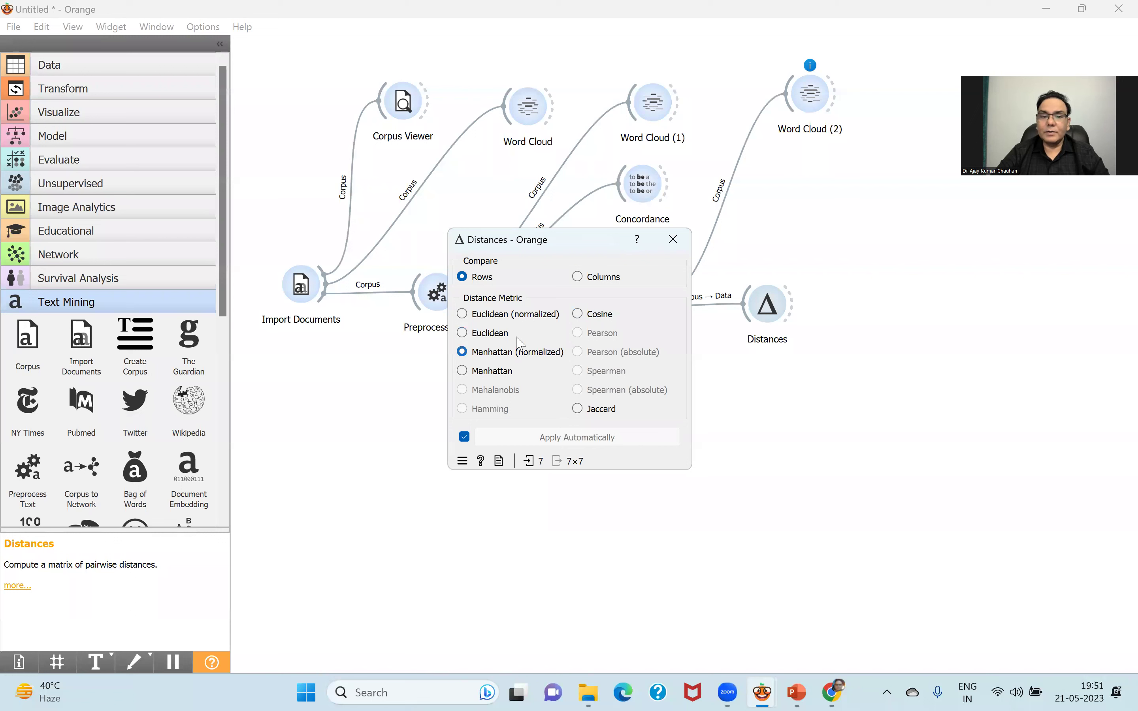
{"action": "left_click", "coordinate": [577, 314]}
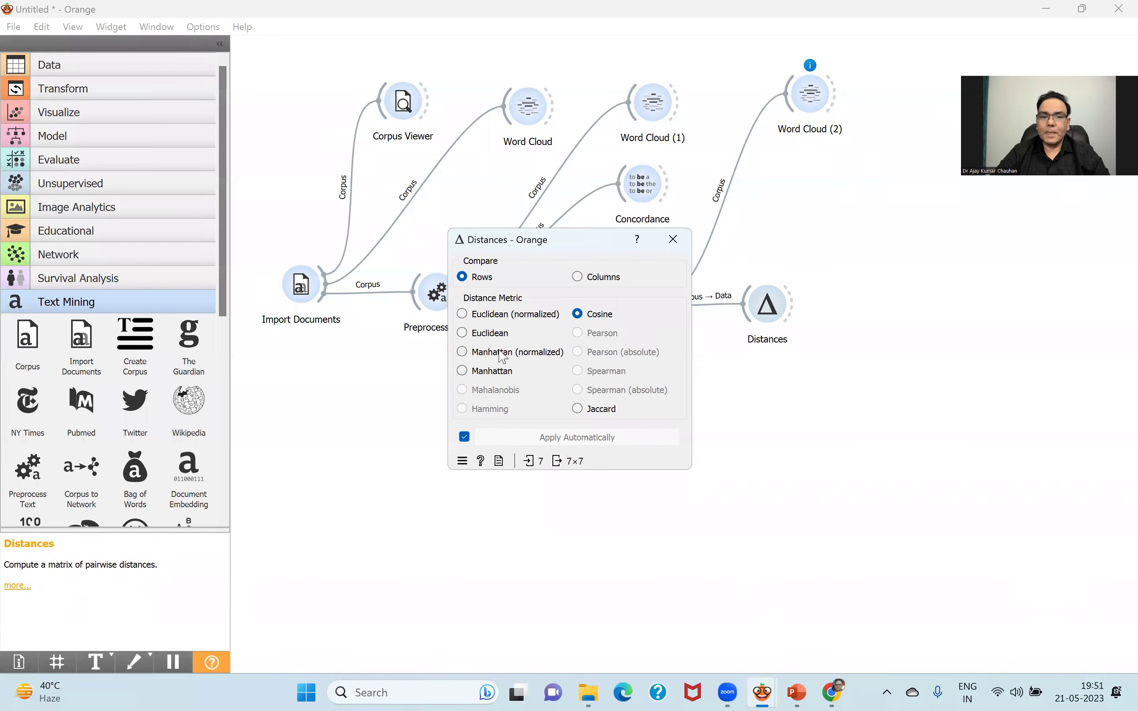
{"action": "left_click", "coordinate": [674, 241]}
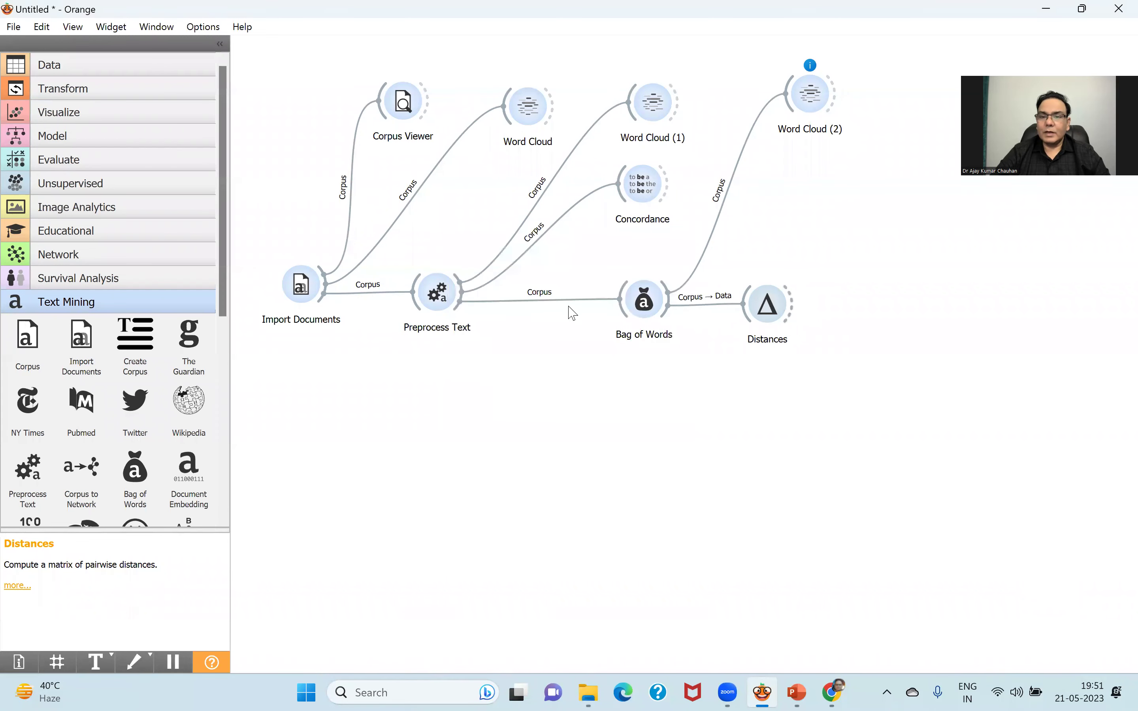
Review the Bag of Words settings and recheck the chosen metric in Distances
{"action": "double_click", "coordinate": [650, 307]}
{"action": "left_click", "coordinate": [657, 272]}
{"action": "double_click", "coordinate": [769, 308]}
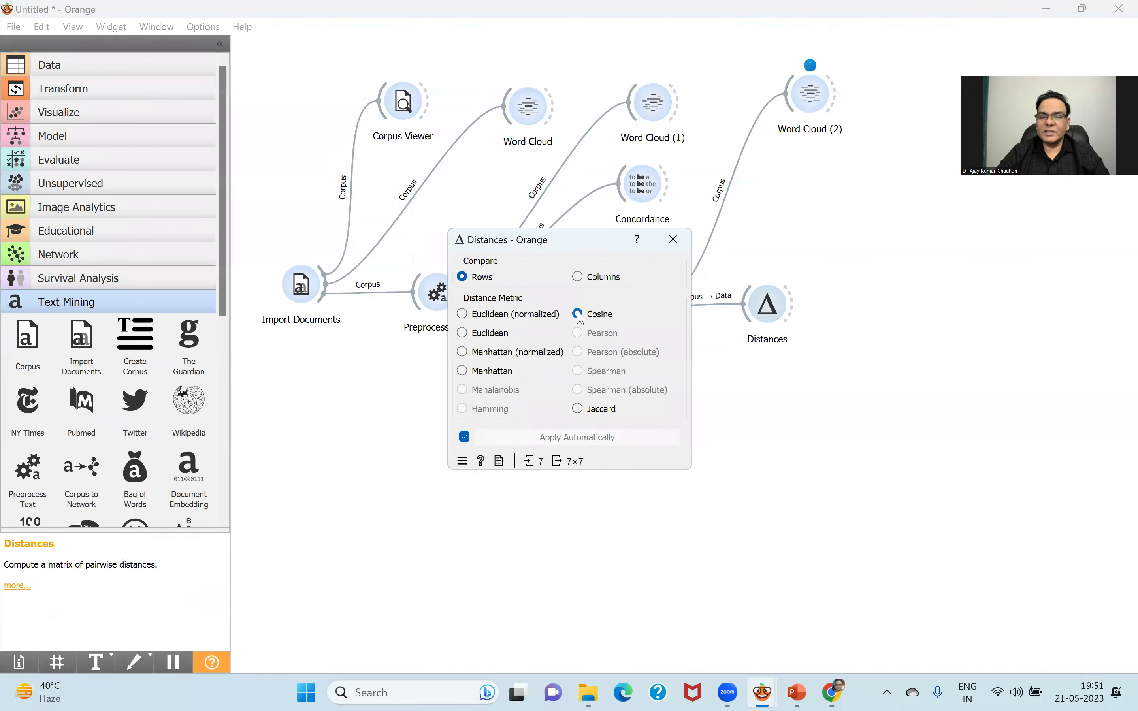
{"action": "left_click", "coordinate": [673, 240]}
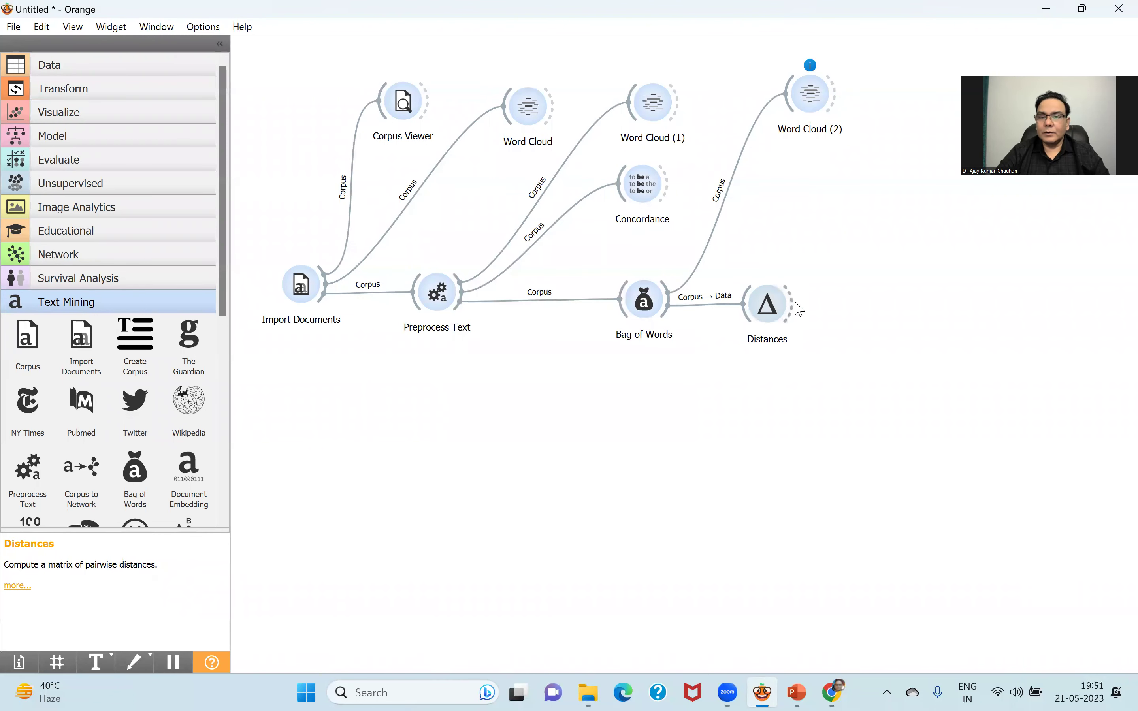
Link Hierarchical Clustering to Distances, maximize its dendrogram, and select the branch of documents 6, 1, 2 followed by the branch of 4, 3, 5
{"action": "left_click_drag", "start_coordinate": [795, 309], "coordinate": [888, 305]}
{"action": "left_click", "coordinate": [910, 342]}
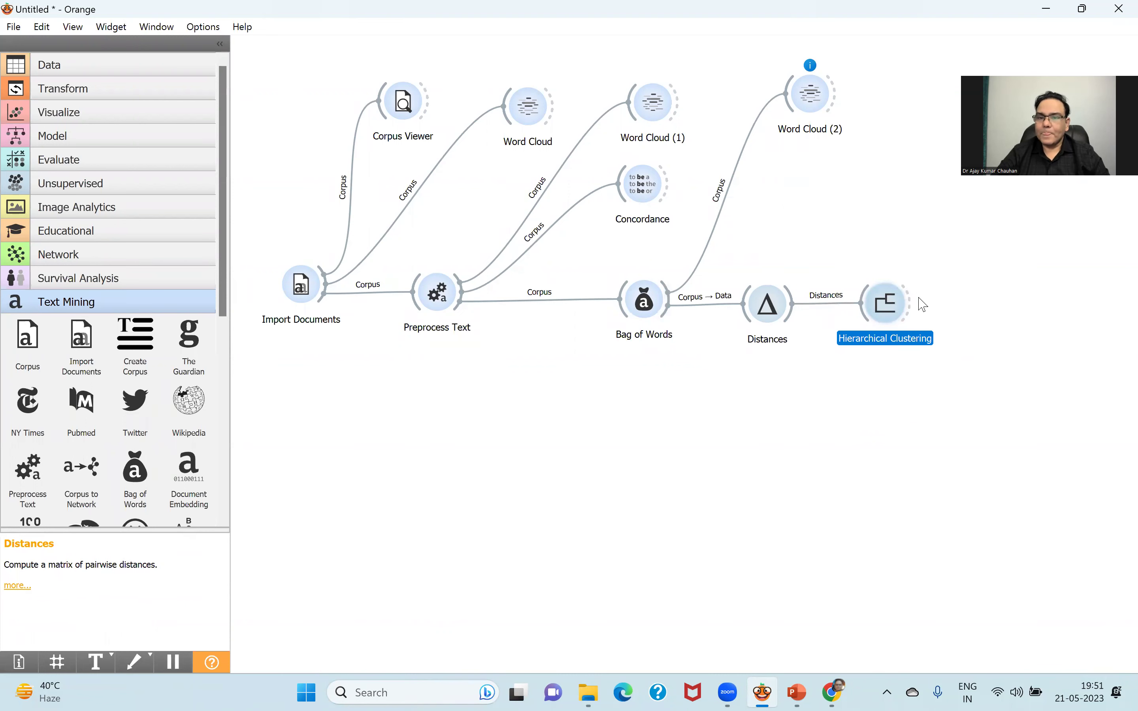
{"action": "double_click", "coordinate": [895, 311]}
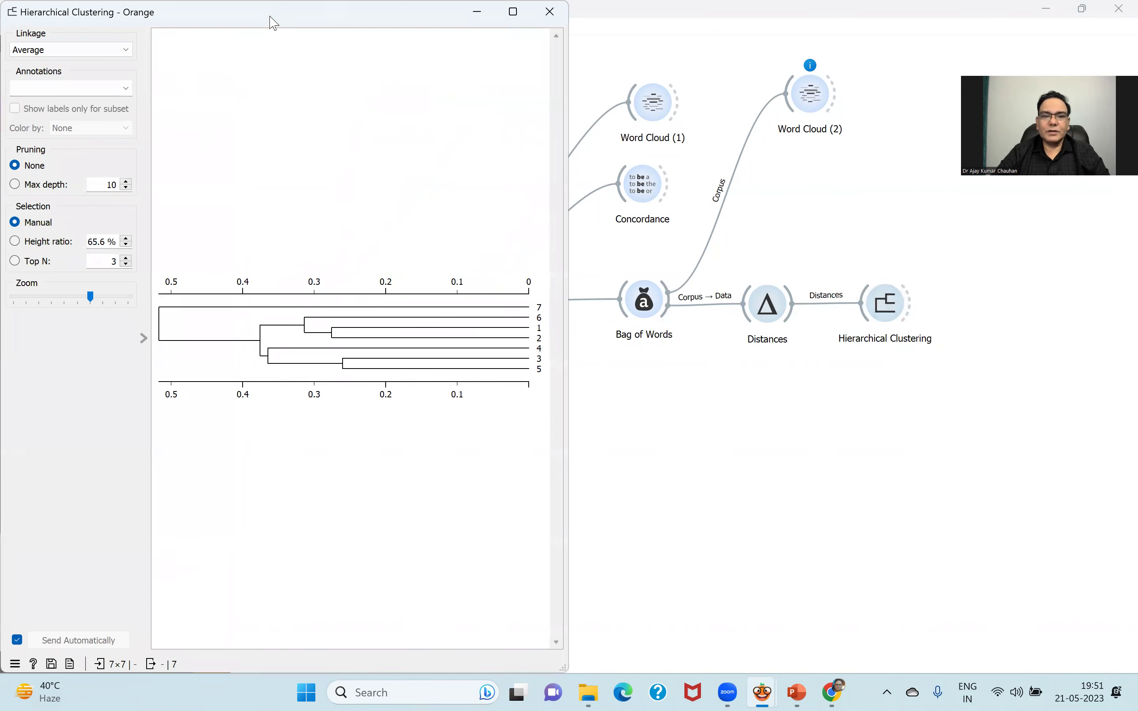
{"action": "key", "text": "super+Up"}
{"action": "left_click", "coordinate": [564, 326]}
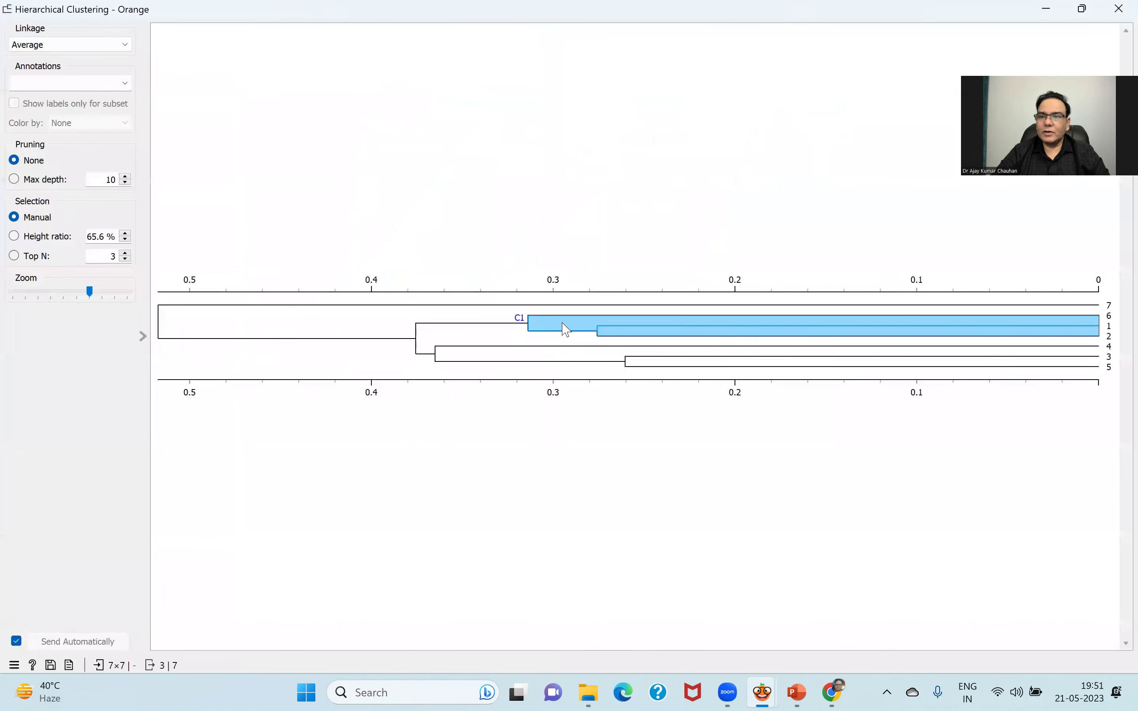
{"action": "left_click", "coordinate": [527, 362]}
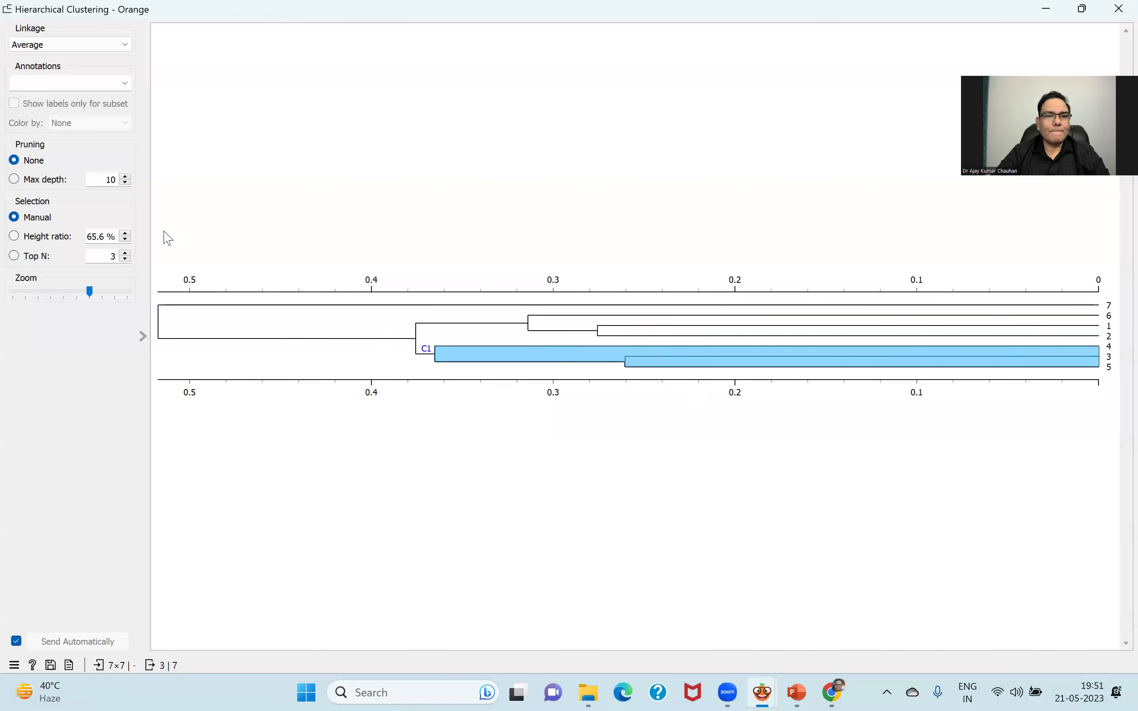
Prune the dendrogram to a maximum depth of 4
{"action": "left_click", "coordinate": [125, 177]}
{"action": "left_click", "coordinate": [125, 178]}
{"action": "left_click", "coordinate": [125, 177]}
{"action": "left_click", "coordinate": [125, 177]}
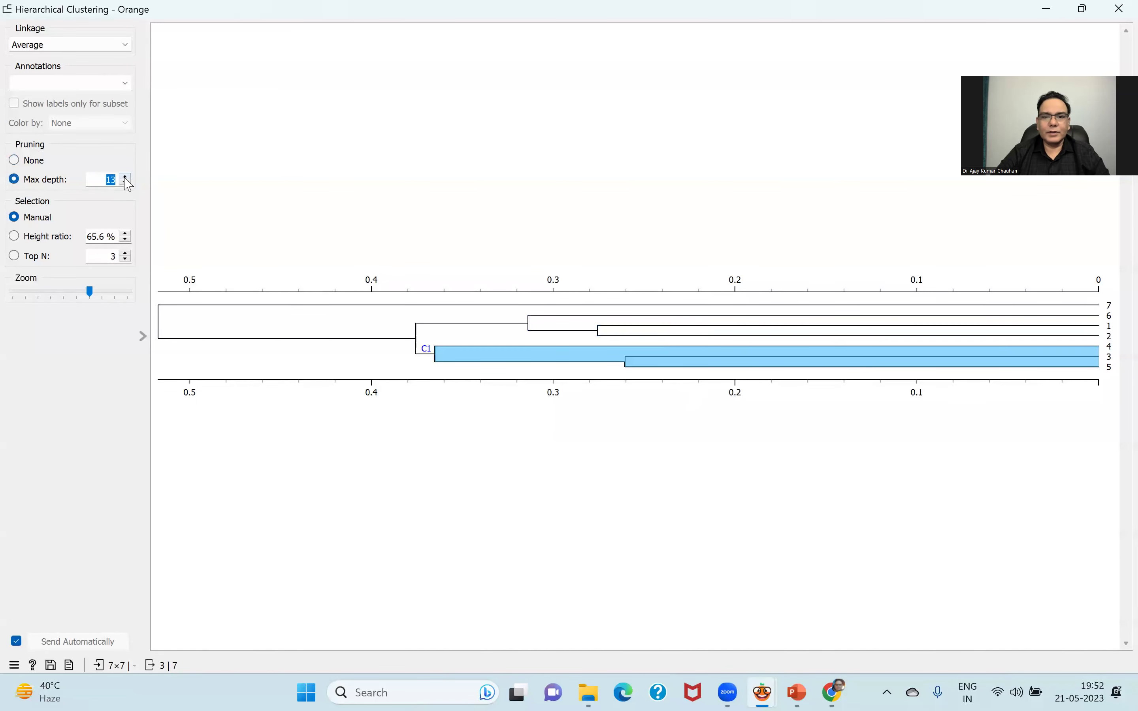
{"action": "left_click", "coordinate": [125, 183]}
{"action": "left_click", "coordinate": [124, 184]}
{"action": "left_click", "coordinate": [124, 184]}
{"action": "left_click", "coordinate": [124, 184]}
{"action": "left_click", "coordinate": [124, 184]}
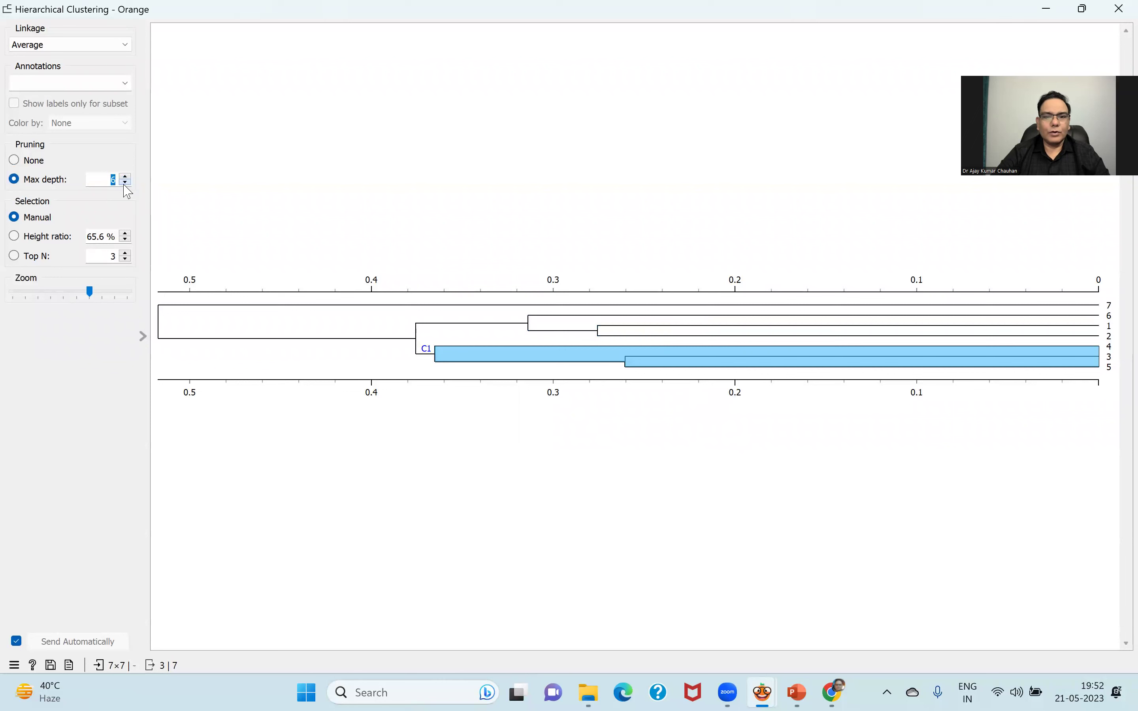
Compare the 65.6 % height ratio selection with Top N values from 1 to 7, and set Top N to 3
{"action": "left_click", "coordinate": [15, 237]}
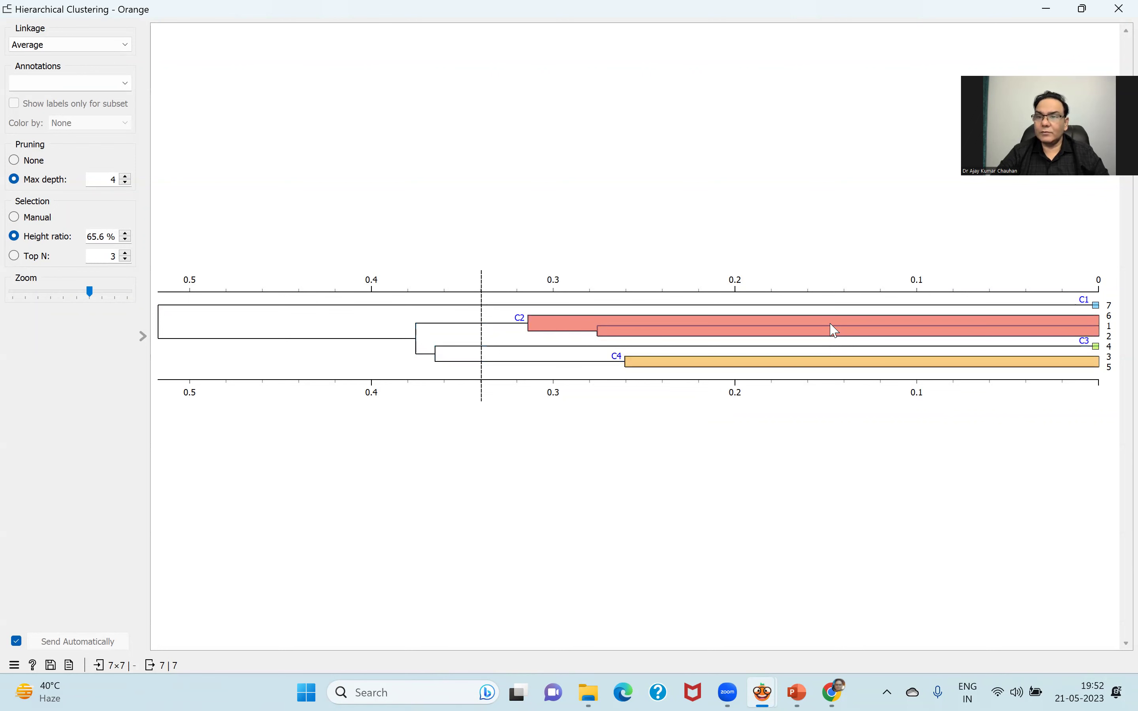
{"action": "left_click", "coordinate": [14, 257]}
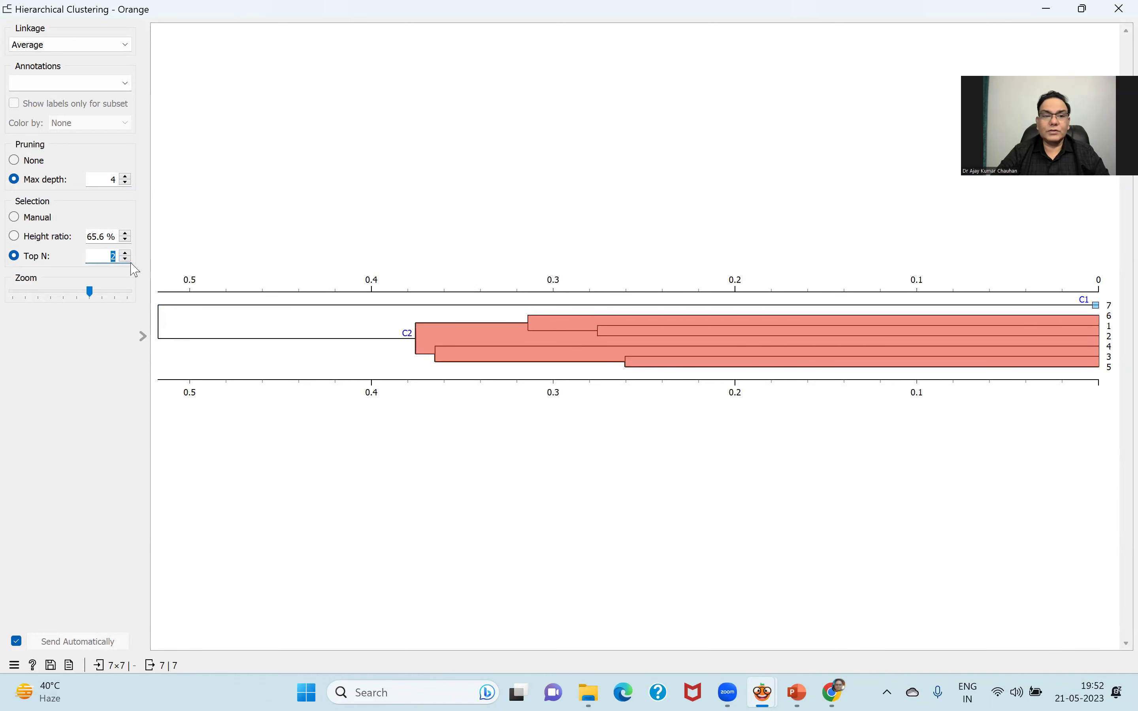
{"action": "left_click", "coordinate": [126, 260]}
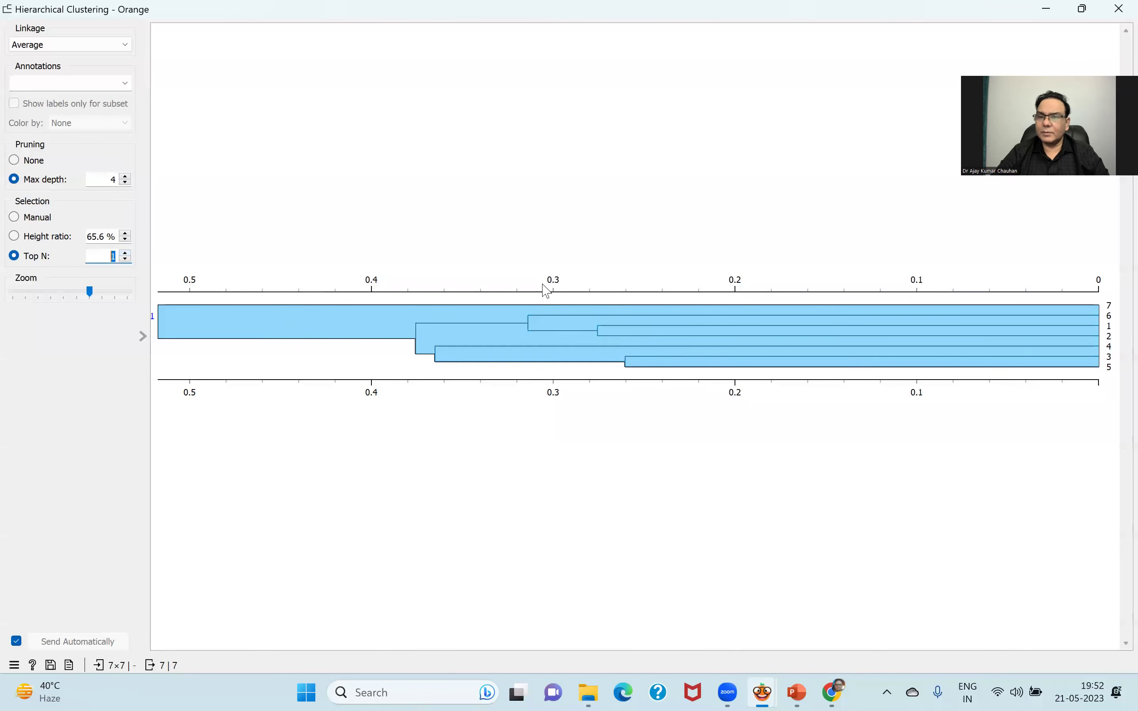
{"action": "left_click", "coordinate": [125, 253]}
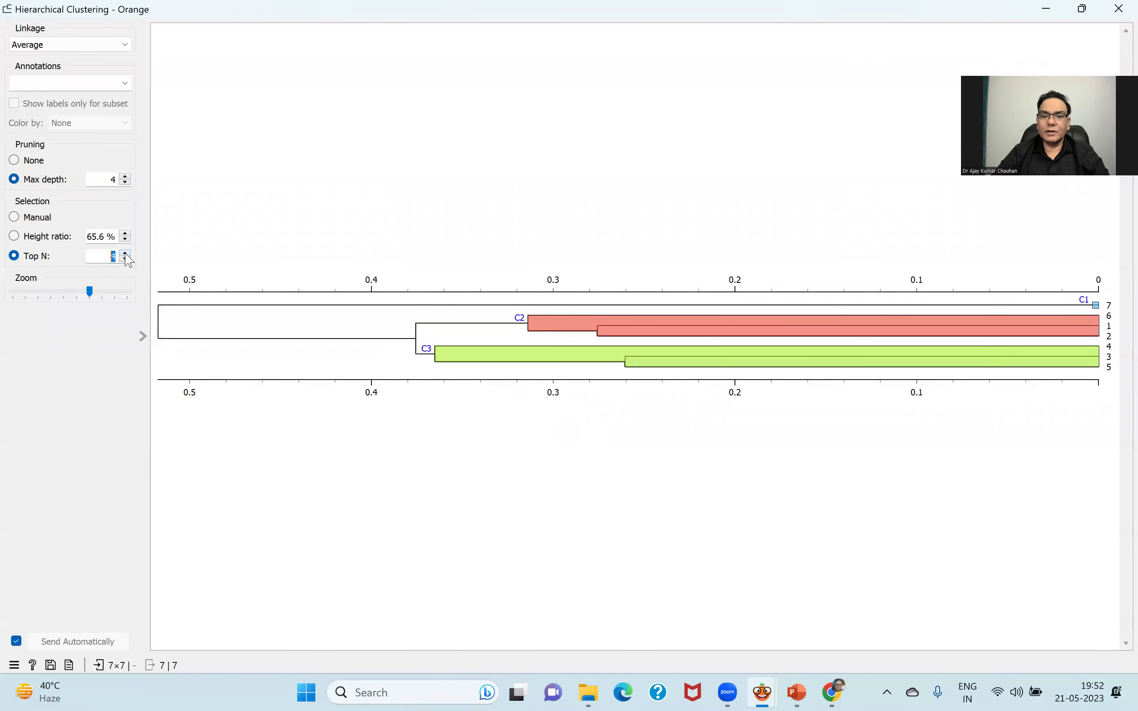
{"action": "left_click", "coordinate": [125, 254]}
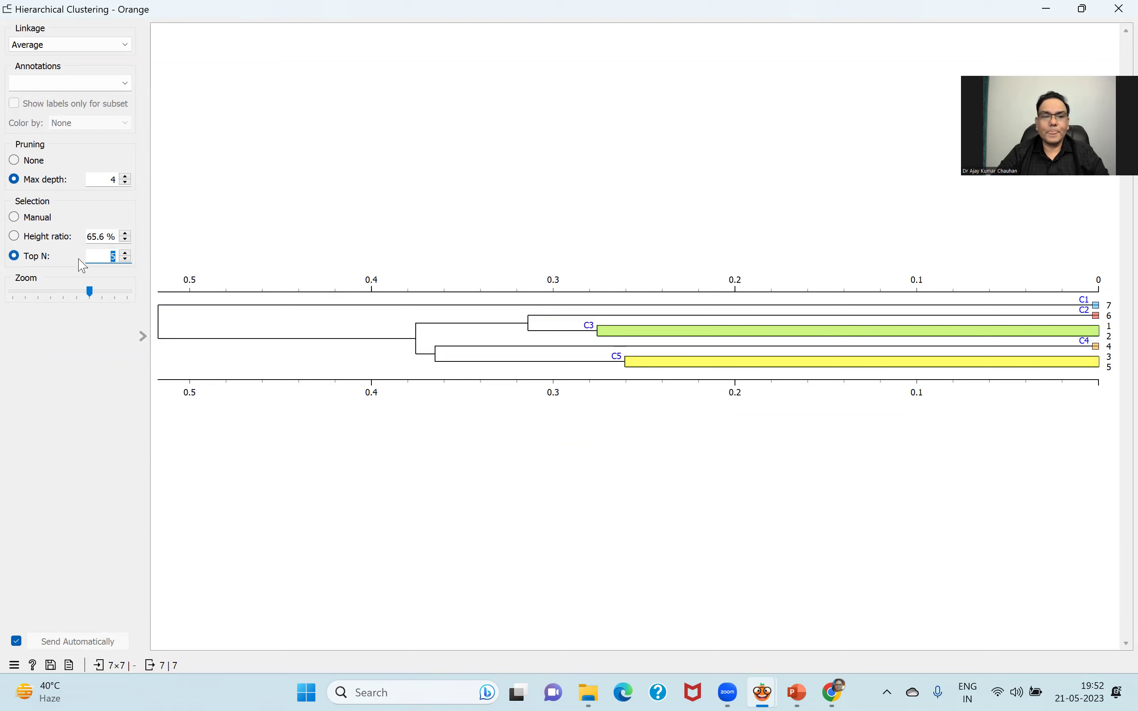
{"action": "left_click", "coordinate": [124, 254]}
{"action": "left_click", "coordinate": [124, 254]}
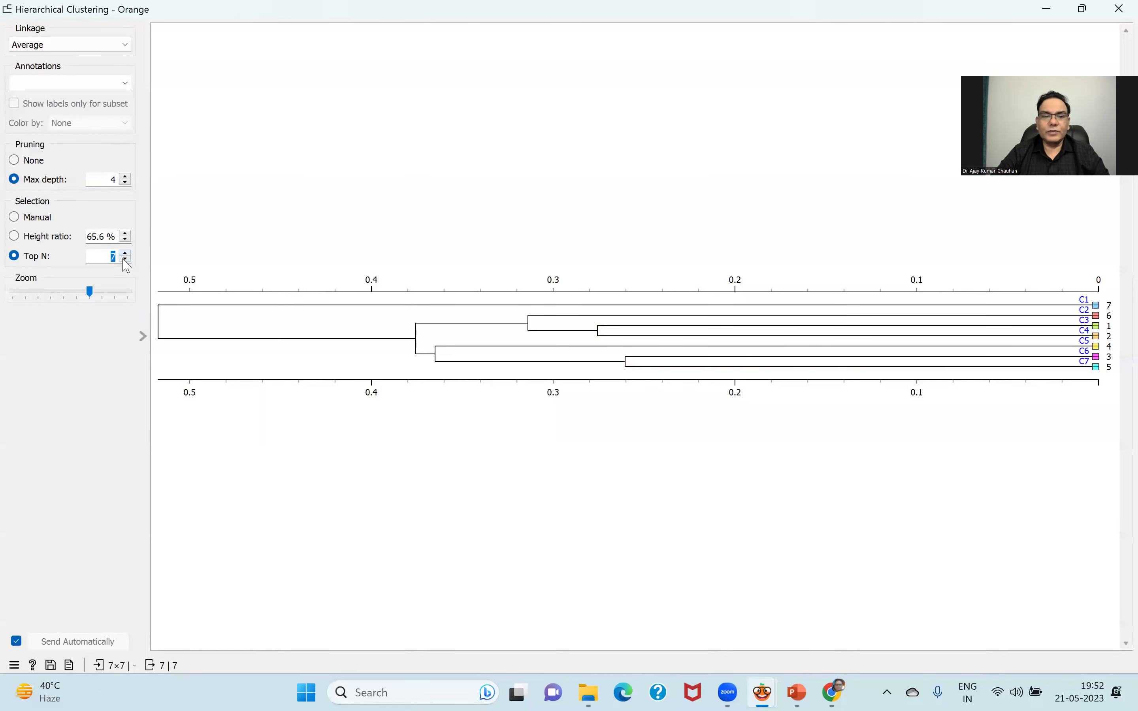
{"action": "left_click", "coordinate": [124, 259]}
{"action": "left_click", "coordinate": [124, 259]}
{"action": "left_click", "coordinate": [125, 260]}
{"action": "left_click", "coordinate": [124, 259]}
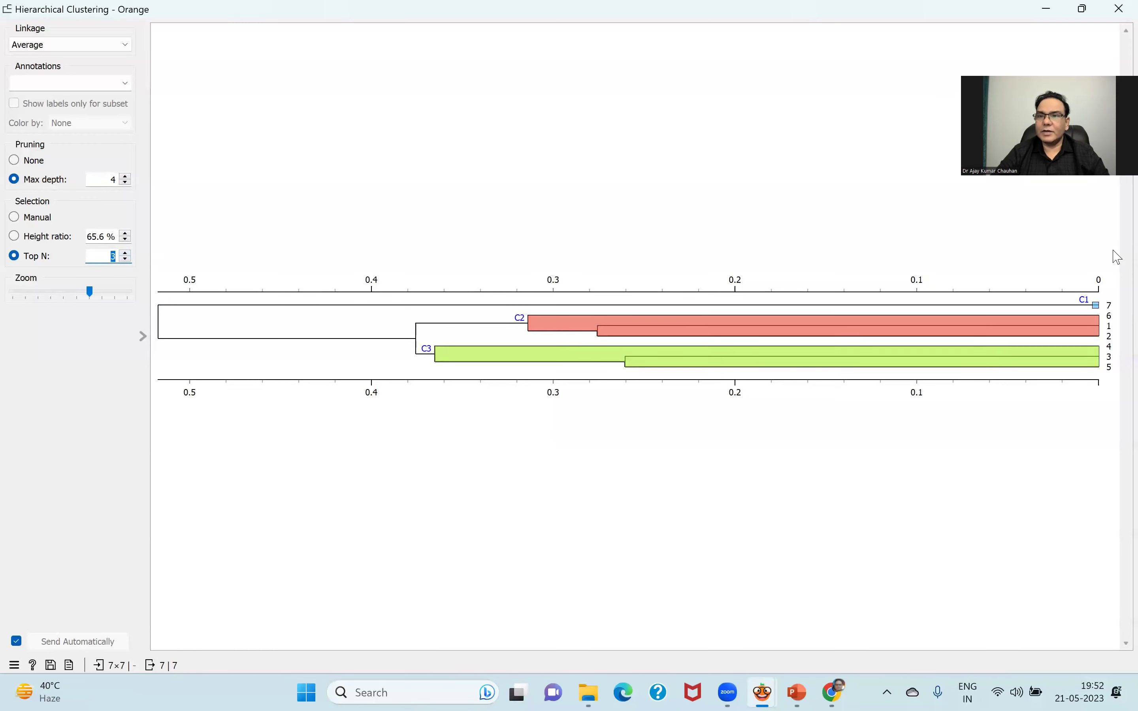
Restore the Hierarchical Clustering window to its smaller size, and collapse its settings area
{"action": "mouse_move", "coordinate": [1081, 9]}
{"action": "left_click", "coordinate": [982, 51]}
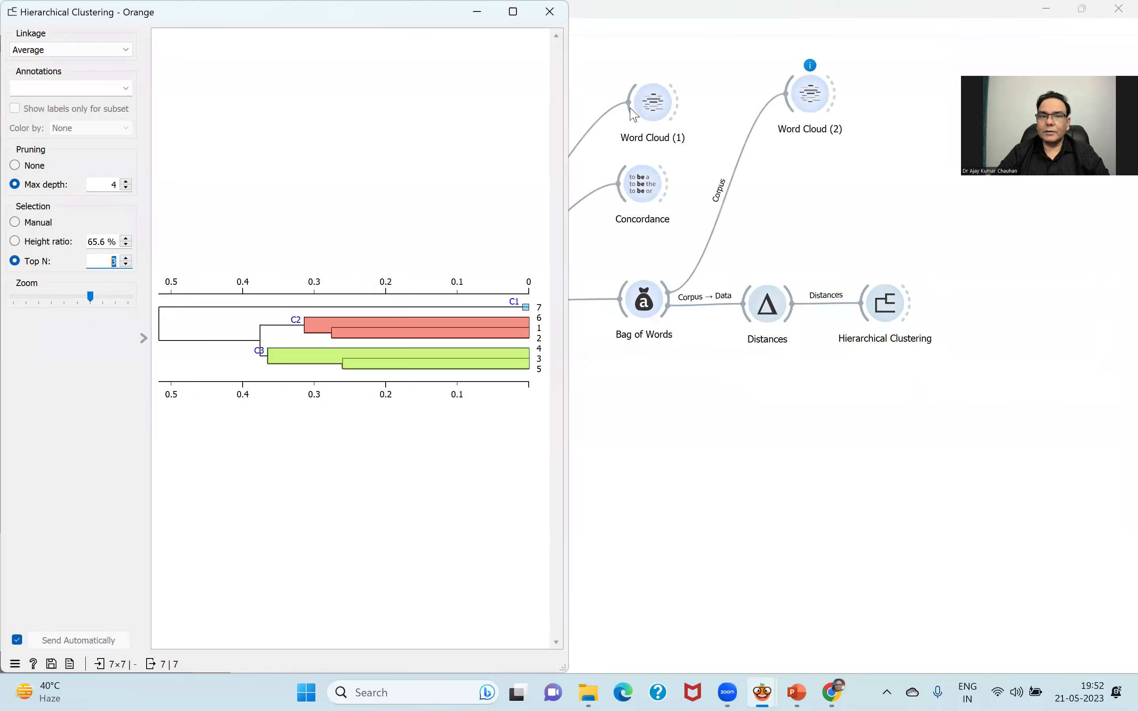
{"action": "left_click", "coordinate": [144, 338]}
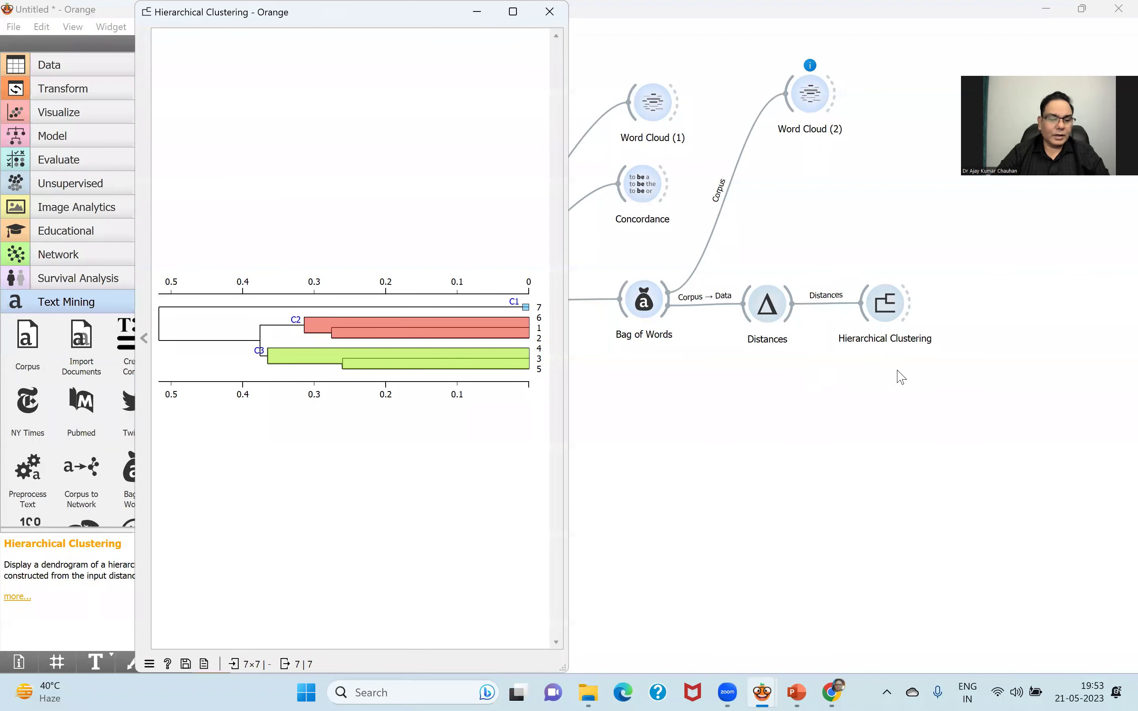
Link a second Corpus Viewer to the selected data of Hierarchical Clustering, and open it
{"action": "left_click_drag", "start_coordinate": [908, 307], "coordinate": [1006, 309]}
{"action": "left_click", "coordinate": [1039, 358]}
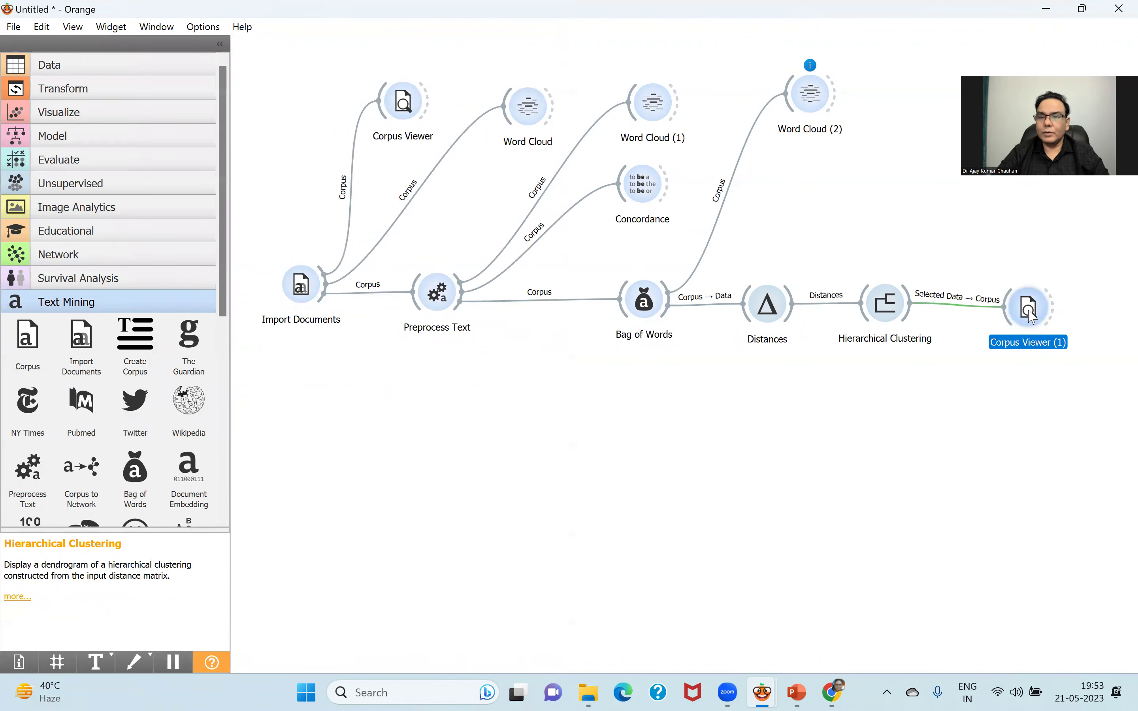
{"action": "double_click", "coordinate": [1027, 306]}
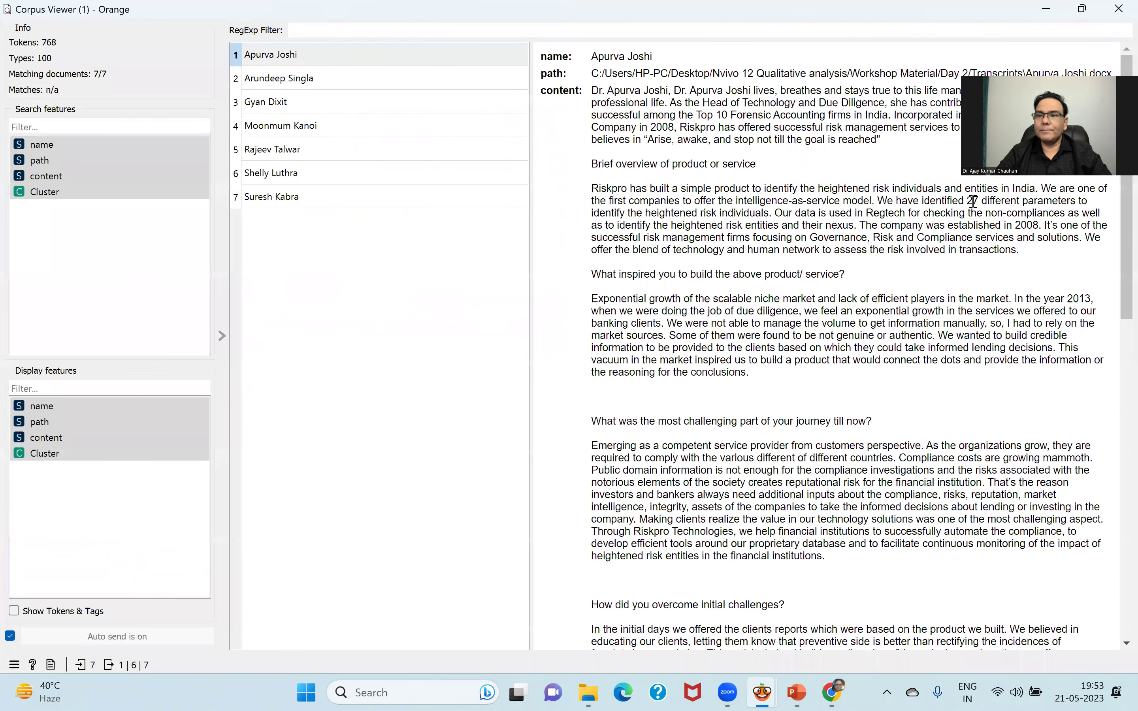
Shrink the new Corpus Viewer window, collapse its settings area, and move it over the widget toolbox
{"action": "left_click", "coordinate": [1081, 9]}
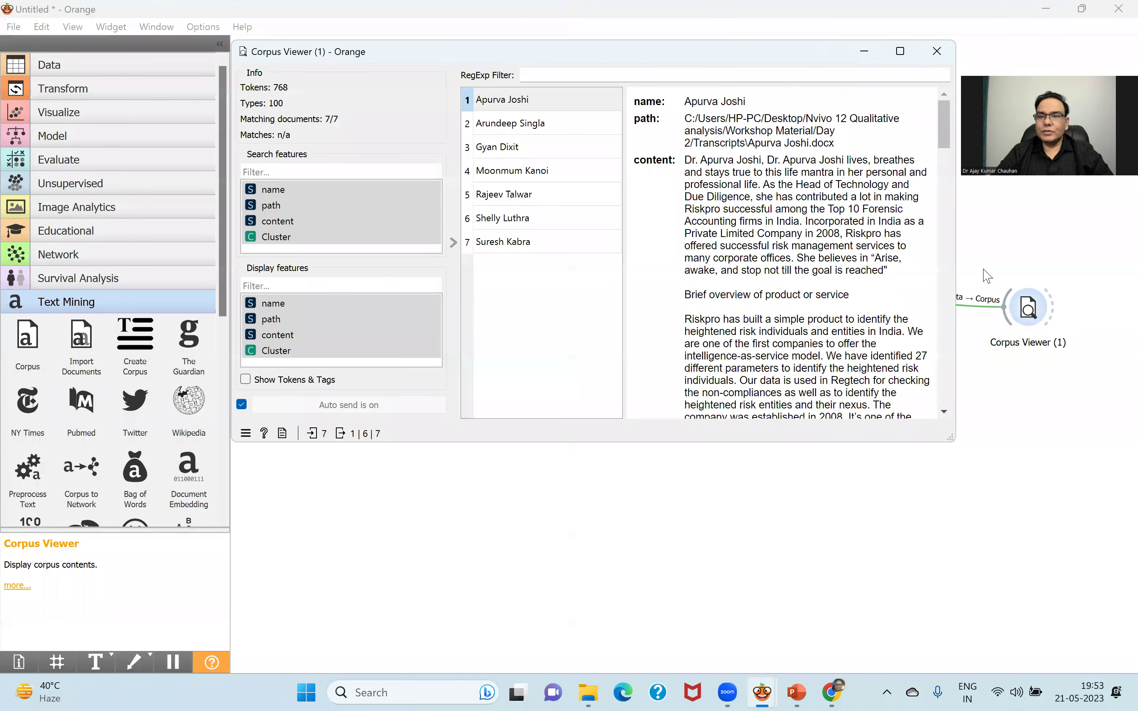
{"action": "left_click", "coordinate": [453, 243]}
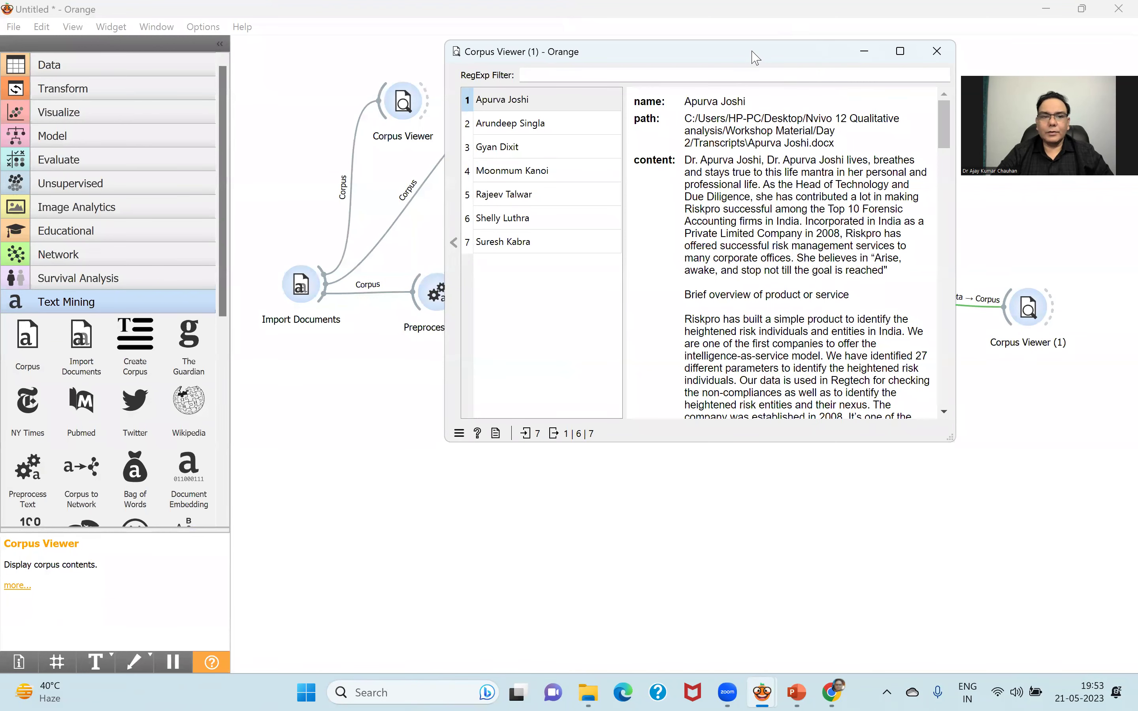
{"action": "left_click_drag", "start_coordinate": [755, 57], "coordinate": [337, 78]}
Bring the Hierarchical Clustering dendrogram to the front, view its clusters at full size, and restore the window
{"action": "mouse_move", "coordinate": [771, 686]}
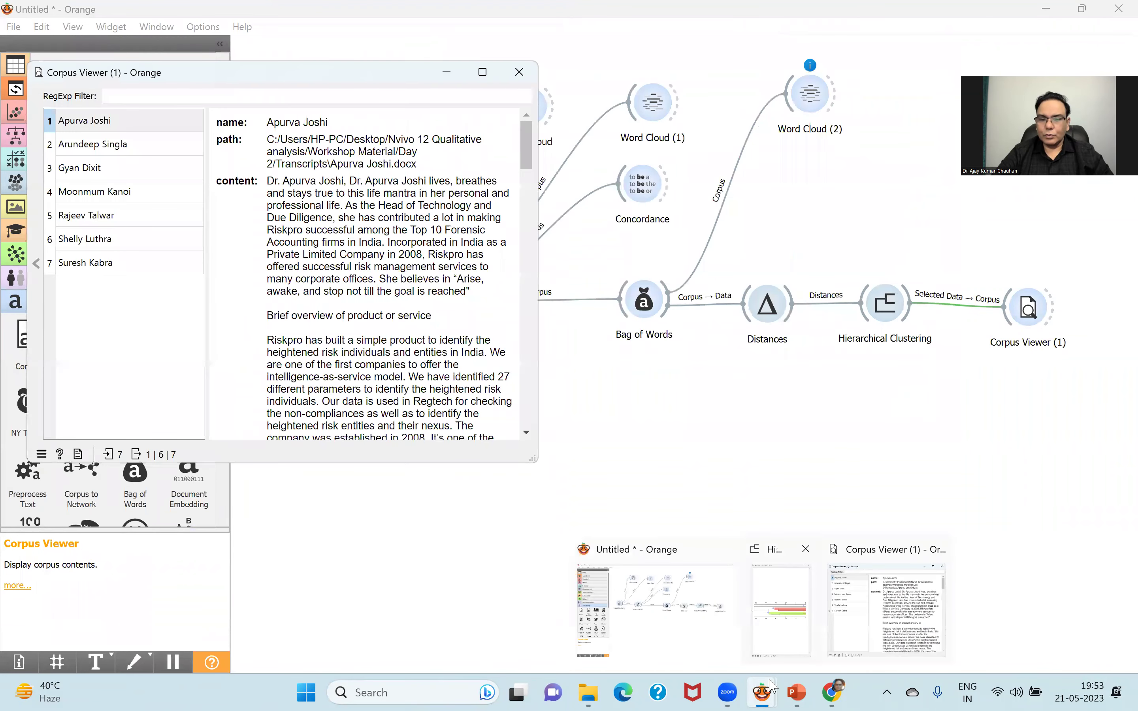
{"action": "left_click", "coordinate": [780, 610]}
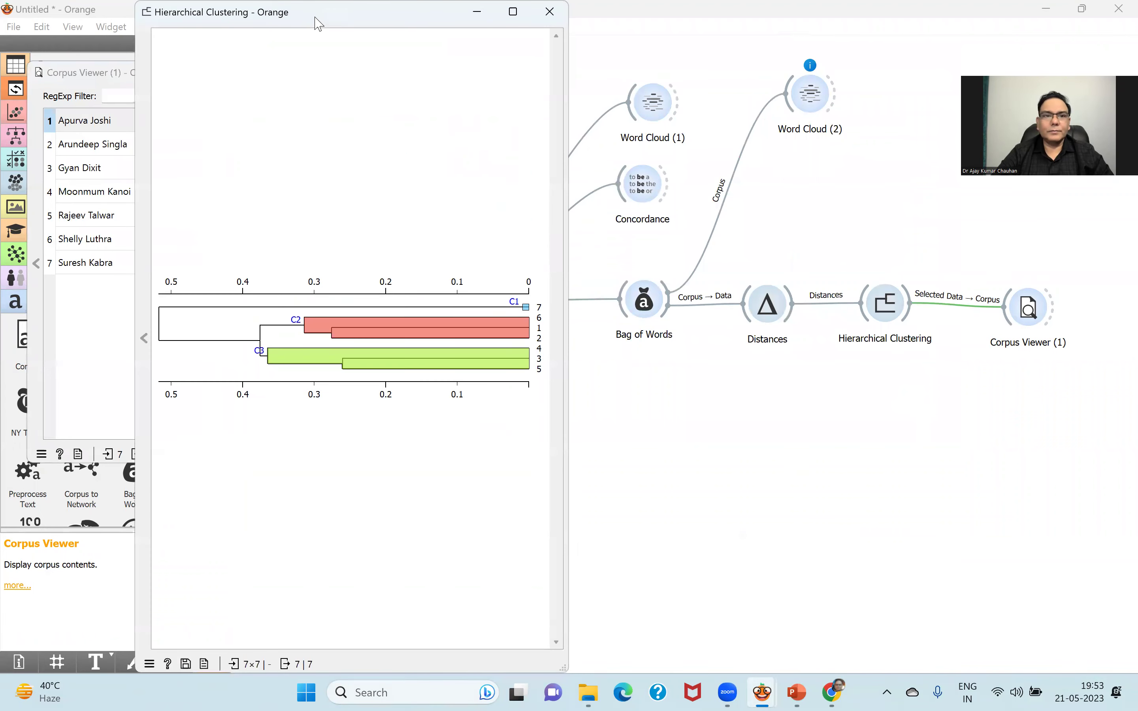
{"action": "key", "text": "super+Up"}
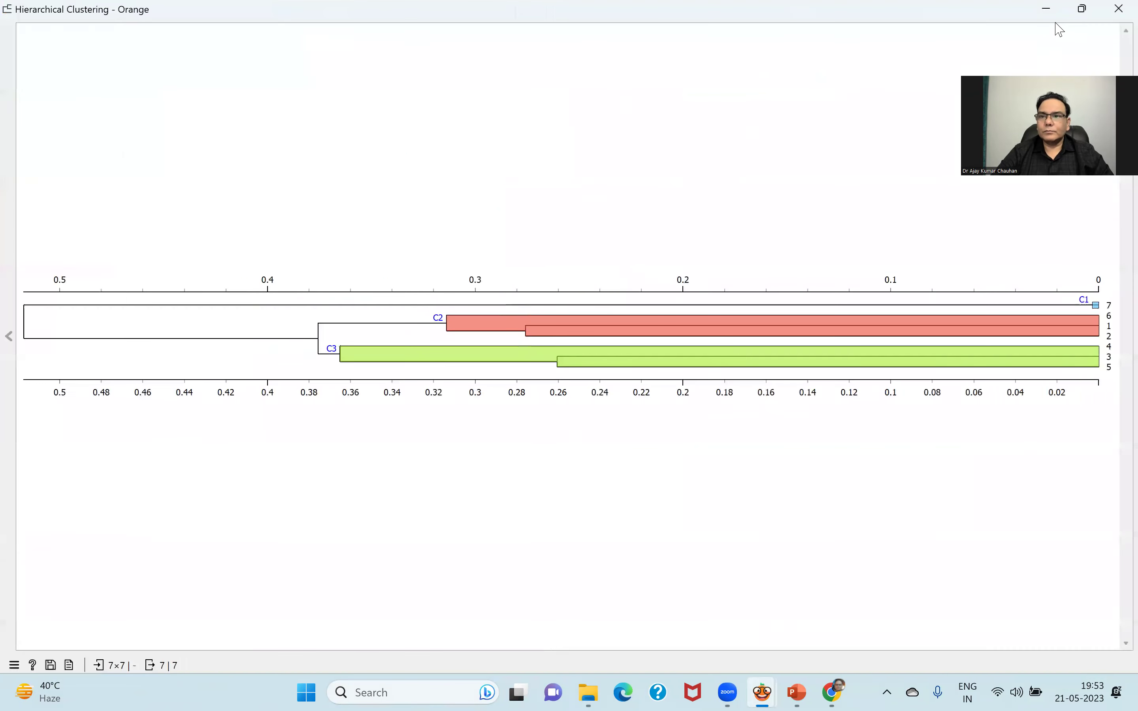
{"action": "left_click", "coordinate": [1081, 11]}
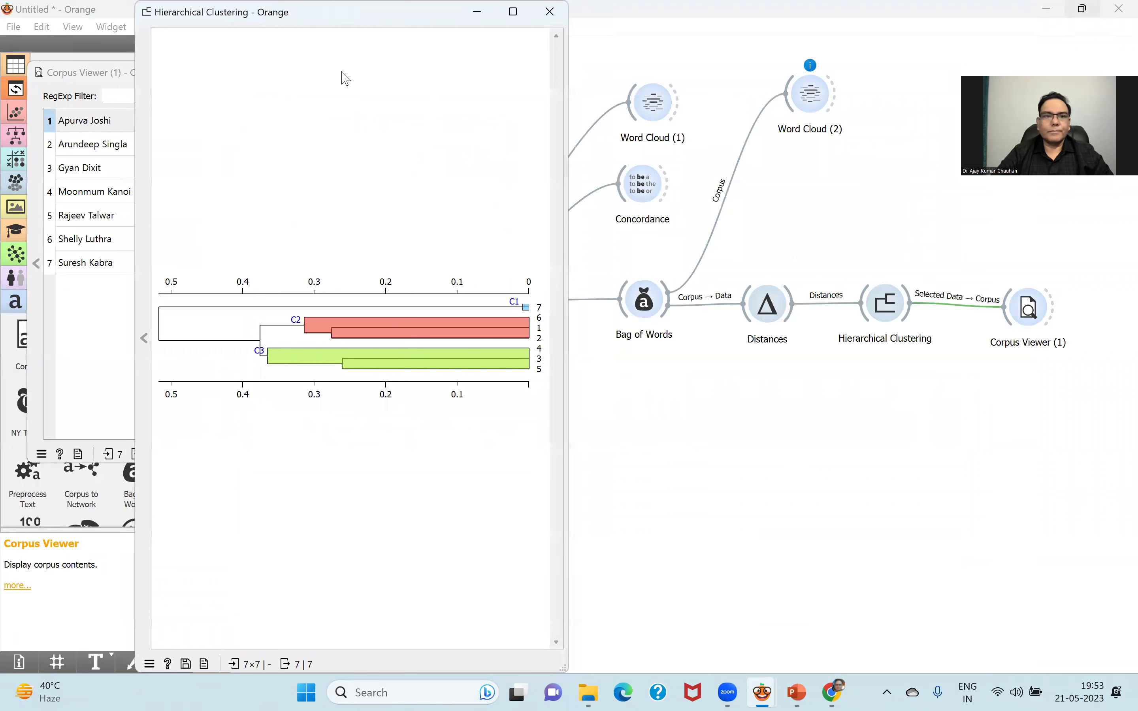
View the dendrogram at full size, restore and narrow its window, and place it beside the Corpus Viewer window
{"action": "key", "text": "super+Up"}
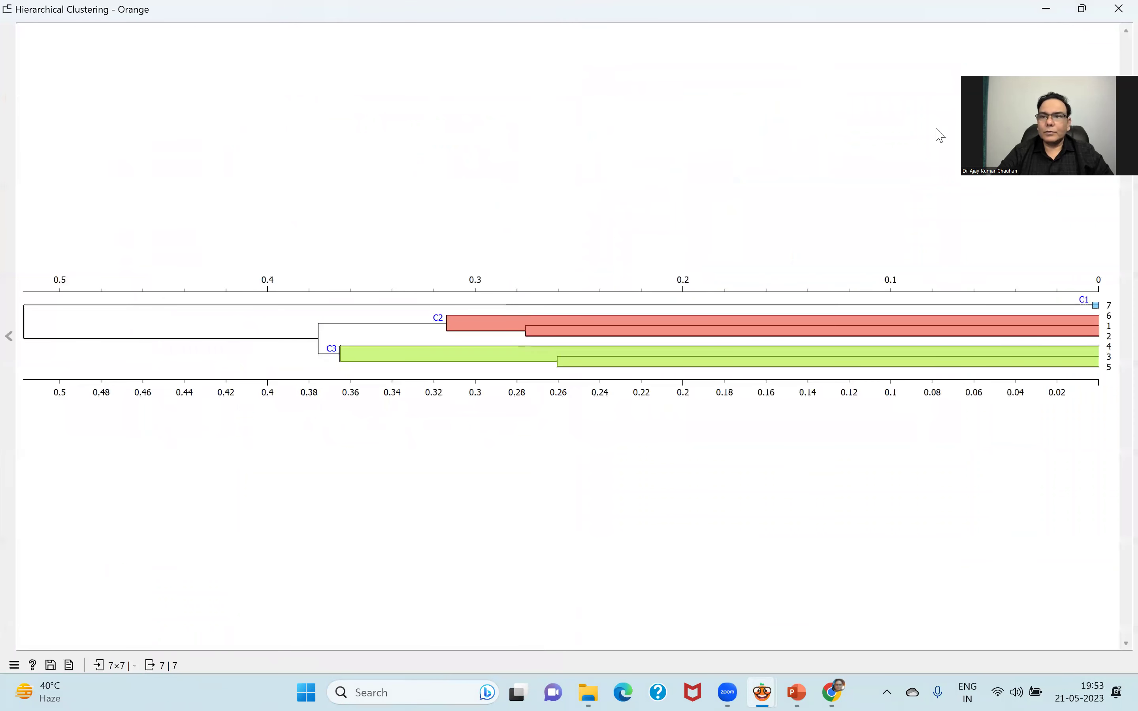
{"action": "left_click", "coordinate": [1081, 10]}
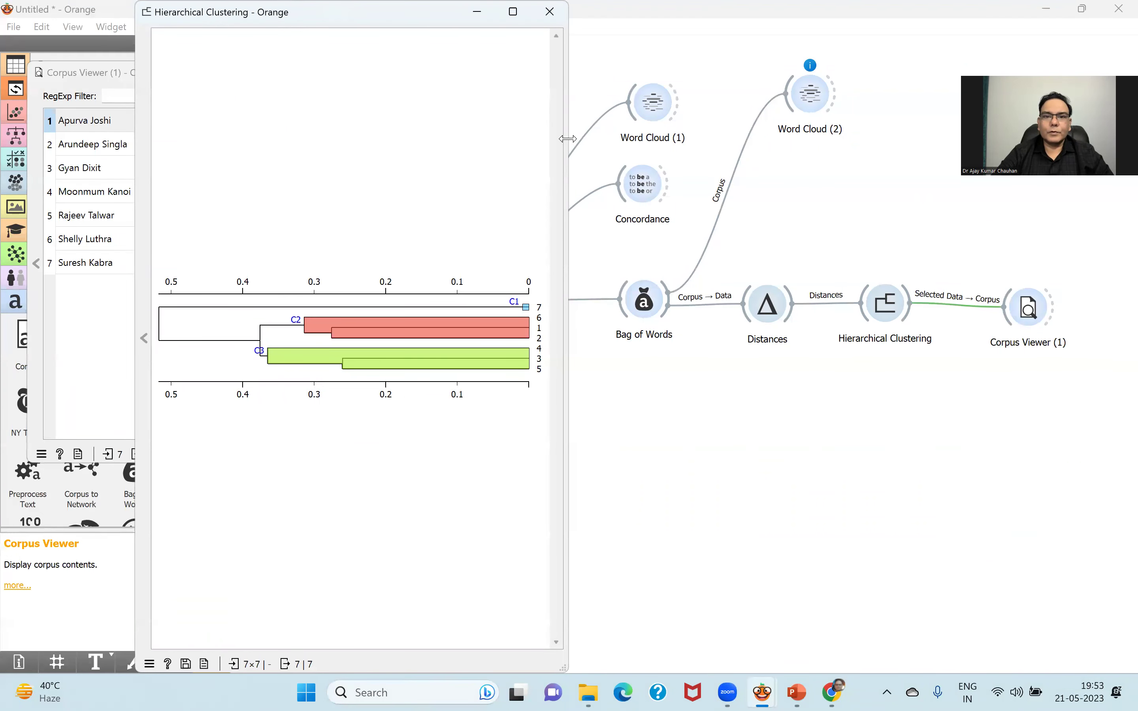
{"action": "left_click_drag", "start_coordinate": [568, 139], "coordinate": [463, 140]}
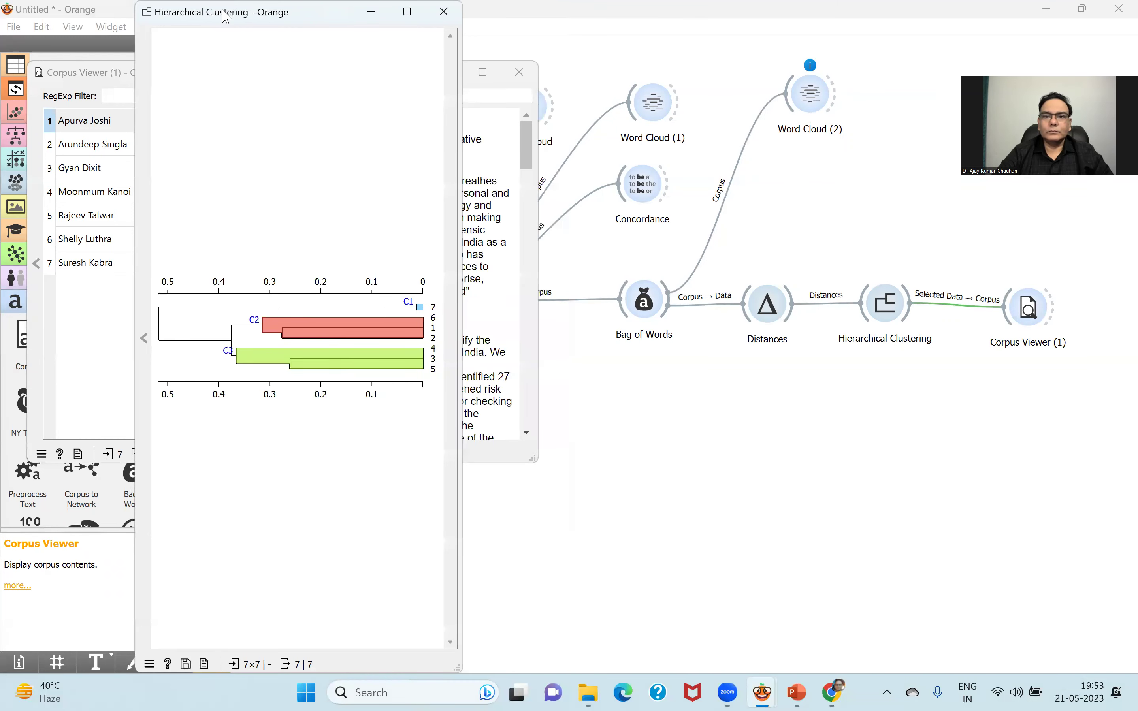
{"action": "left_click_drag", "start_coordinate": [224, 16], "coordinate": [682, 15]}
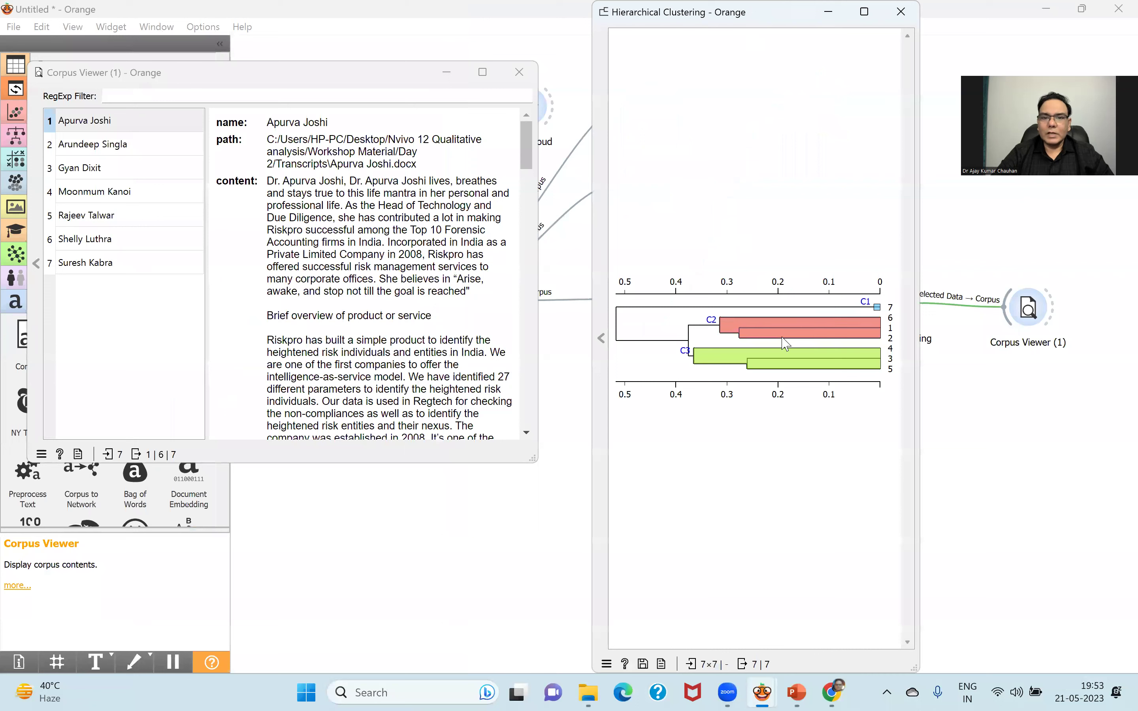
Select the 6-1-2 and 4-3-5 dendrogram clusters in turn to compare their documents in the Corpus Viewer, ending on 6-1-2
{"action": "left_click", "coordinate": [742, 326]}
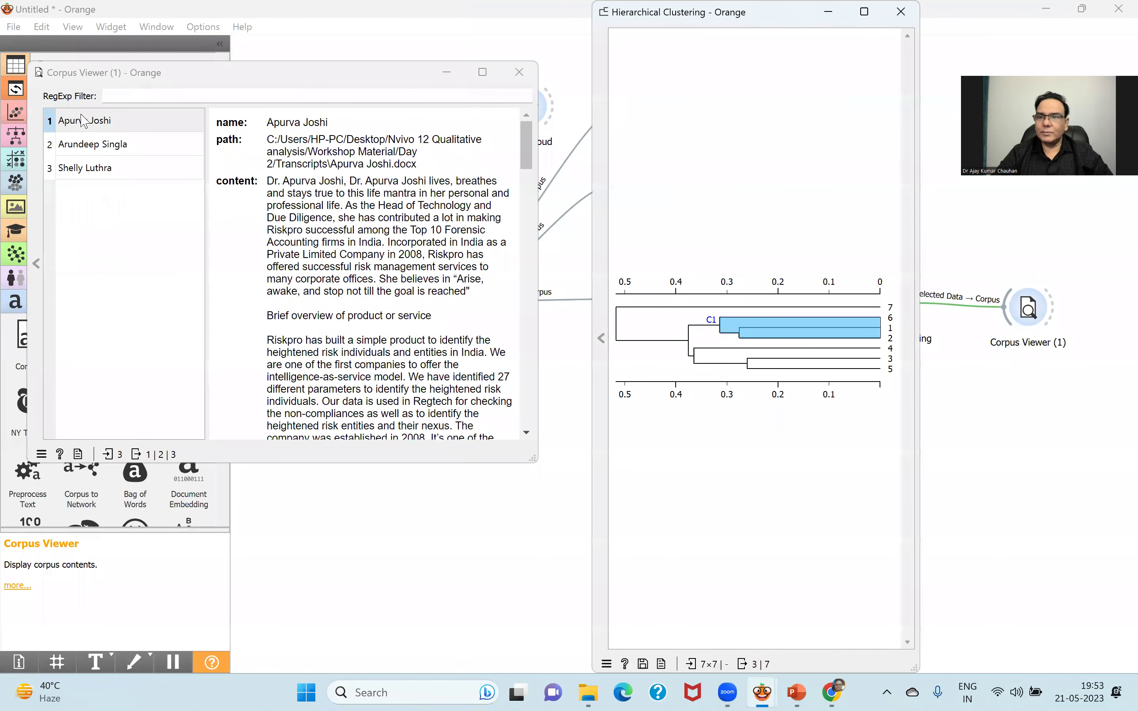
{"action": "left_click", "coordinate": [748, 367]}
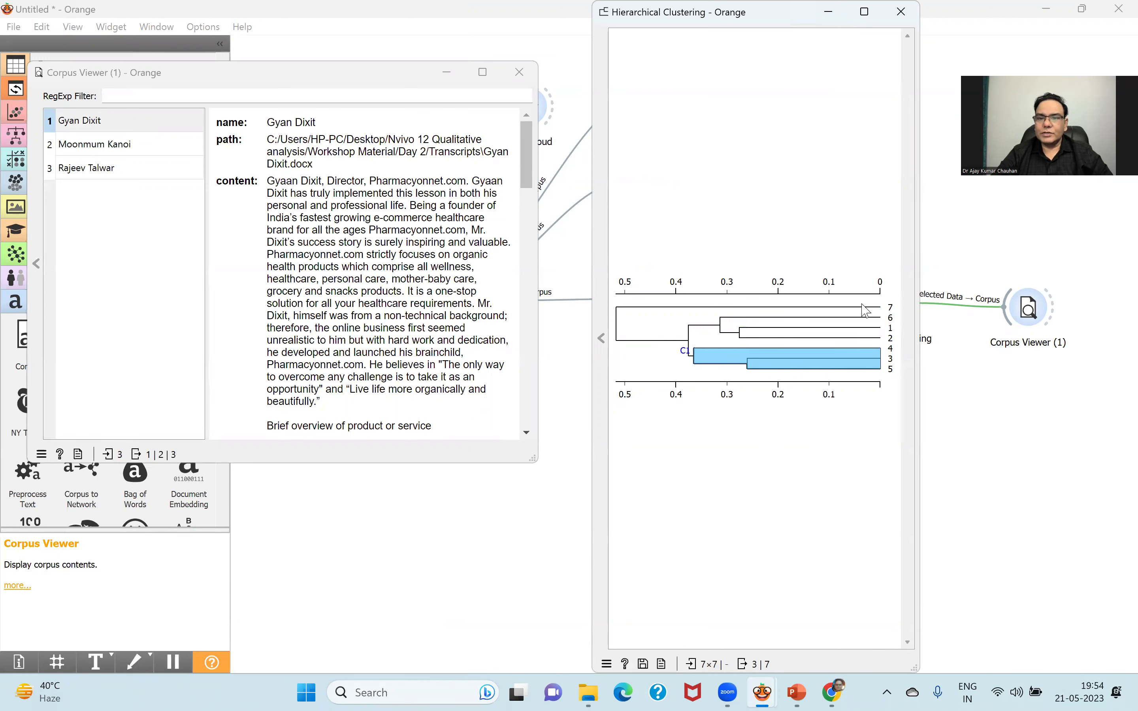
{"action": "left_click", "coordinate": [850, 313]}
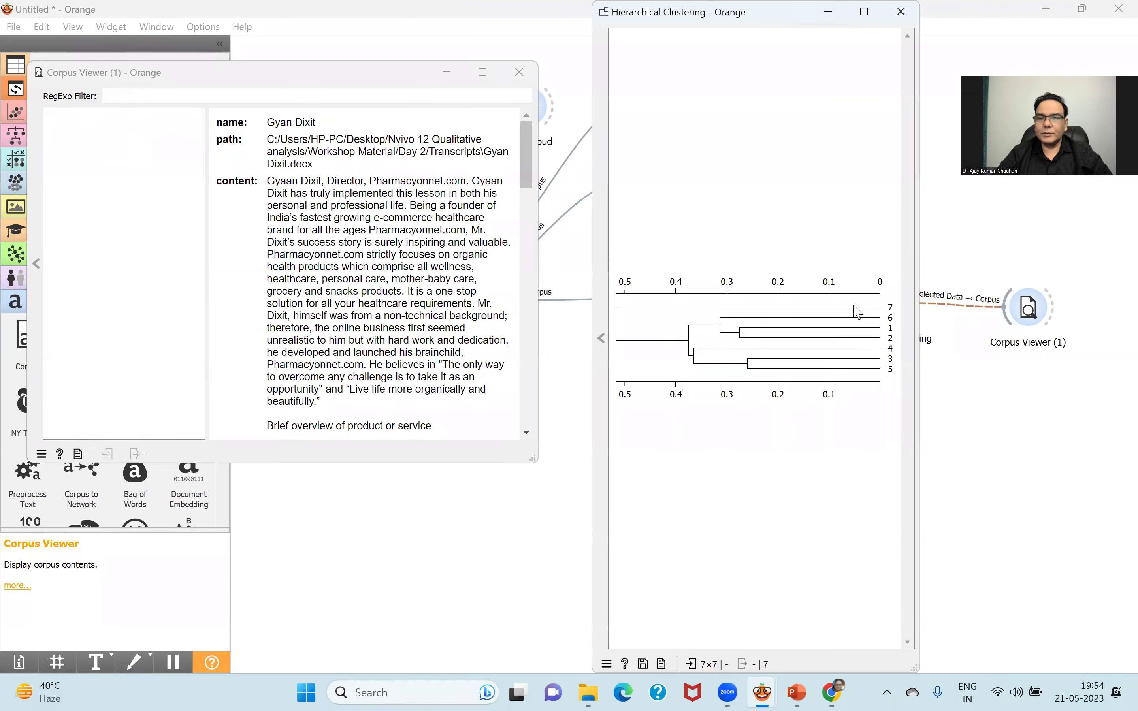
{"action": "left_click", "coordinate": [742, 333]}
{"action": "left_click", "coordinate": [722, 355]}
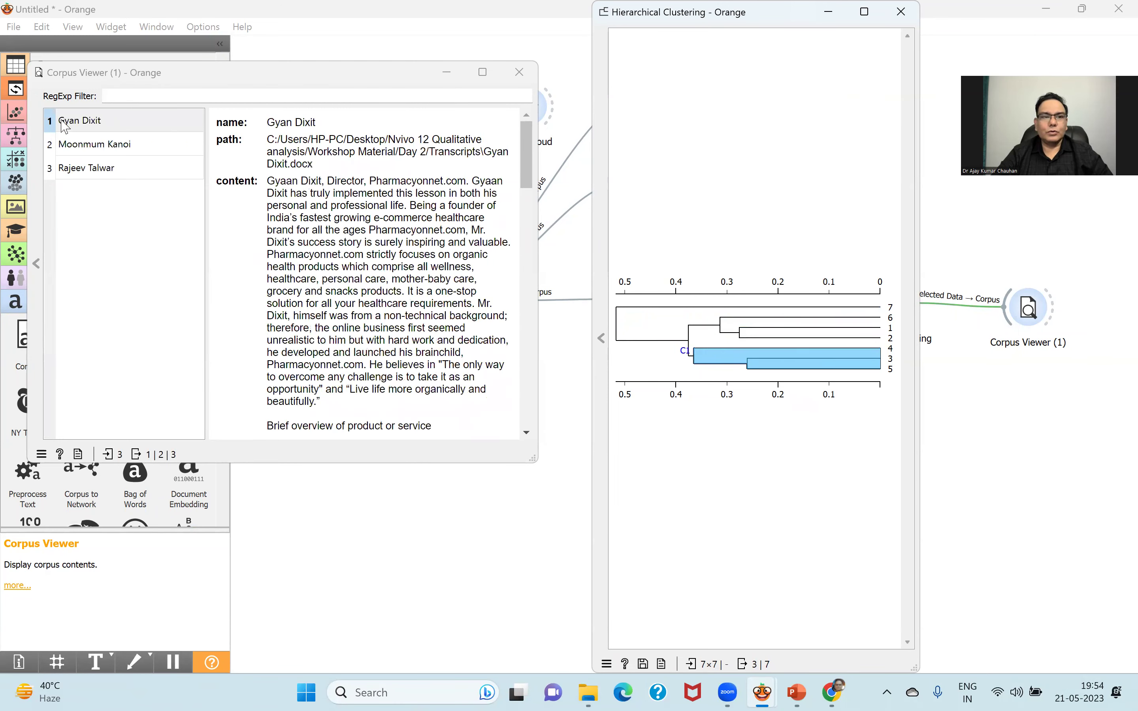
{"action": "left_click", "coordinate": [736, 328]}
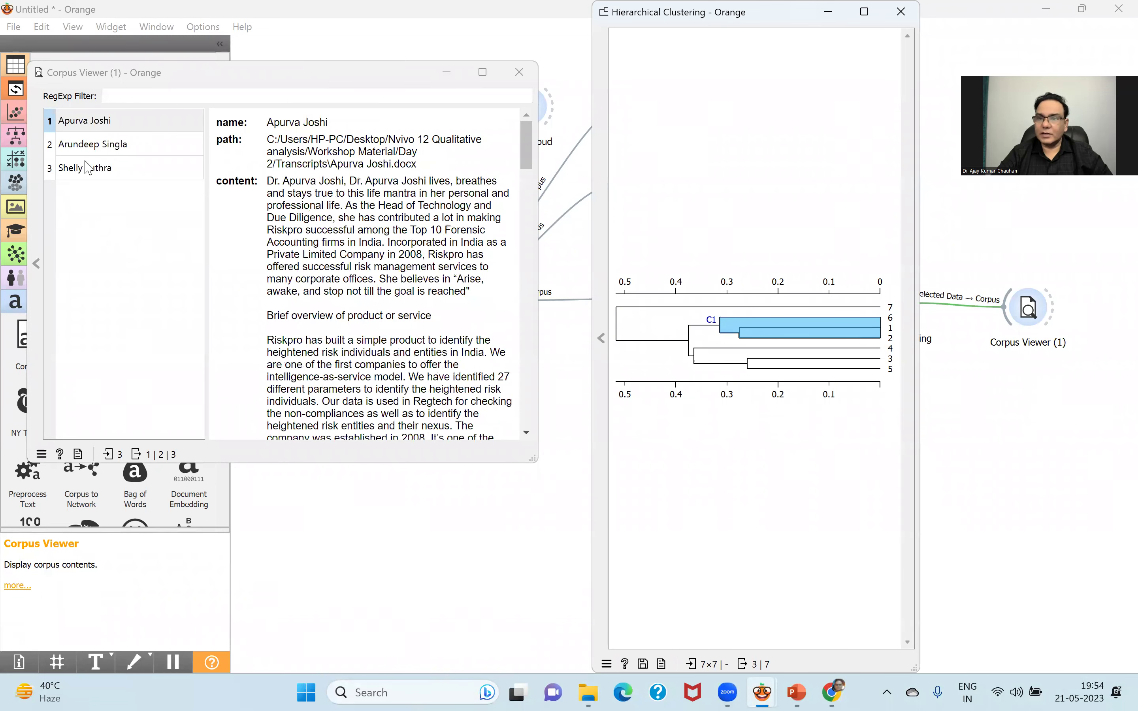
Close the Corpus Viewer and Hierarchical Clustering windows, and nudge the second Corpus Viewer widget into line with Hierarchical Clustering
{"action": "left_click", "coordinate": [519, 81]}
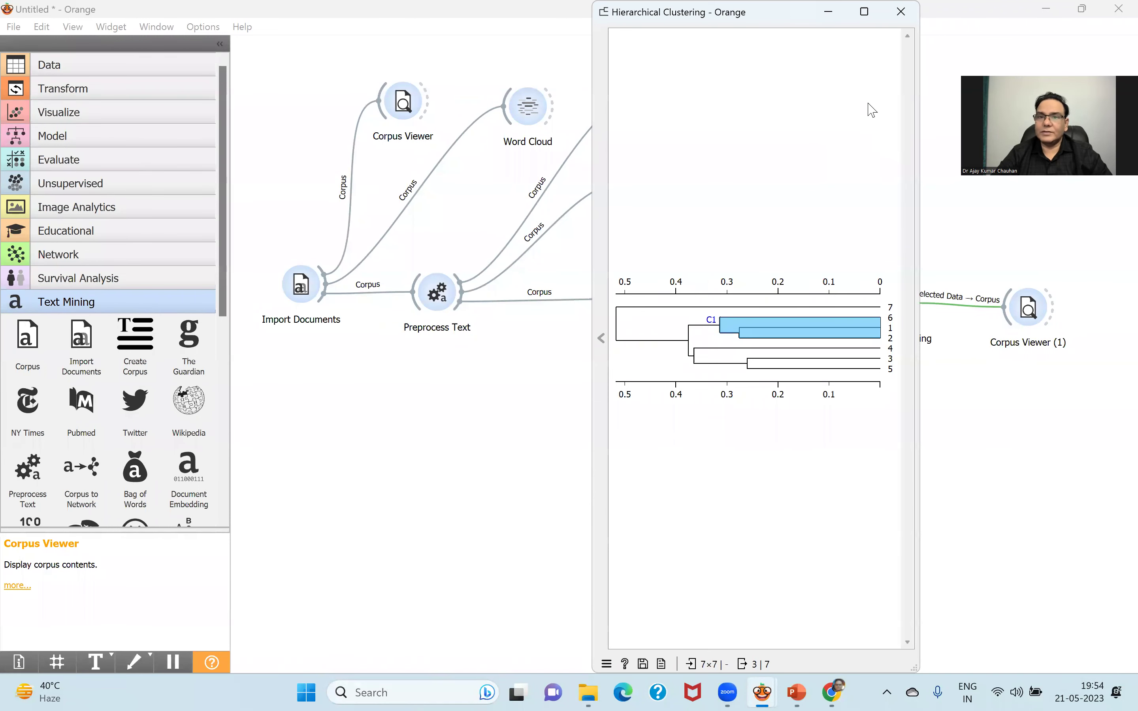
{"action": "left_click", "coordinate": [900, 11]}
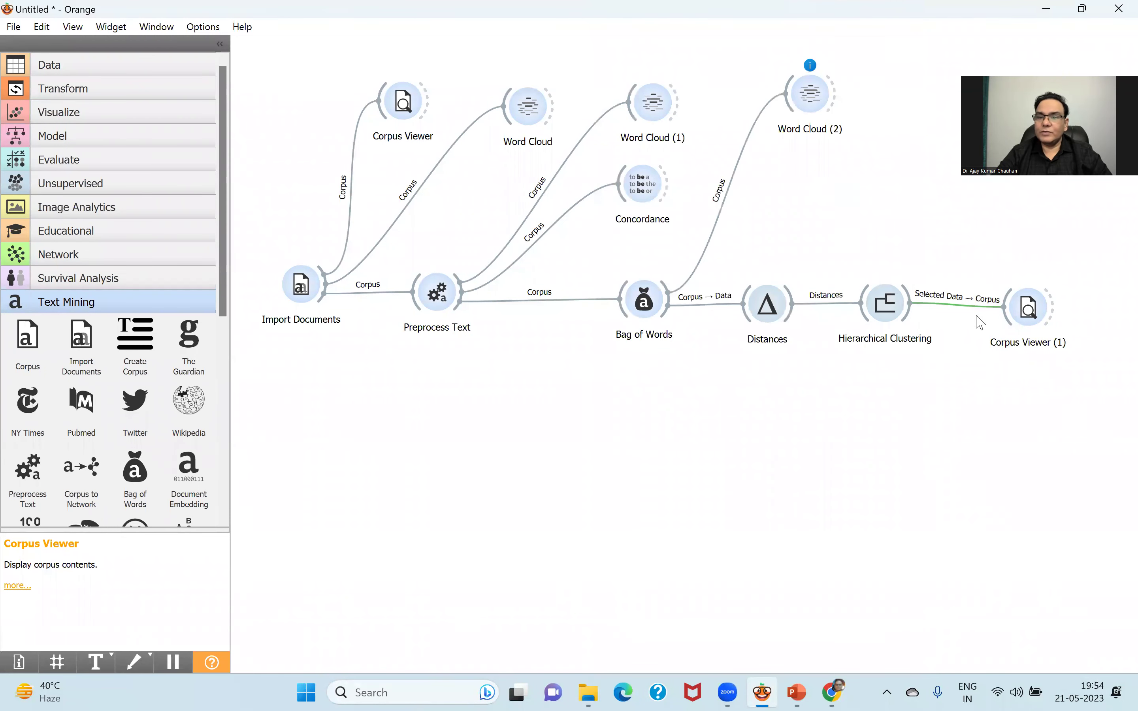
{"action": "left_click_drag", "start_coordinate": [1007, 330], "coordinate": [1011, 324]}
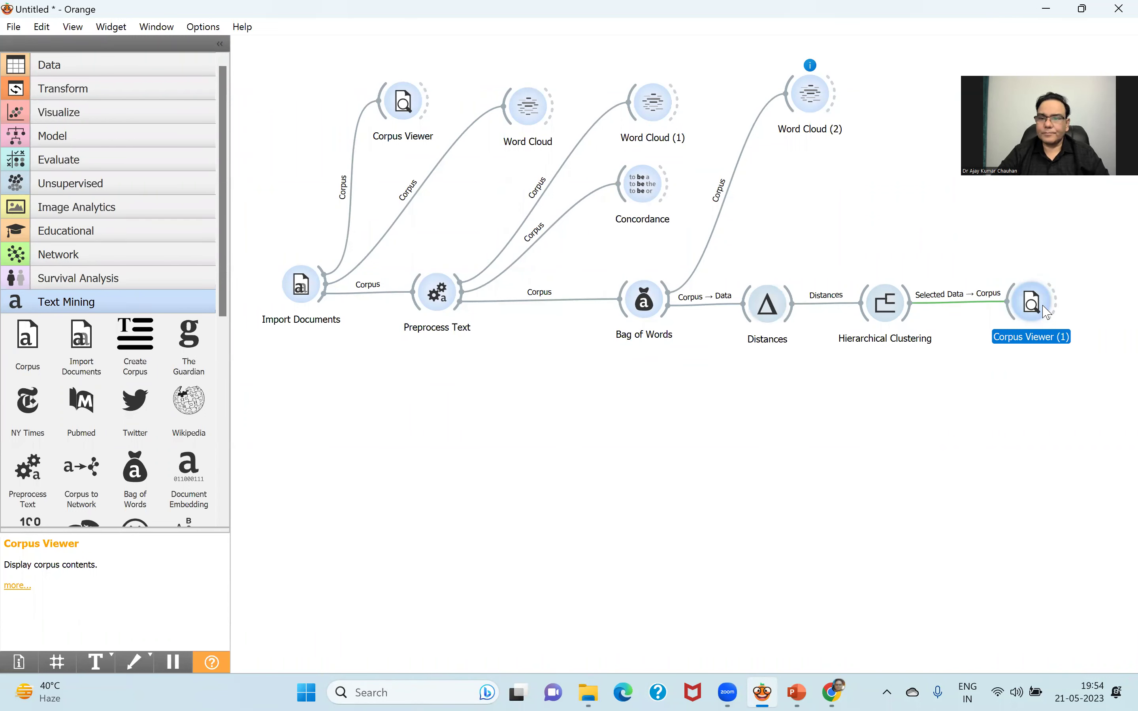
{"action": "left_click_drag", "start_coordinate": [1046, 313], "coordinate": [1046, 315]}
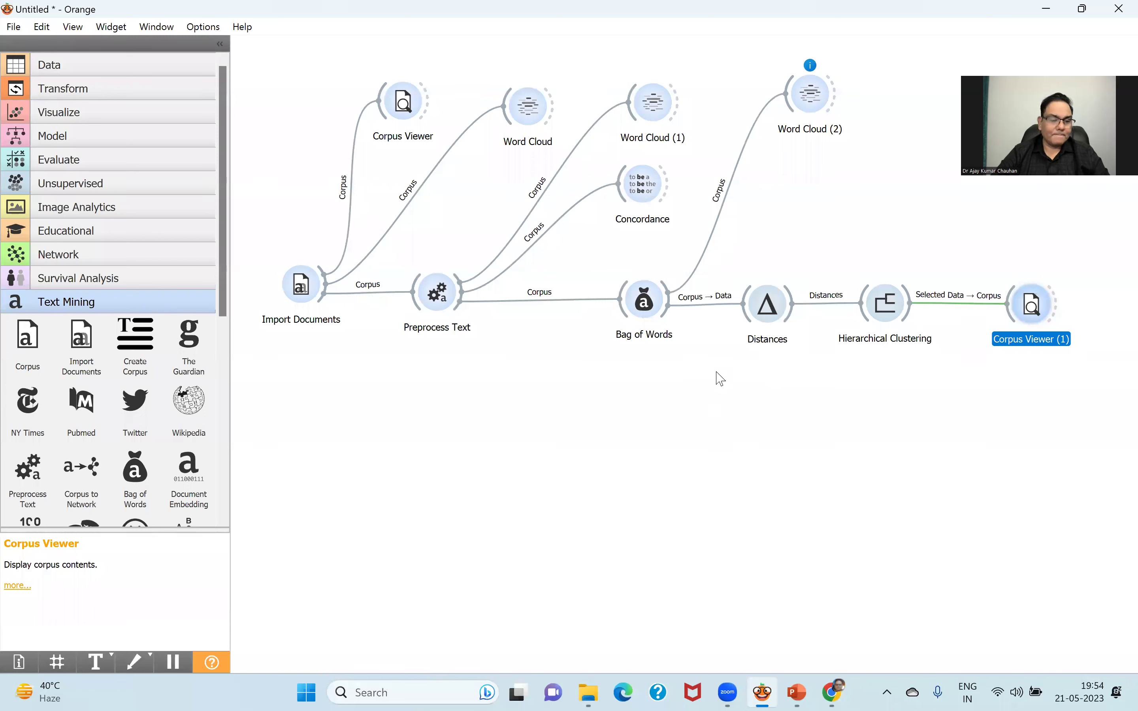
Link a new Sentiment Analysis widget to Preprocess Text, and position it below the Bag of Words branch
{"action": "left_click_drag", "start_coordinate": [460, 305], "coordinate": [588, 476]}
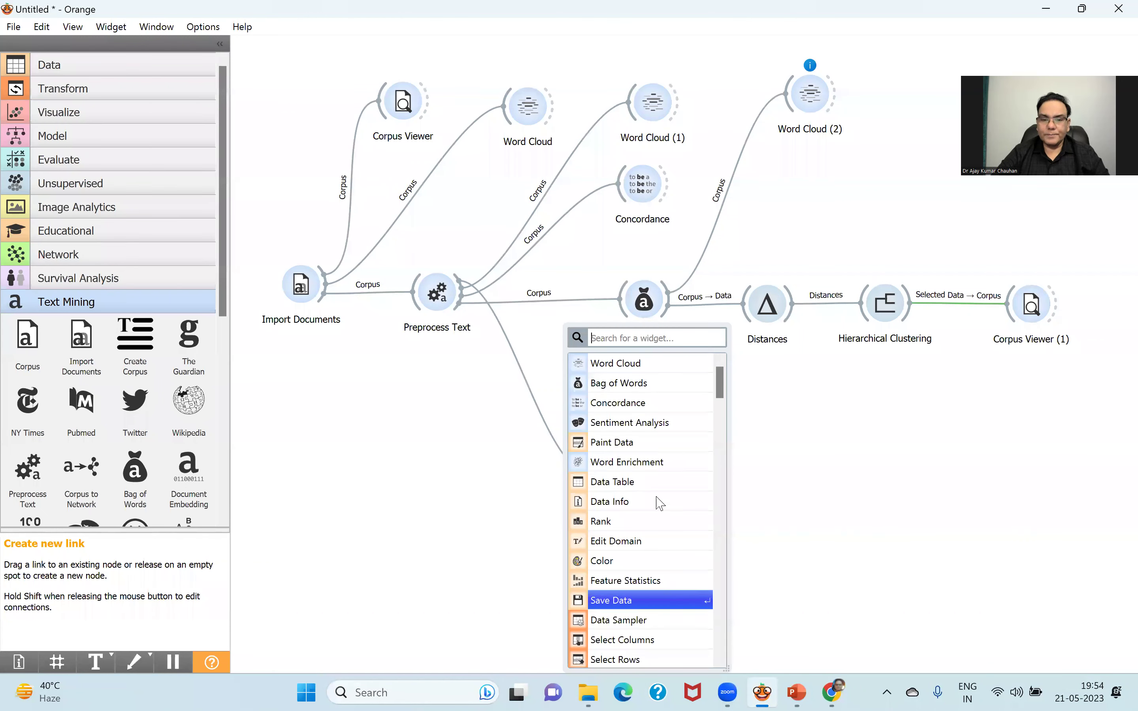
{"action": "type", "text": "s"}
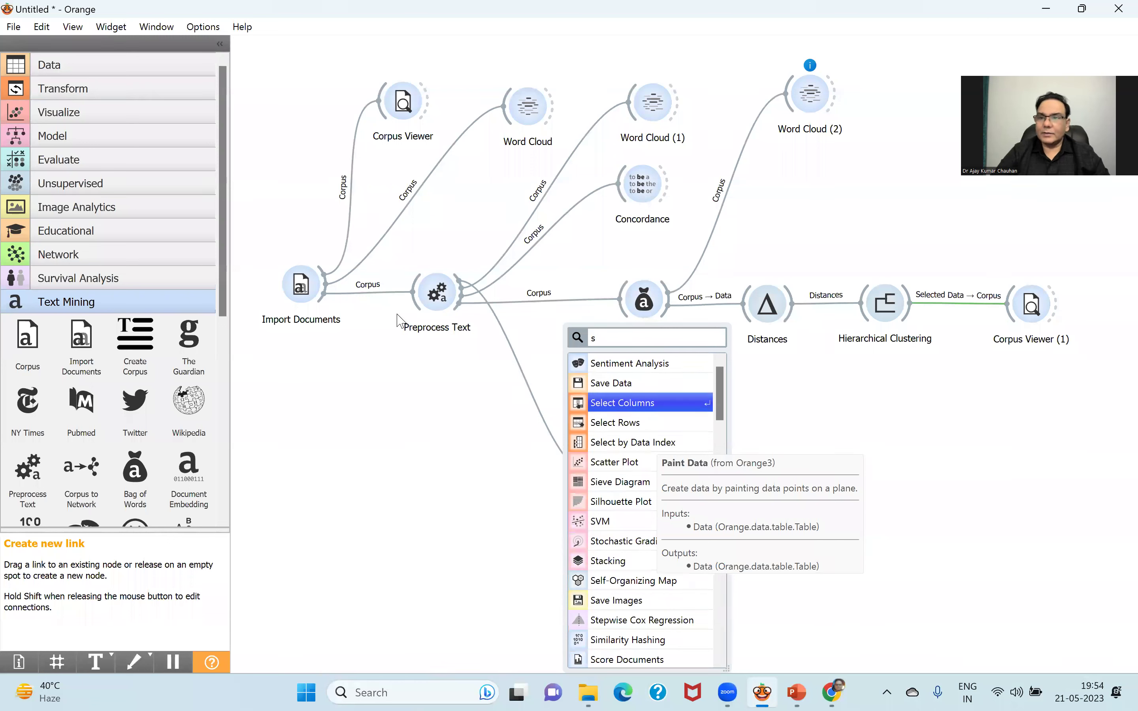
{"action": "left_click", "coordinate": [628, 363]}
{"action": "left_click_drag", "start_coordinate": [603, 491], "coordinate": [541, 464]}
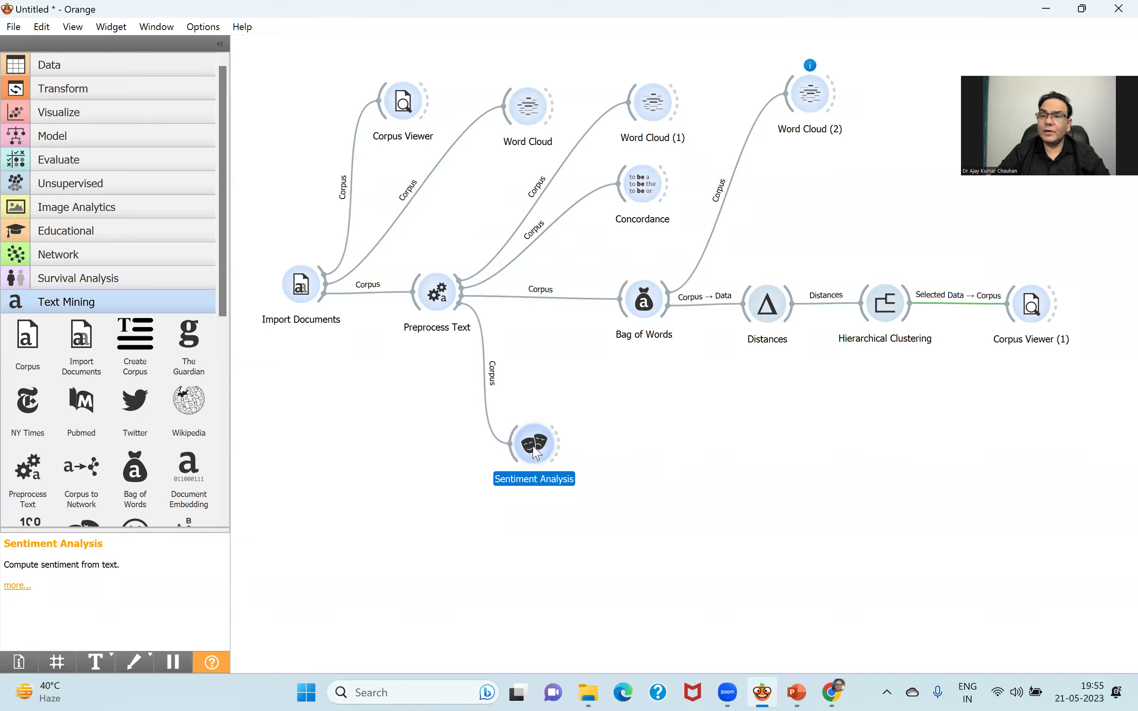
{"action": "mouse_move", "coordinate": [536, 453]}
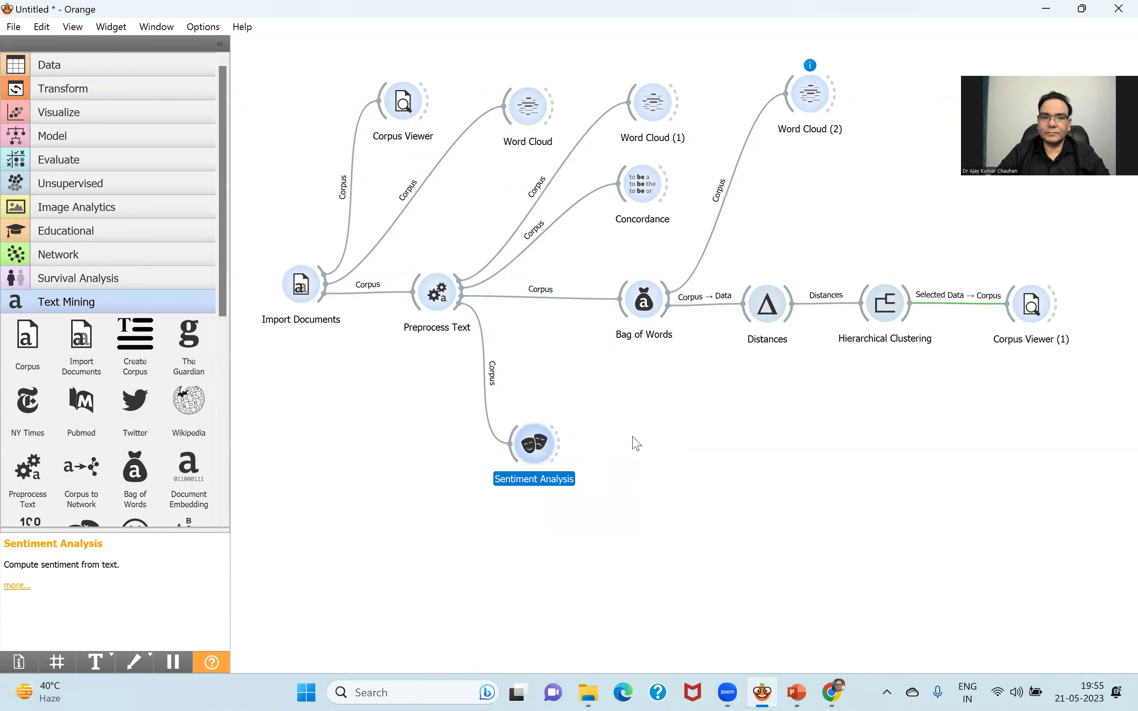
Link a Data Table to Sentiment Analysis, open it to review the sentiment scores of each transcript, and close it
{"action": "left_click_drag", "start_coordinate": [559, 447], "coordinate": [635, 390]}
{"action": "left_click", "coordinate": [652, 367]}
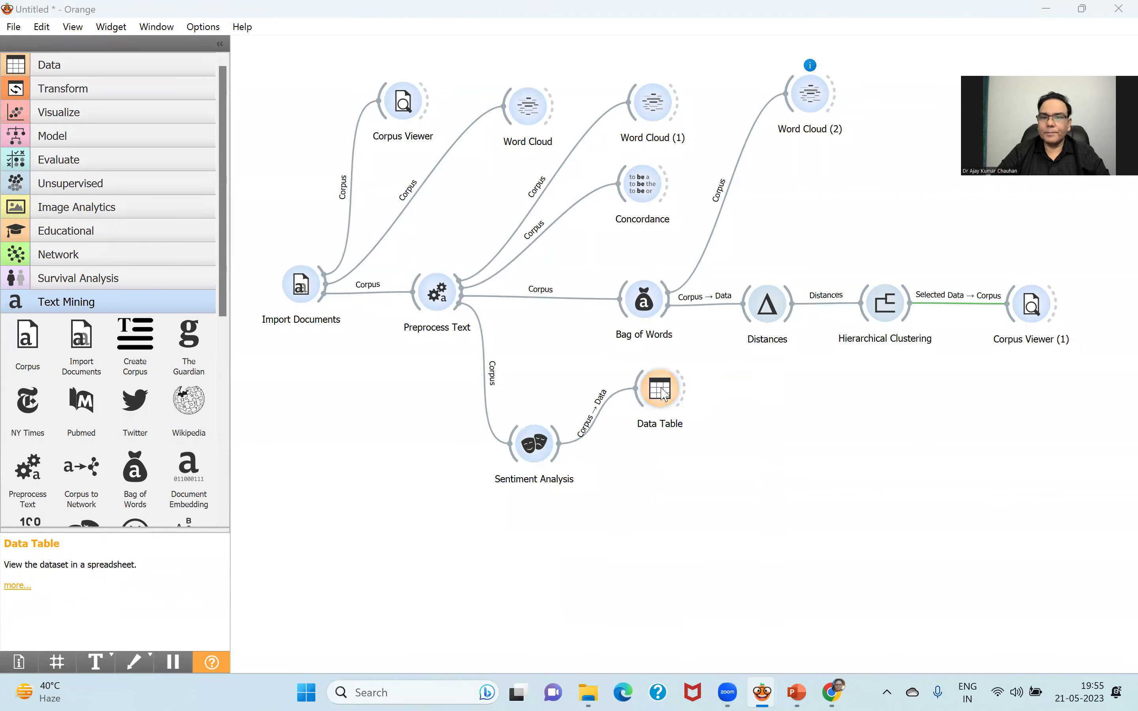
{"action": "double_click", "coordinate": [663, 392]}
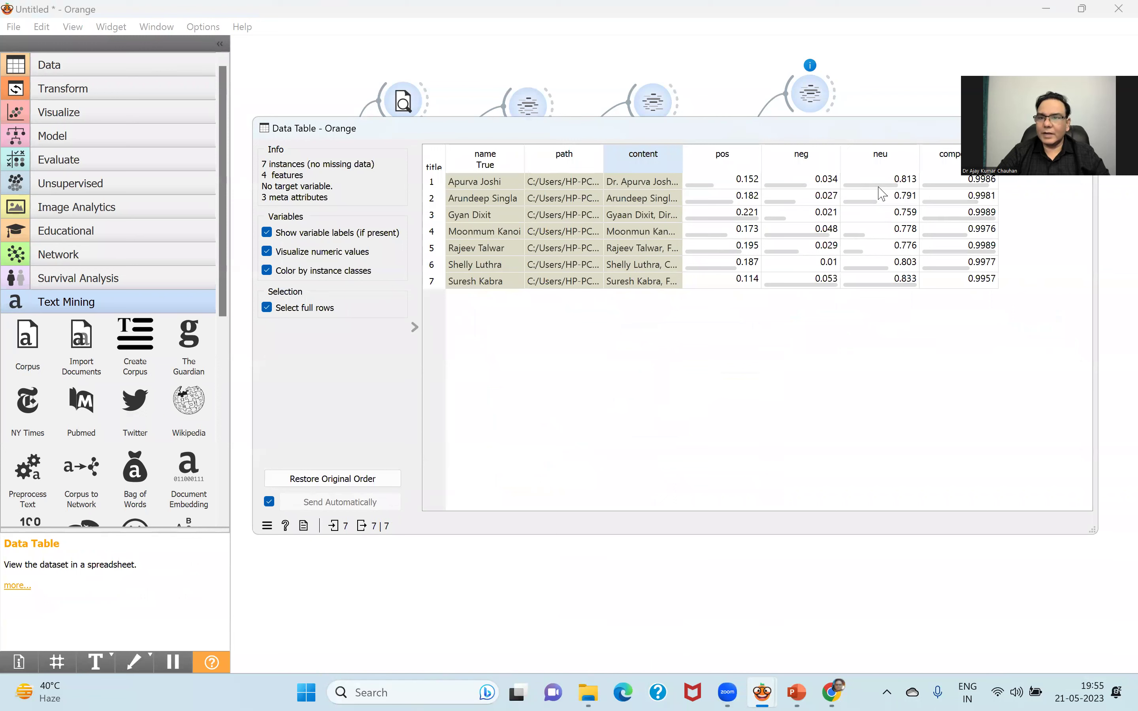
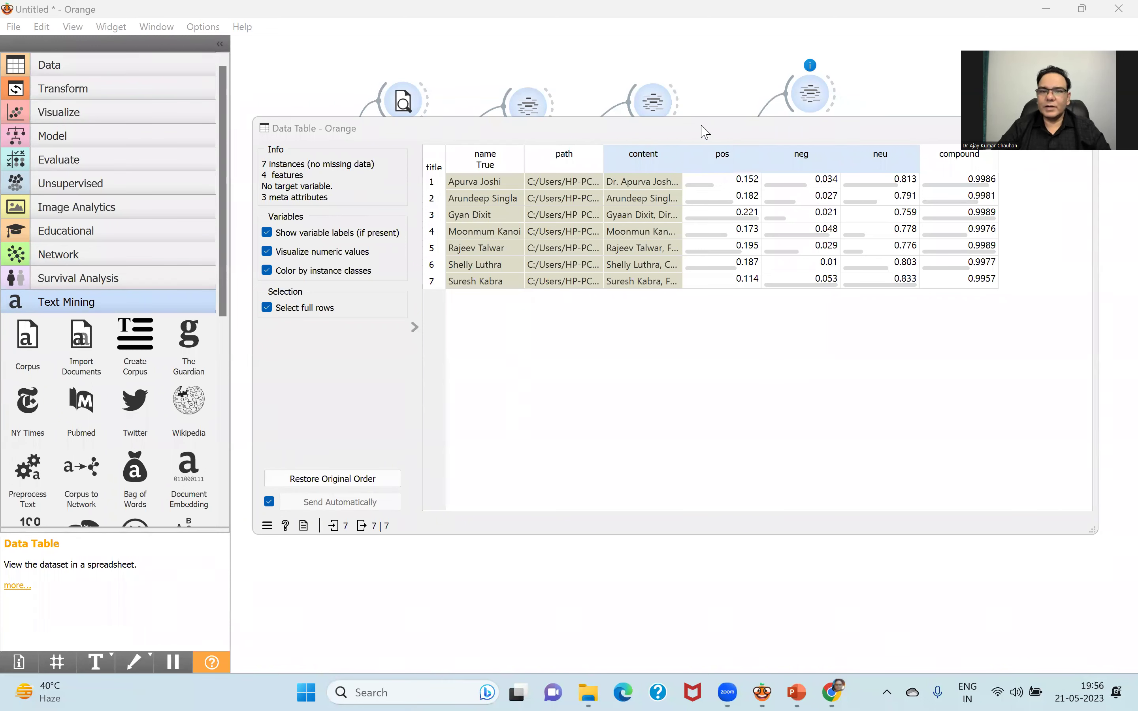
{"action": "left_click_drag", "start_coordinate": [705, 132], "coordinate": [586, 89]}
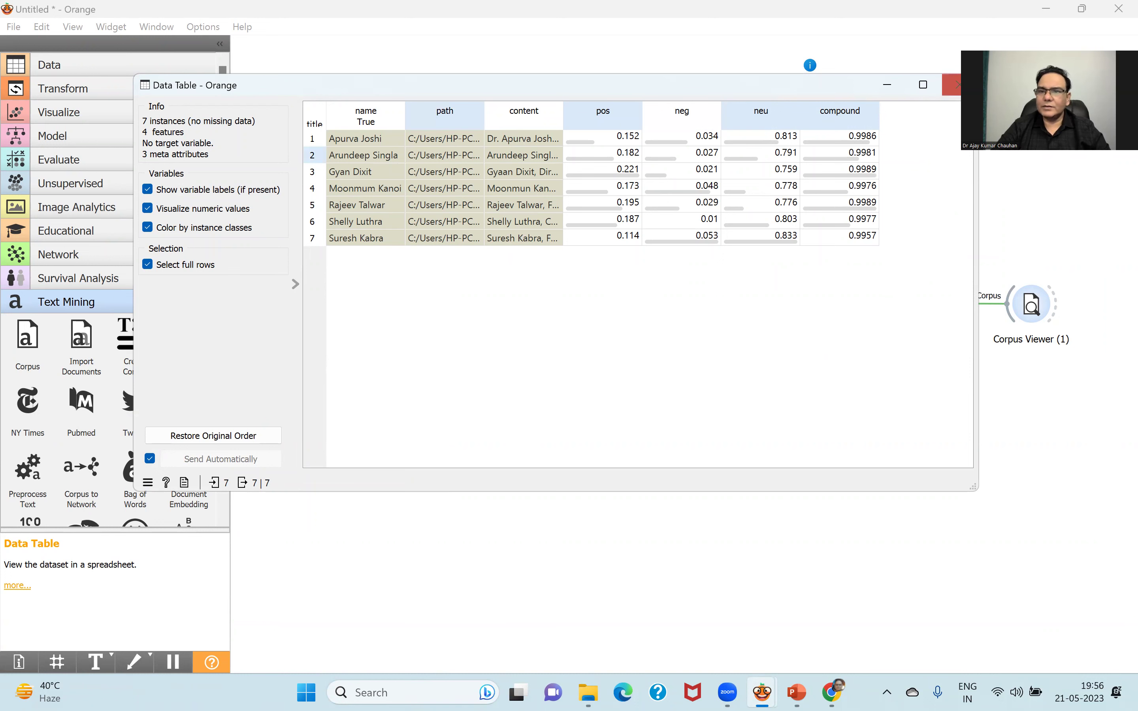
{"action": "left_click", "coordinate": [962, 85]}
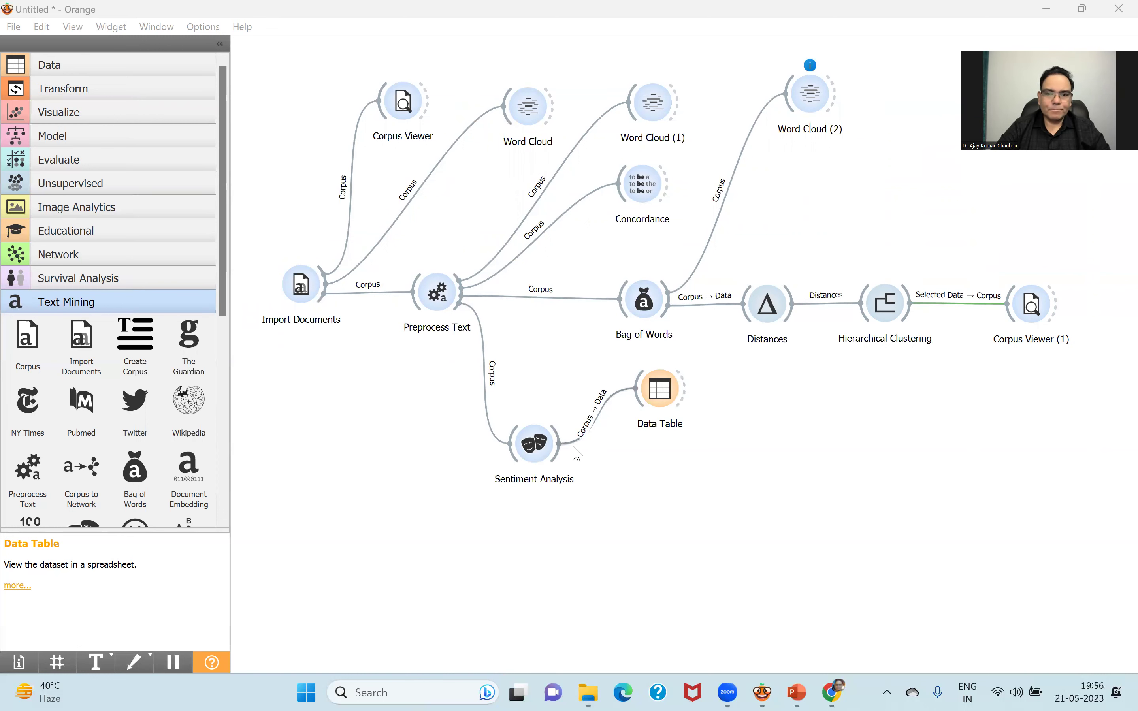
Link a Save Data widget to the Data Table, select all seven rows in the table, and move its window clear of Save Data
{"action": "left_click_drag", "start_coordinate": [685, 395], "coordinate": [804, 389]}
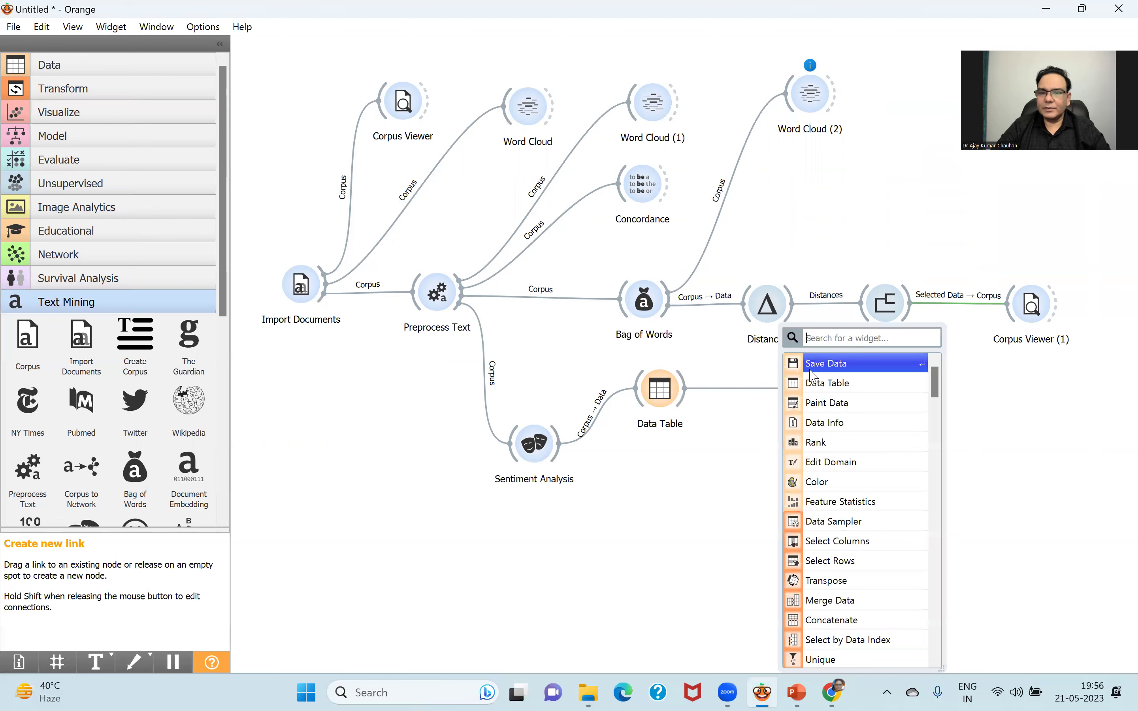
{"action": "left_click", "coordinate": [826, 364]}
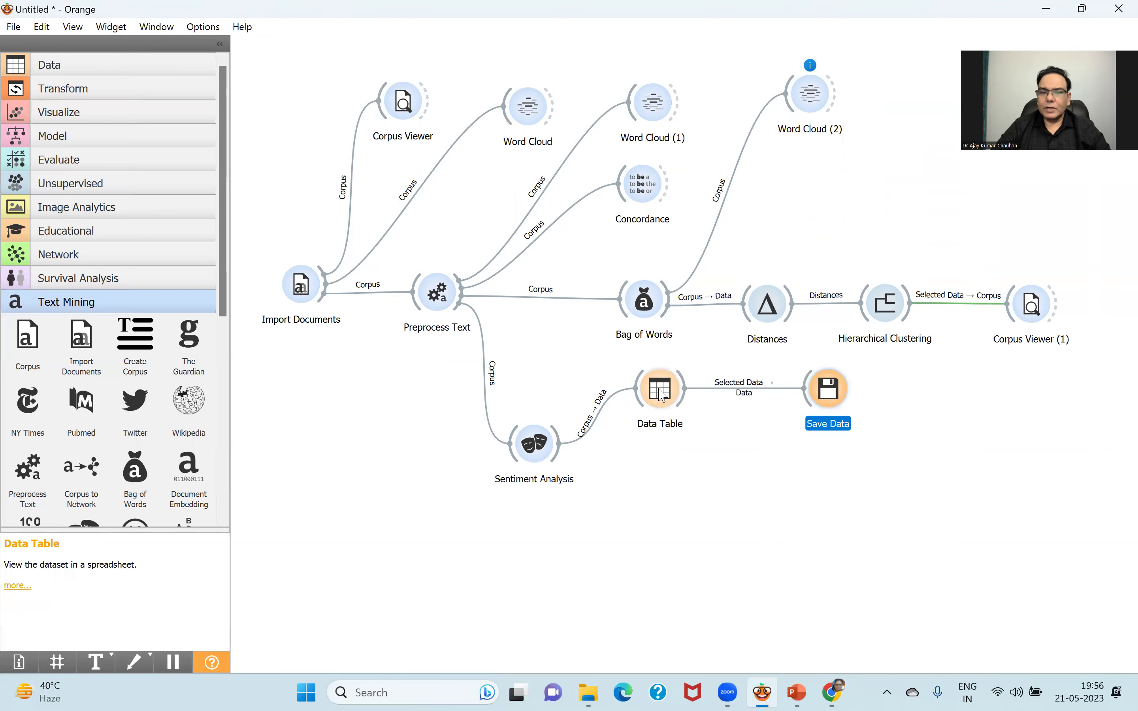
{"action": "double_click", "coordinate": [660, 393]}
{"action": "left_click_drag", "start_coordinate": [343, 140], "coordinate": [851, 241]}
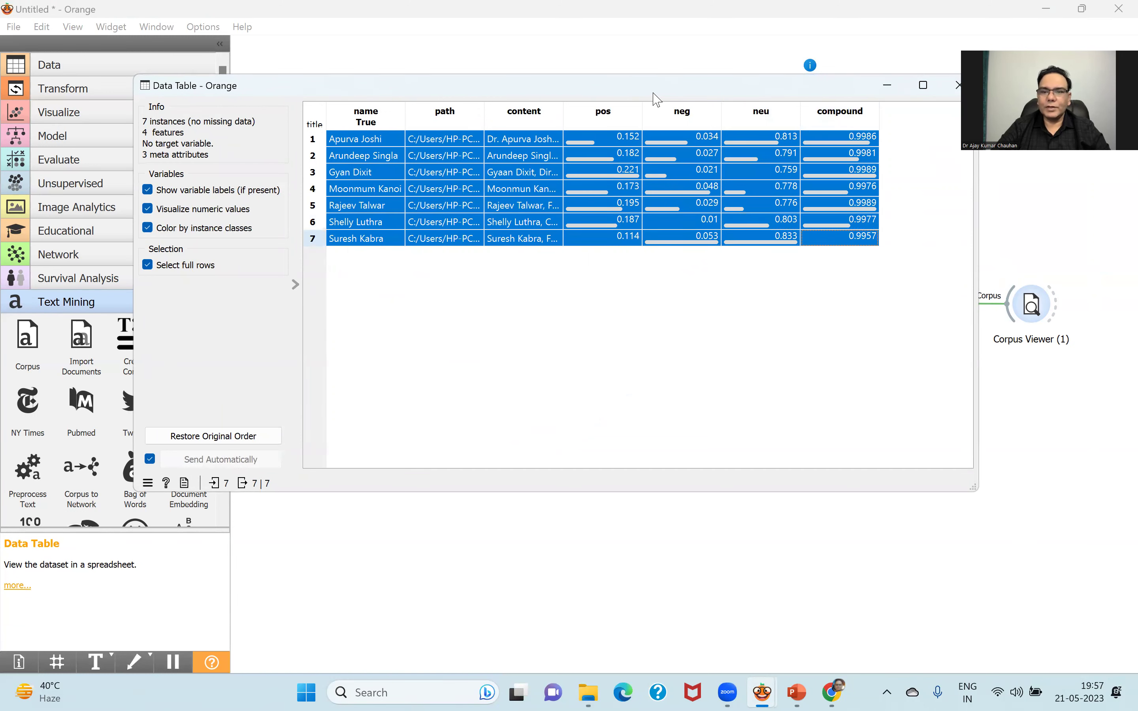
{"action": "left_click_drag", "start_coordinate": [656, 98], "coordinate": [408, 145]}
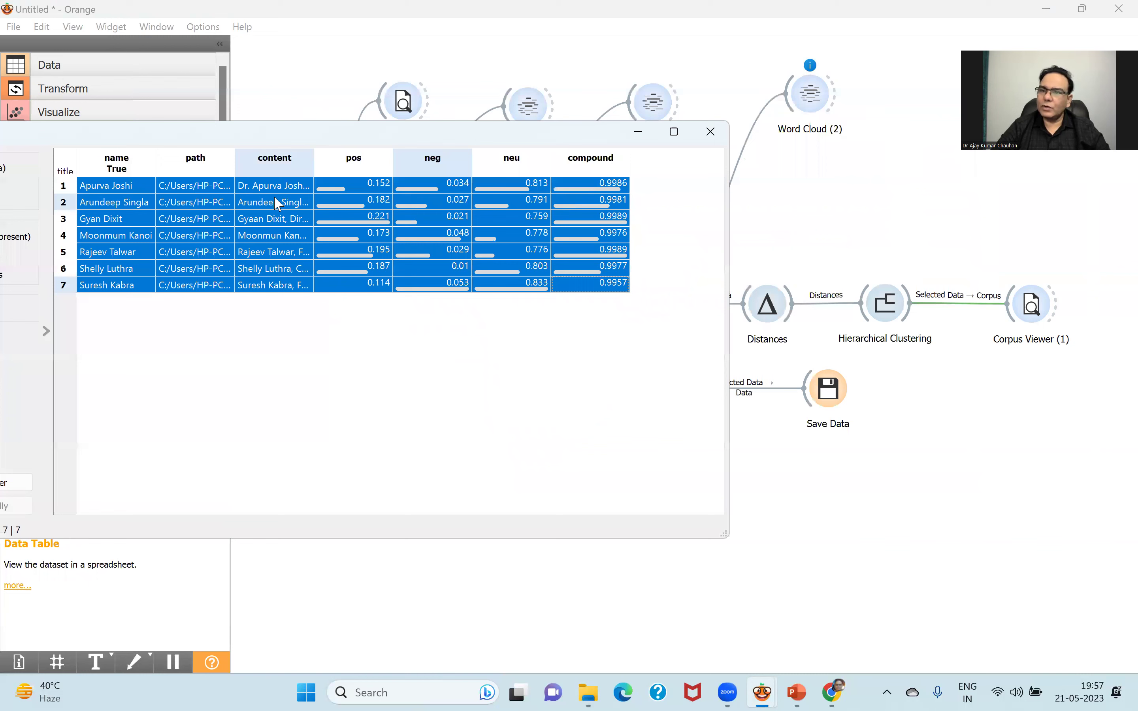
Save the selected sentiment data to the Desktop as the Excel file Documents.xlsx, overwriting the existing file
{"action": "double_click", "coordinate": [832, 391]}
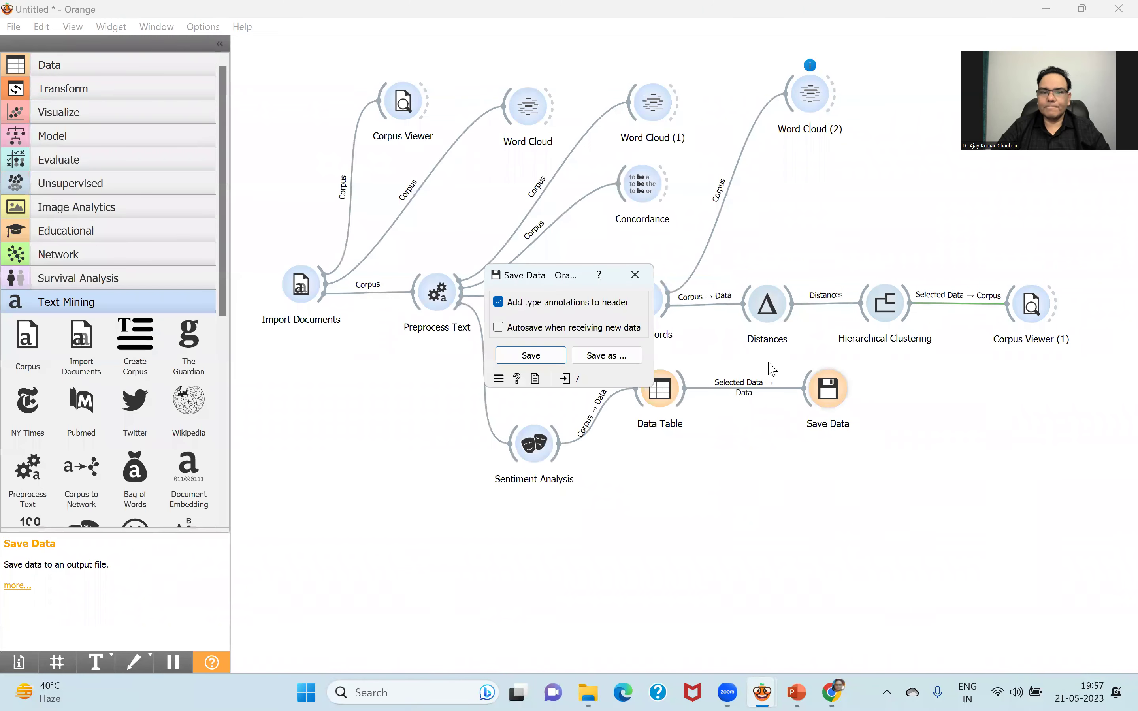
{"action": "left_click", "coordinate": [610, 356]}
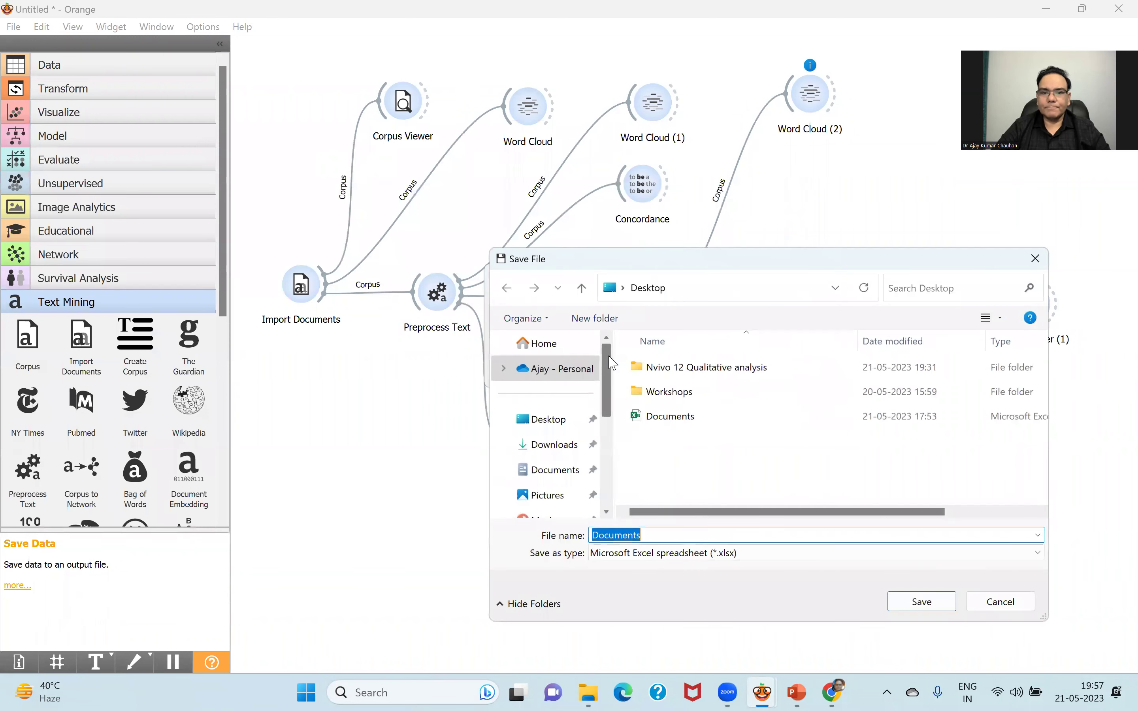
{"action": "left_click", "coordinate": [677, 420]}
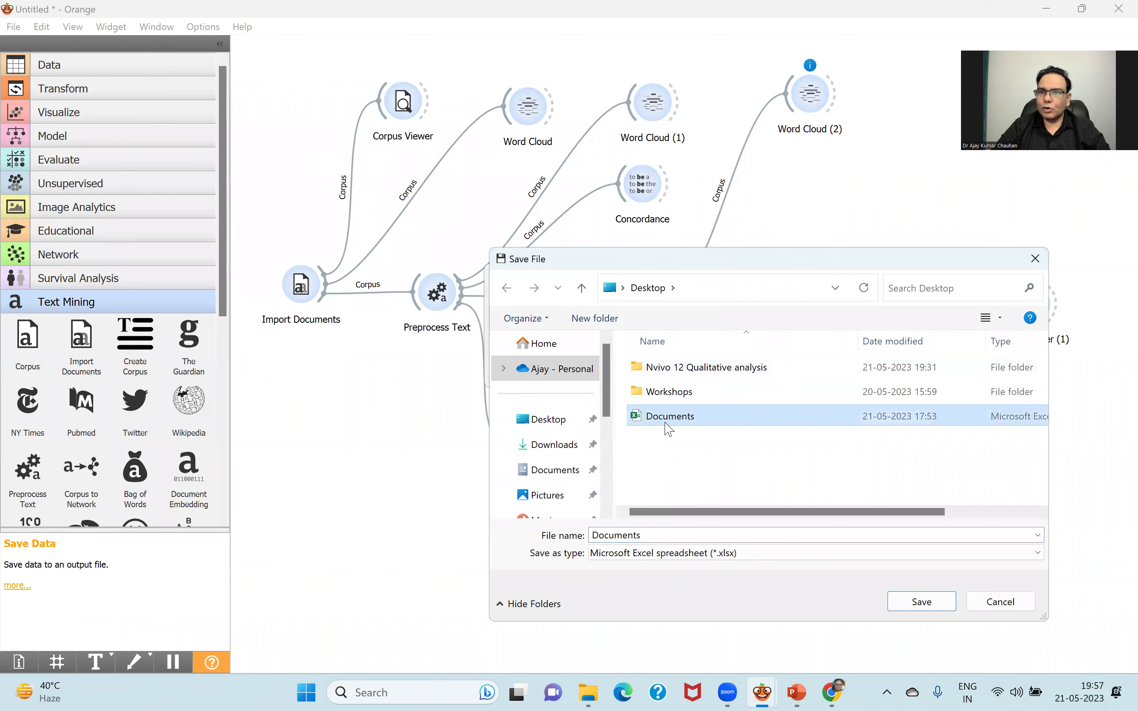
{"action": "left_click_drag", "start_coordinate": [779, 268], "coordinate": [644, 81]}
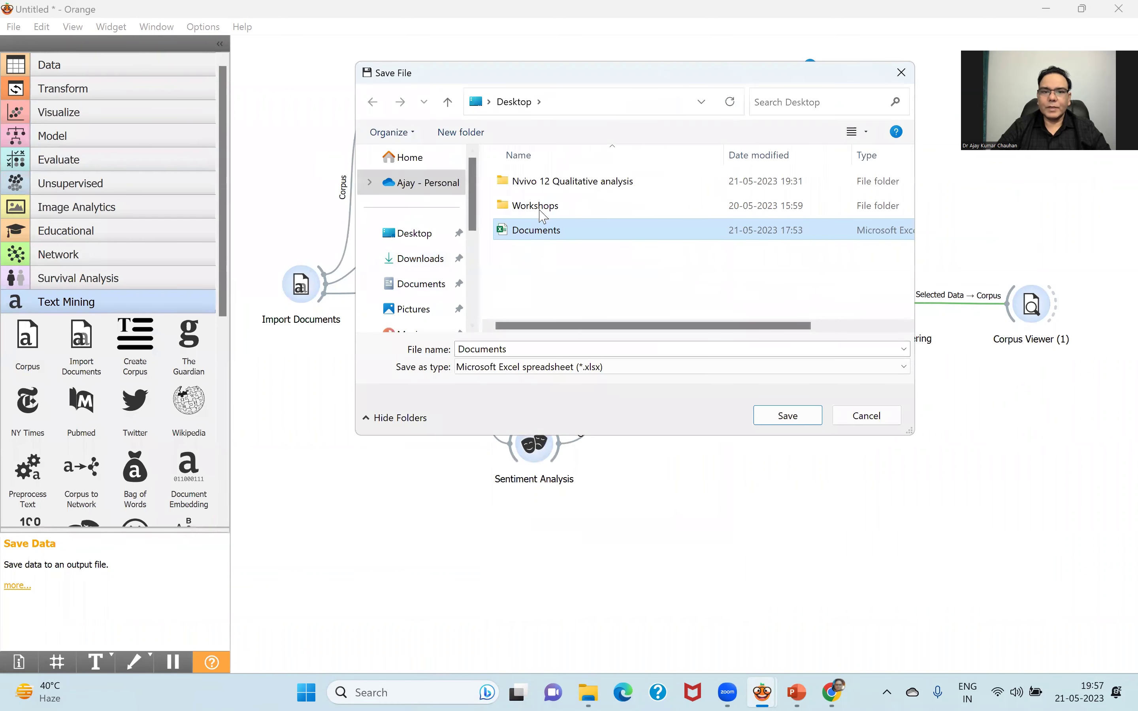
{"action": "left_click", "coordinate": [794, 416]}
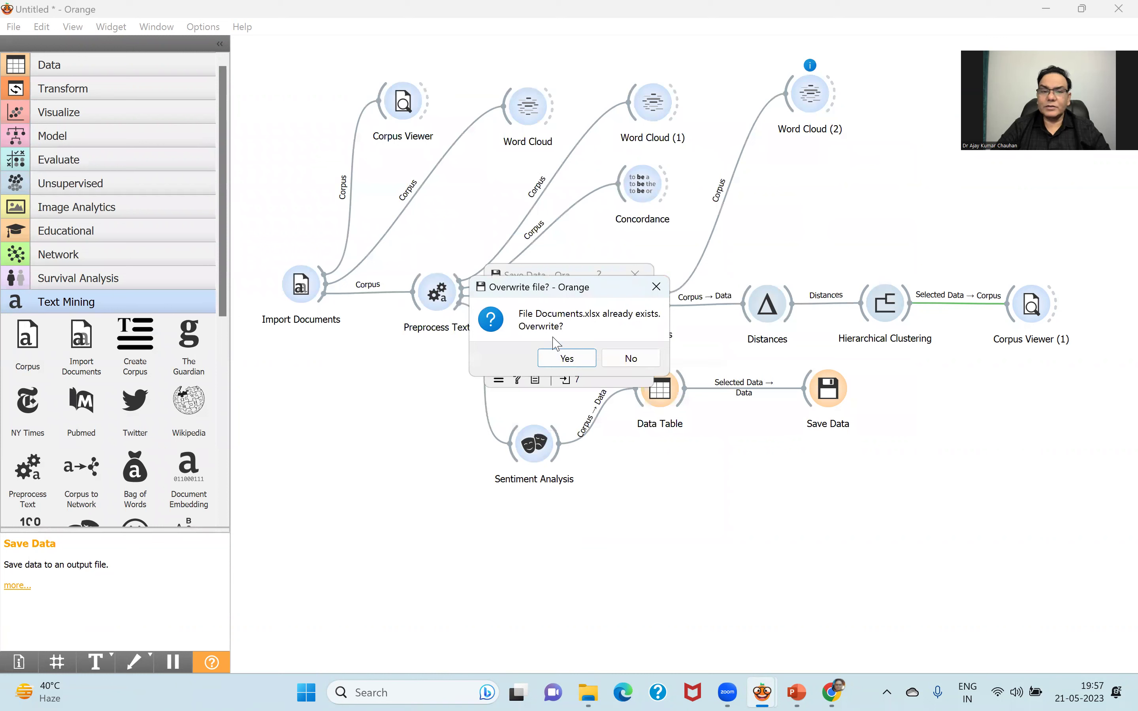
{"action": "left_click", "coordinate": [568, 359]}
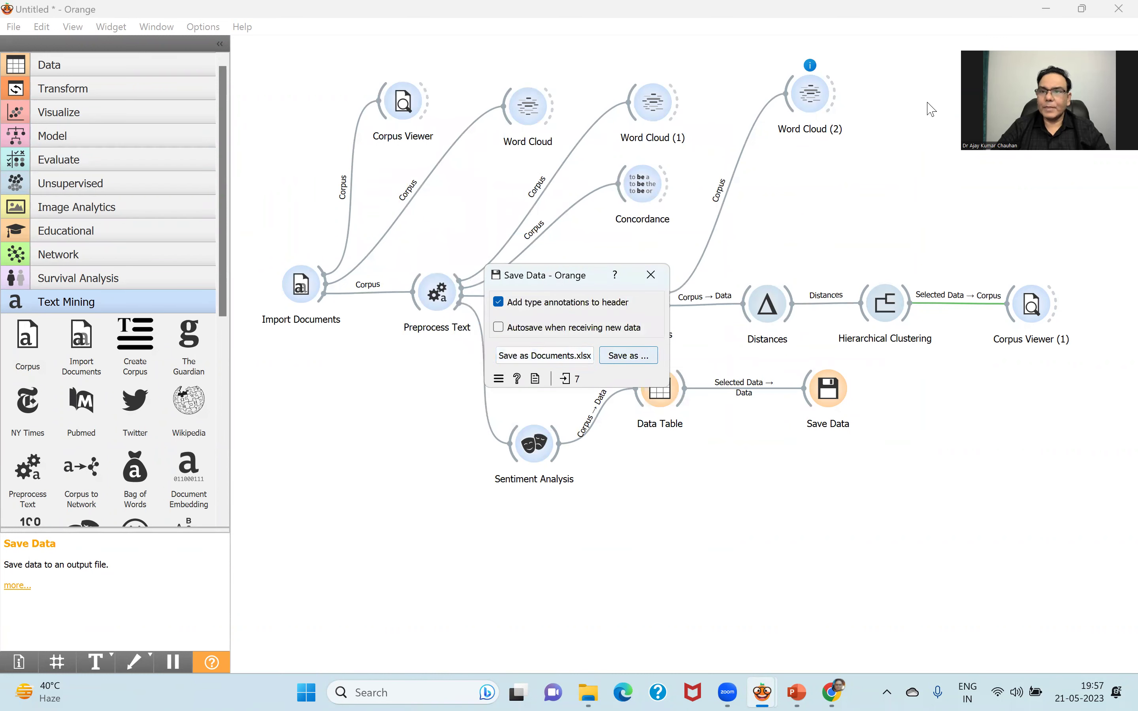
Close the Save Data window, and minimize the workflow and File Explorer windows to reach the desktop
{"action": "left_click", "coordinate": [1046, 10]}
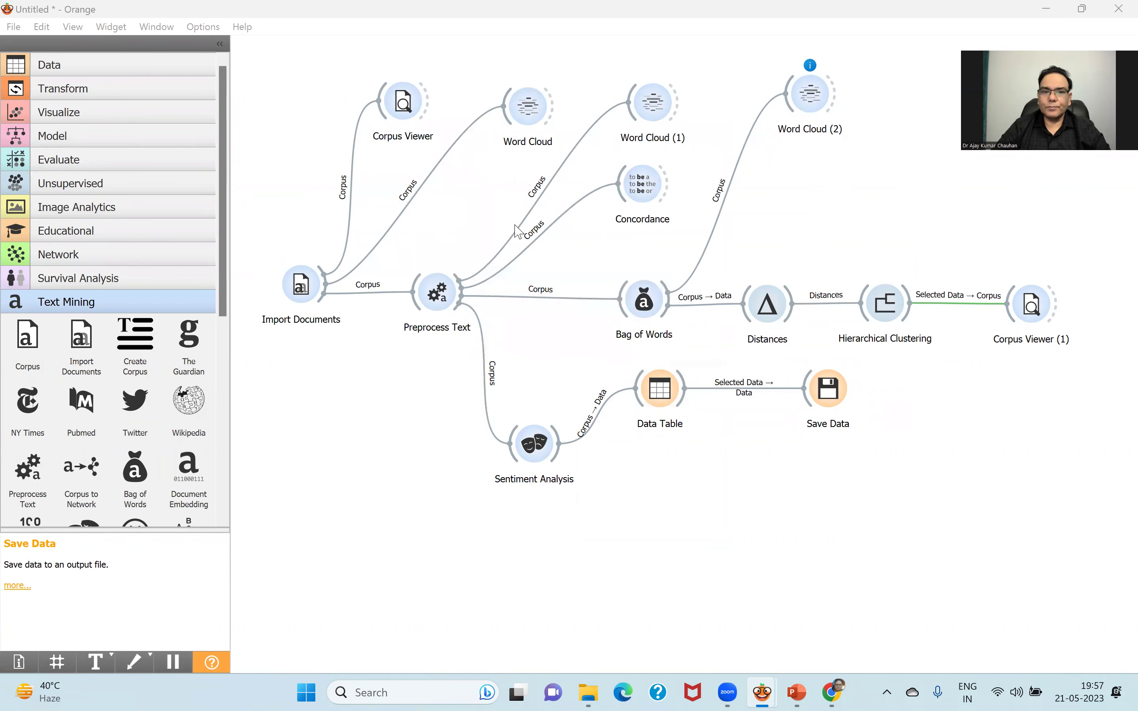
{"action": "left_click", "coordinate": [651, 275]}
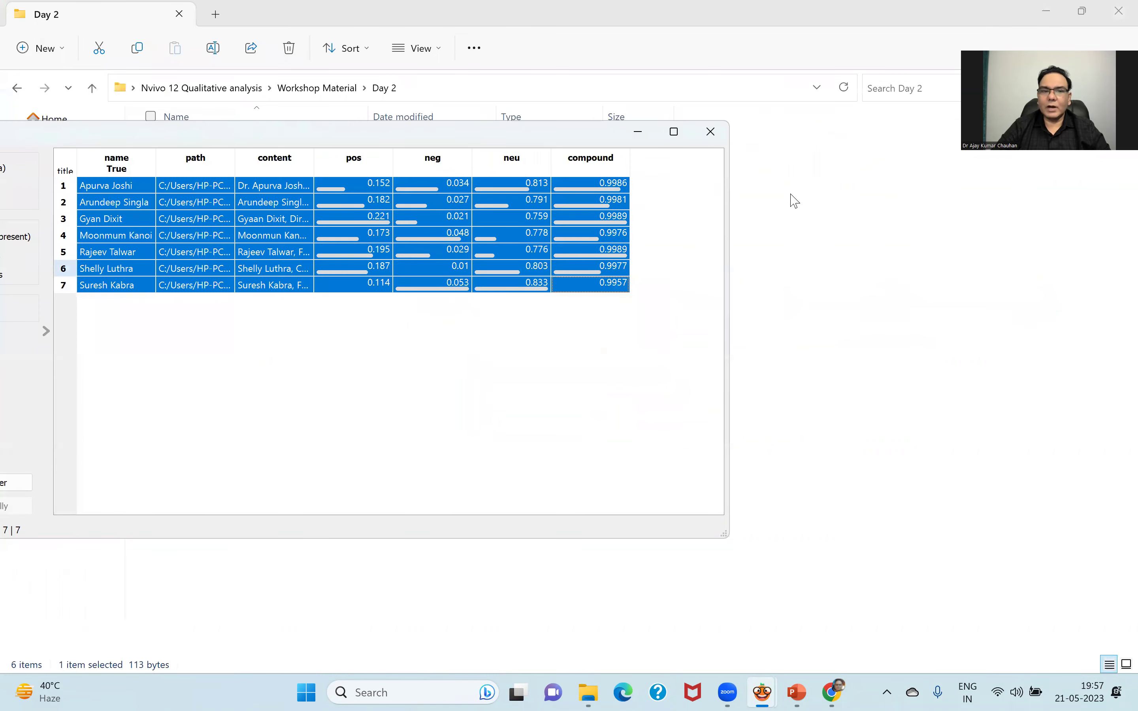
{"action": "left_click", "coordinate": [1054, 10]}
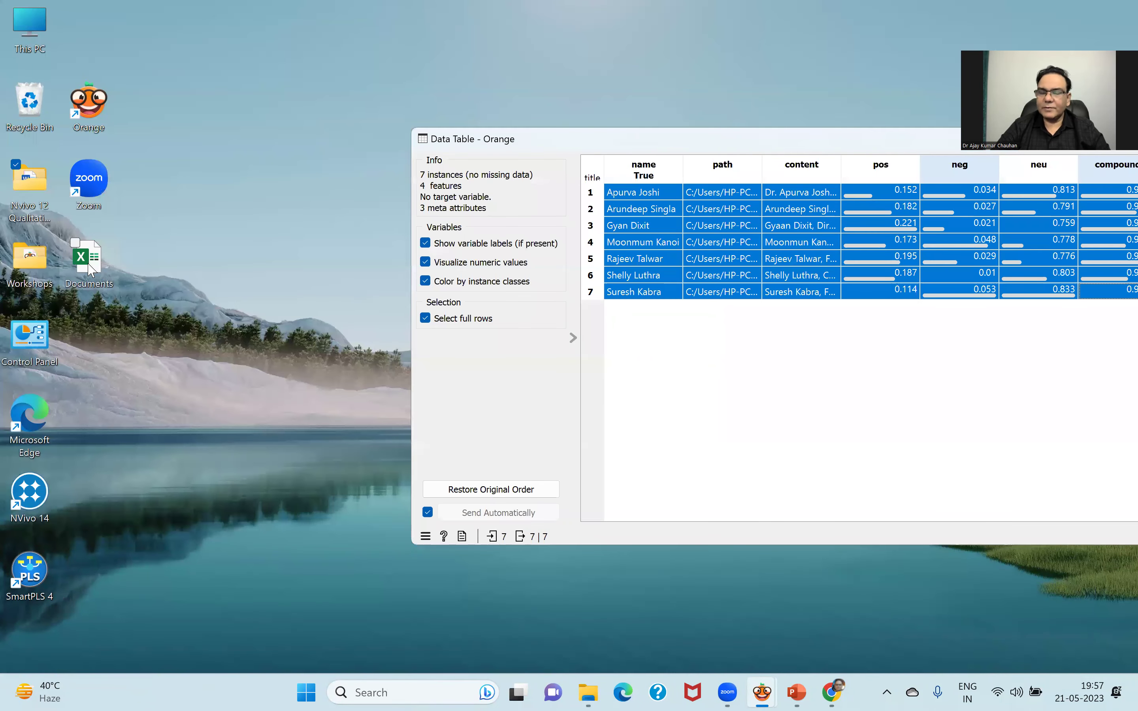
Open the exported Documents workbook from the desktop in Excel and widen column B
{"action": "double_click", "coordinate": [83, 262]}
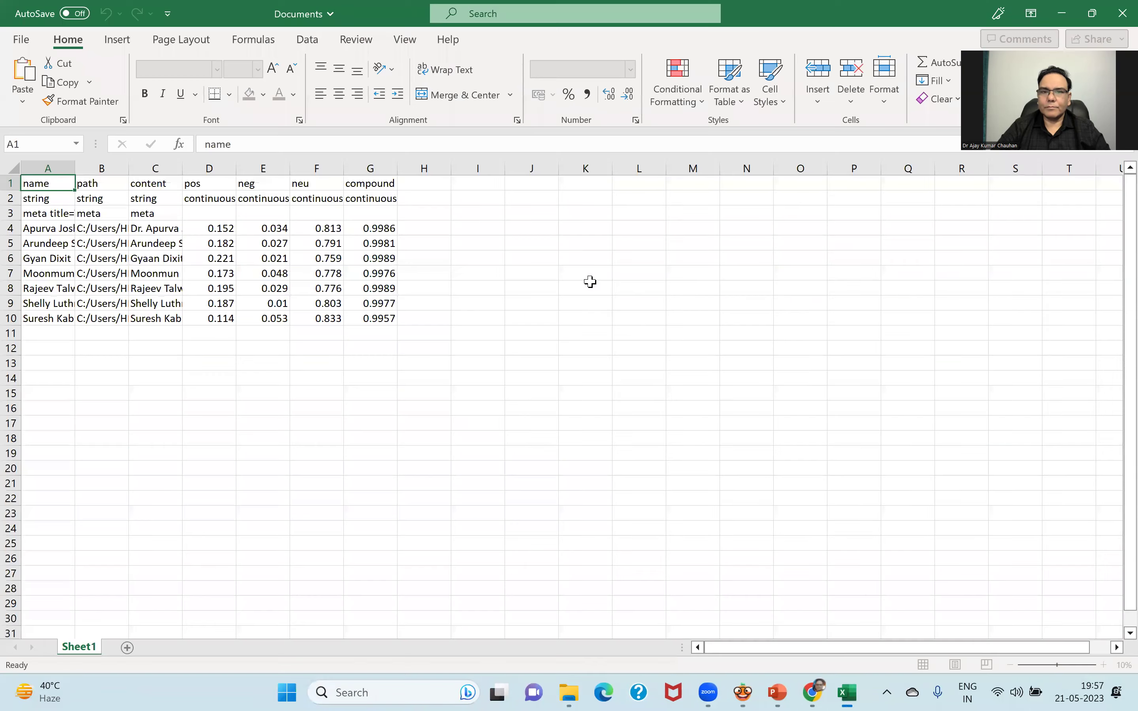
{"action": "left_click_drag", "start_coordinate": [129, 168], "coordinate": [176, 168]}
Select the range C4:G10, preview the recommended charts including Clustered Column, and close the chart dialog without inserting one
{"action": "left_click_drag", "start_coordinate": [207, 229], "coordinate": [428, 320]}
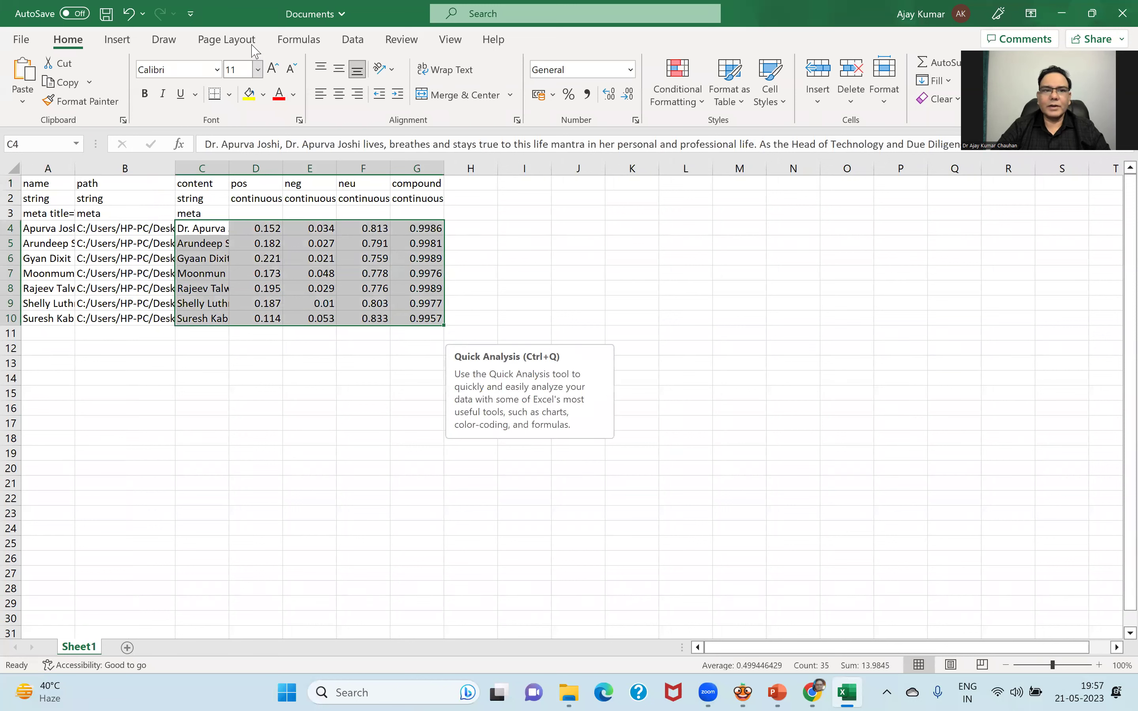
{"action": "left_click", "coordinate": [118, 41]}
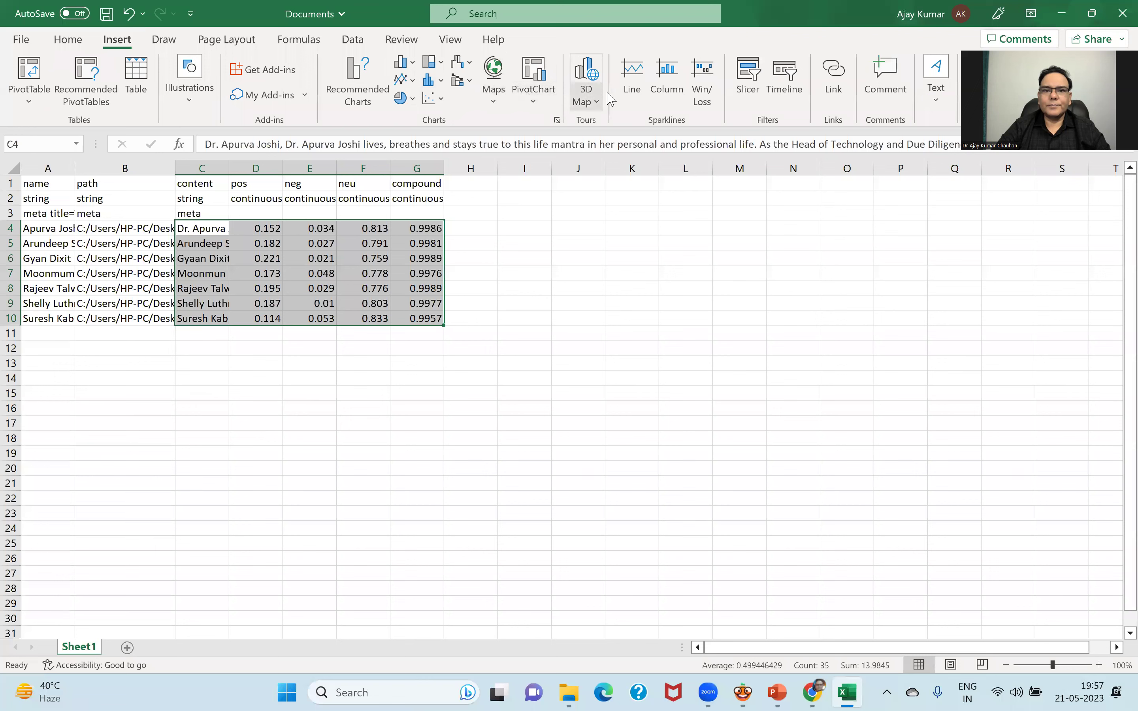
{"action": "left_click", "coordinate": [349, 103]}
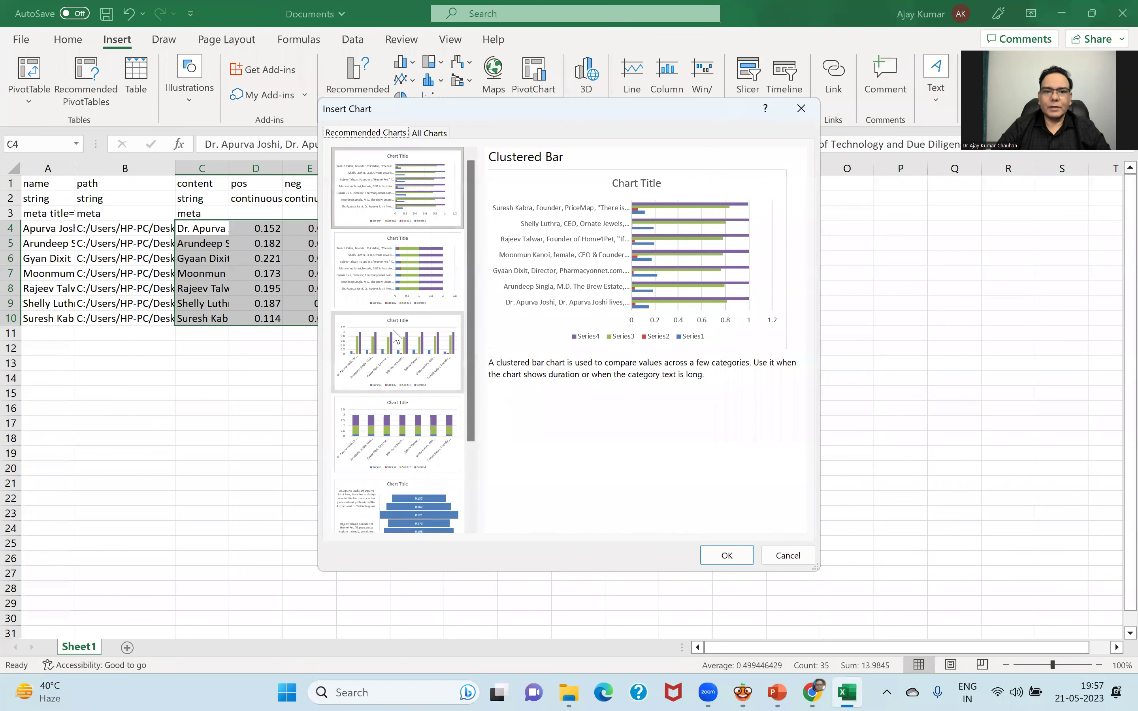
{"action": "left_click", "coordinate": [396, 350]}
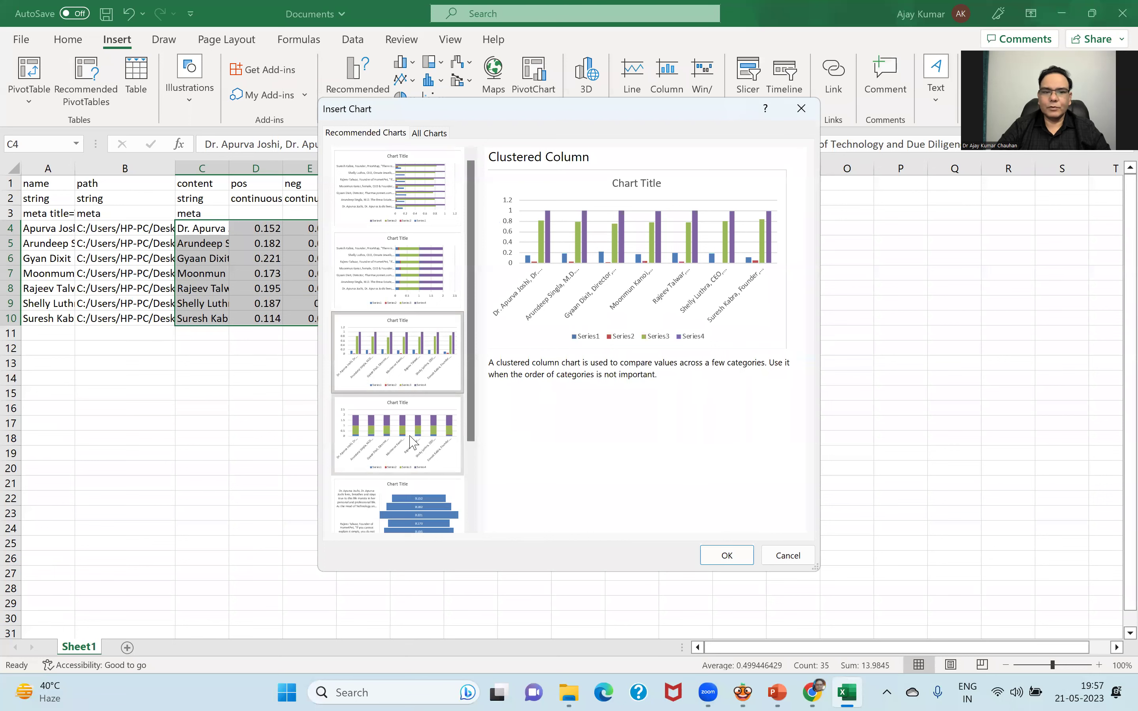
{"action": "left_click", "coordinate": [801, 110]}
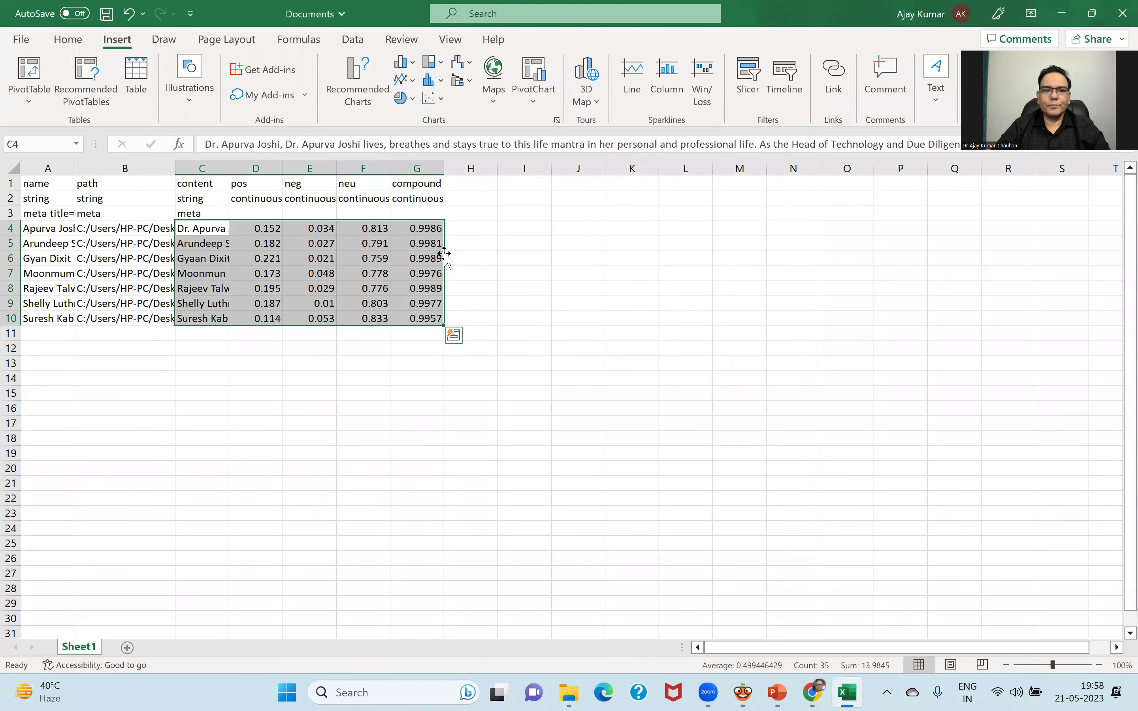
Add the column header Index in cell H1 and move down to cell H4
{"action": "left_click", "coordinate": [482, 183]}
{"action": "type", "text": "l"}
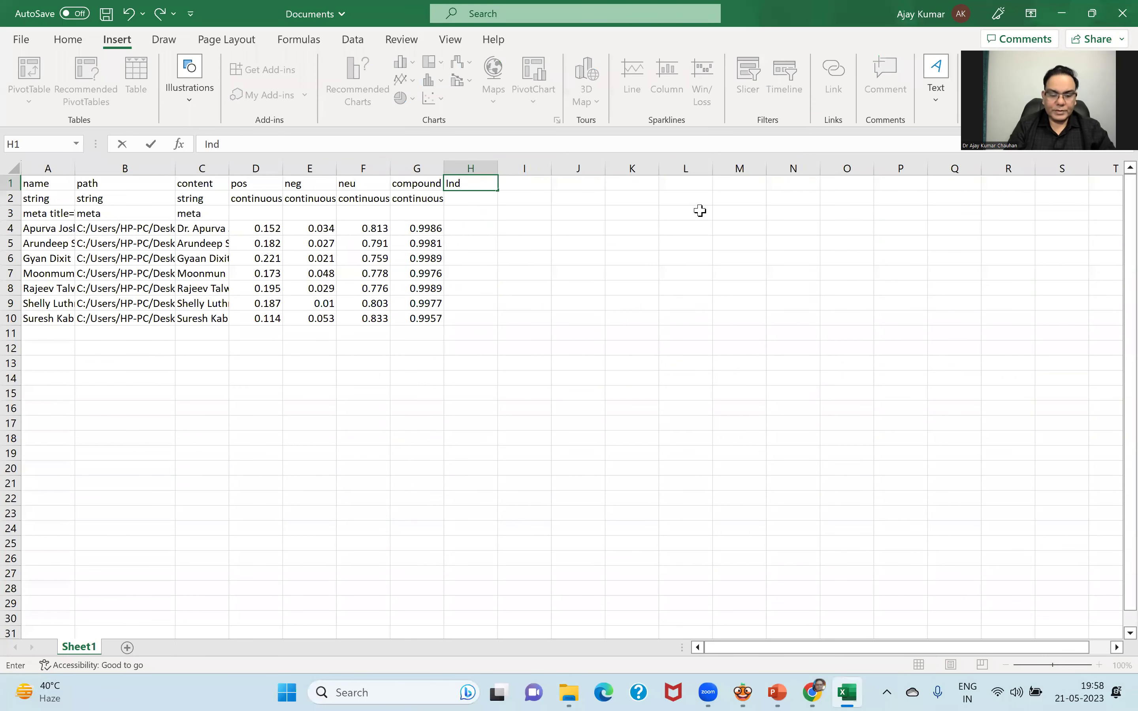
{"action": "key", "text": "Return"}
{"action": "key", "text": "Return"}
{"action": "key", "text": "Return"}
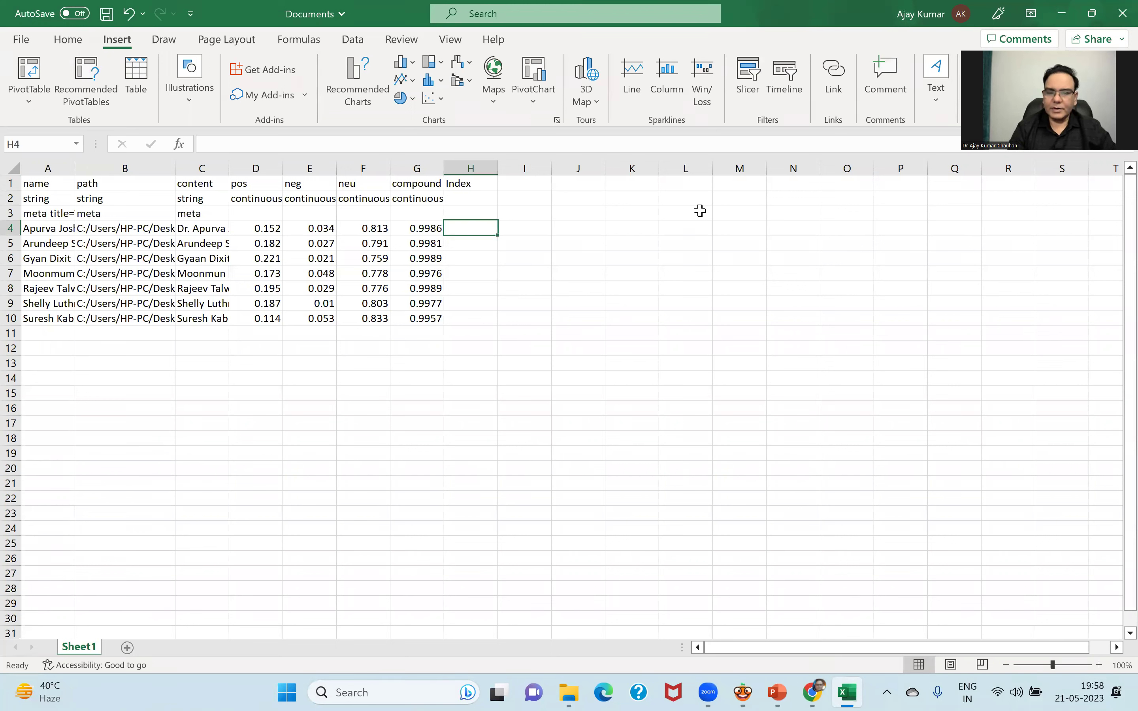
Calculate the positive-to-negative ratio in H4 with the formula =D4/E4 and fill it down to H10
{"action": "type", "text": "="}
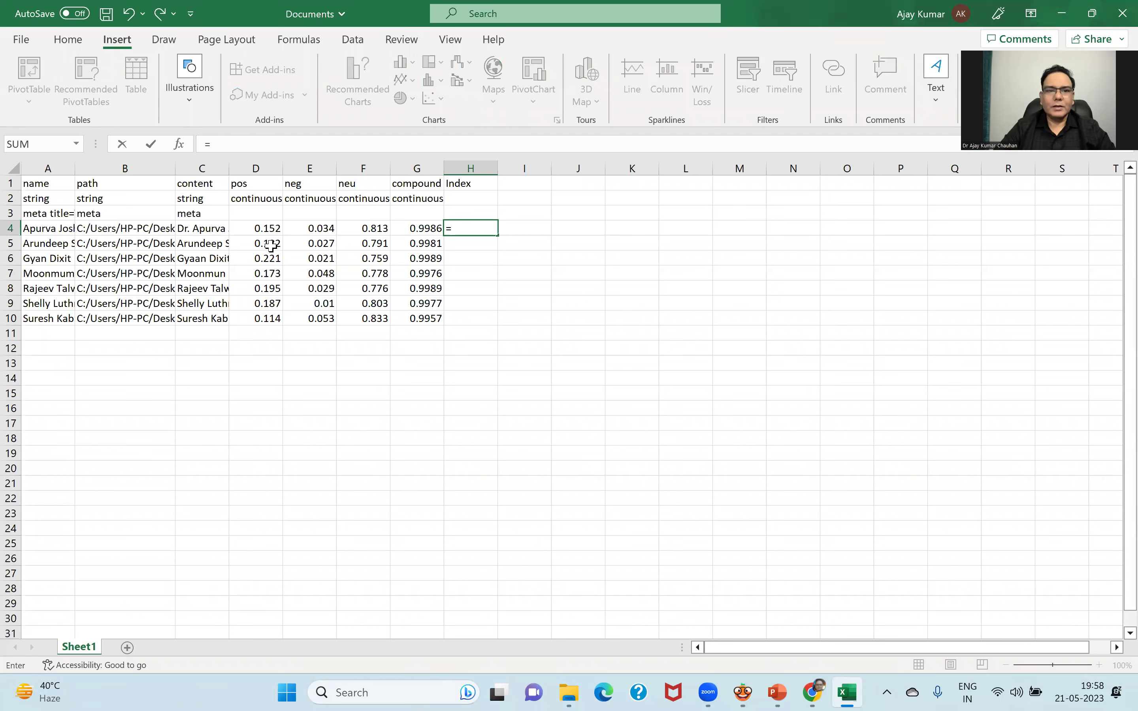
{"action": "left_click", "coordinate": [269, 229]}
{"action": "type", "text": "/"}
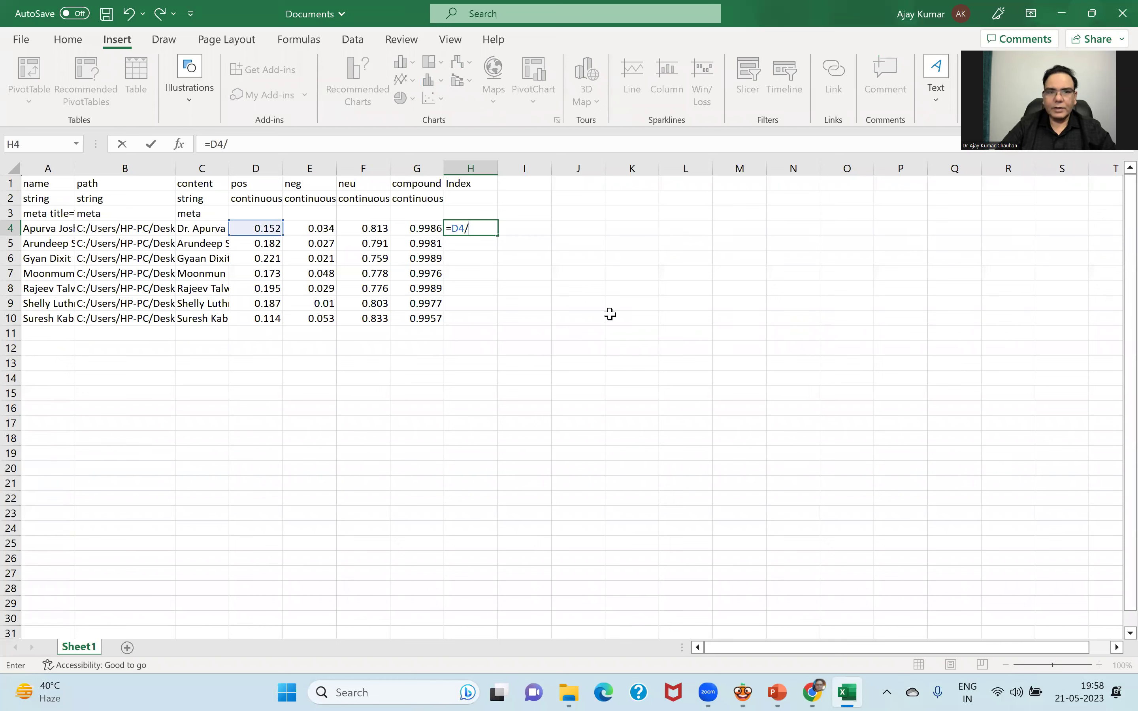
{"action": "left_click", "coordinate": [320, 227]}
{"action": "key", "text": "Return"}
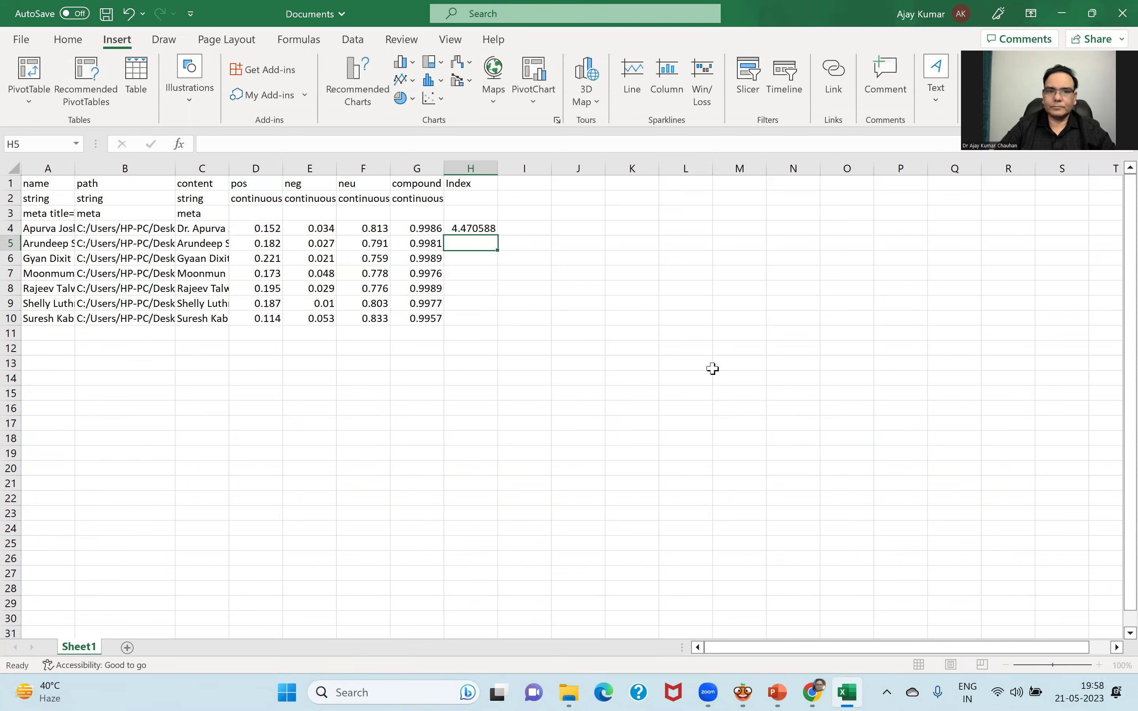
{"action": "left_click", "coordinate": [484, 231]}
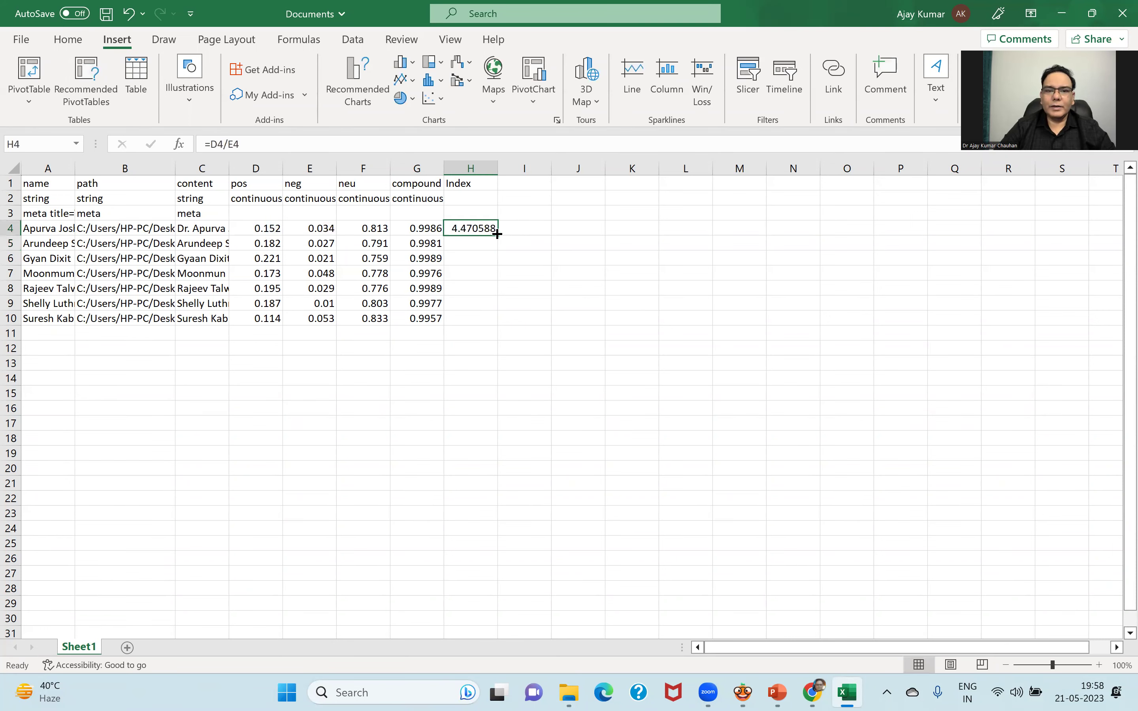
{"action": "left_click_drag", "start_coordinate": [497, 234], "coordinate": [501, 326]}
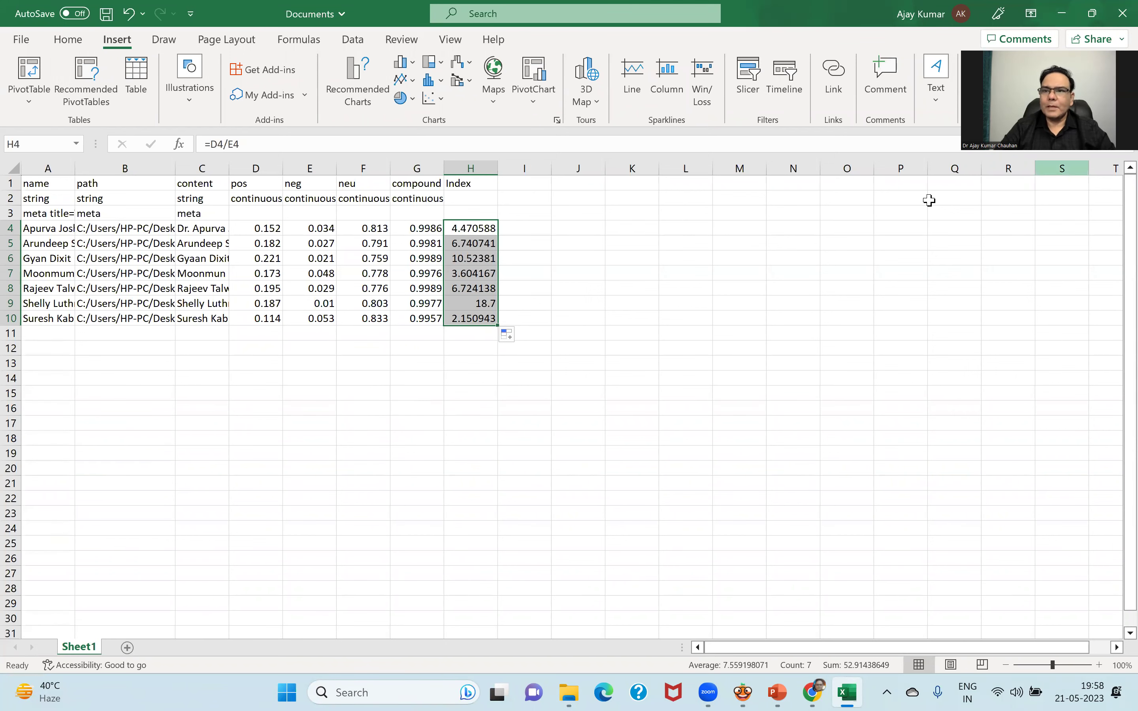
Switch back to the Orange workflow, link an Extract Keywords widget to Sentiment Analysis, and view its scoring settings before minimizing its window
{"action": "left_click", "coordinate": [1062, 15]}
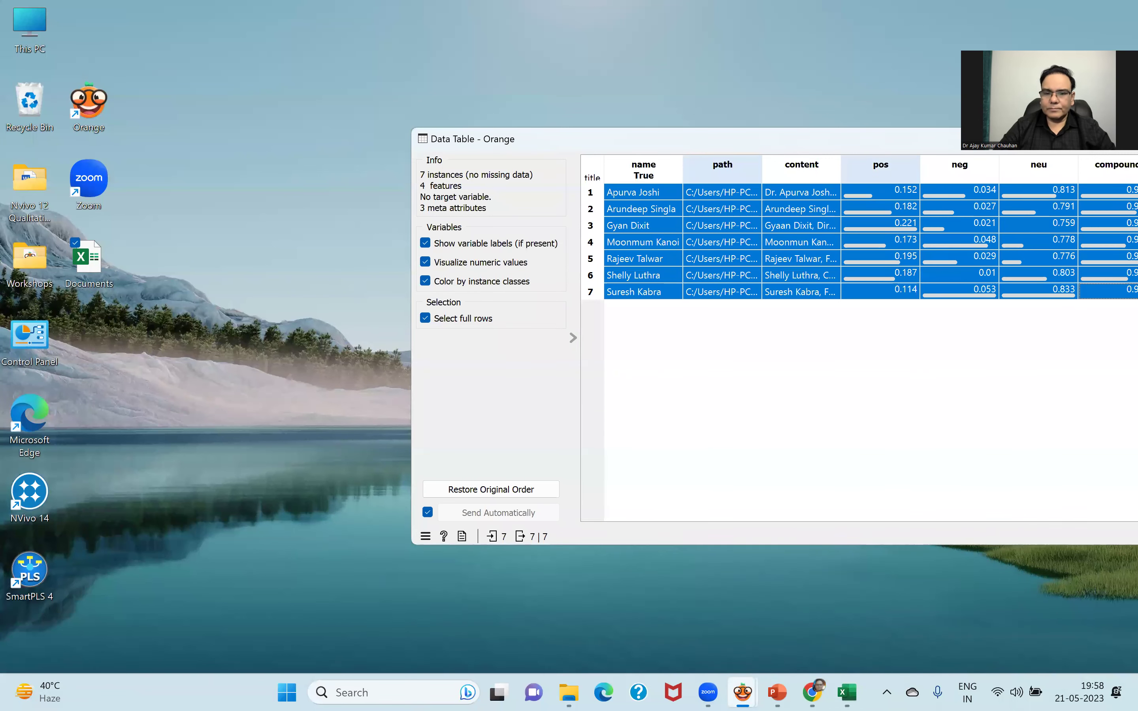
{"action": "left_click", "coordinate": [678, 614]}
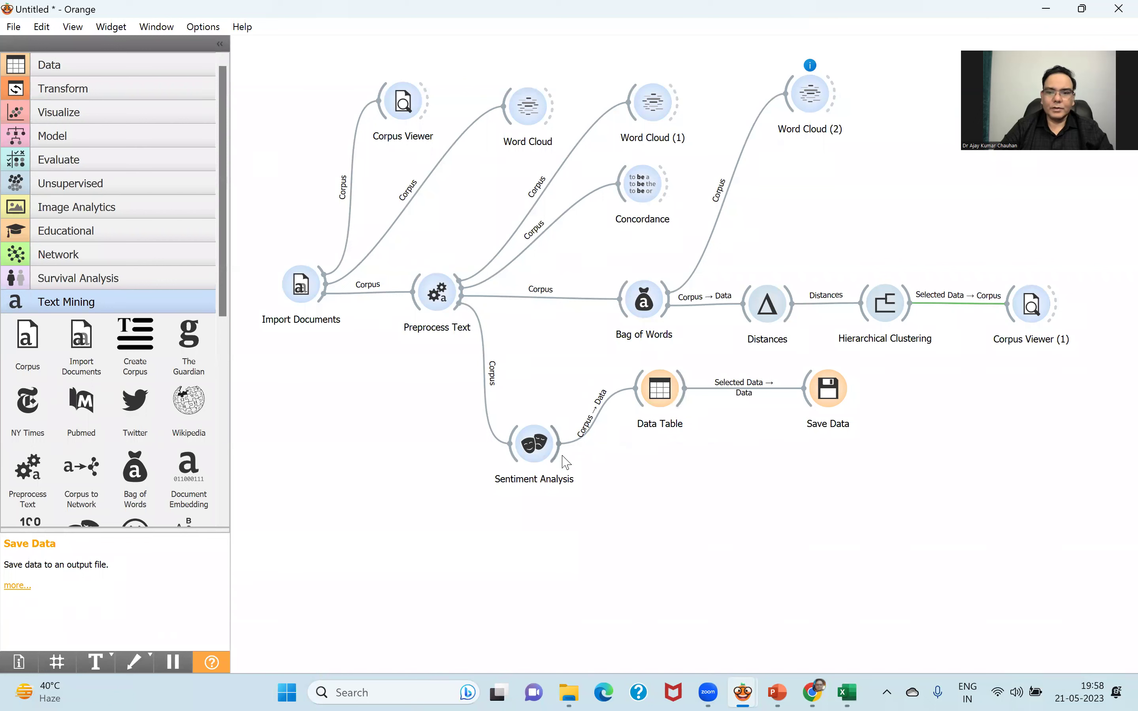
{"action": "left_click_drag", "start_coordinate": [582, 483], "coordinate": [656, 547]}
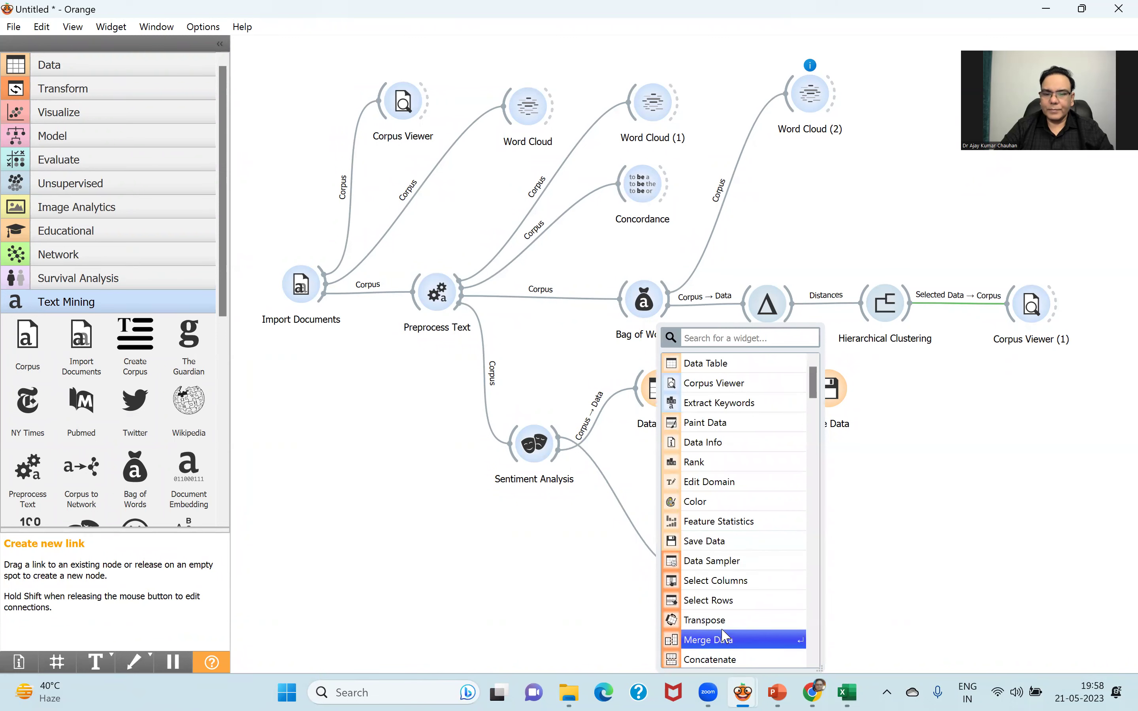
{"action": "left_click", "coordinate": [691, 403]}
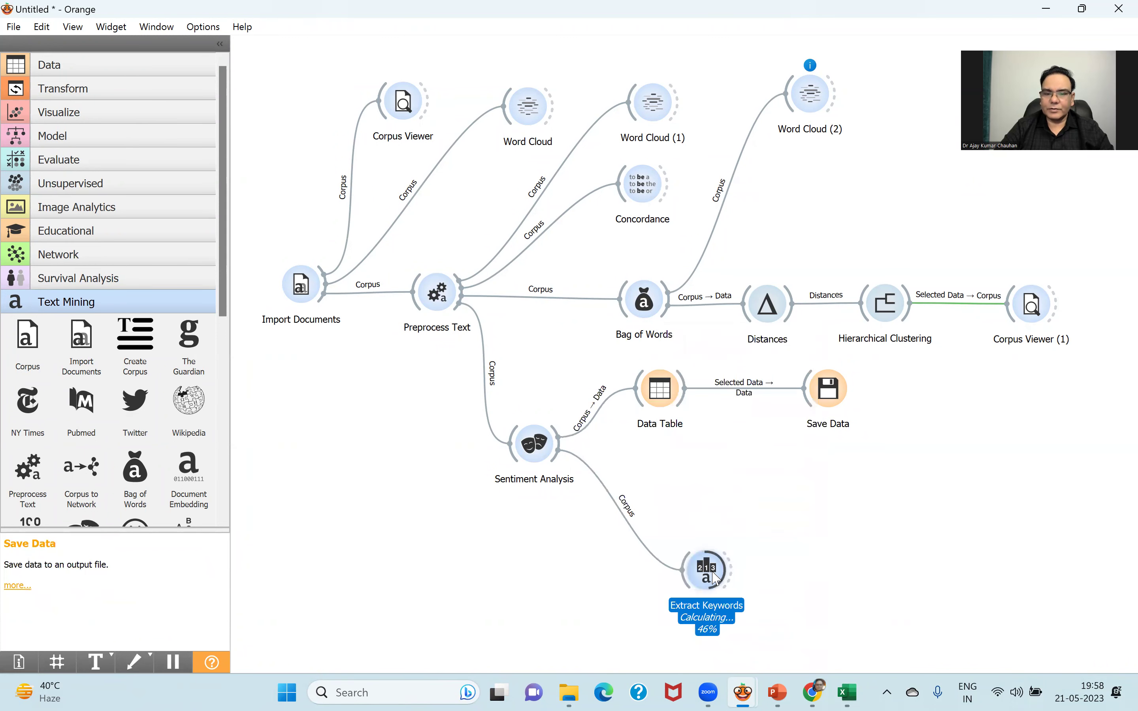
{"action": "left_click_drag", "start_coordinate": [697, 561], "coordinate": [655, 515]}
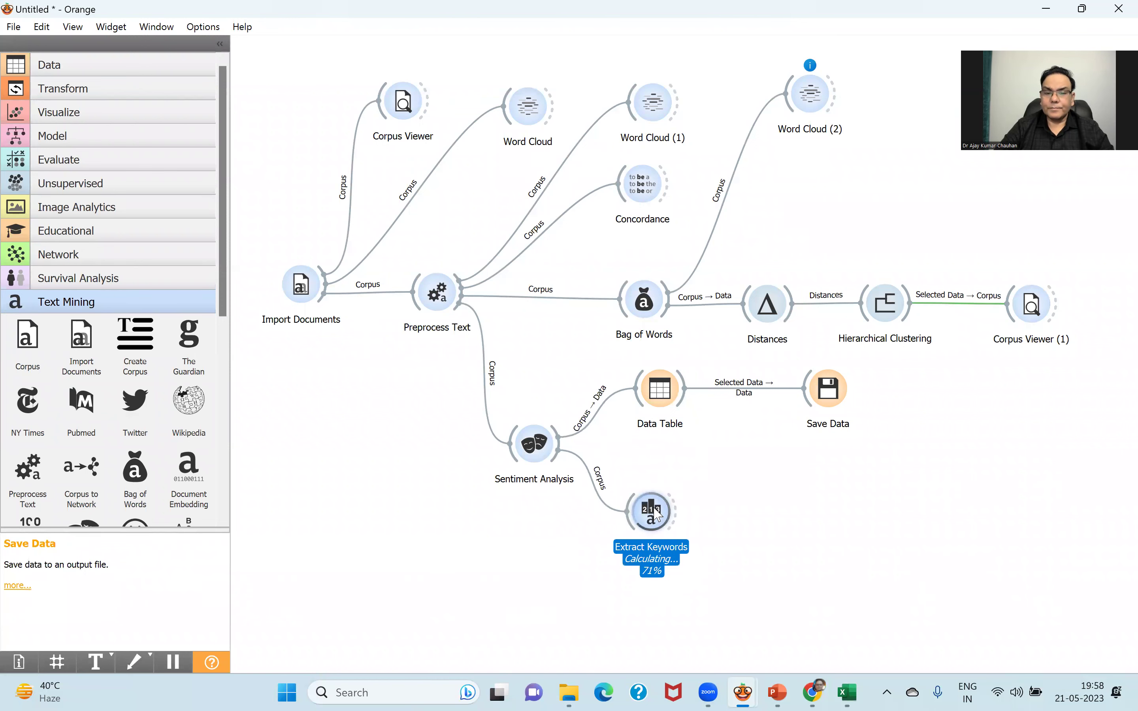
{"action": "double_click", "coordinate": [655, 515]}
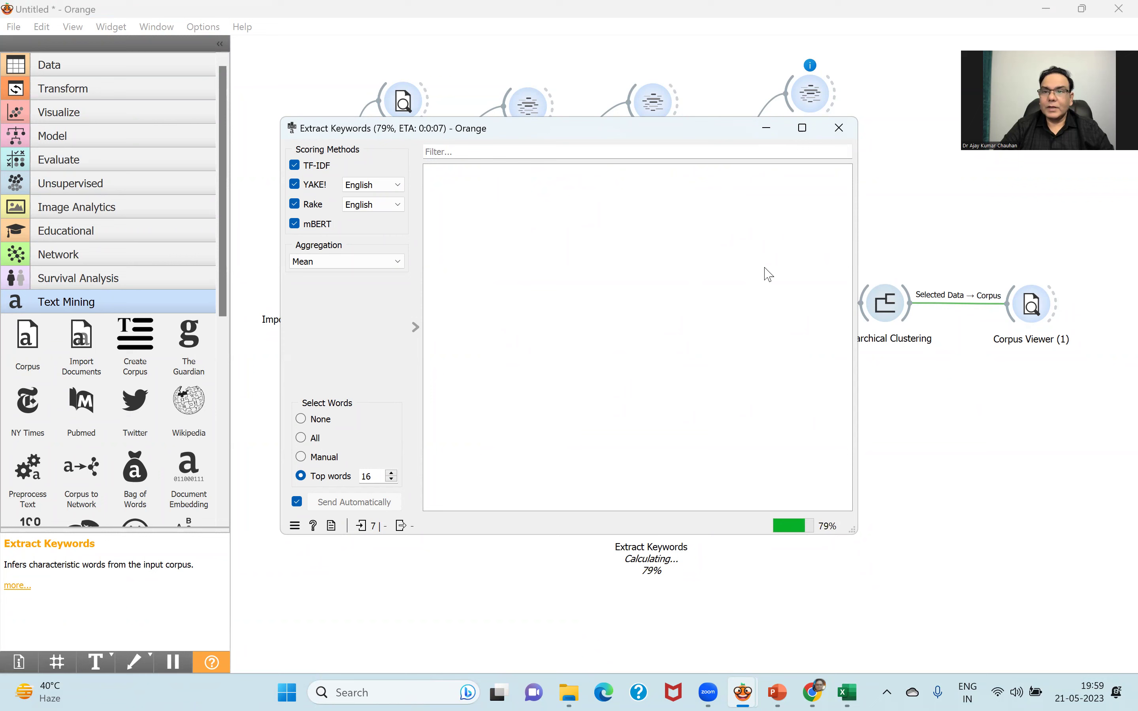
{"action": "left_click", "coordinate": [767, 128]}
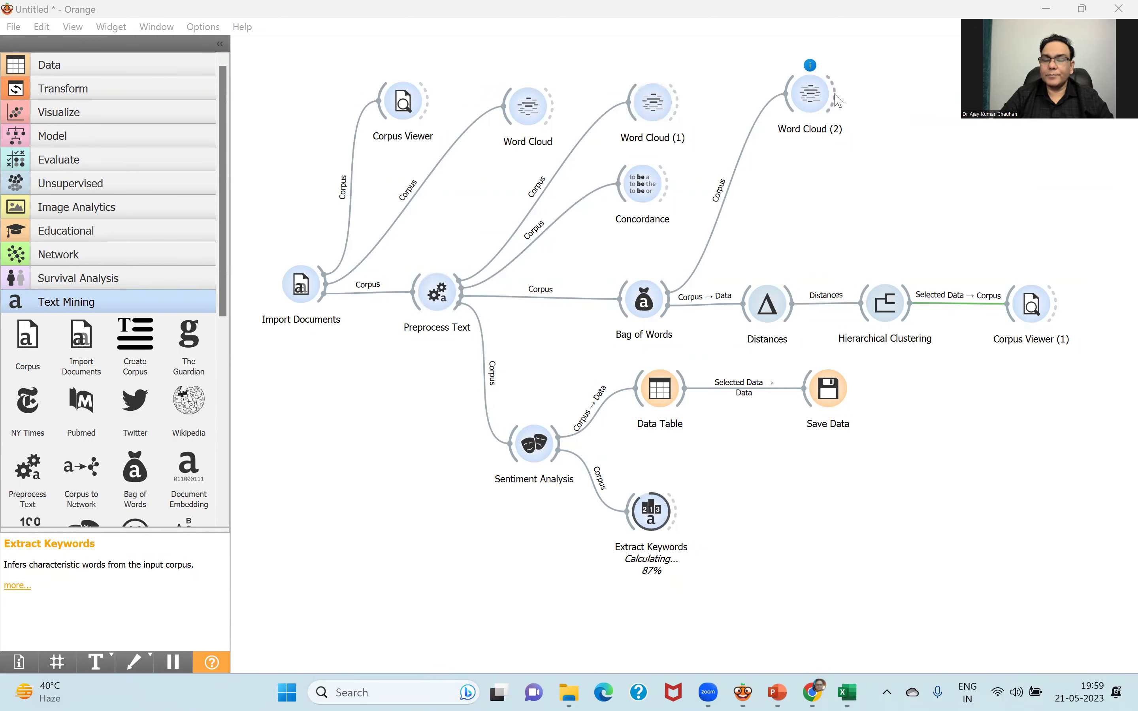
Link a Data Table to Word Cloud (2) and connect its Word Counts output to the table's Data input
{"action": "left_click_drag", "start_coordinate": [838, 99], "coordinate": [942, 108]}
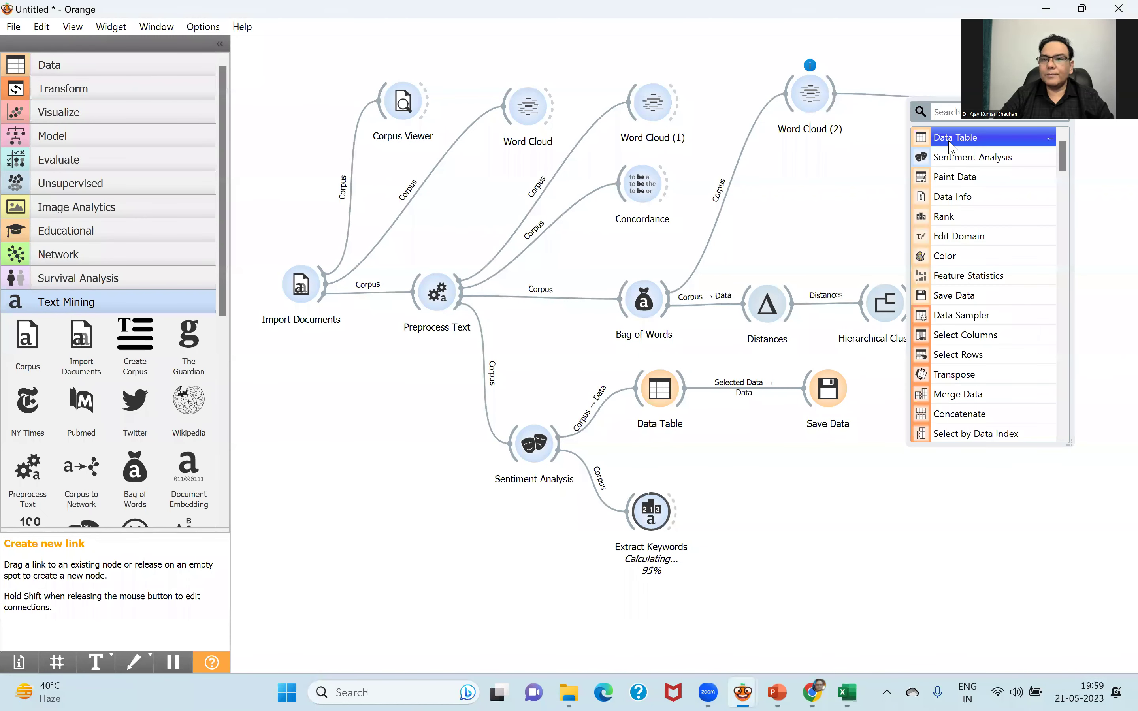
{"action": "key", "text": "Return"}
{"action": "double_click", "coordinate": [873, 93]}
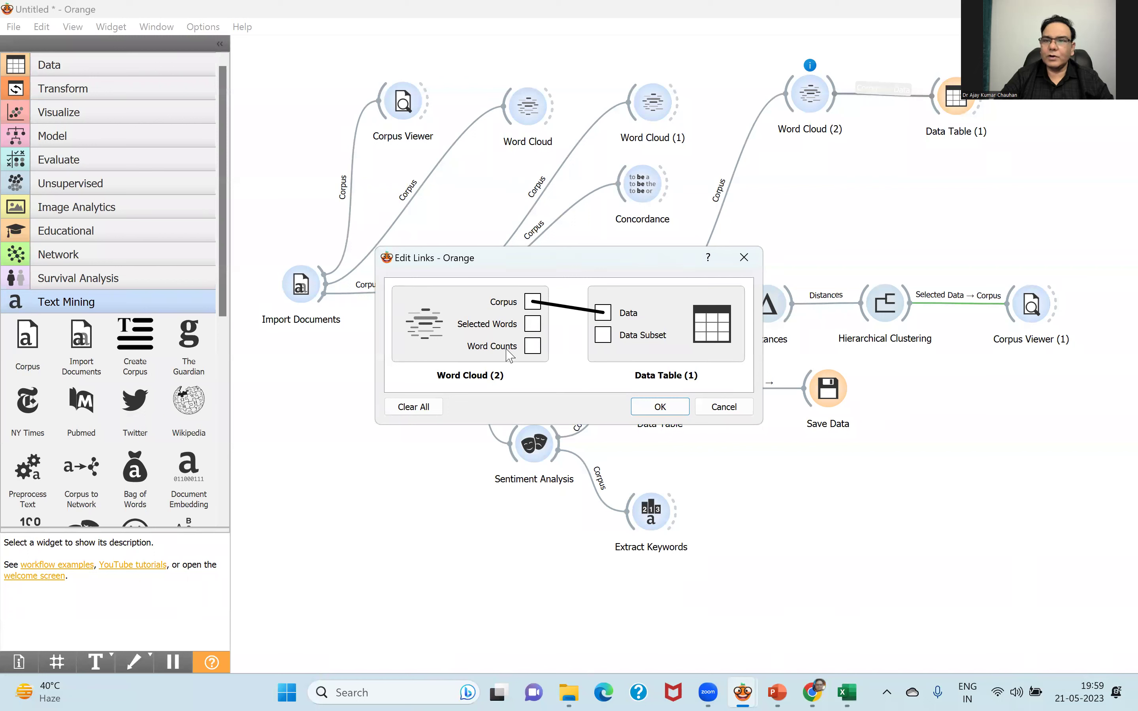
{"action": "left_click_drag", "start_coordinate": [532, 346], "coordinate": [603, 319]}
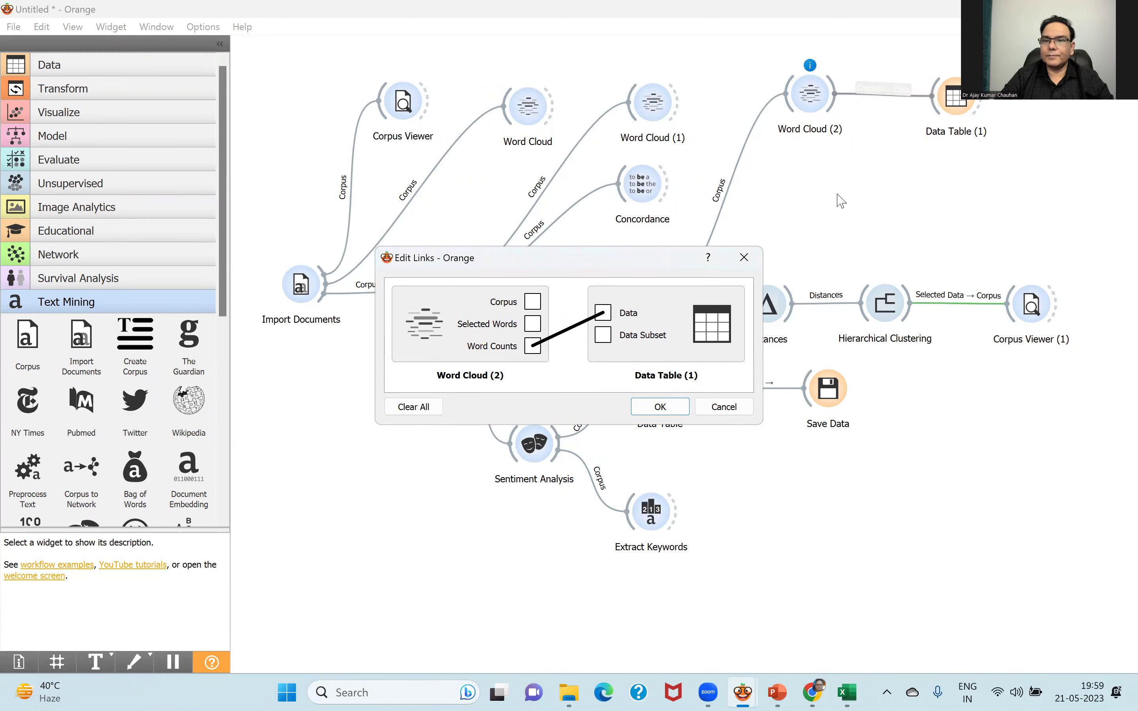
{"action": "left_click", "coordinate": [660, 407]}
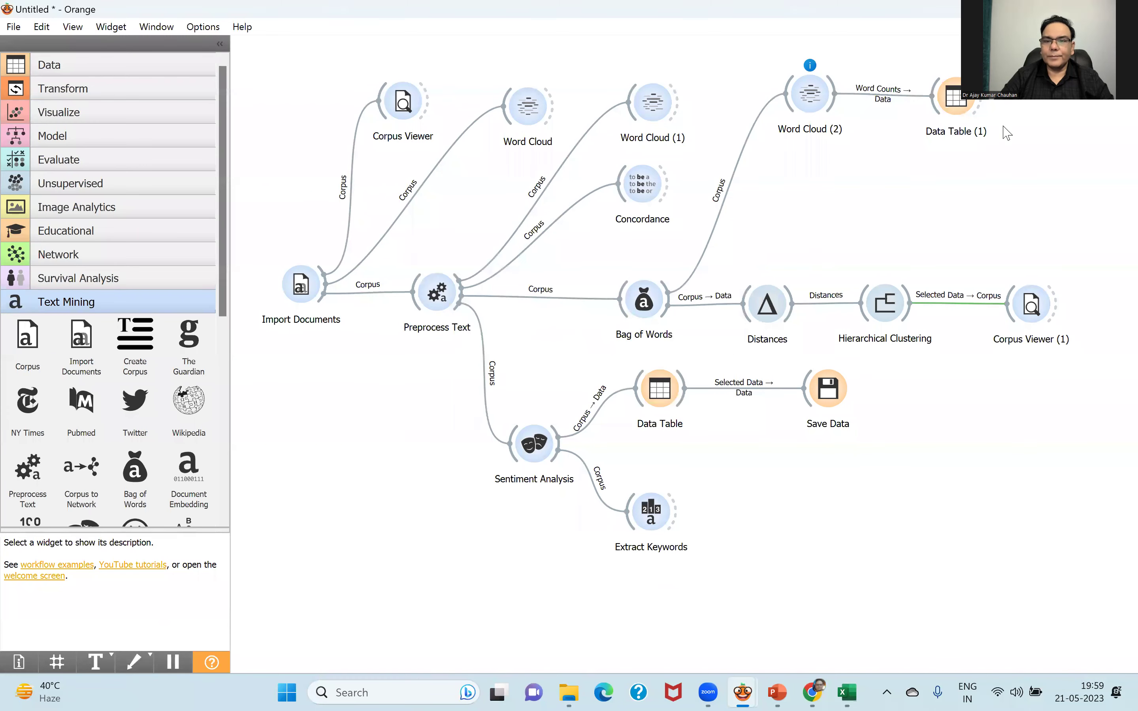
Open Data Table (1), examine the word counts from Word Cloud (2), and close it
{"action": "double_click", "coordinate": [955, 105]}
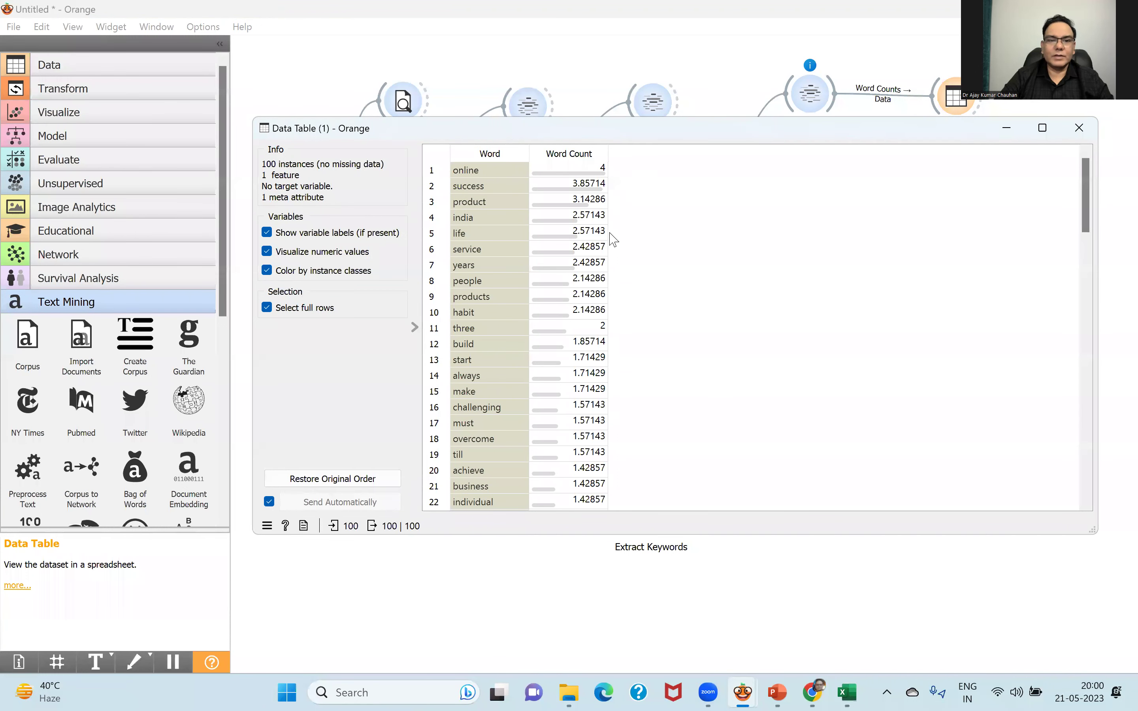
{"action": "mouse_move", "coordinate": [1083, 185]}
{"action": "left_mouse_down"}
{"action": "mouse_move", "coordinate": [1077, 467]}
{"action": "mouse_move", "coordinate": [1062, 178]}
{"action": "left_mouse_up"}
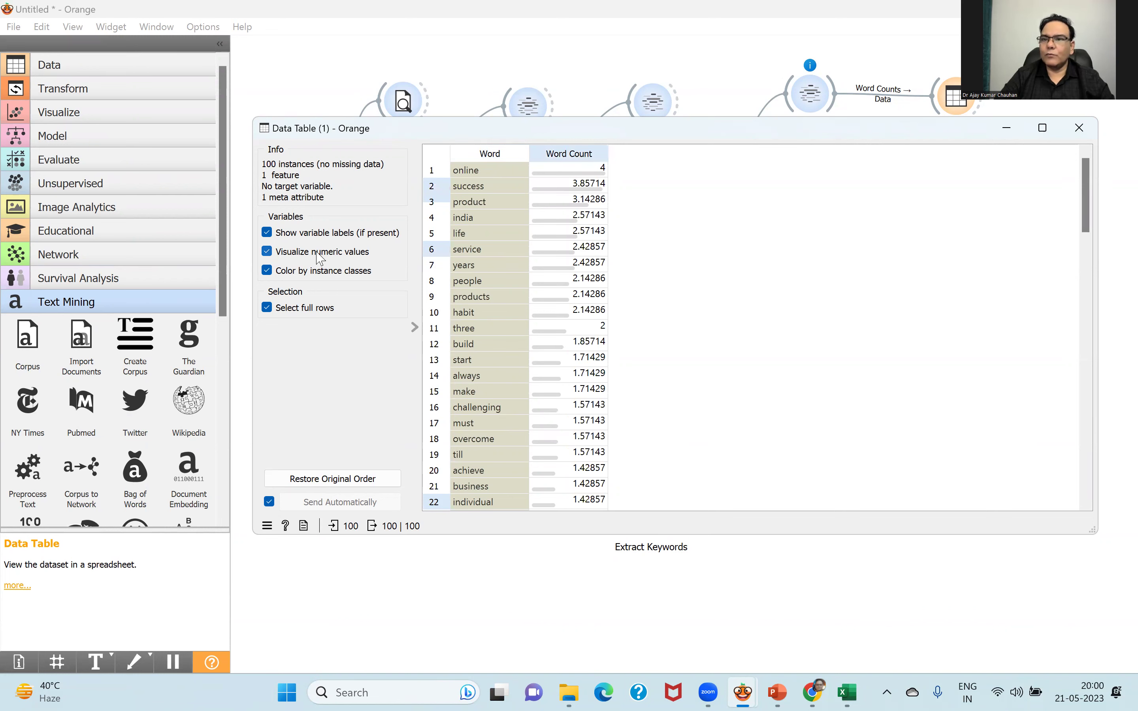
{"action": "left_click", "coordinate": [1079, 128]}
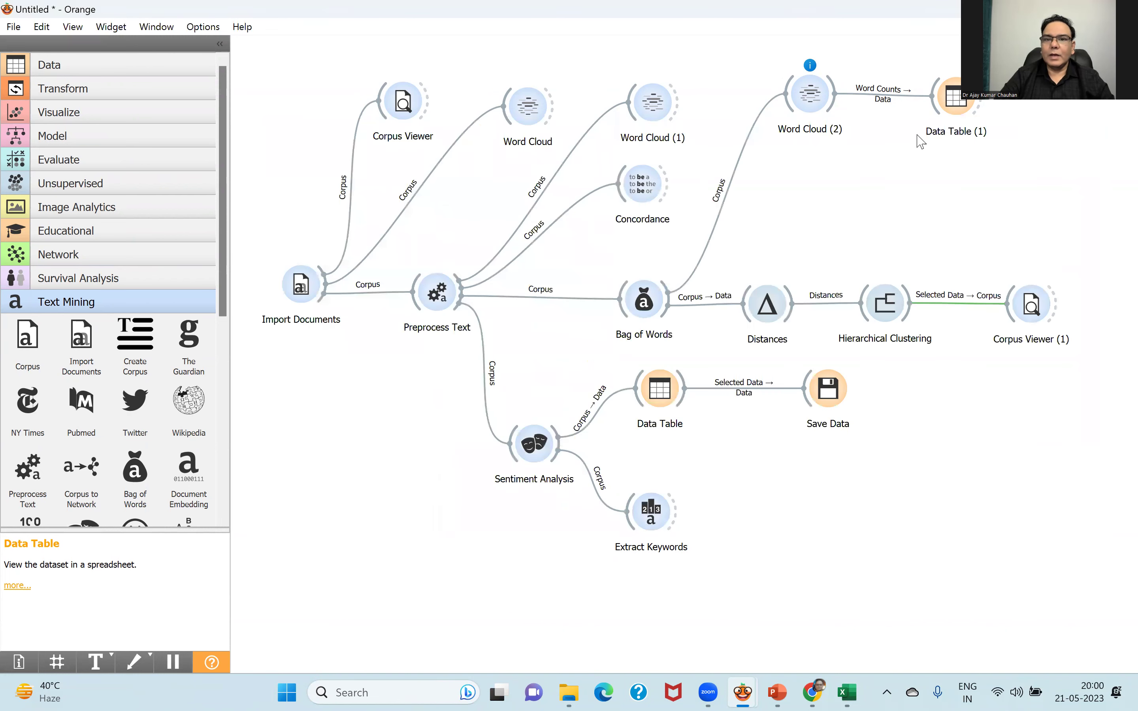
Link a second Data Table to Word Cloud (1), connecting its Word Counts output to the table's Data input
{"action": "left_click_drag", "start_coordinate": [982, 102], "coordinate": [924, 115]}
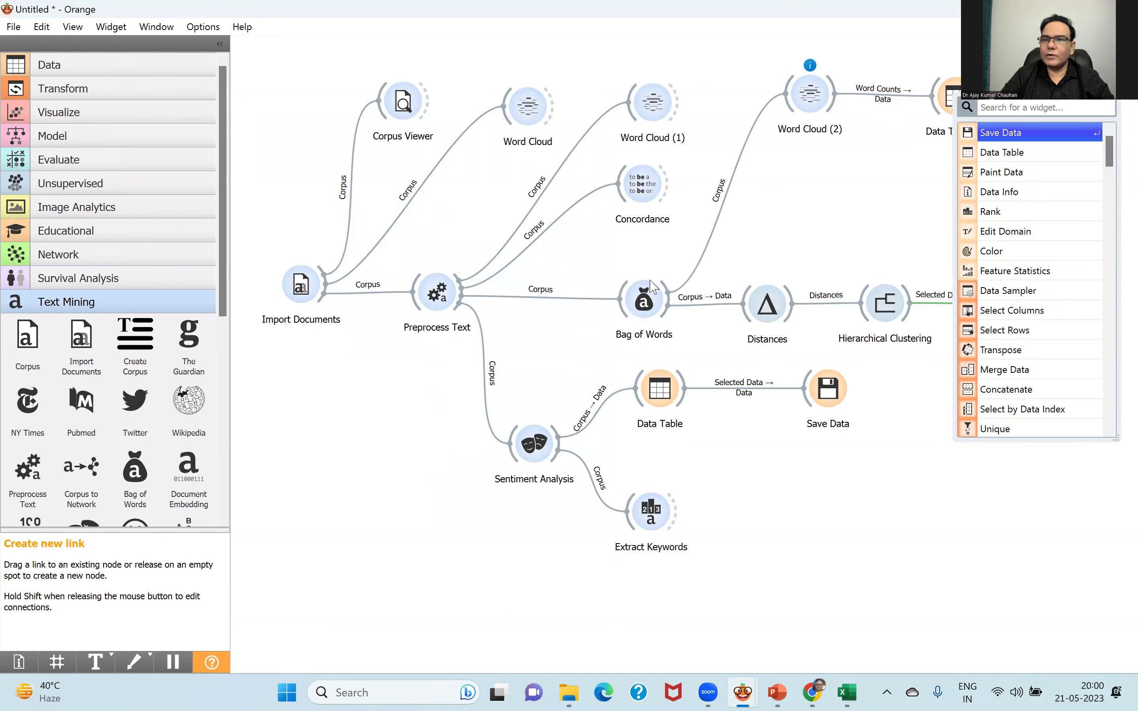
{"action": "left_click", "coordinate": [683, 110]}
{"action": "left_click_drag", "start_coordinate": [680, 103], "coordinate": [947, 166]}
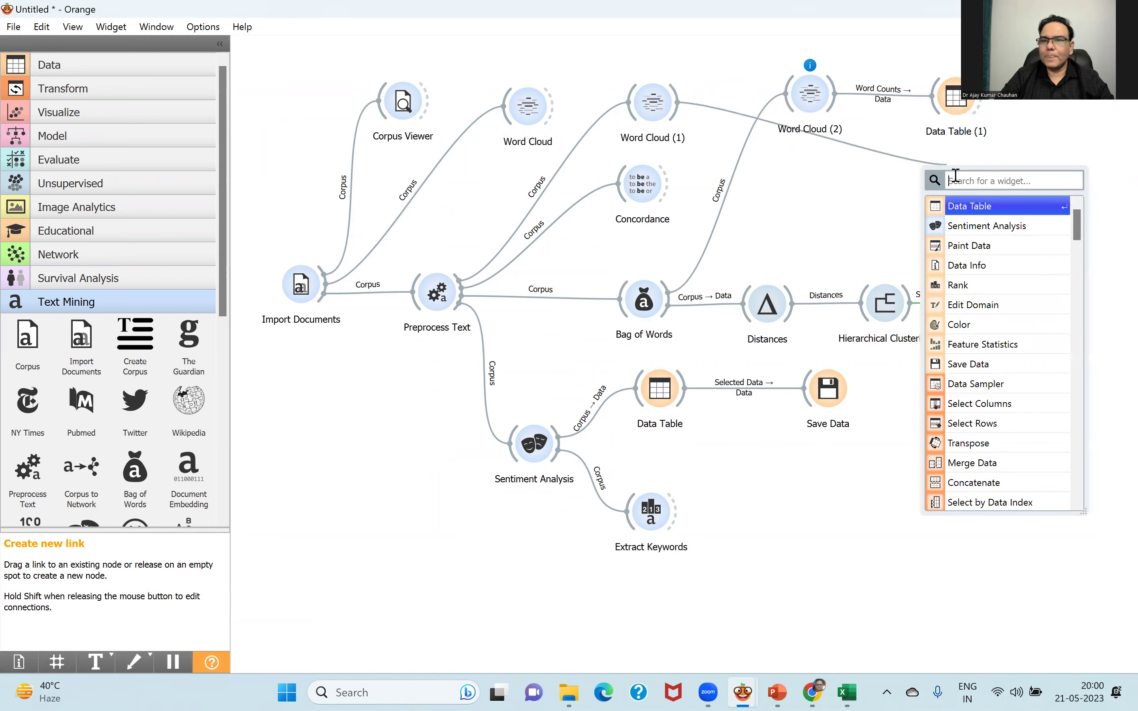
{"action": "left_click", "coordinate": [970, 212]}
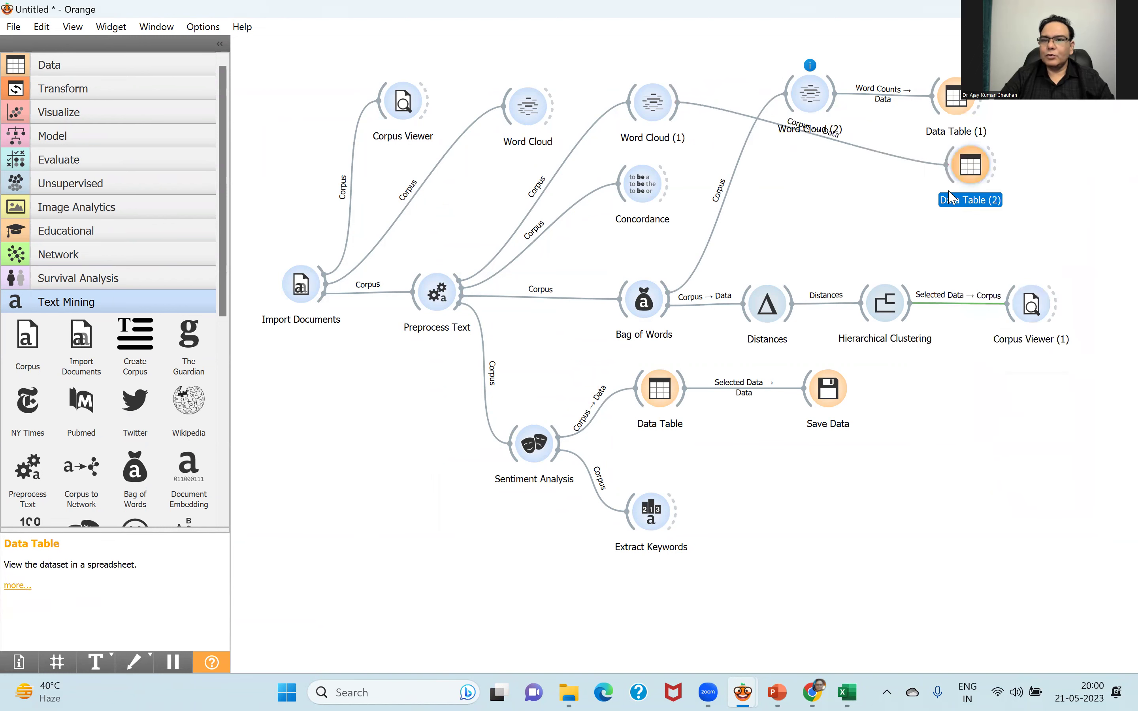
{"action": "double_click", "coordinate": [871, 150]}
{"action": "left_click_drag", "start_coordinate": [532, 352], "coordinate": [604, 312]}
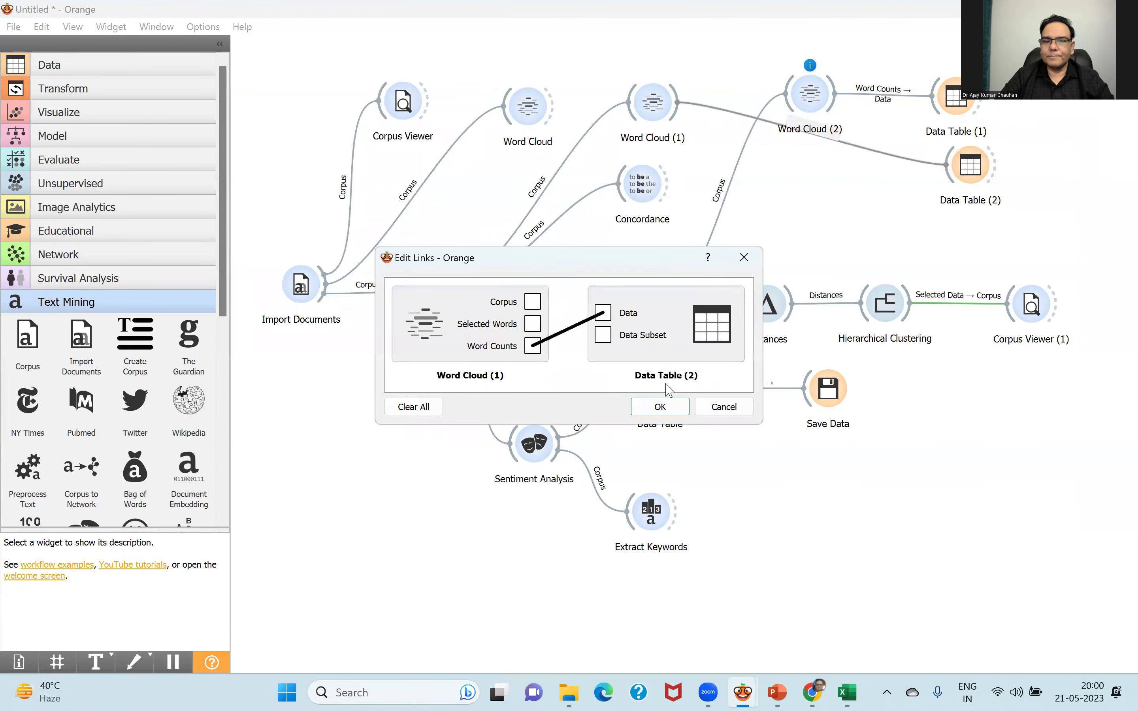
{"action": "left_click", "coordinate": [660, 407]}
Open Data Table (2), examine the word counts from Word Cloud (1) through to the last row, and close it
{"action": "double_click", "coordinate": [971, 180]}
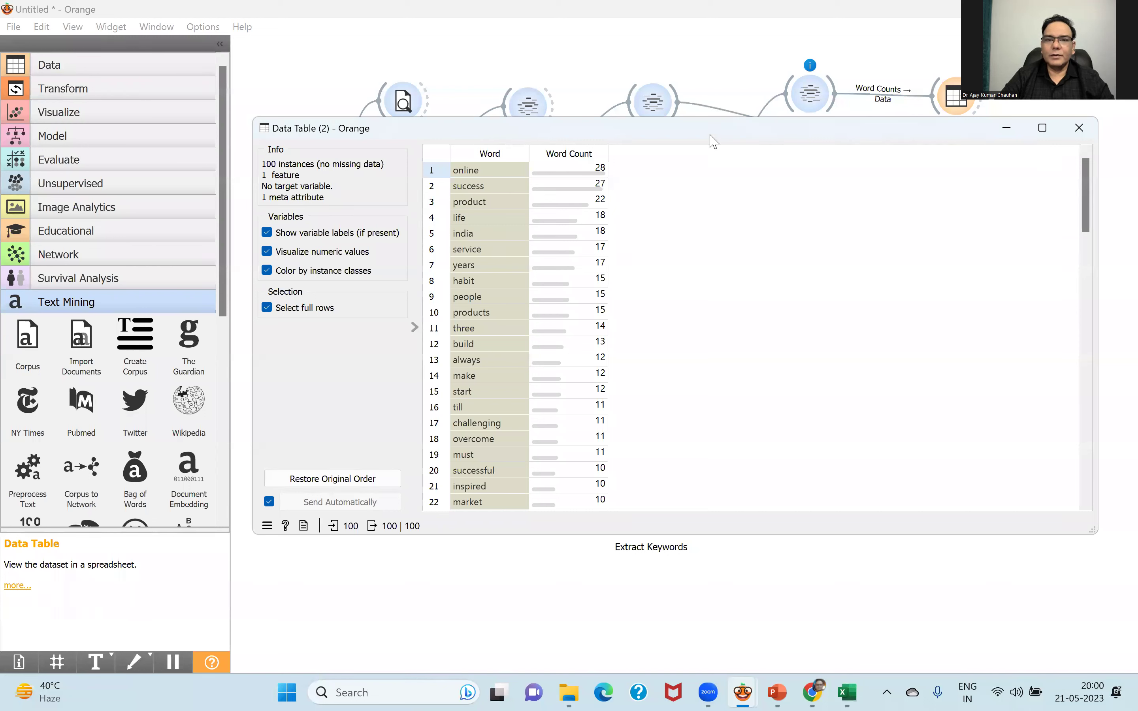
{"action": "left_click_drag", "start_coordinate": [960, 129], "coordinate": [795, 142]}
{"action": "left_click_drag", "start_coordinate": [921, 215], "coordinate": [900, 499]}
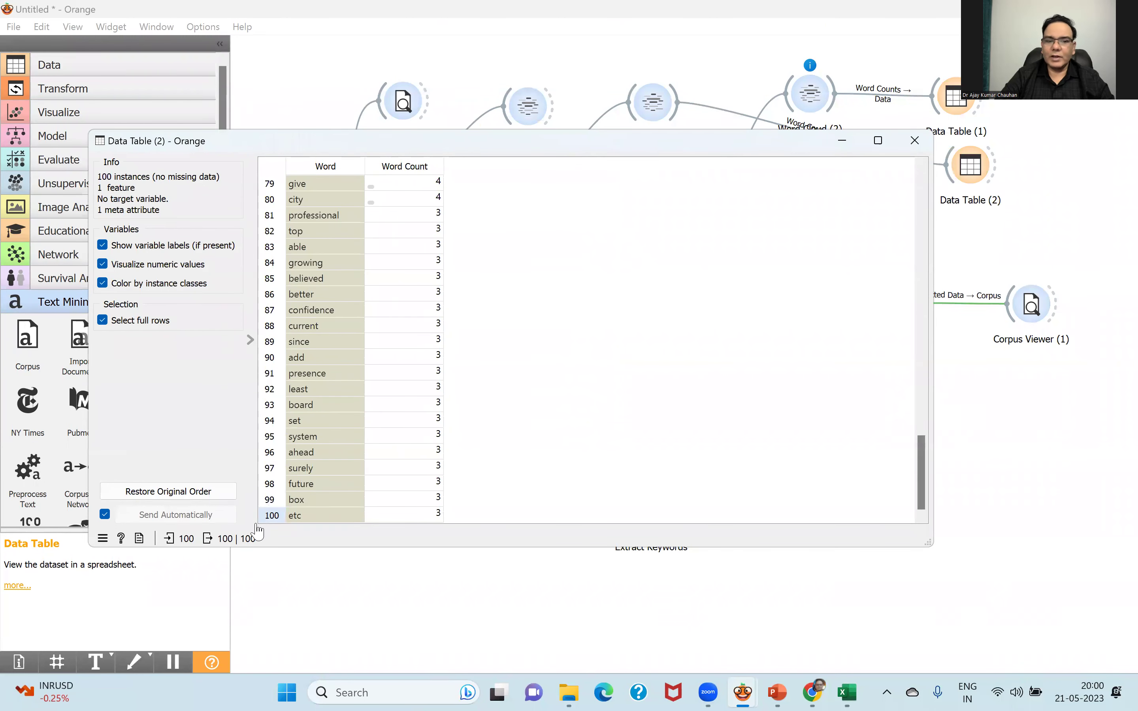
{"action": "key", "text": "Escape"}
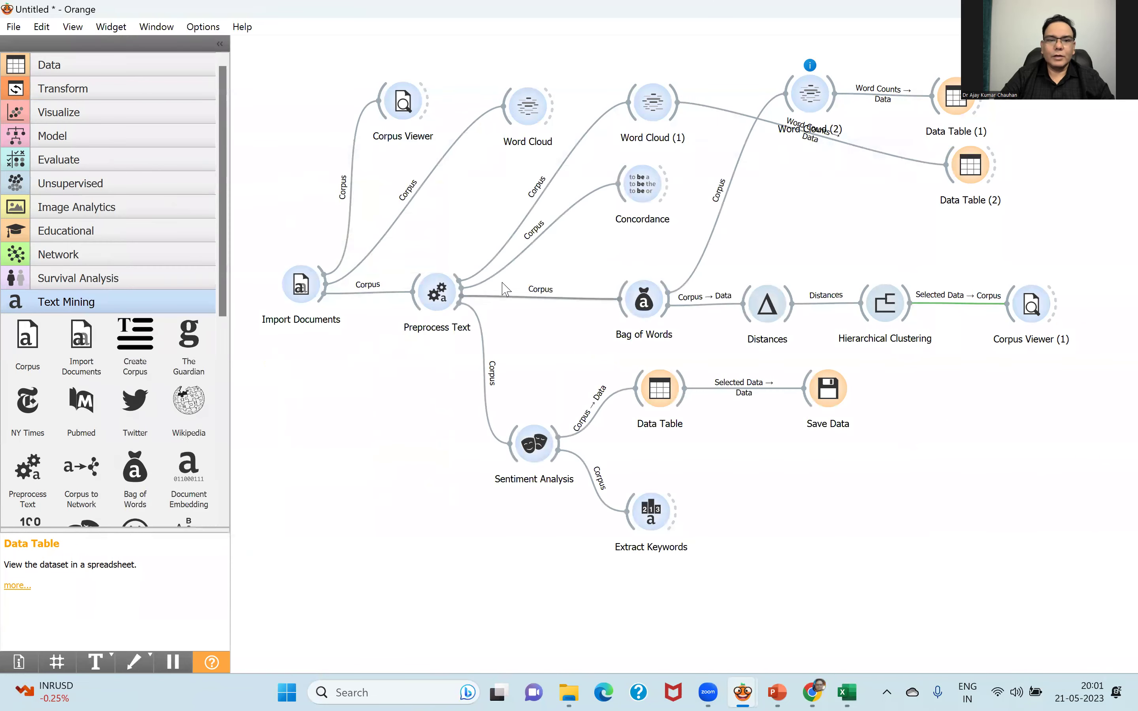
Limit the Preprocess Text filtering to the 25 most frequent tokens and close its settings
{"action": "double_click", "coordinate": [444, 296]}
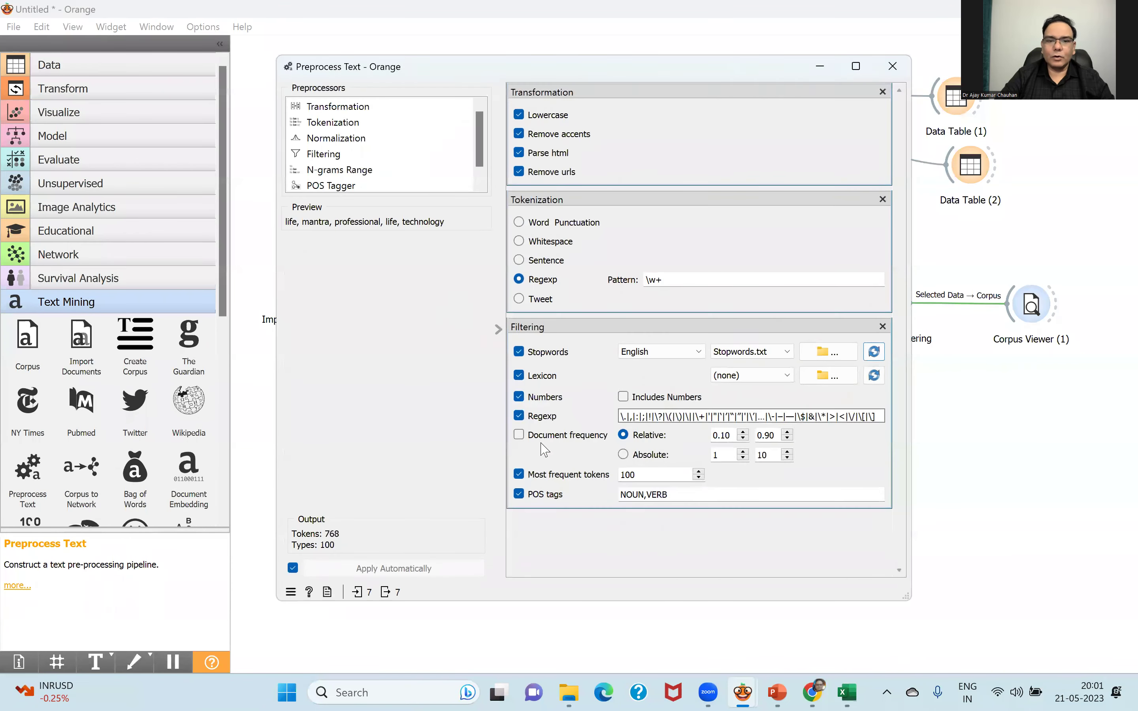
{"action": "left_click_drag", "start_coordinate": [637, 475], "coordinate": [614, 476]}
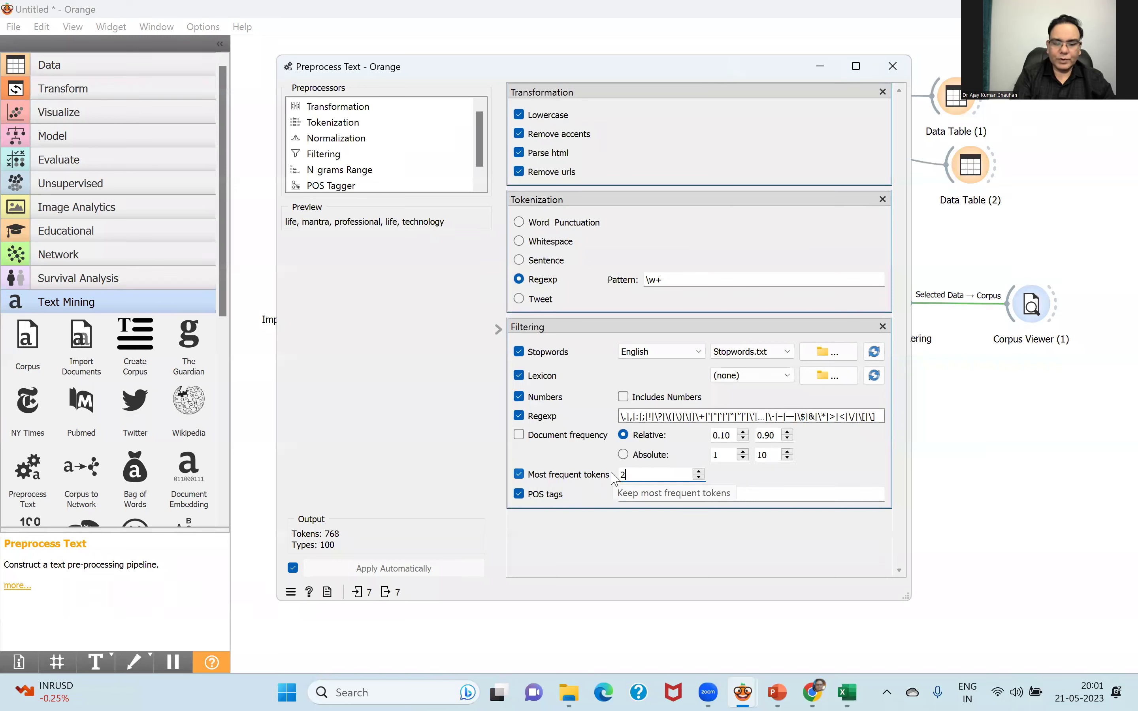
{"action": "key", "text": "Return"}
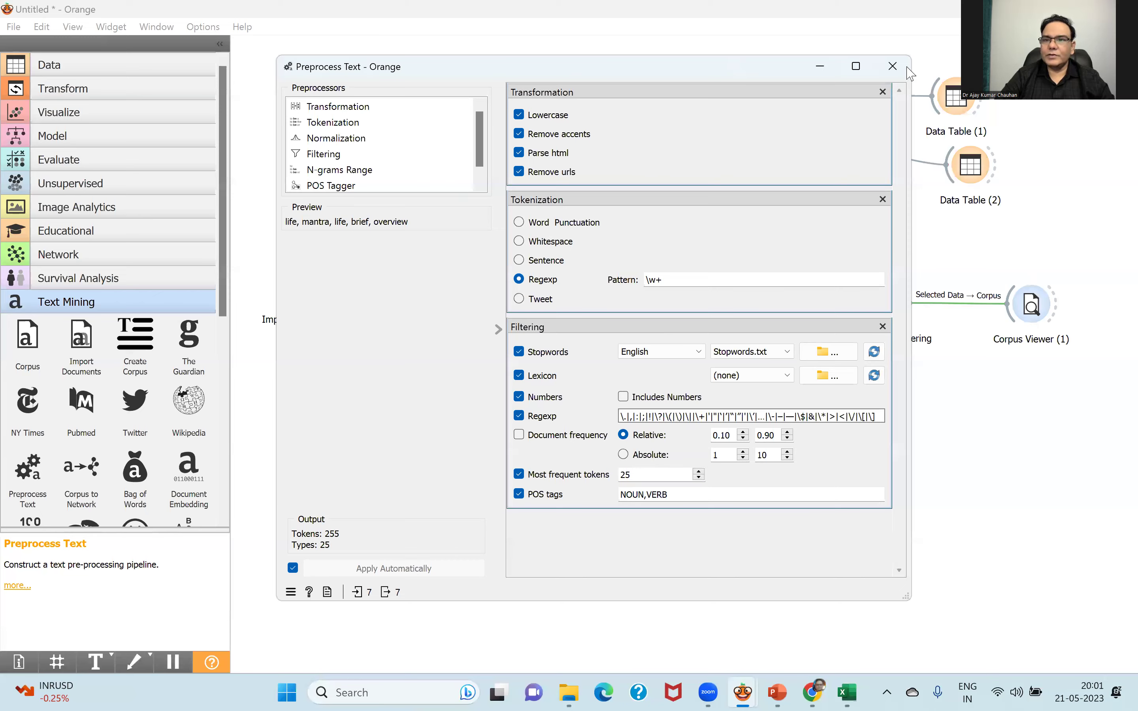
{"action": "left_click", "coordinate": [892, 66]}
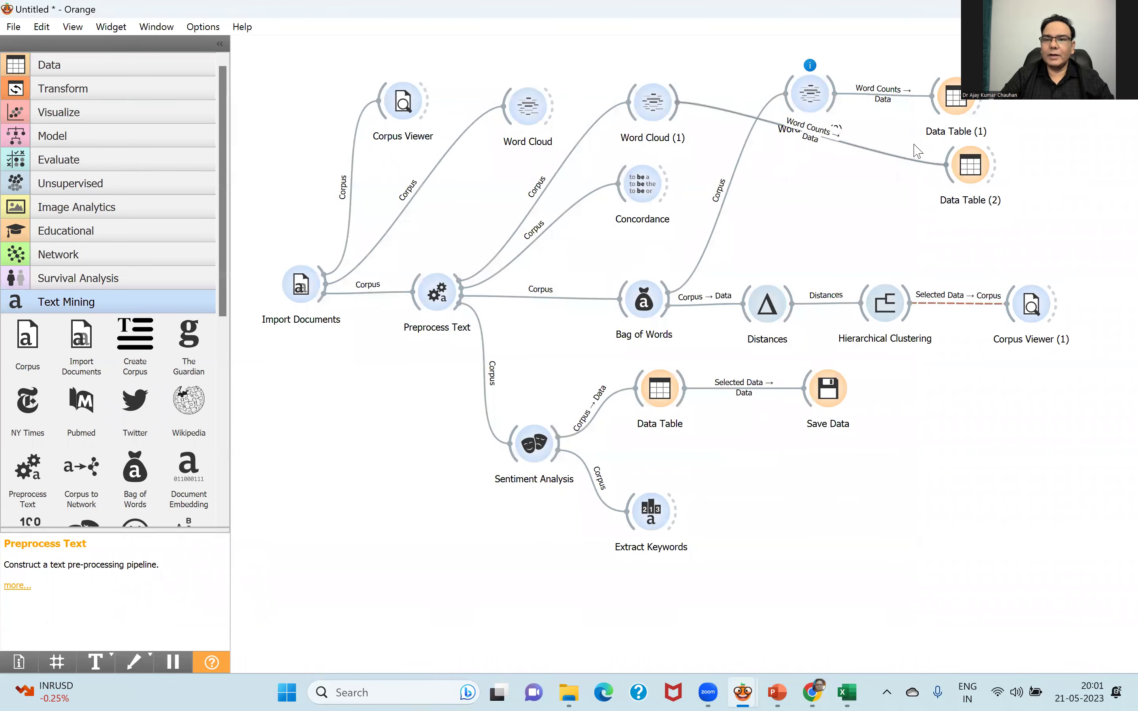
Open Data Table (2), examine the updated word counts through to the last row, and close it
{"action": "double_click", "coordinate": [969, 166]}
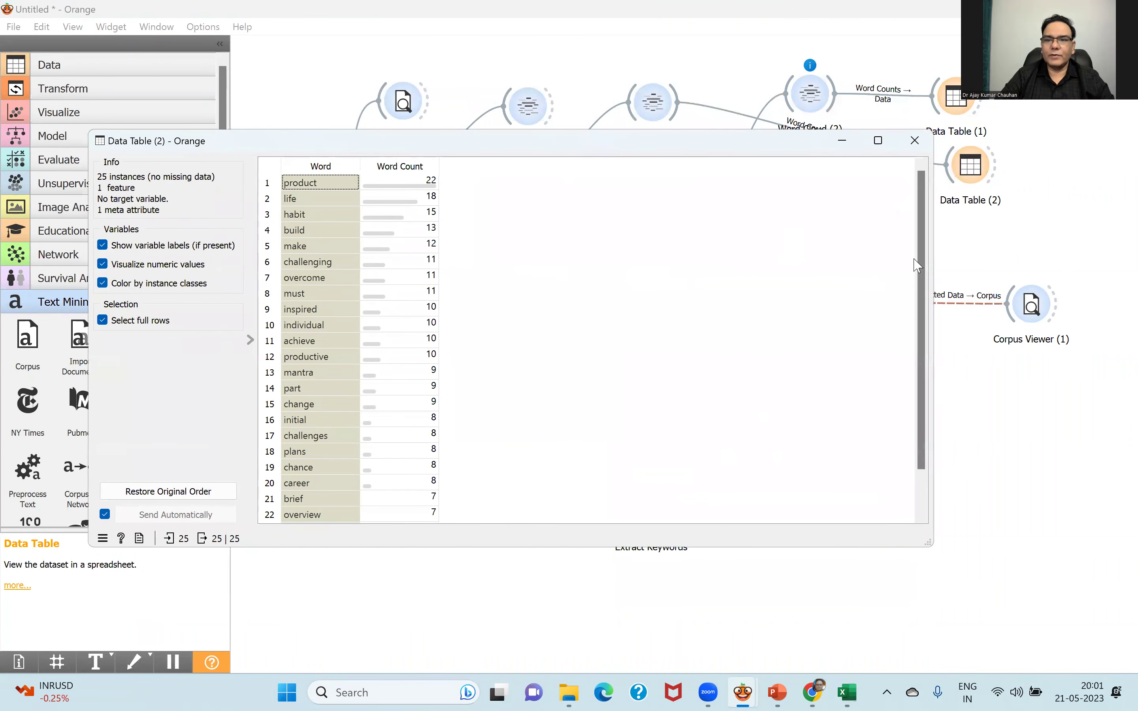
{"action": "scroll", "coordinate": [916, 273], "scroll_direction": "down", "scroll_amount": 1}
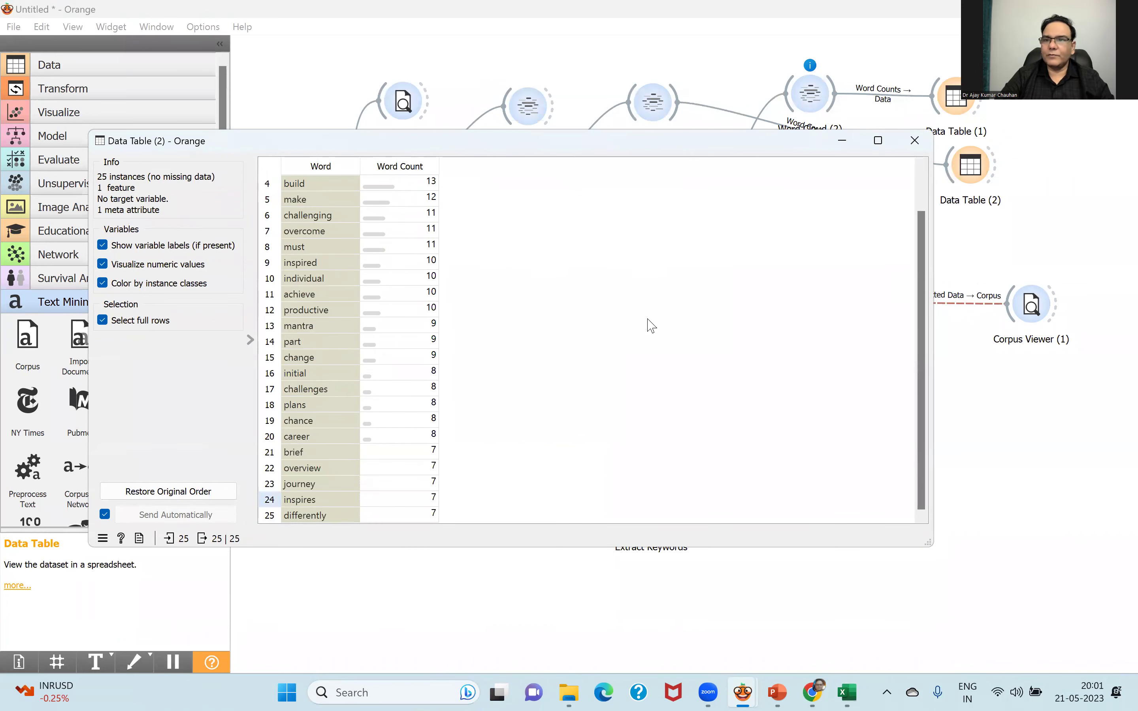
{"action": "left_click", "coordinate": [915, 140]}
Rearrange the canvas so Data Table (2) sits beside Word Cloud (1), and Word Cloud (2) with Data Table (1) lies above the Distances row
{"action": "left_click_drag", "start_coordinate": [975, 176], "coordinate": [747, 98]}
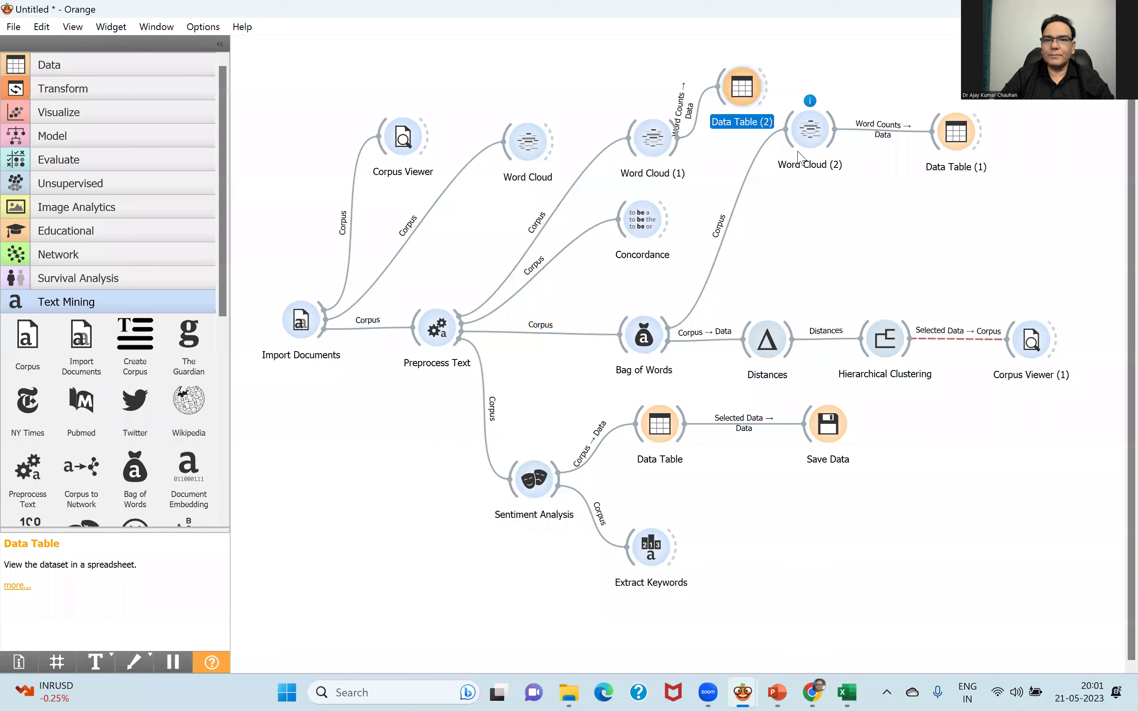
{"action": "left_click_drag", "start_coordinate": [812, 141], "coordinate": [782, 246]}
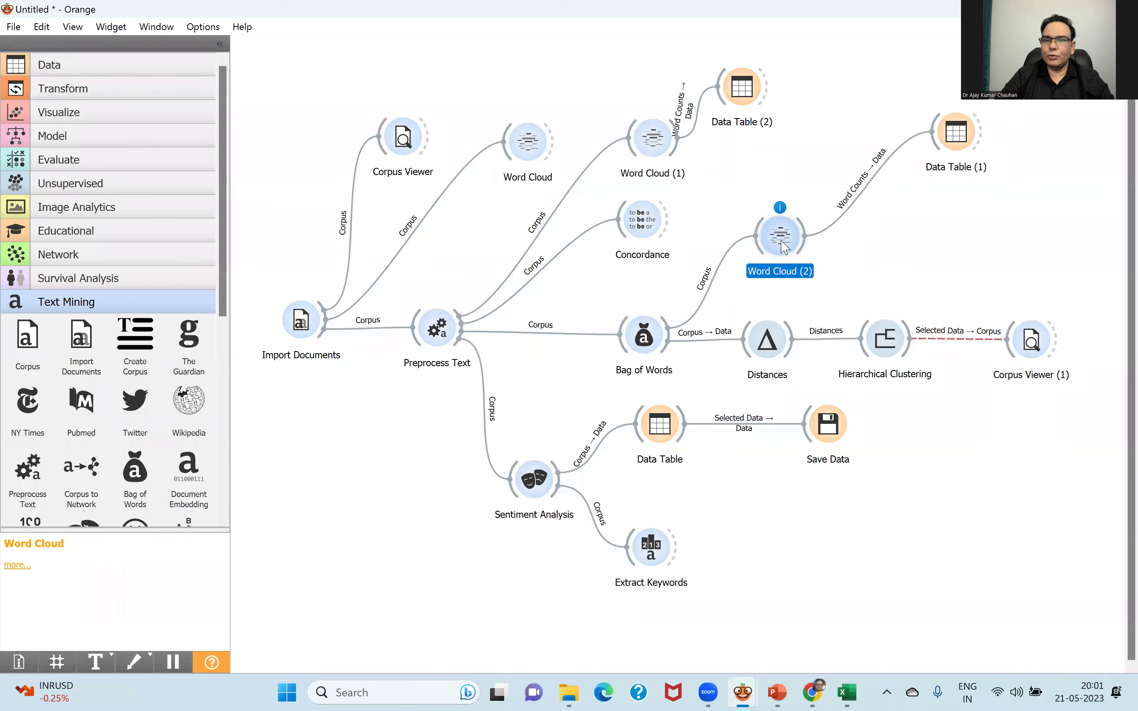
{"action": "left_click_drag", "start_coordinate": [955, 132], "coordinate": [901, 237]}
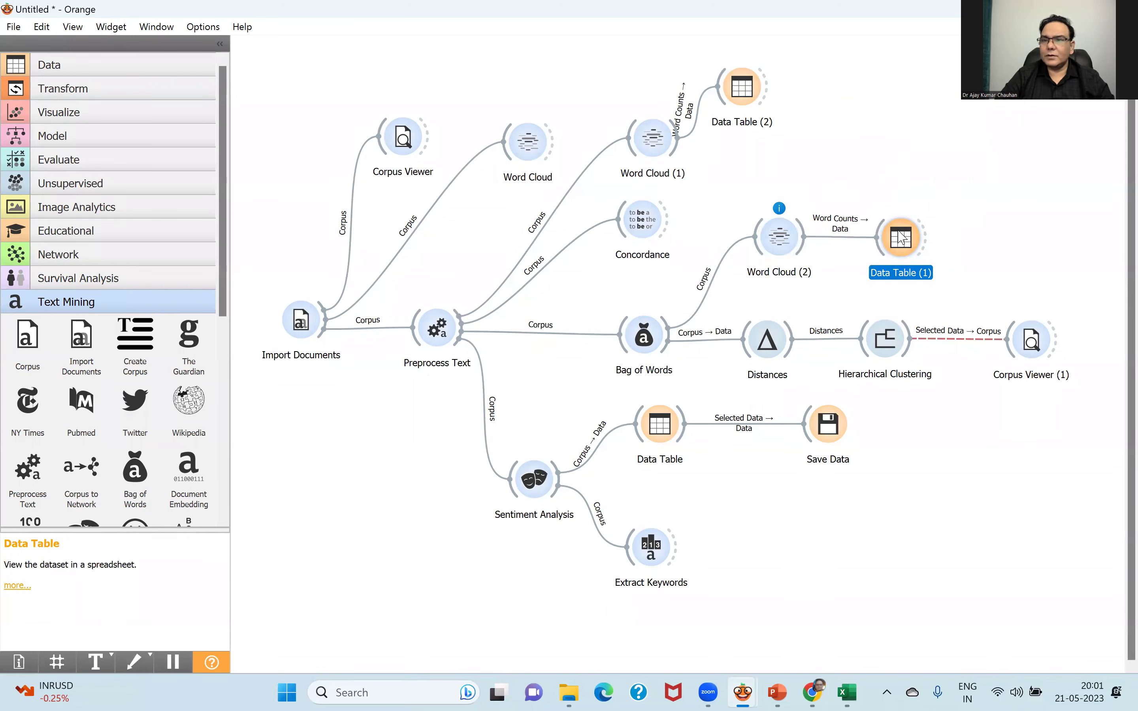
{"action": "left_click_drag", "start_coordinate": [761, 91], "coordinate": [800, 143]}
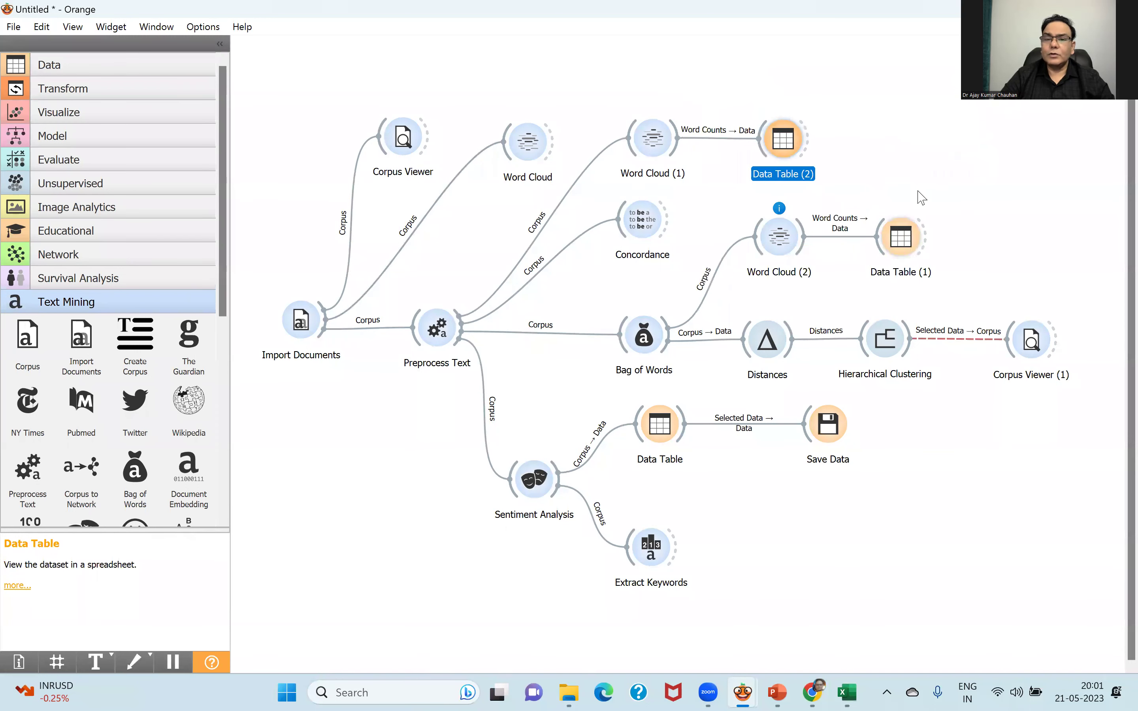
{"action": "left_click", "coordinate": [938, 190]}
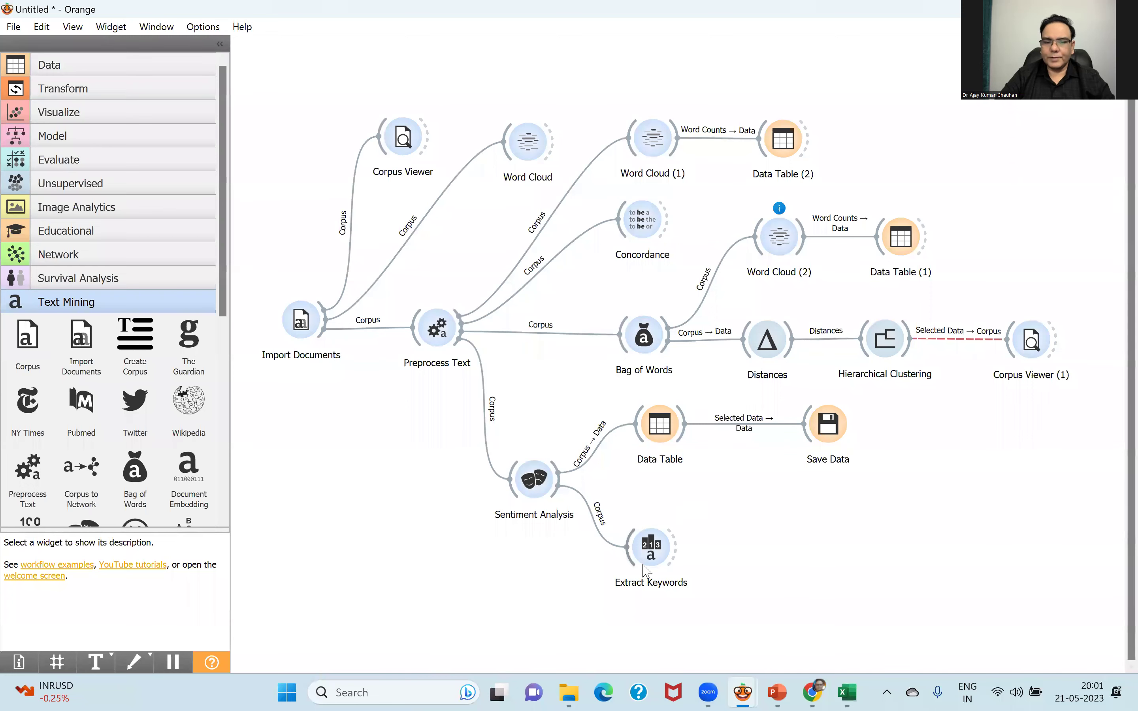
Open Extract Keywords, try the All and Manual word selections, return to Top words, and examine the keyword scores
{"action": "double_click", "coordinate": [653, 548]}
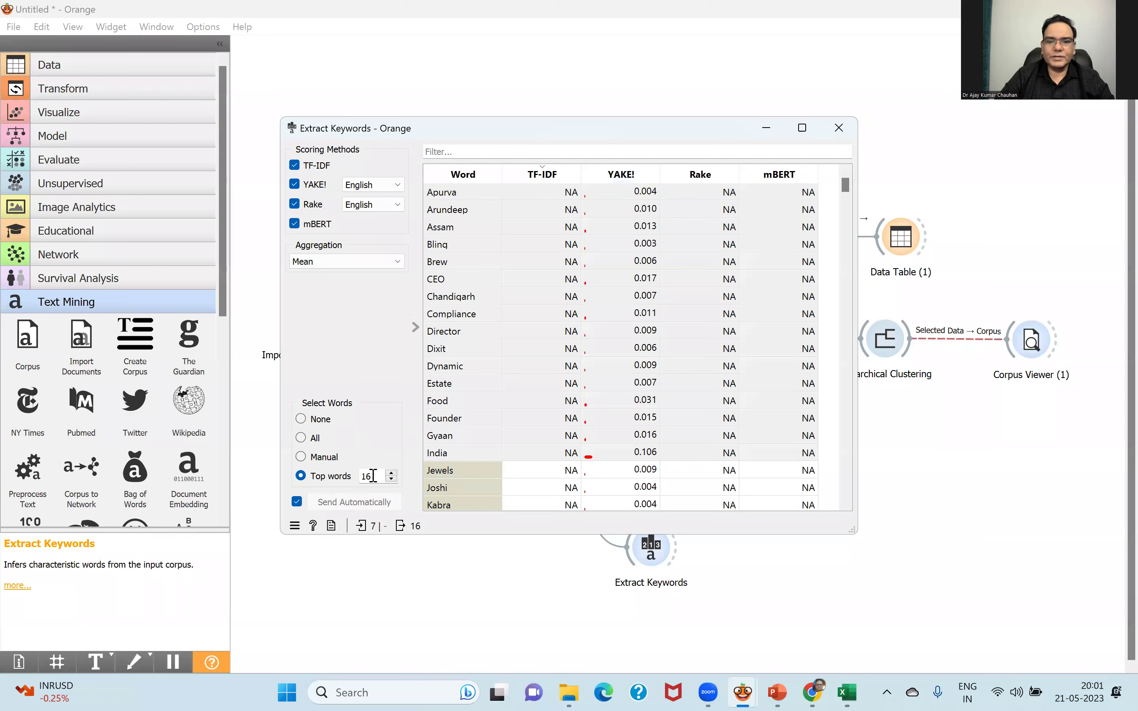
{"action": "left_click", "coordinate": [302, 439]}
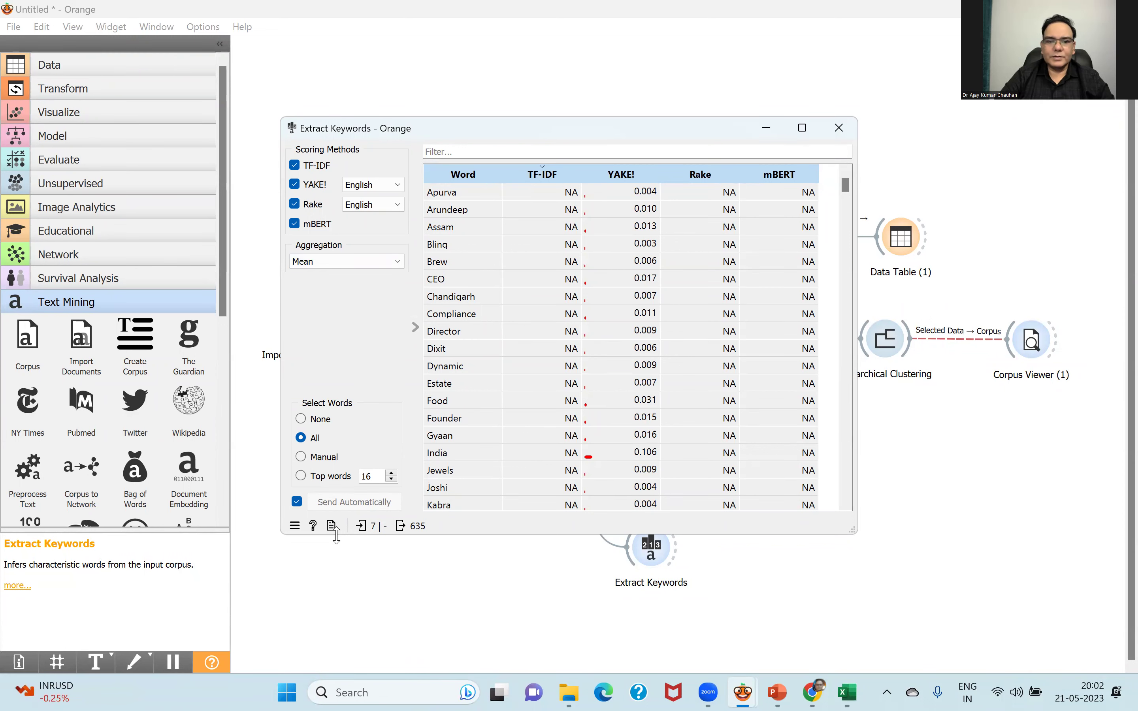
{"action": "left_click", "coordinate": [302, 458]}
{"action": "left_click", "coordinate": [302, 477]}
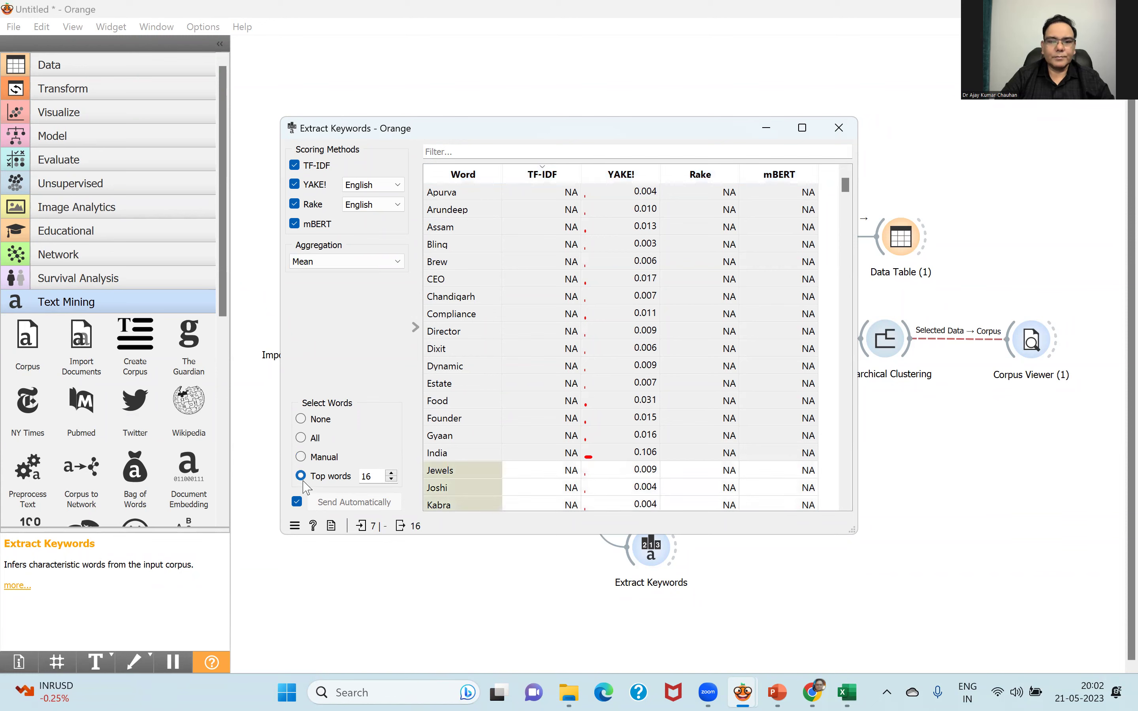
{"action": "left_click_drag", "start_coordinate": [845, 186], "coordinate": [833, 215]}
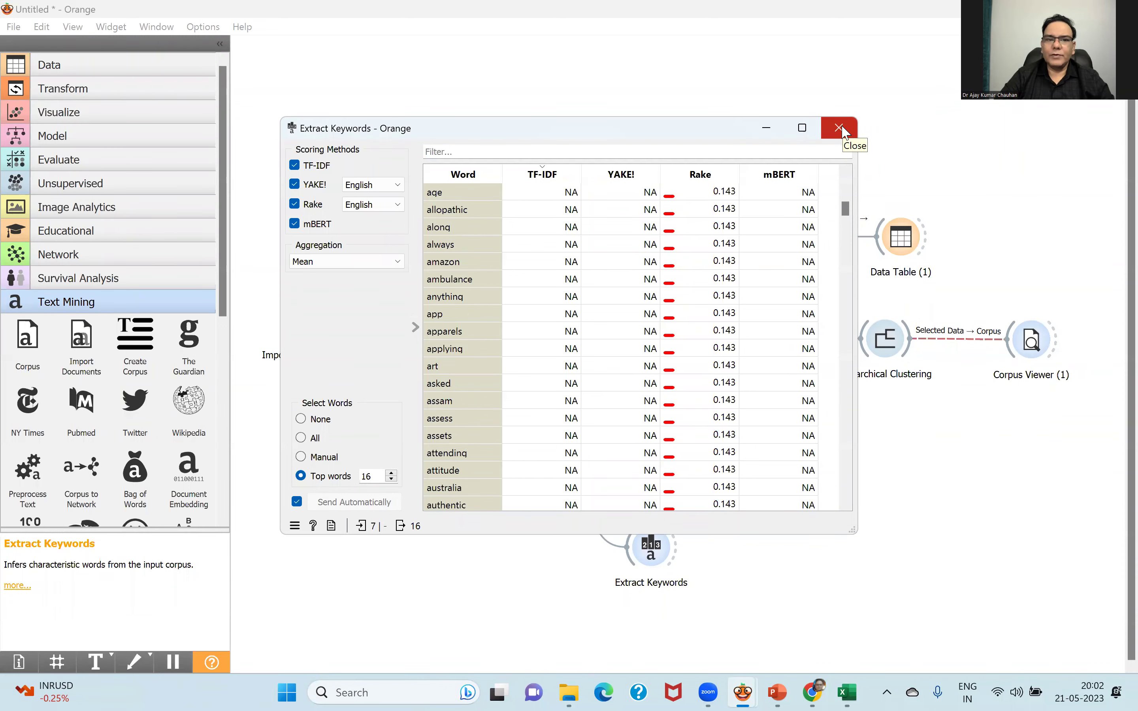
Turn off the TF-IDF, YAKE! and mBERT scoring methods, leaving only Rake, and close Extract Keywords
{"action": "left_click", "coordinate": [296, 166]}
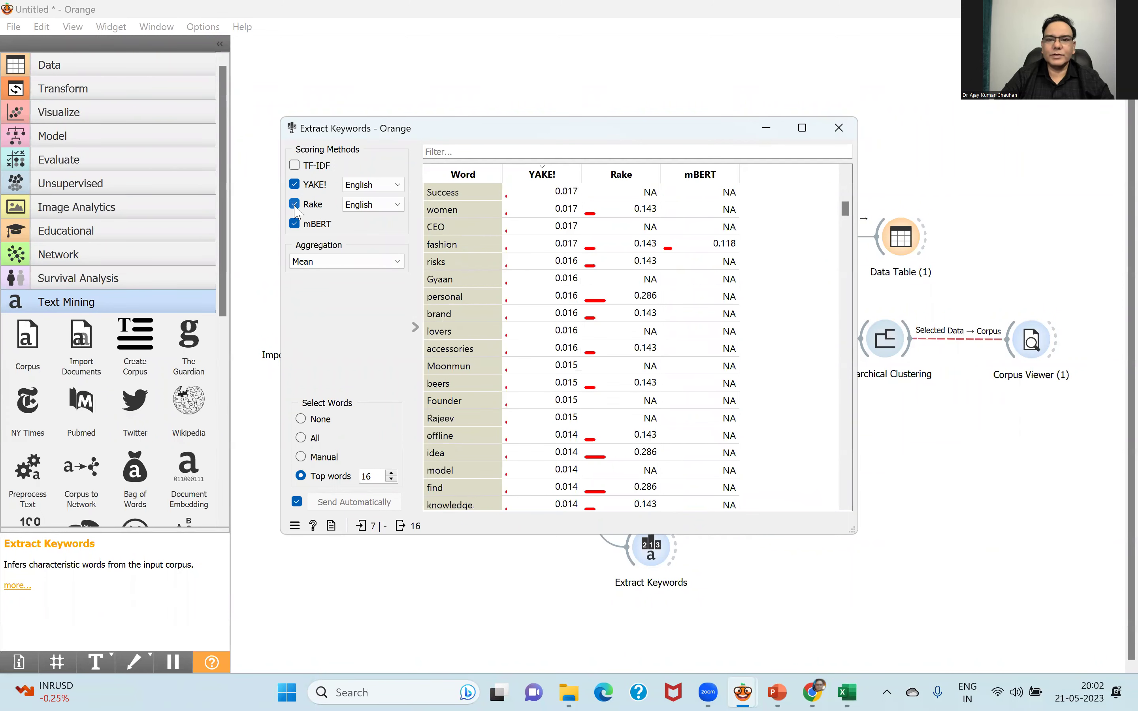
{"action": "left_click", "coordinate": [295, 184]}
{"action": "left_click", "coordinate": [294, 224]}
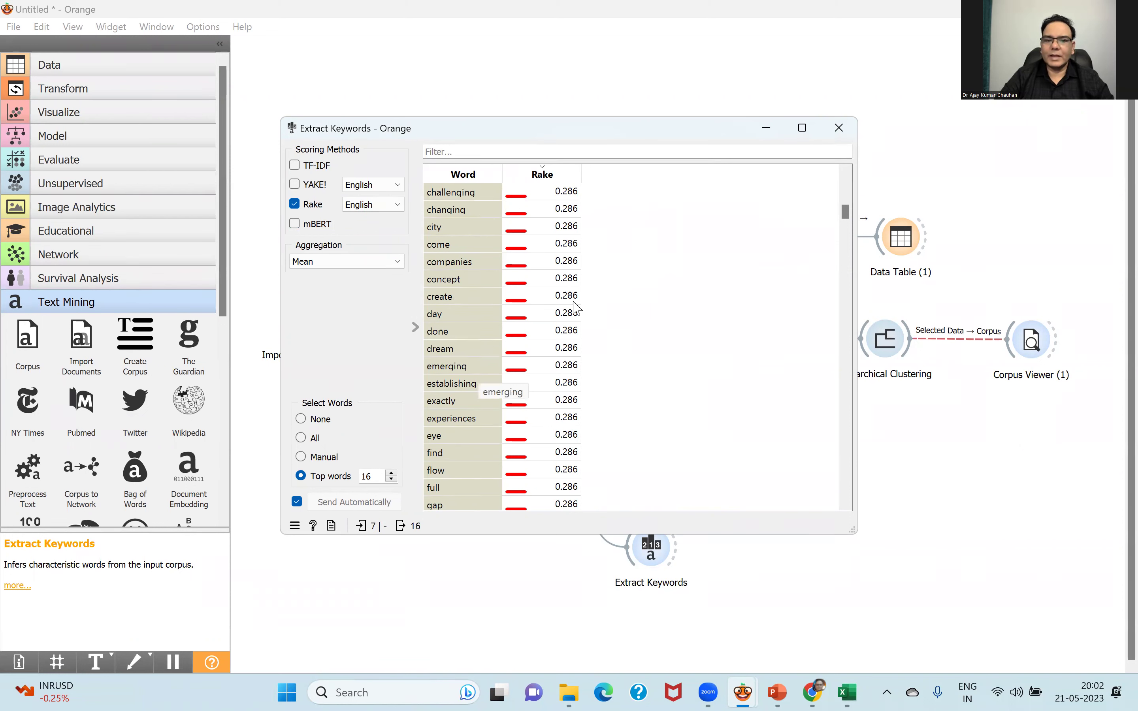
{"action": "left_click", "coordinate": [838, 128]}
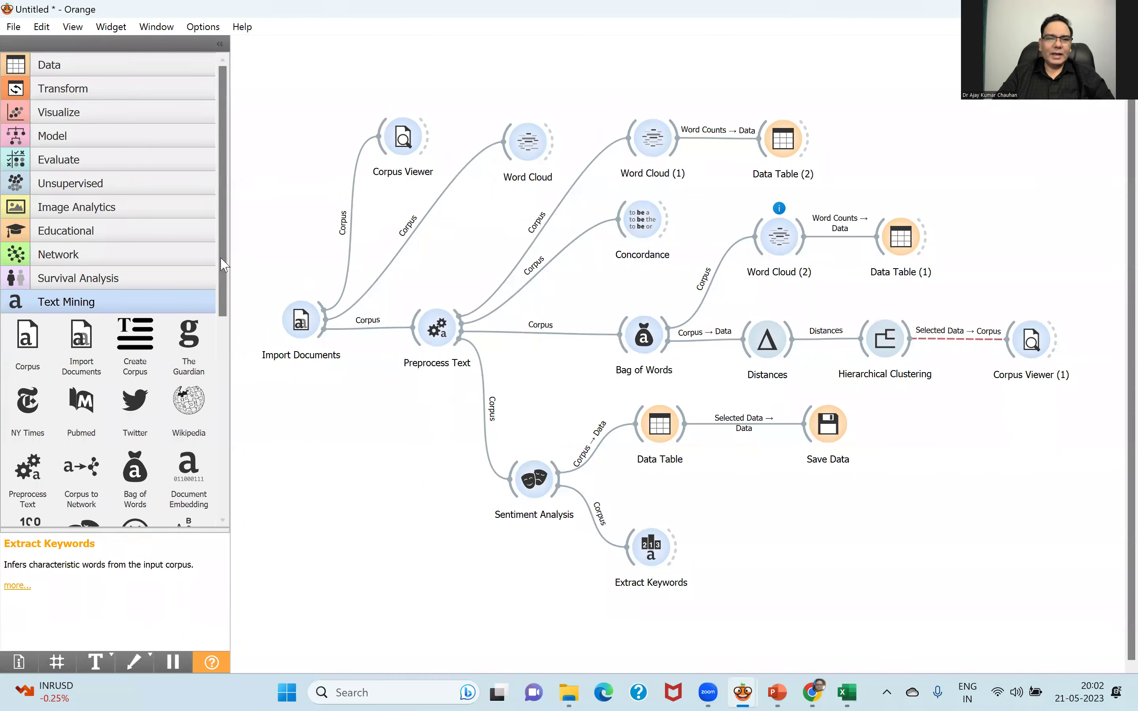
Look through the remaining Text Mining widgets down to the end of the category
{"action": "scroll", "coordinate": [224, 271], "scroll_direction": "down", "scroll_amount": 6}
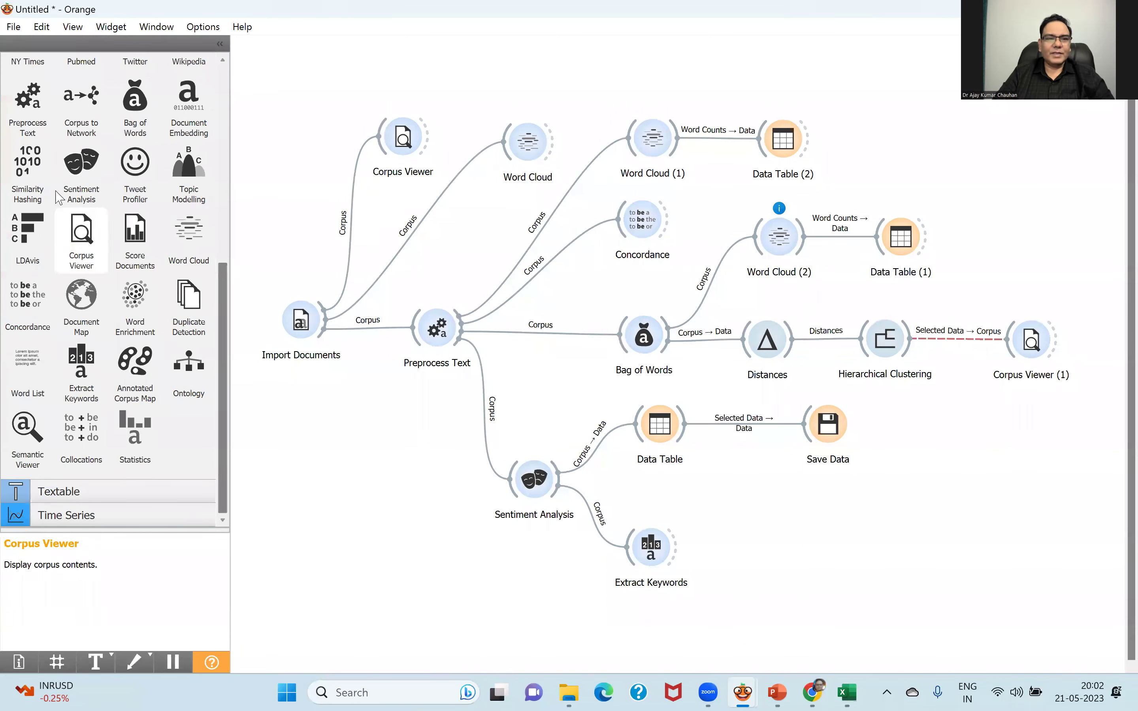